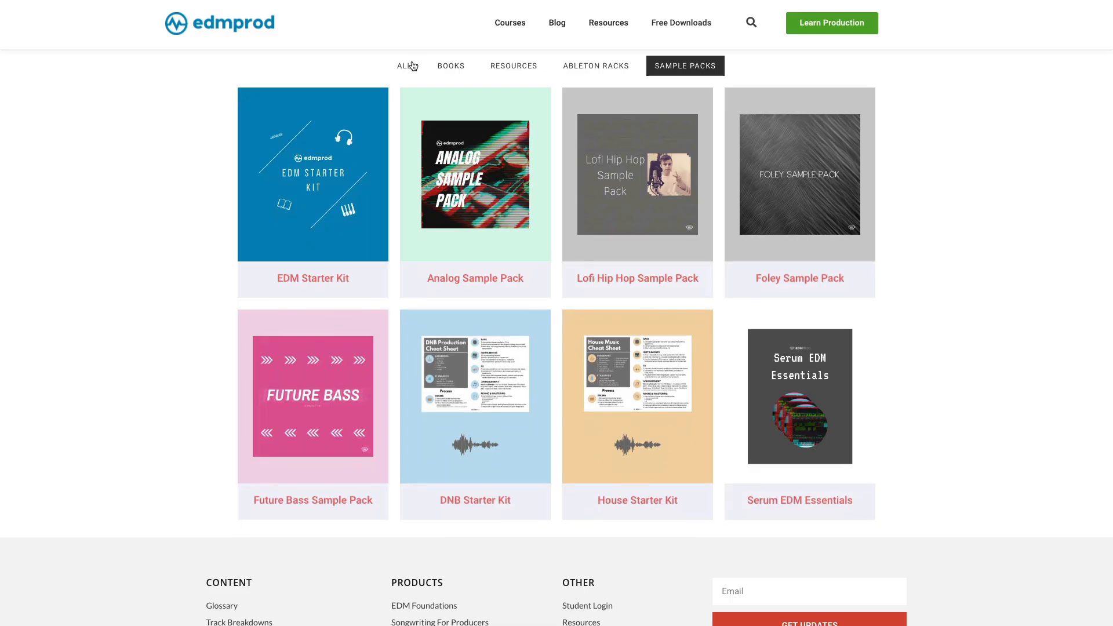
pyautogui.click(400, 65)
pyautogui.scroll(-1, 232, 133)
pyautogui.scroll(-8, 226, 137)
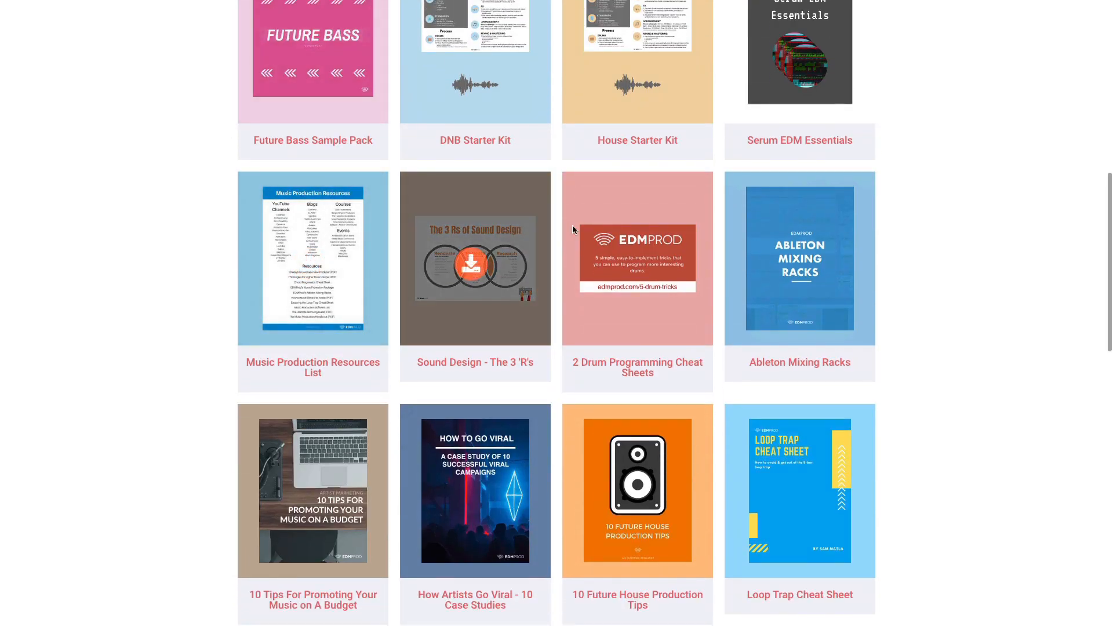
pyautogui.moveTo(632, 220)
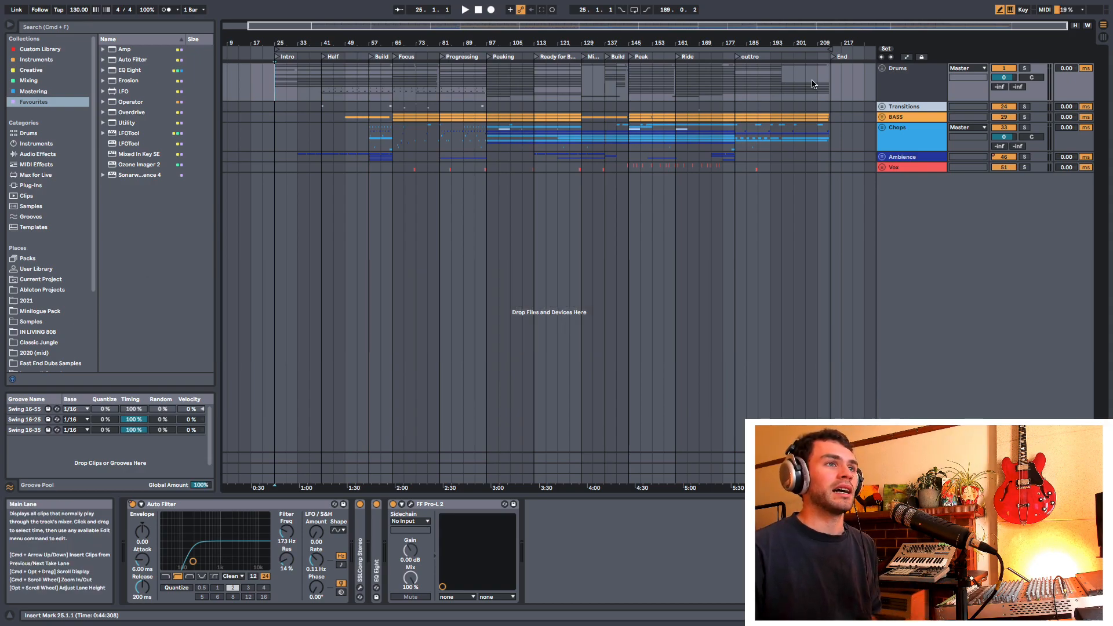
# Step: Unfold the Drums group and place the insert marker at bar 109 on the 909 chop hat track
pyautogui.click(881, 68)
pyautogui.scroll(-9, 655, 213)
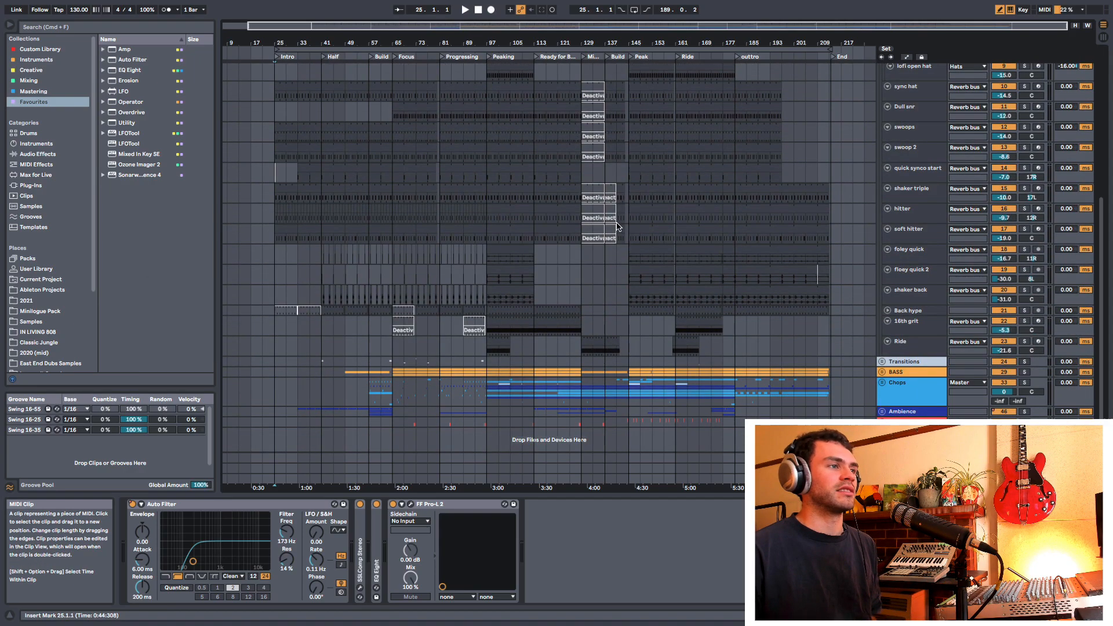
pyautogui.scroll(5, 582, 220)
pyautogui.scroll(-1, 581, 220)
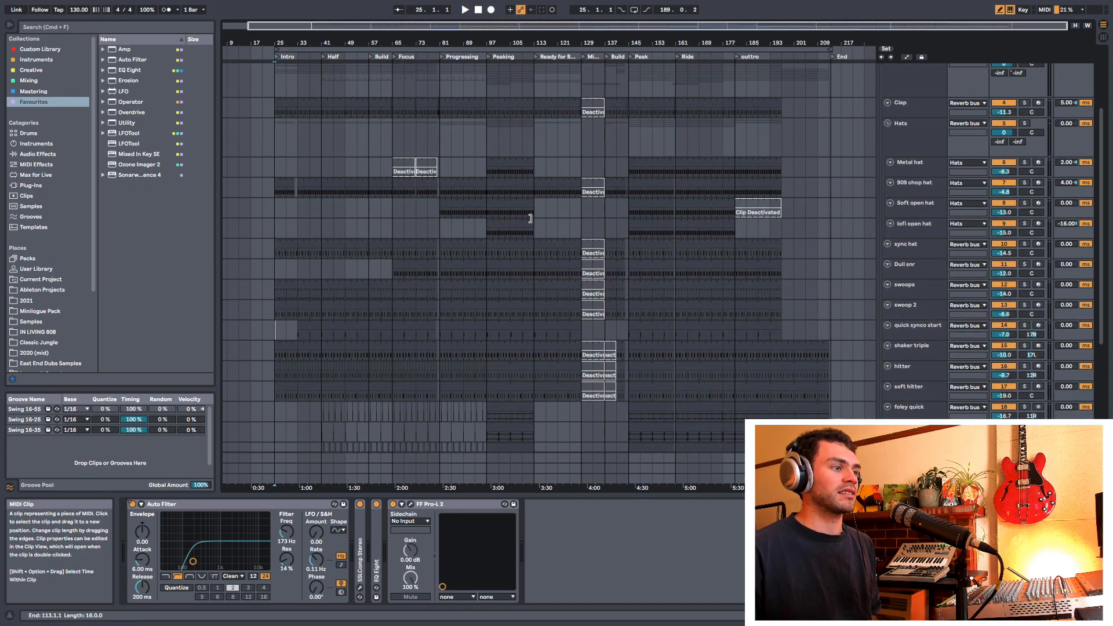
pyautogui.click(517, 195)
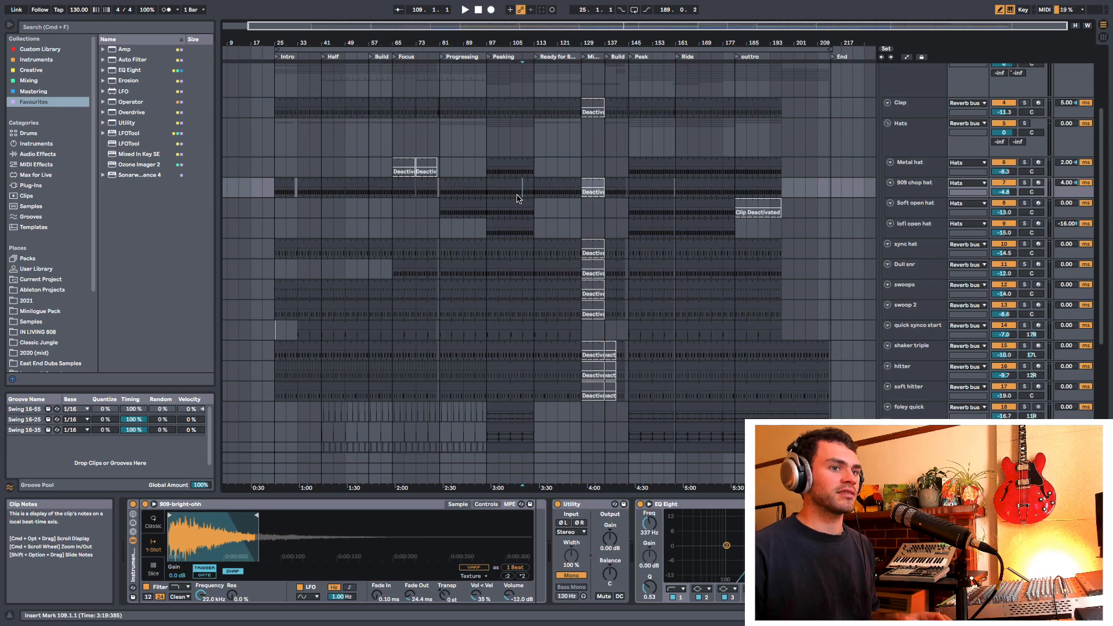
# Step: Switch back and forth between the 909 chop hat's MIDI note editor and its device chain, ending on the devices
pyautogui.hotkey('shift', 'Tab')
pyautogui.hotkey('shift', 'Tab')
pyautogui.hotkey('shift', 'Tab')
pyautogui.hotkey('shift', 'Tab')
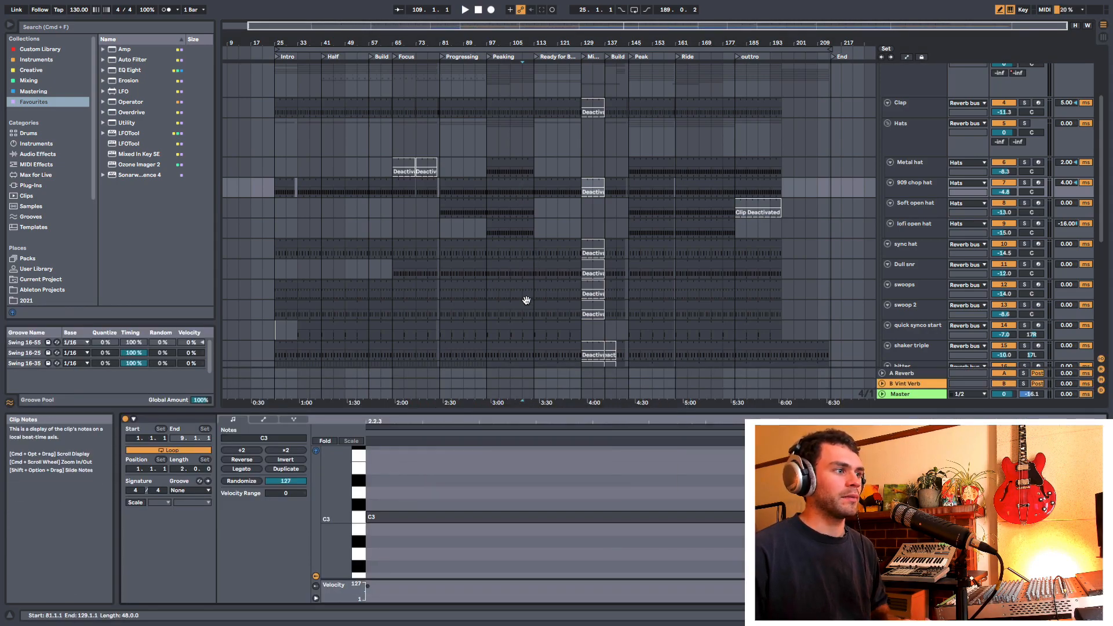
pyautogui.hotkey('shift', 'Tab')
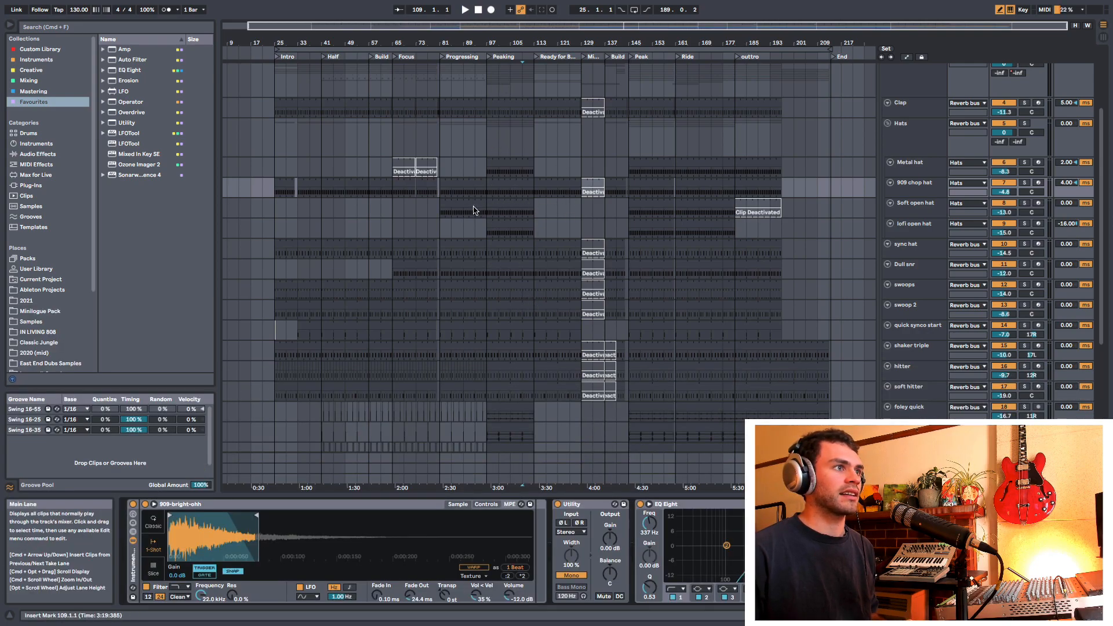
# Step: Zoom the arrangement in around bar 109 and show the 909 chop hat's MIDI notes in a taller editor
pyautogui.scroll(-2, 524, 214)
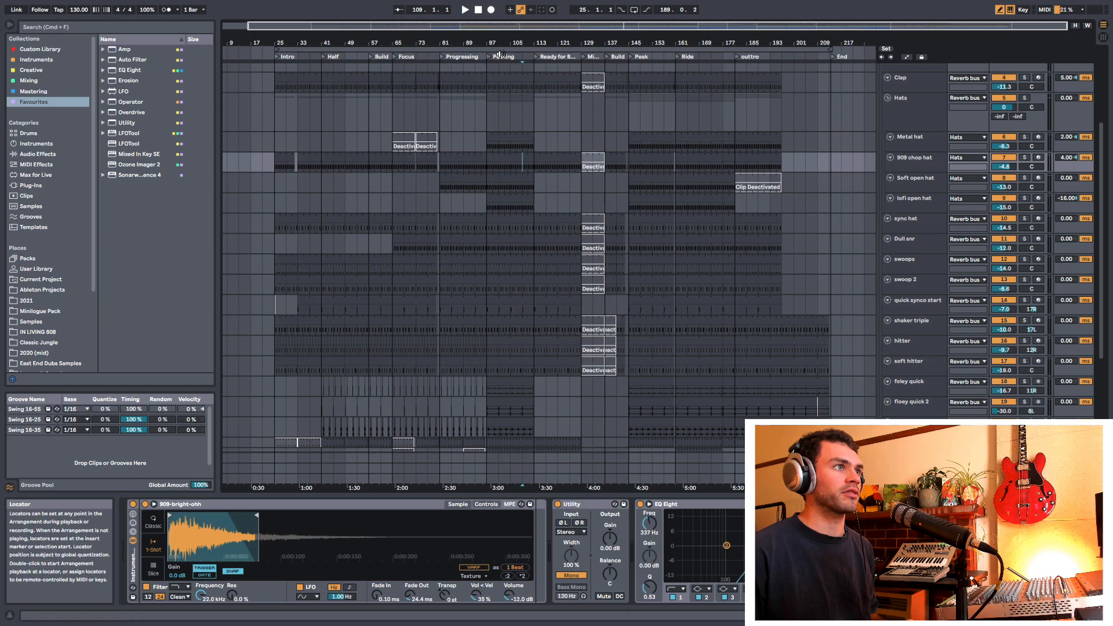
pyautogui.moveTo(508, 42); pyautogui.dragTo(509, 70)
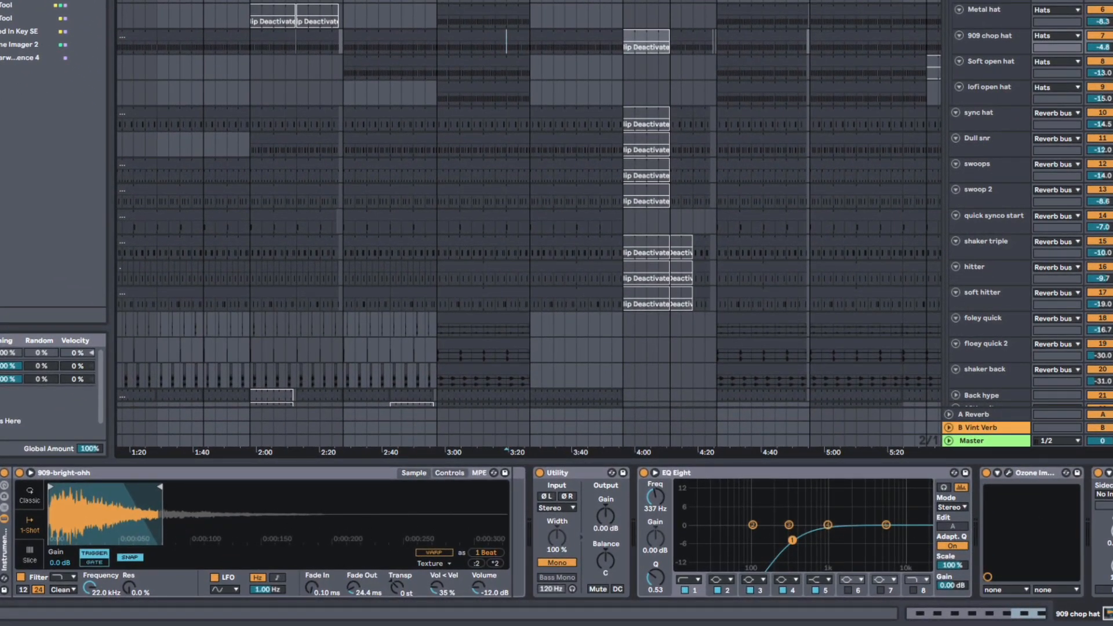
pyautogui.hotkey('shift', 'Tab')
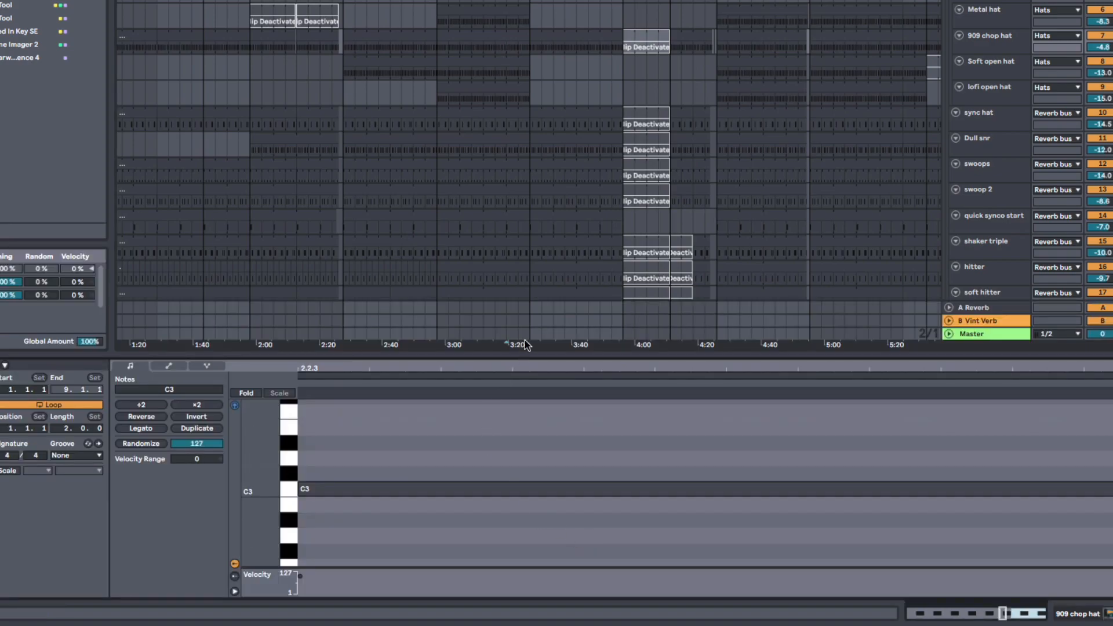
pyautogui.moveTo(542, 354); pyautogui.dragTo(527, 171)
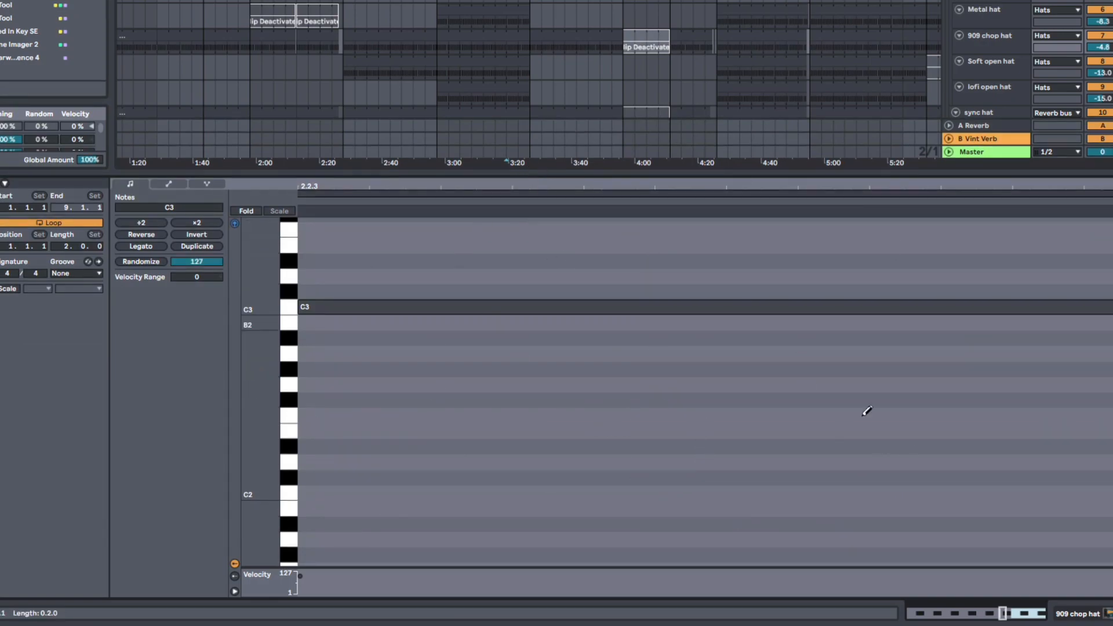
# Step: Bring back the 909 chop hat's device chain, then flip to its MIDI notes and return to the devices
pyautogui.press('shift')
pyautogui.hotkey('shift', 'Tab')
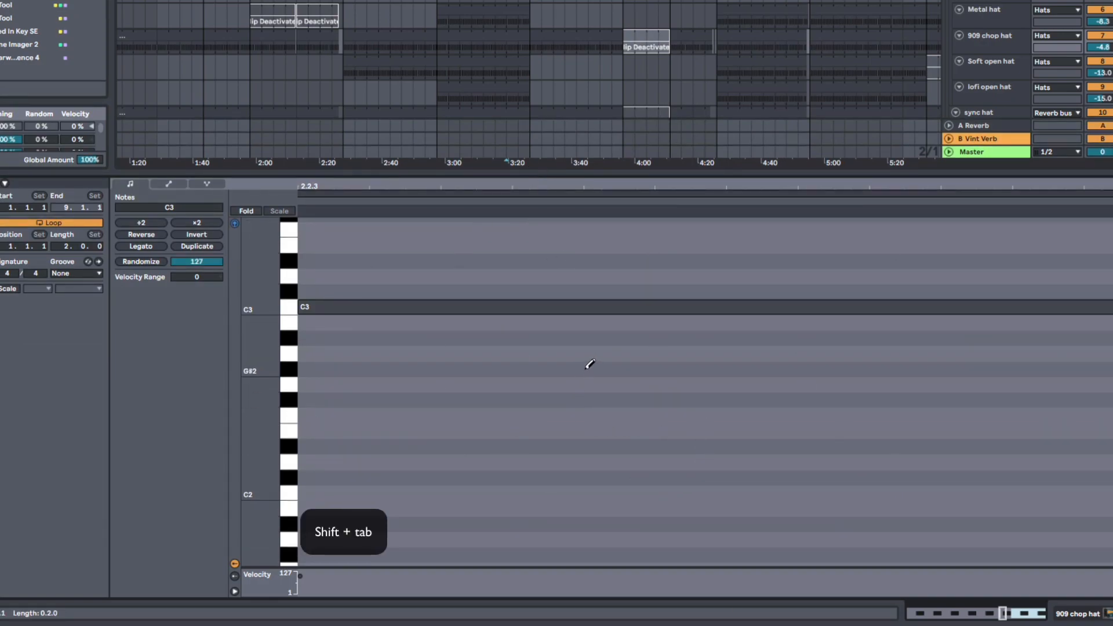
pyautogui.hotkey('shift', 'Tab')
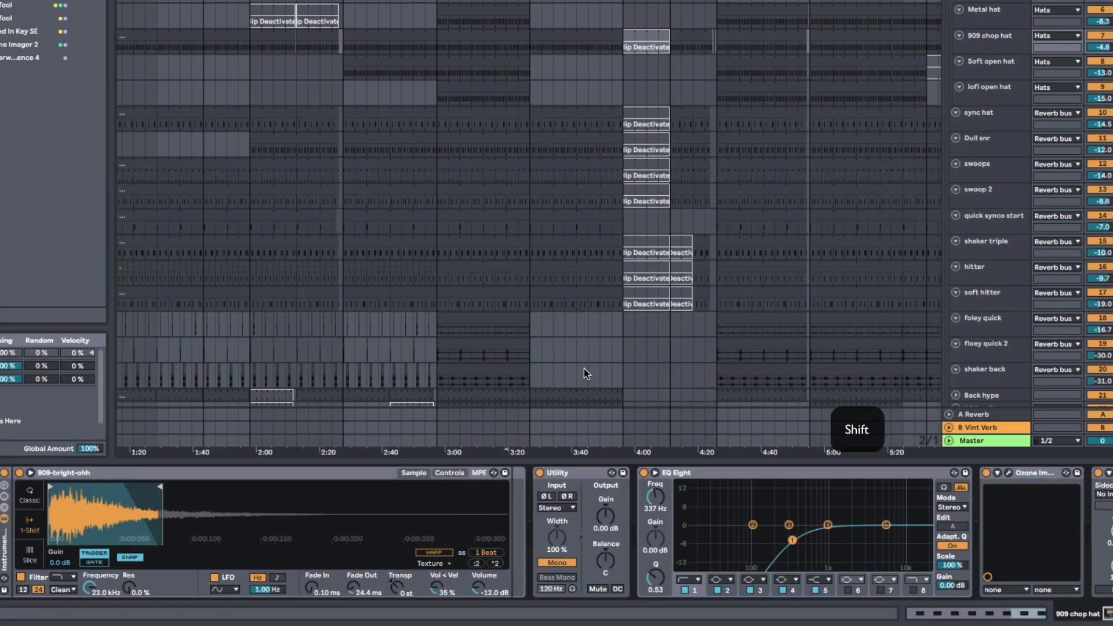
pyautogui.hotkey('shift', 'Tab')
pyautogui.hotkey('shift', 'Tab')
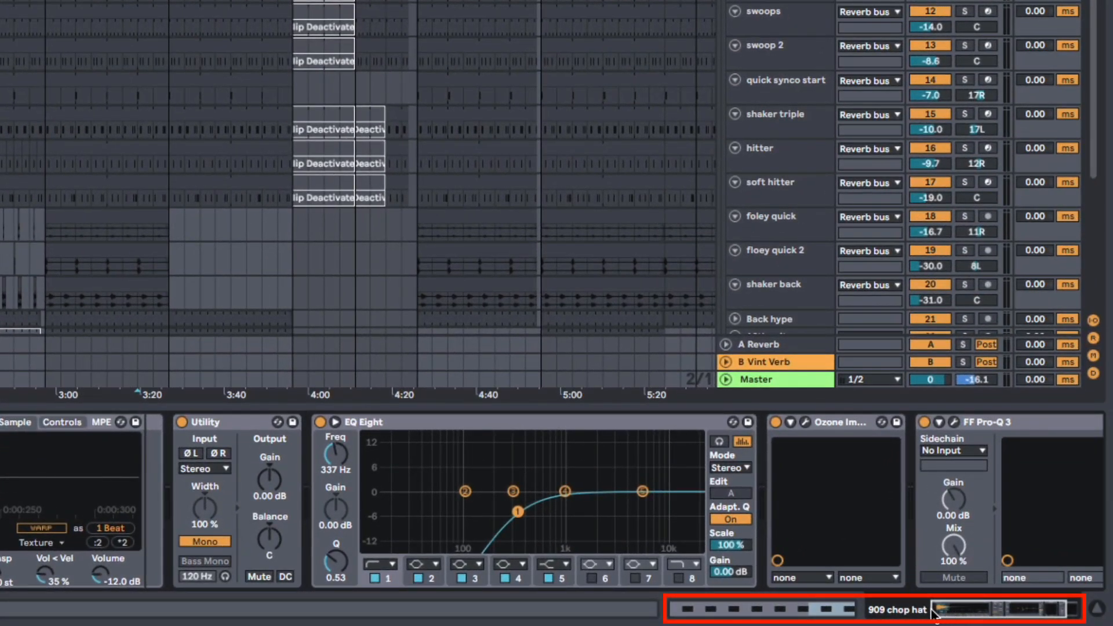
# Step: Alternate repeatedly between the clip overview and device overview of the 909 chop hat track, finishing on its device chain
pyautogui.click(826, 610)
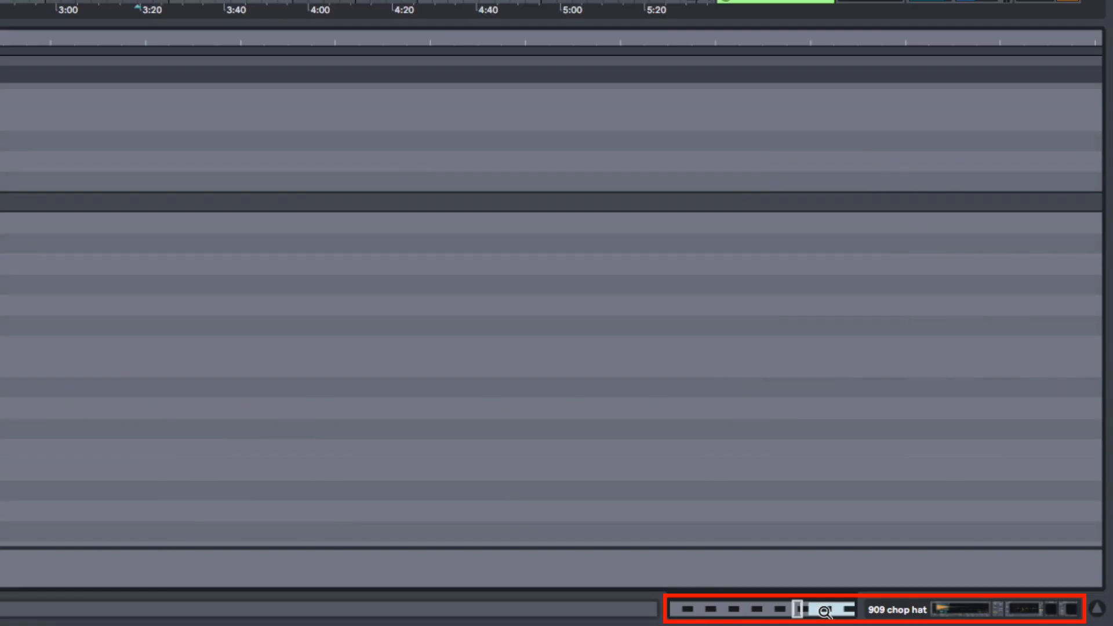
pyautogui.click(898, 610)
pyautogui.click(834, 614)
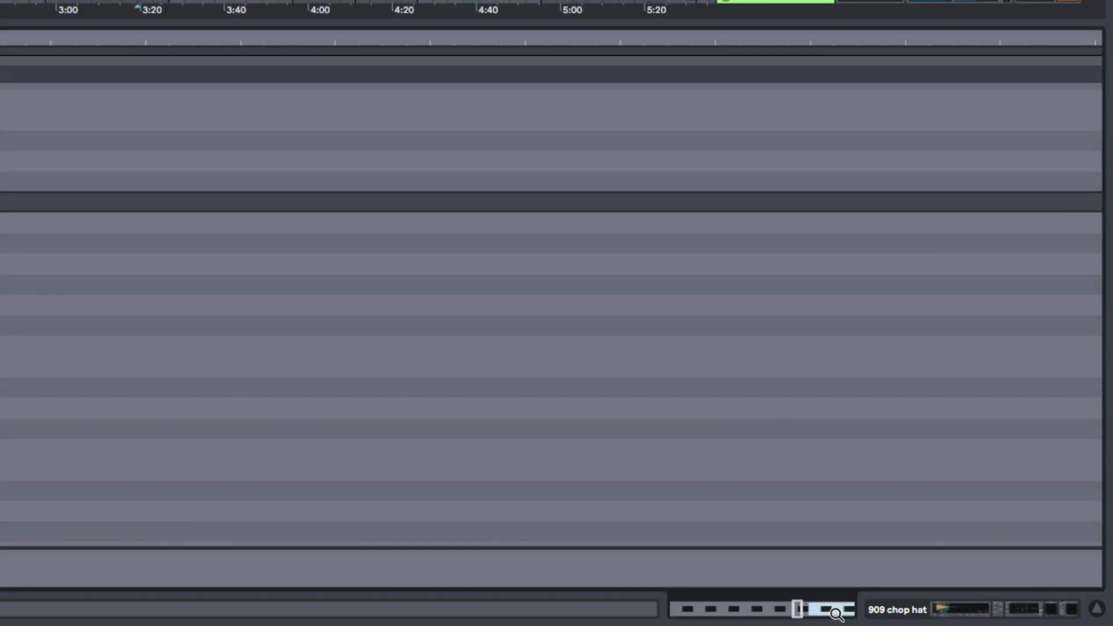
pyautogui.click(905, 613)
pyautogui.click(847, 613)
pyautogui.click(902, 611)
pyautogui.click(847, 613)
pyautogui.click(893, 613)
pyautogui.click(846, 613)
pyautogui.click(897, 615)
pyautogui.click(834, 614)
pyautogui.click(895, 614)
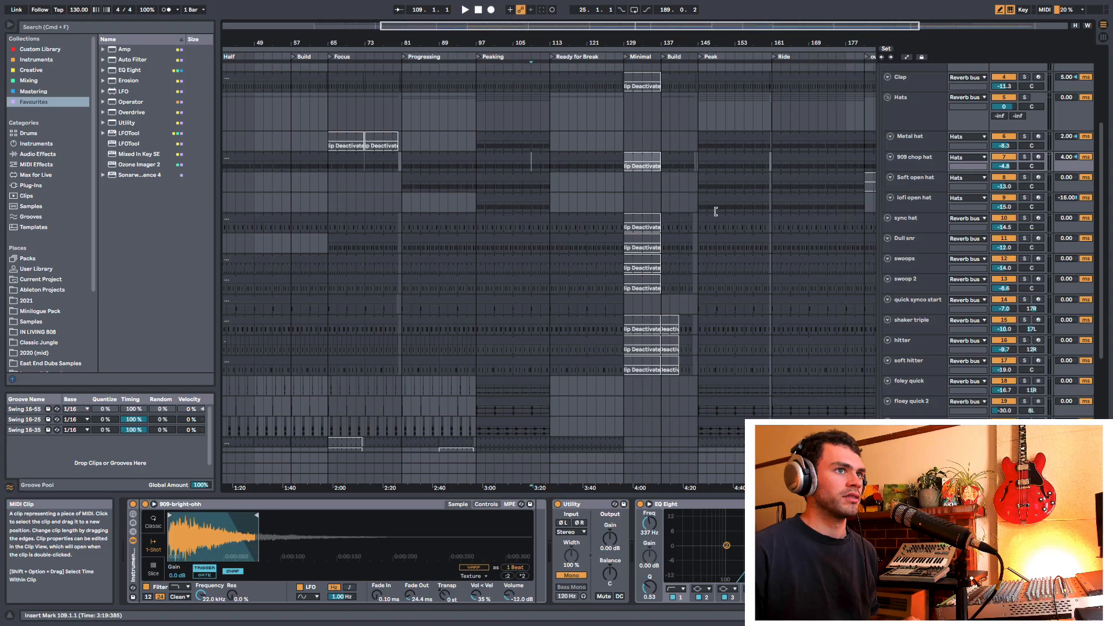
# Step: Fold the Drums group and unfold the Chops group to show its individual tracks
pyautogui.scroll(5, 715, 211)
pyautogui.click(882, 69)
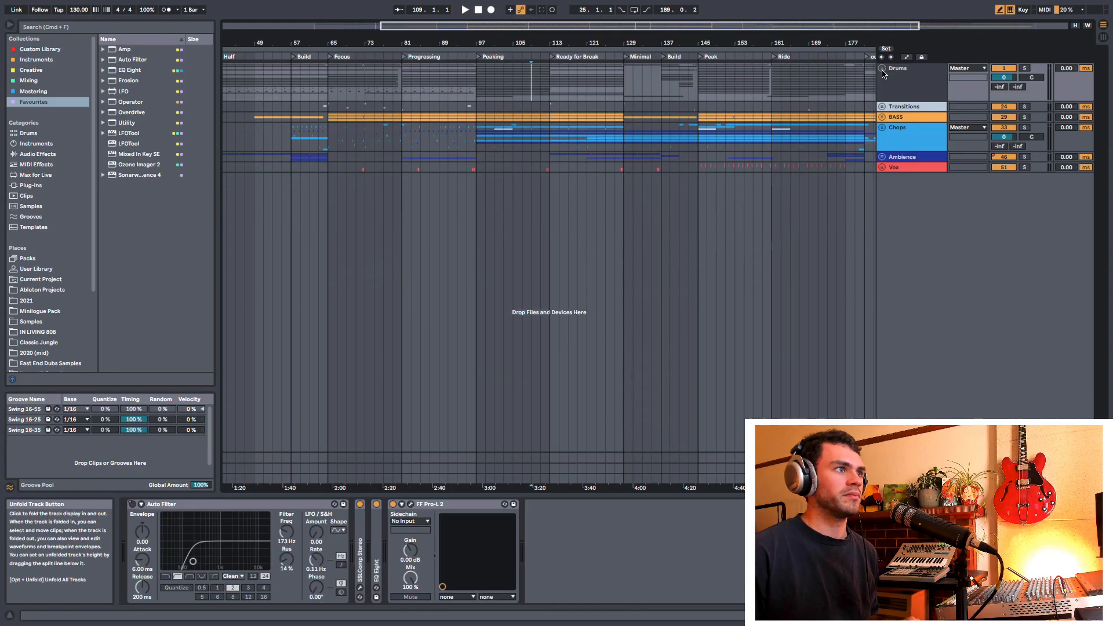
pyautogui.hotkey('shift', 'Tab')
pyautogui.click(881, 127)
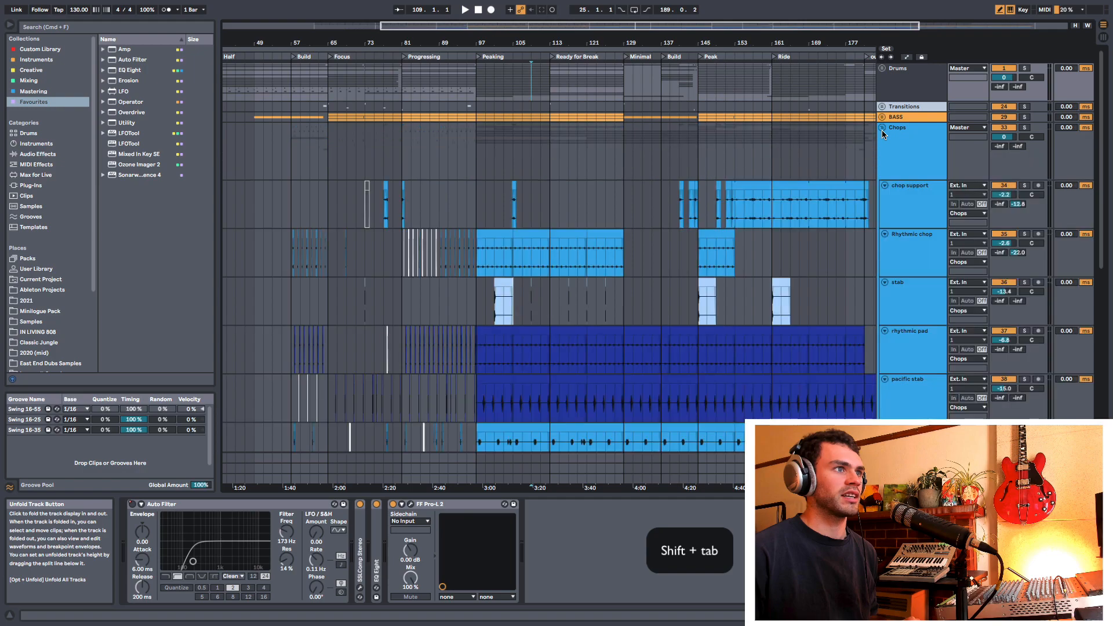
# Step: Open the rhythmic pad clip at bar 115 in the sample editor, return to its devices and zoom in on the timeline
pyautogui.scroll(-3, 590, 290)
pyautogui.doubleClick(560, 289)
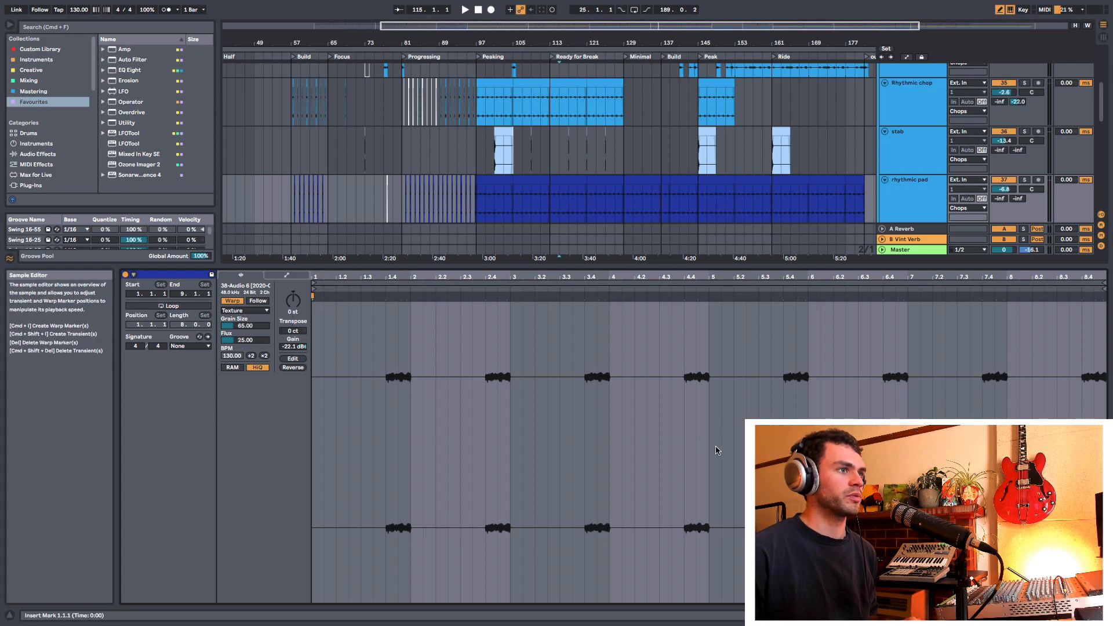
pyautogui.hotkey('shift', 'Tab')
pyautogui.moveTo(551, 37); pyautogui.dragTo(551, 63)
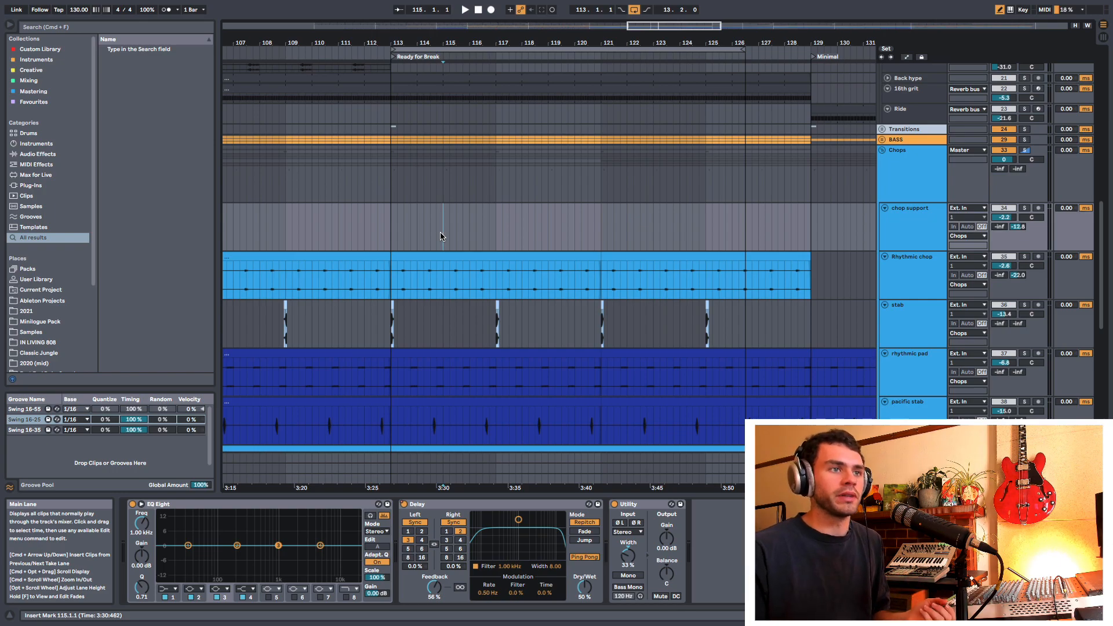
# Step: Group the tracks from chop support through synth knock inside the Chops group and reduce the new group's track height
pyautogui.click(896, 180)
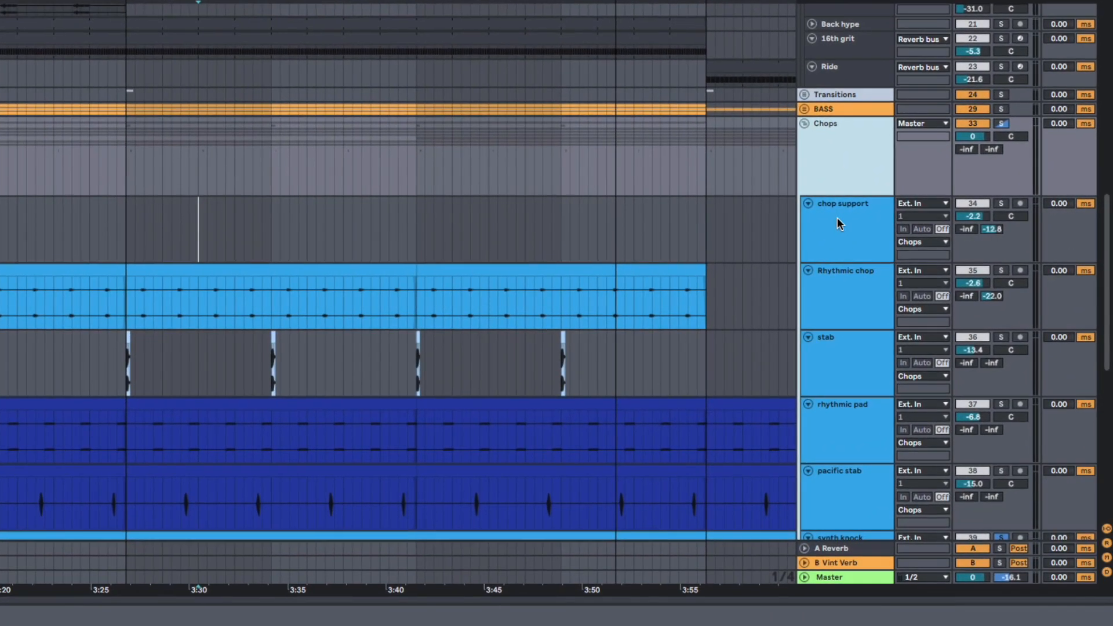
pyautogui.click(837, 217)
pyautogui.scroll(-6, 837, 217)
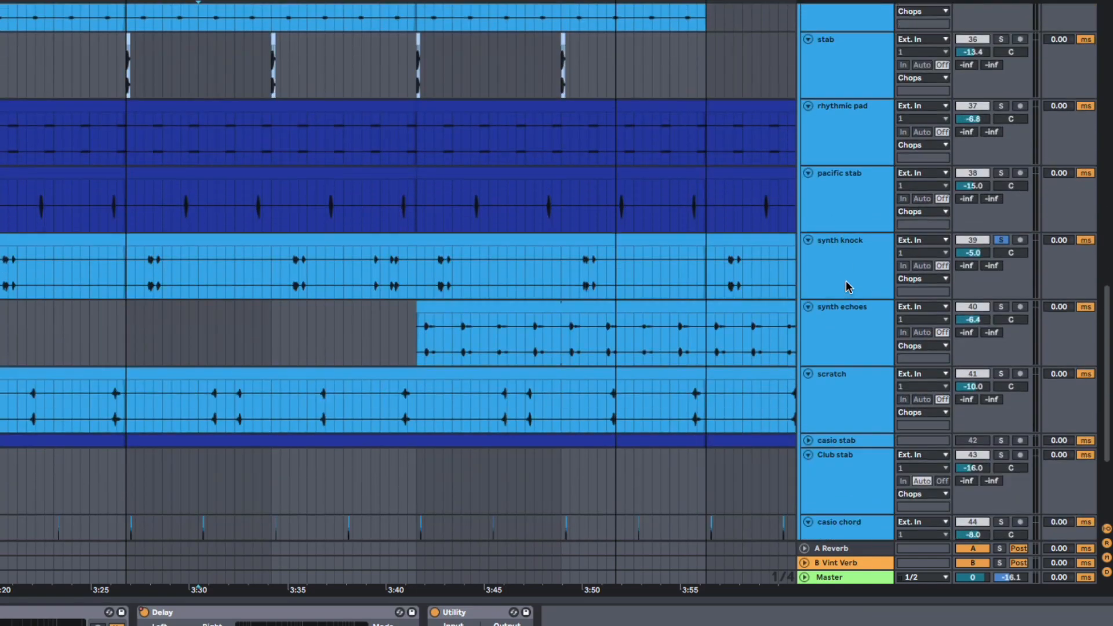
pyautogui.keyDown('shift'); pyautogui.click(846, 276); pyautogui.keyUp('shift')
pyautogui.scroll(6, 844, 249)
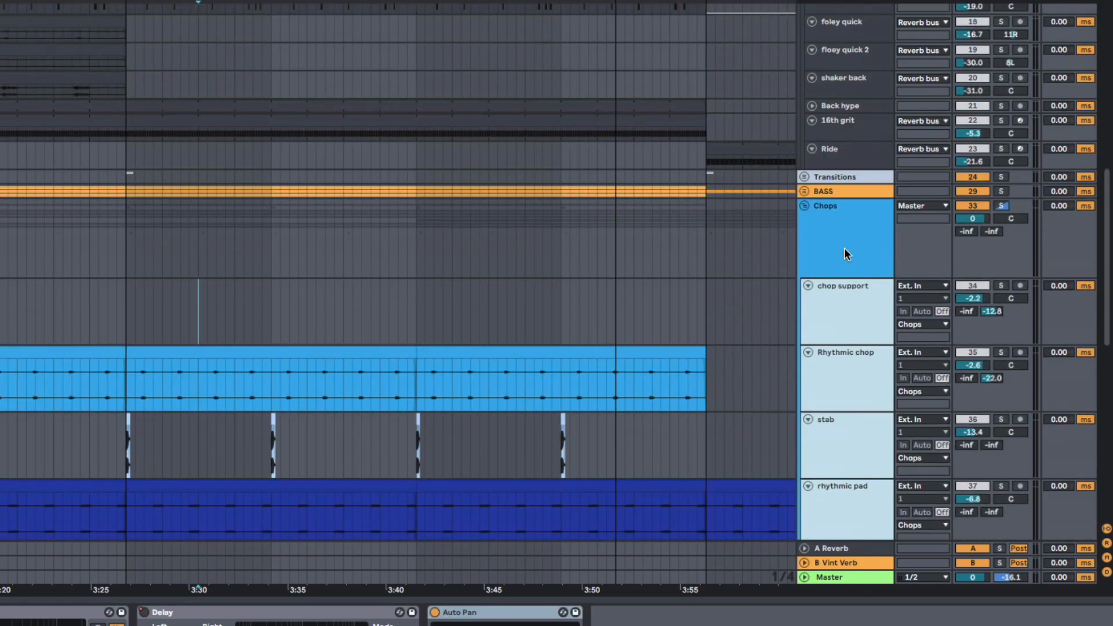
pyautogui.scroll(-3, 841, 244)
pyautogui.hotkey('ctrl', 'g')
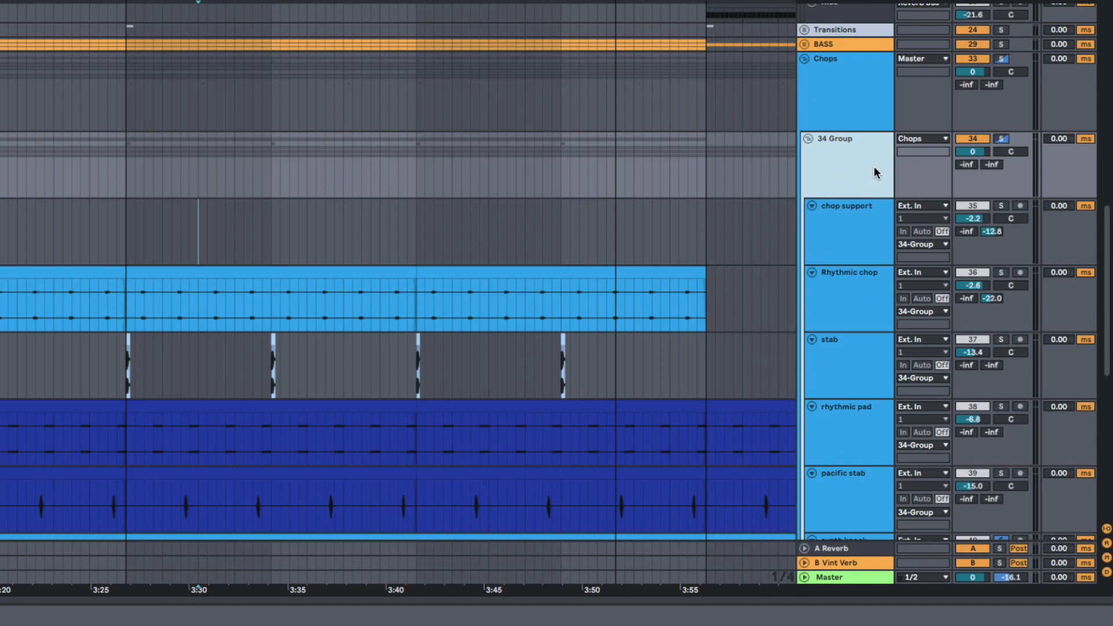
pyautogui.moveTo(962, 173); pyautogui.dragTo(958, 147)
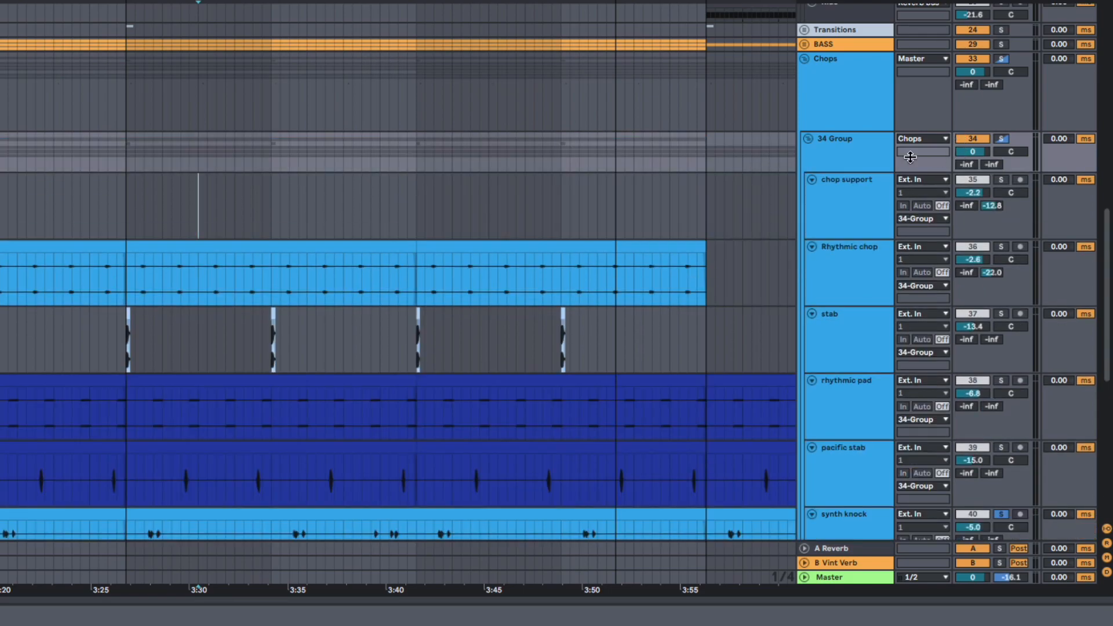
pyautogui.scroll(-5, 835, 216)
pyautogui.scroll(6, 835, 191)
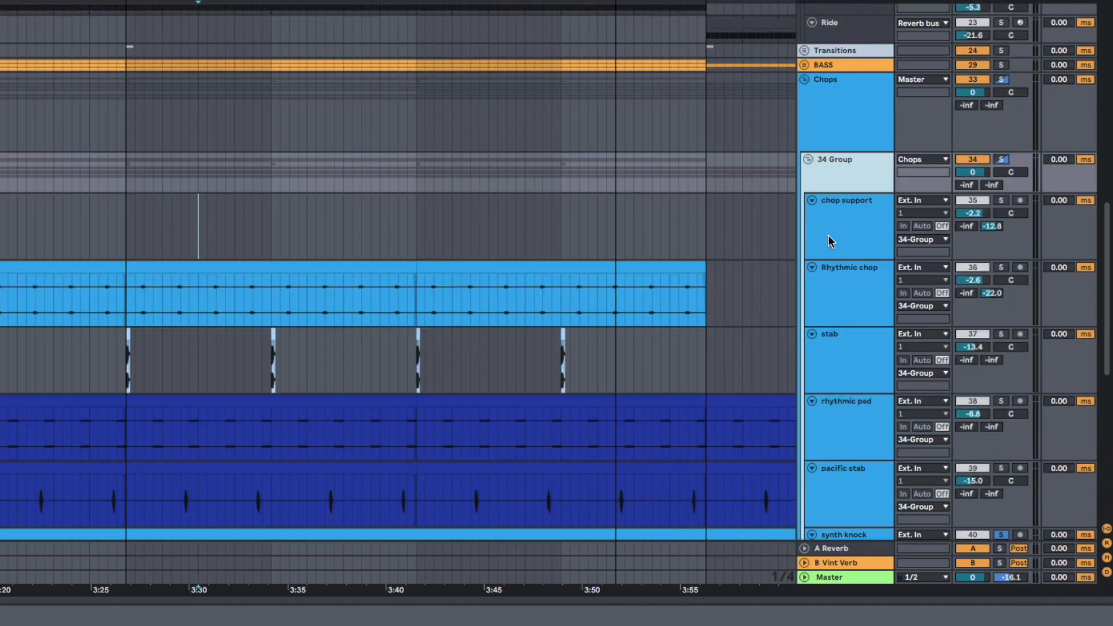
# Step: Try assigning the new nested group's track color to its grouped tracks and clips, and undo the color assignment
pyautogui.rightClick(835, 162)
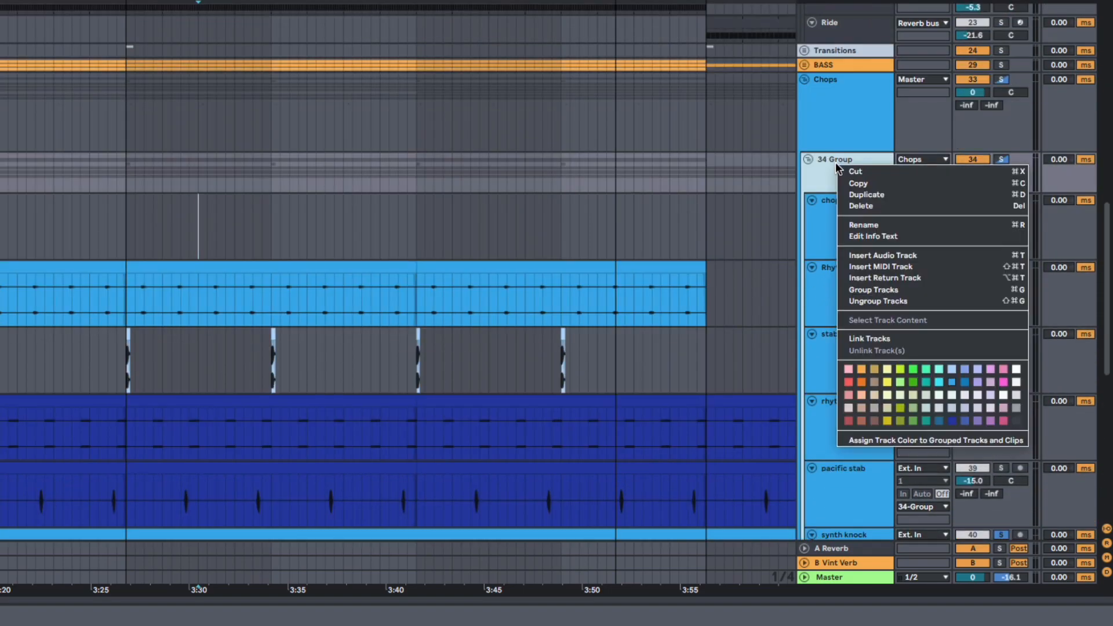
pyautogui.click(916, 440)
pyautogui.scroll(-5, 667, 343)
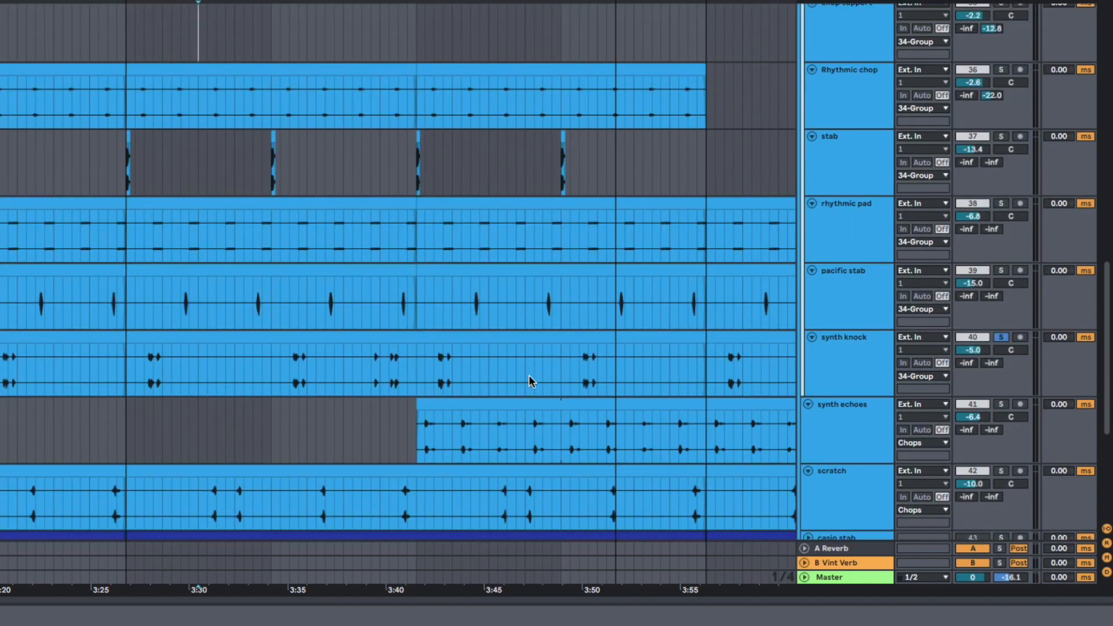
pyautogui.scroll(2, 635, 241)
pyautogui.scroll(-2, 635, 241)
pyautogui.press('super+z')
pyautogui.scroll(5, 635, 239)
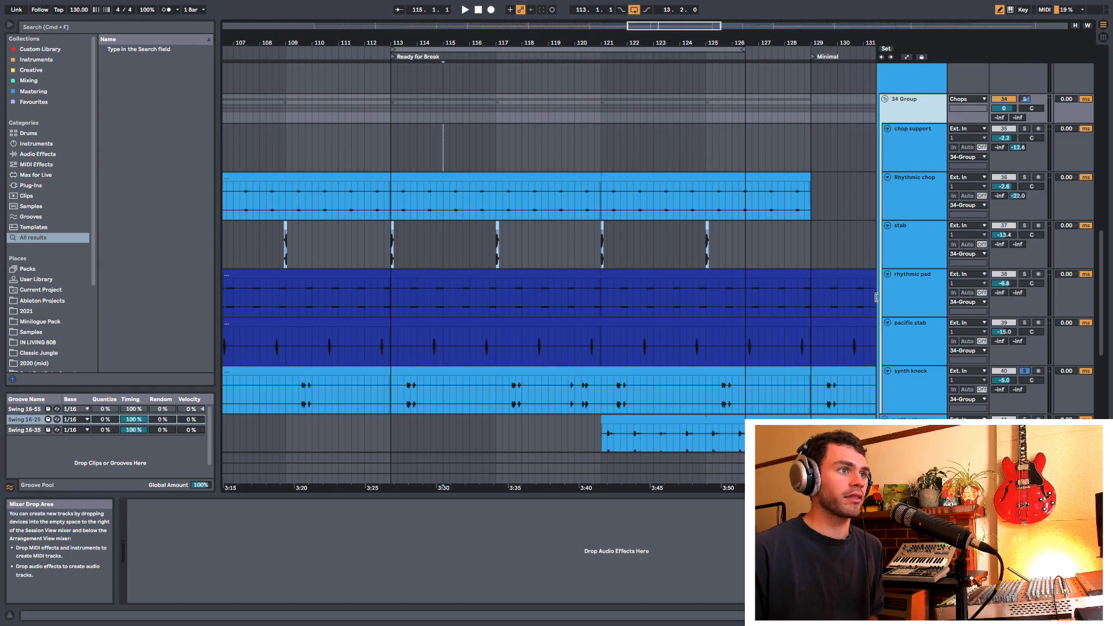
pyautogui.scroll(-3, 833, 362)
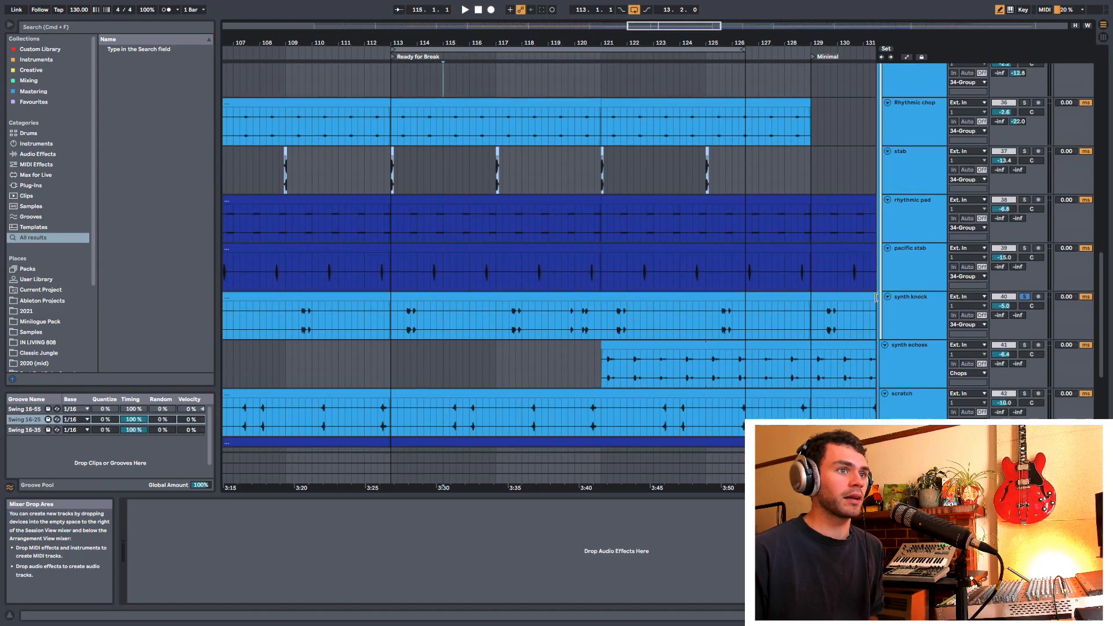
# Step: Insert a new audio track directly below the down band track in the Chops group
pyautogui.click(901, 323)
pyautogui.scroll(-4, 901, 323)
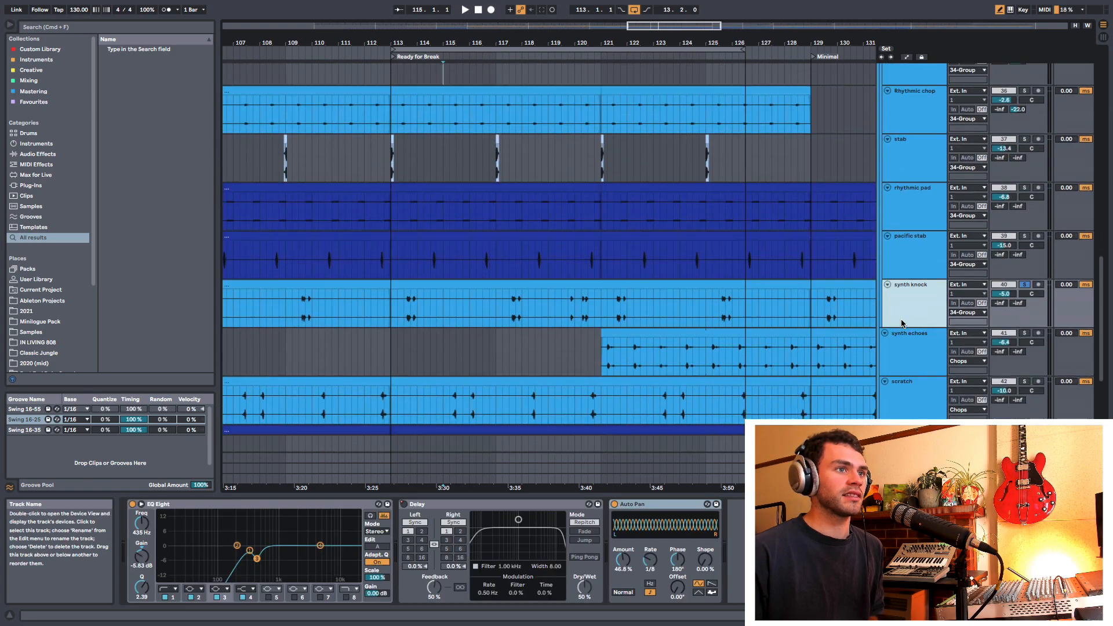
pyautogui.scroll(10, 901, 324)
pyautogui.scroll(-4, 902, 284)
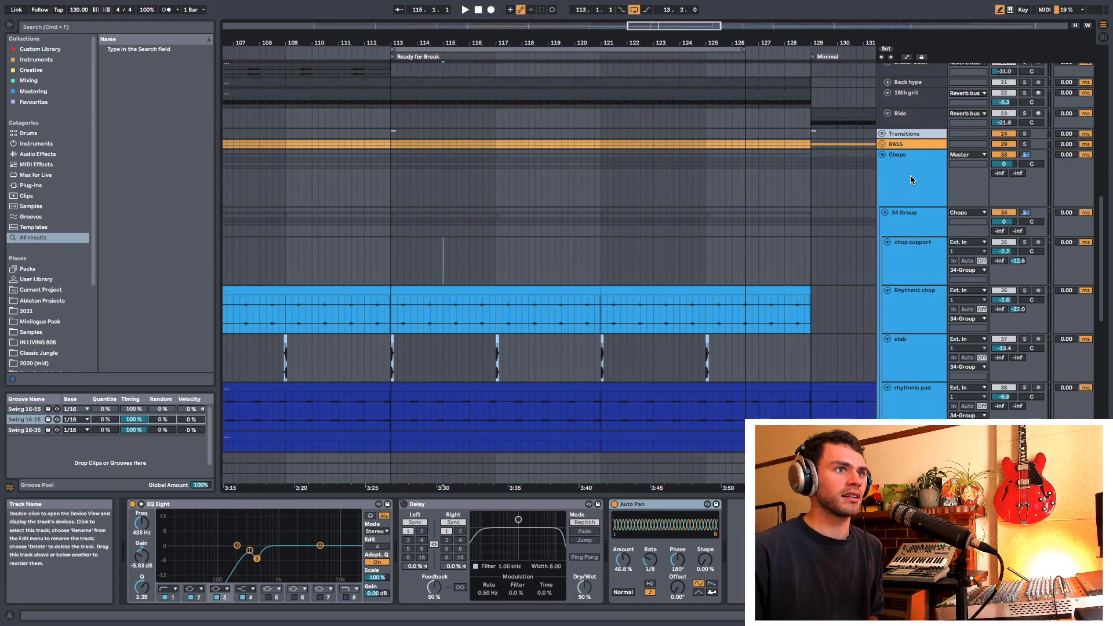
pyautogui.click(909, 183)
pyautogui.scroll(-5, 902, 260)
pyautogui.click(862, 371)
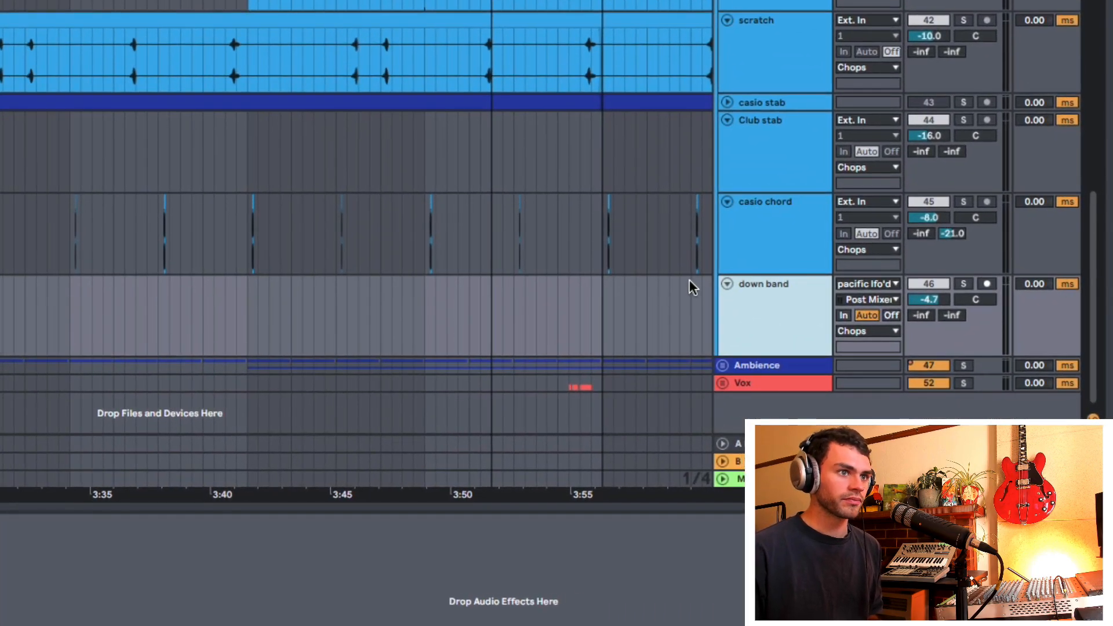
pyautogui.press('super+t')
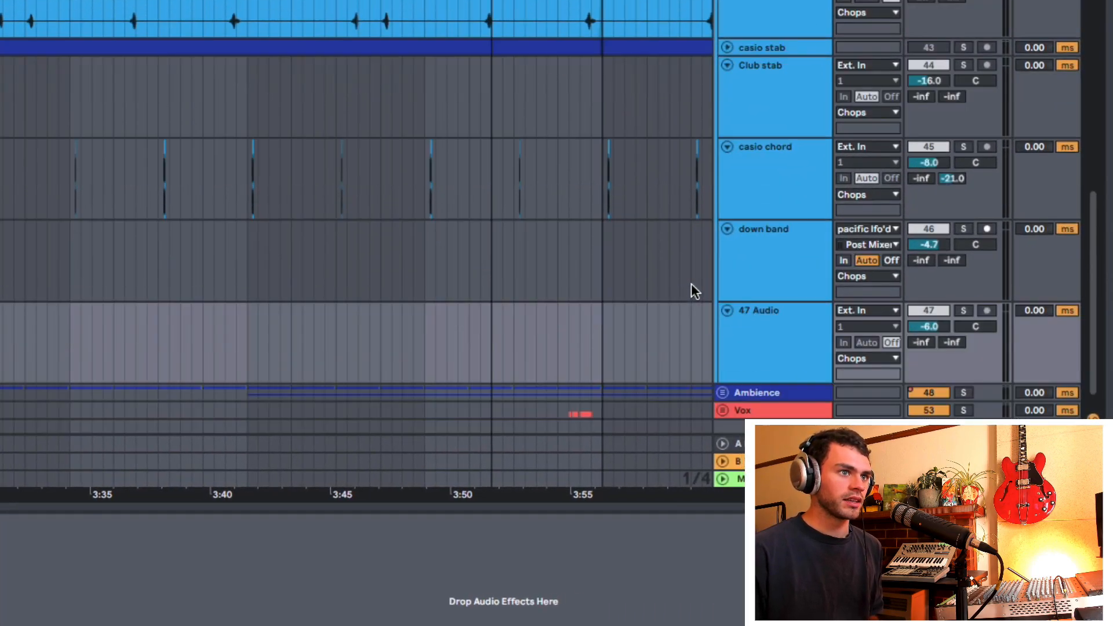
# Step: Group the EQ Eight, Delay and Auto Pan on the synth knock track into an Audio Effect Rack
pyautogui.click(769, 316)
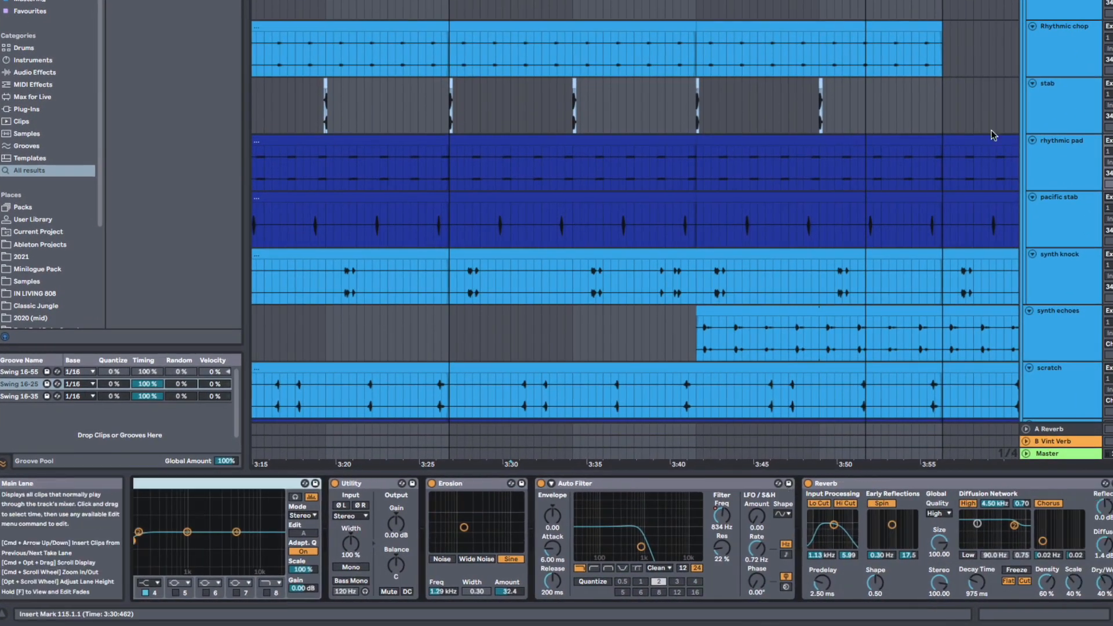
pyautogui.click(1061, 272)
pyautogui.scroll(-3, 938, 255)
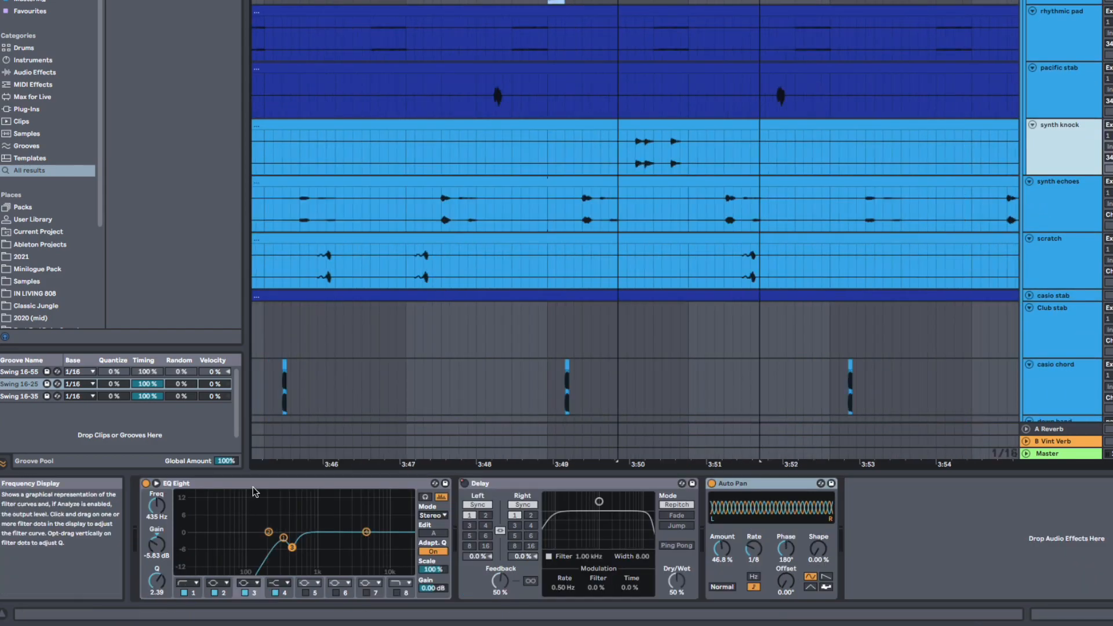
pyautogui.click(256, 484)
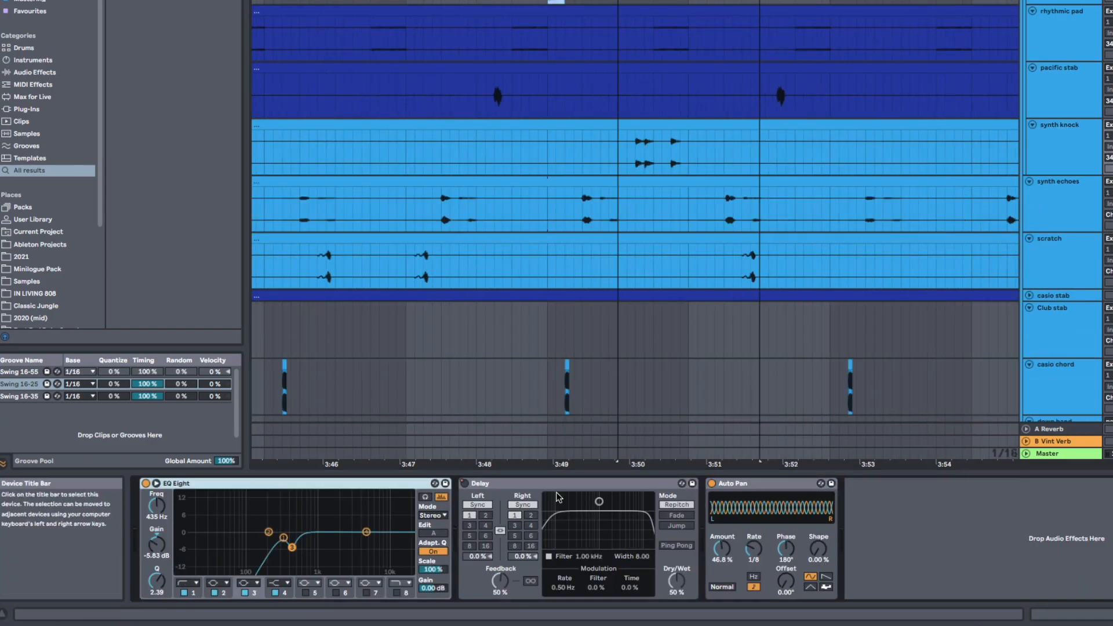
pyautogui.keyDown('shift'); pyautogui.click(764, 486); pyautogui.keyUp('shift')
pyautogui.press('super+g')
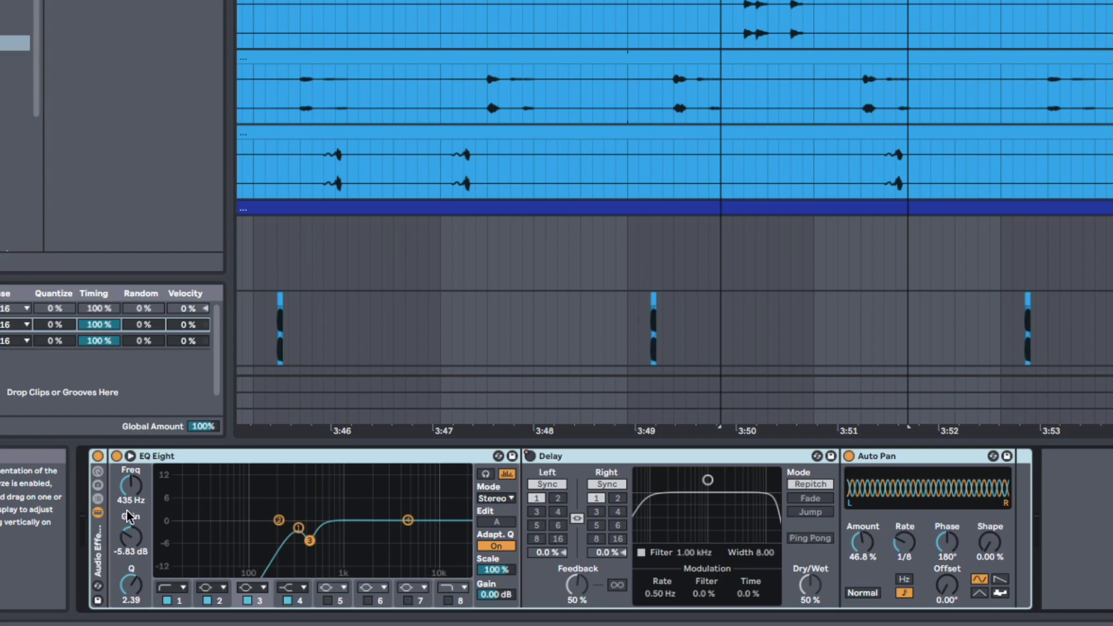
# Step: Switch the new Audio Effect Rack off and on again, and show its chain list
pyautogui.click(98, 456)
pyautogui.click(98, 456)
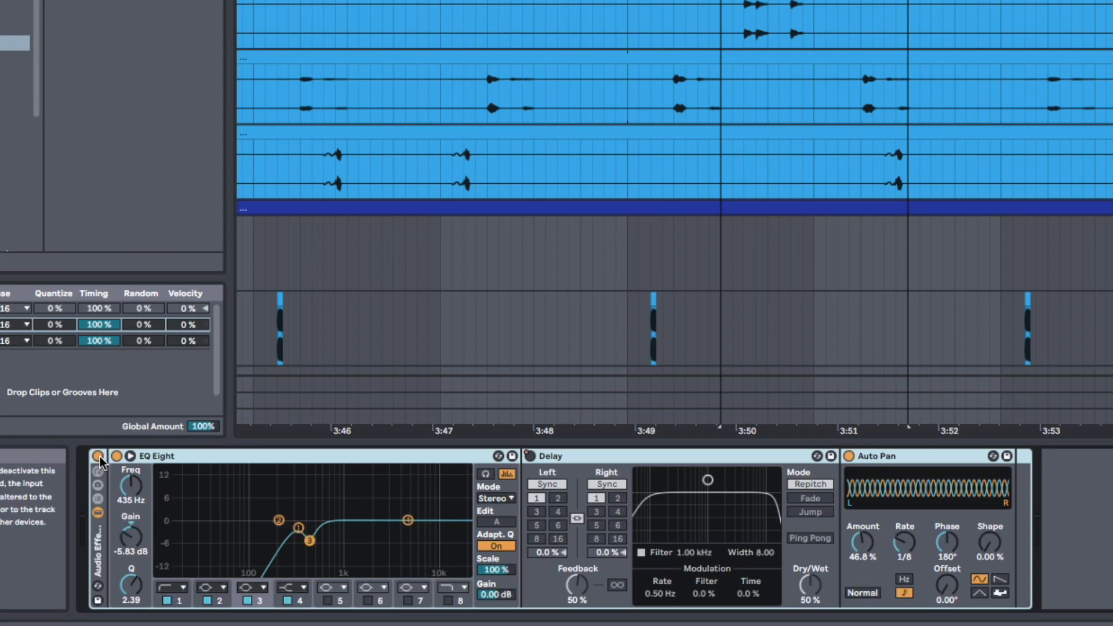
pyautogui.click(98, 601)
pyautogui.press('Escape')
pyautogui.click(98, 498)
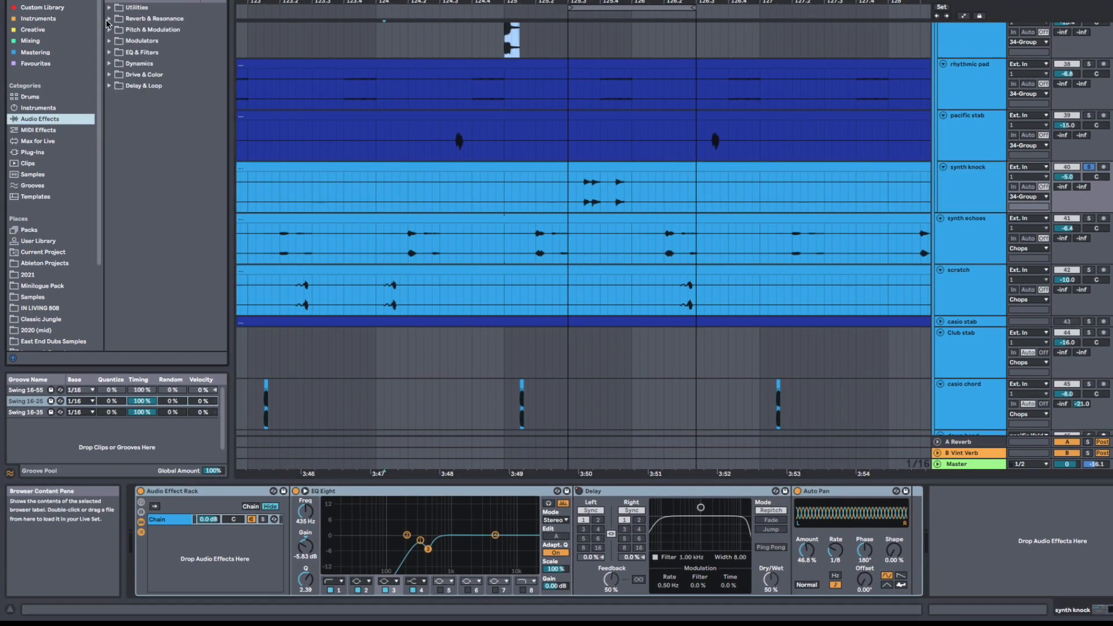
# Step: Add Overdrive and Echo to the Audio Effect Rack, each in its own new parallel chain
pyautogui.click(110, 75)
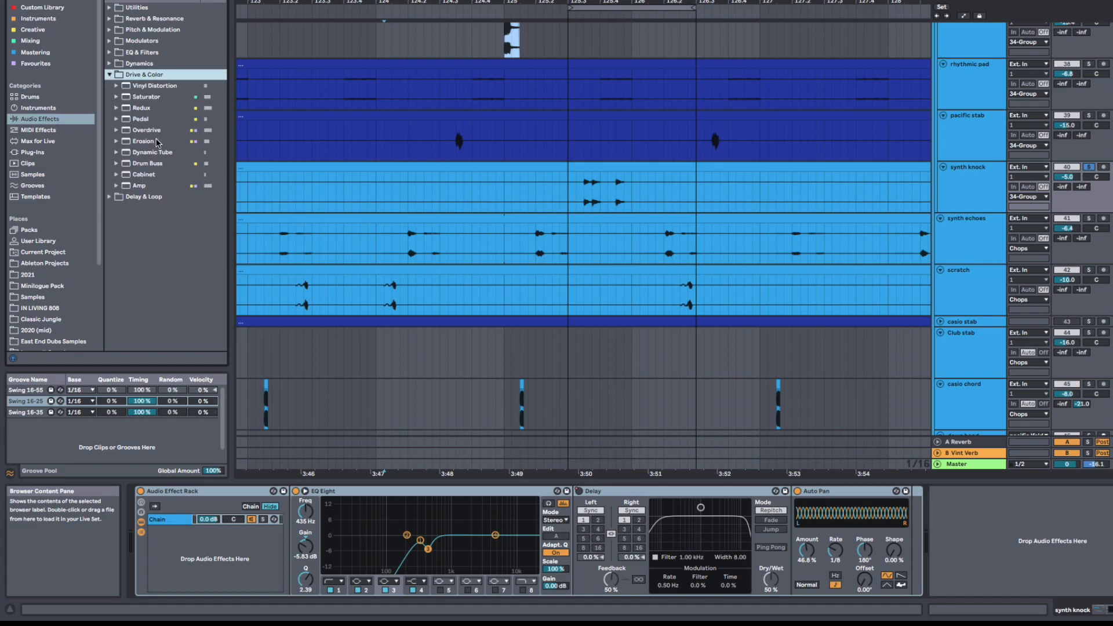
pyautogui.moveTo(152, 130); pyautogui.dragTo(267, 539)
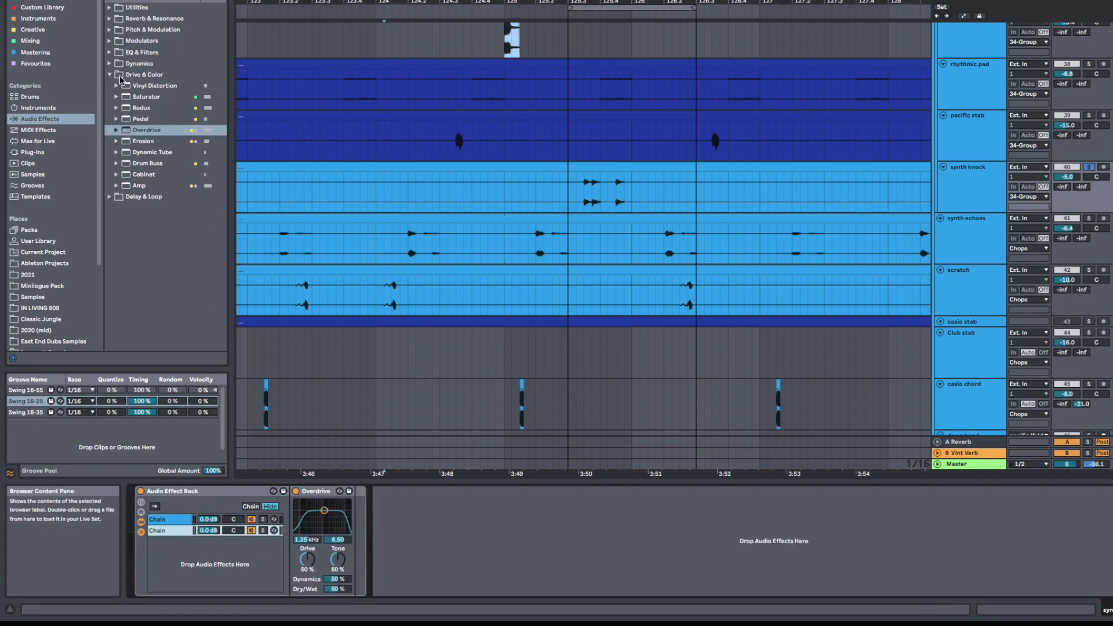
pyautogui.press('super+f')
pyautogui.write('reverb')
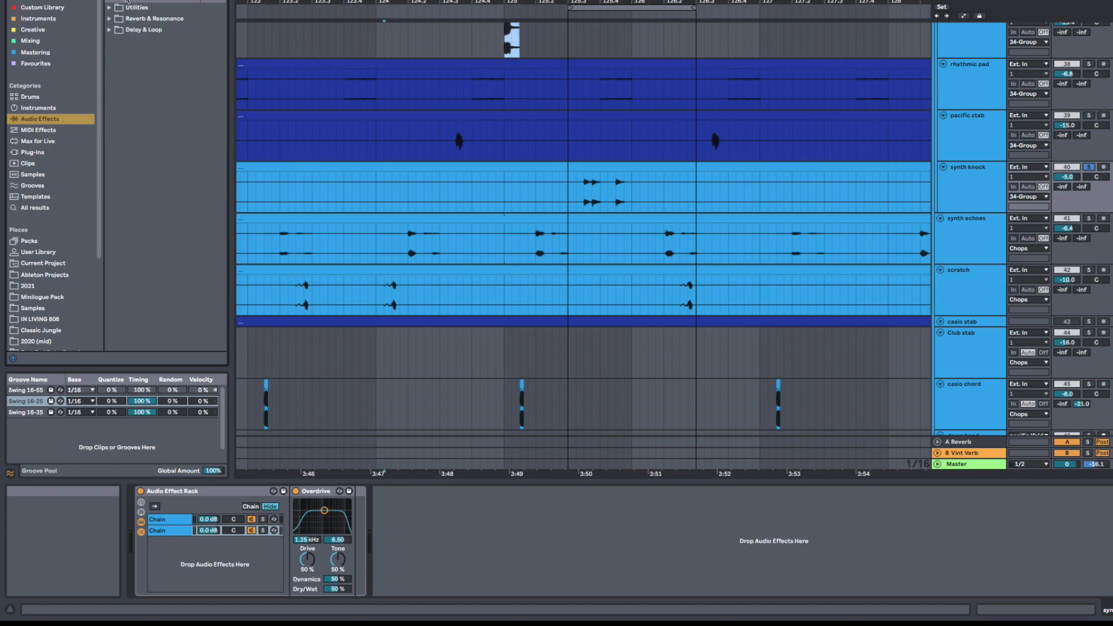
pyautogui.click(109, 30)
pyautogui.moveTo(123, 42); pyautogui.dragTo(194, 559)
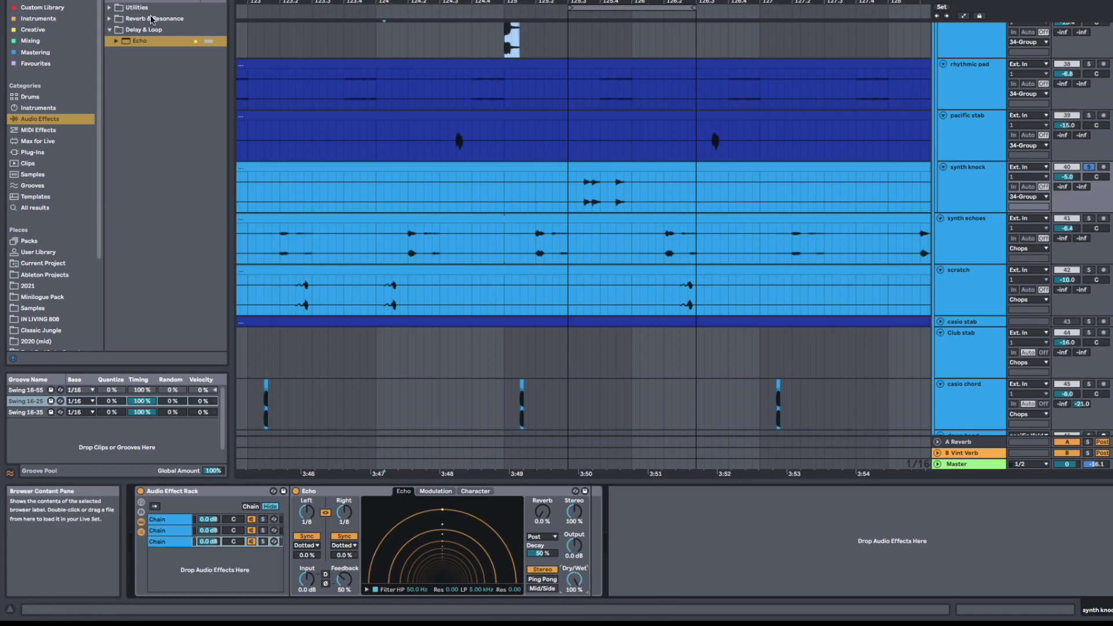
# Step: Find Reverb and EQ Eight in the browser and add them after Echo in the rack's third chain
pyautogui.click(217, 1)
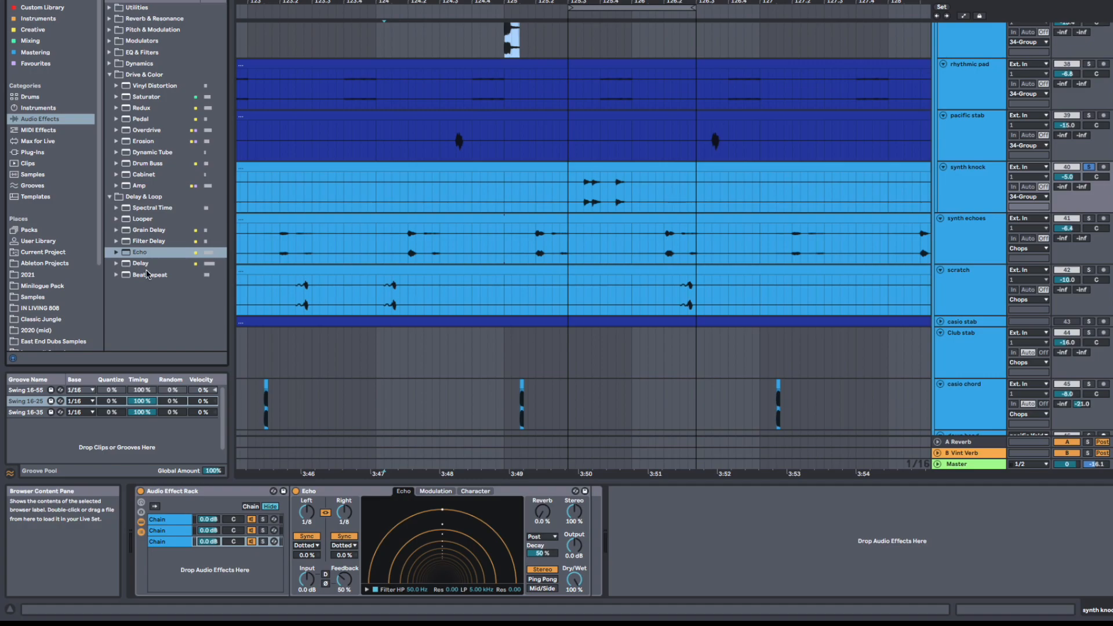
pyautogui.click(176, 2)
pyautogui.write('reverb')
pyautogui.moveTo(144, 54); pyautogui.dragTo(273, 28)
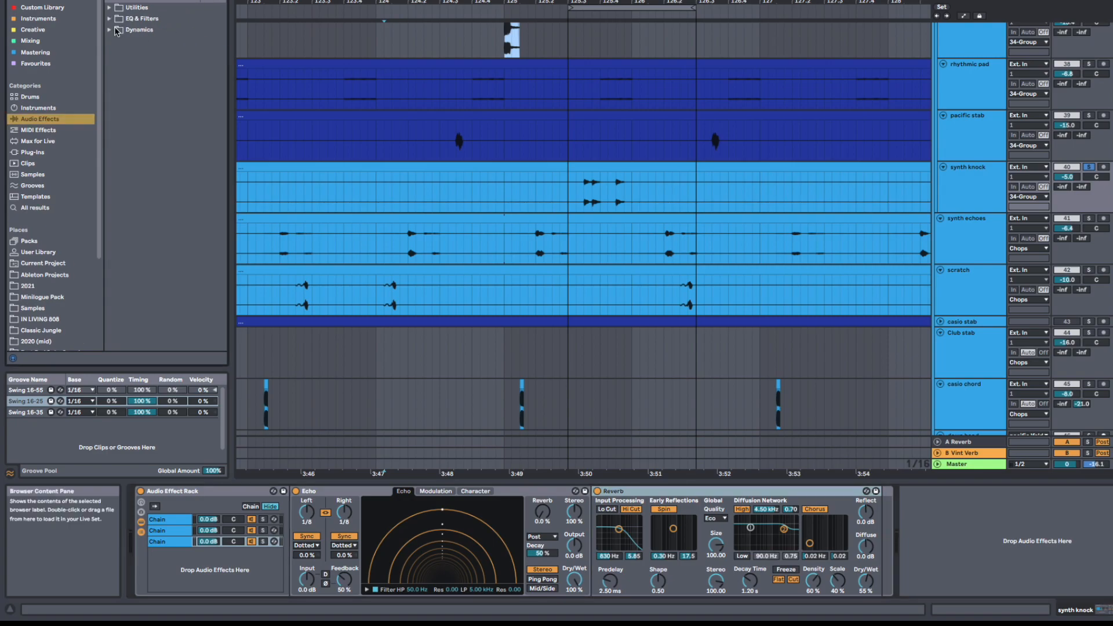
pyautogui.click(125, 18)
pyautogui.moveTo(149, 54); pyautogui.dragTo(275, 44)
pyautogui.click(162, 29)
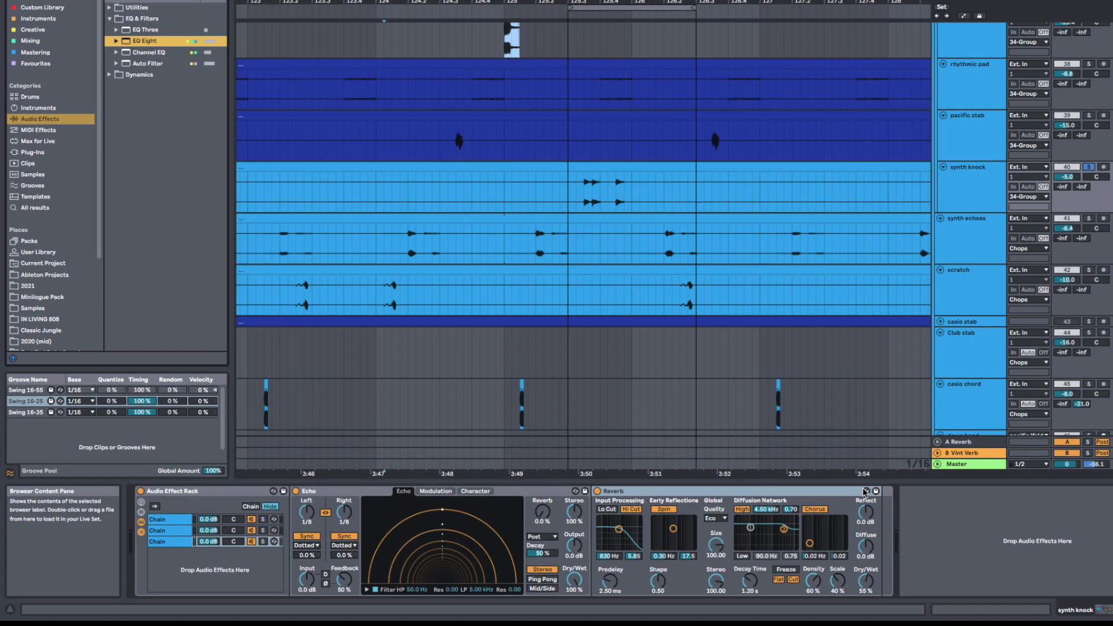
pyautogui.moveTo(864, 492); pyautogui.dragTo(866, 509)
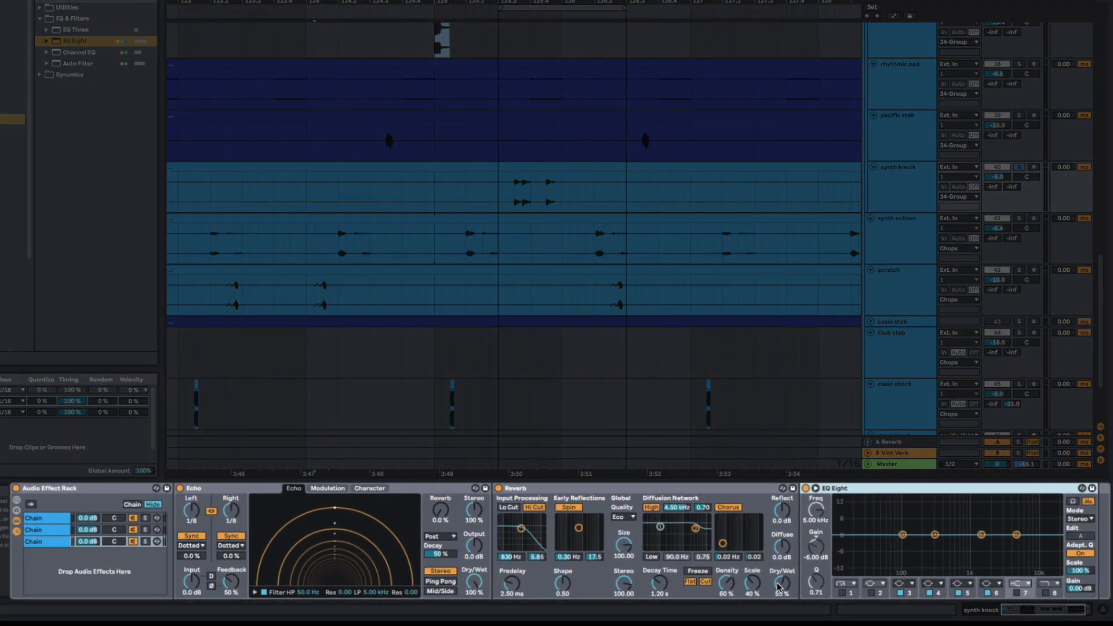
# Step: Set the Reverb's Dry/Wet to 59 % and give the EQ Eight a low cut at about 474 Hz and a high cut
pyautogui.moveTo(778, 587); pyautogui.dragTo(778, 582)
pyautogui.click(843, 593)
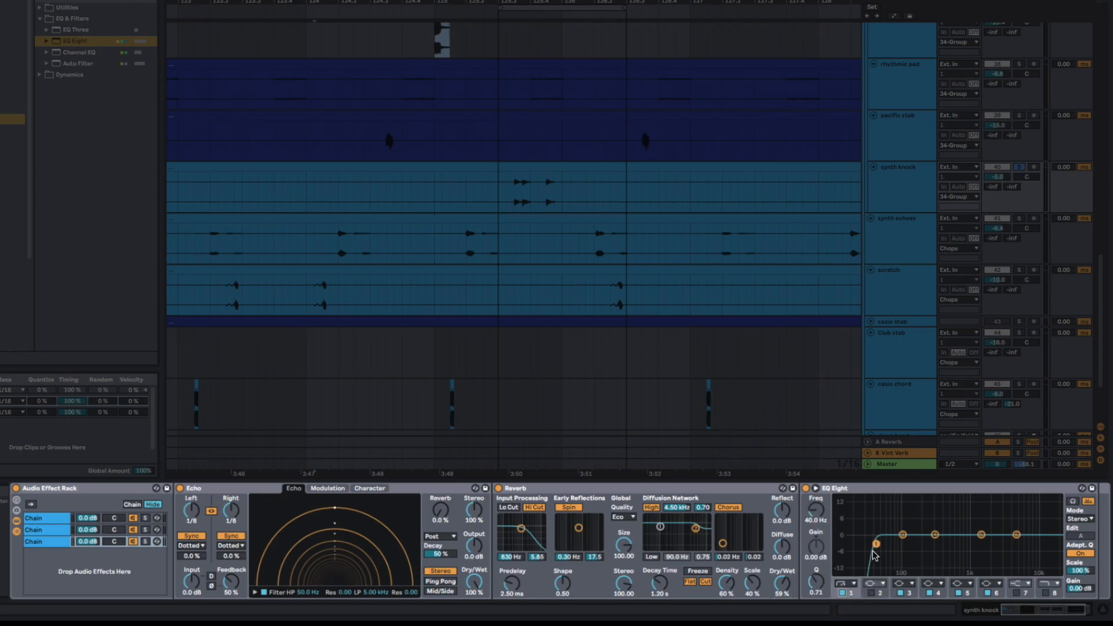
pyautogui.click(1047, 593)
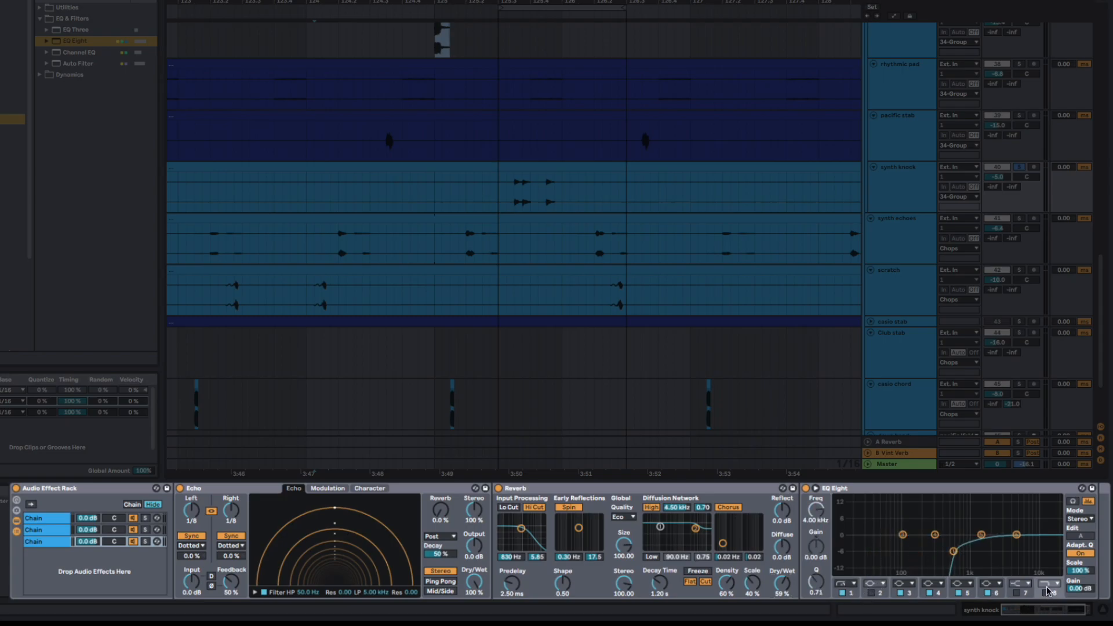
pyautogui.moveTo(1007, 544); pyautogui.dragTo(947, 543)
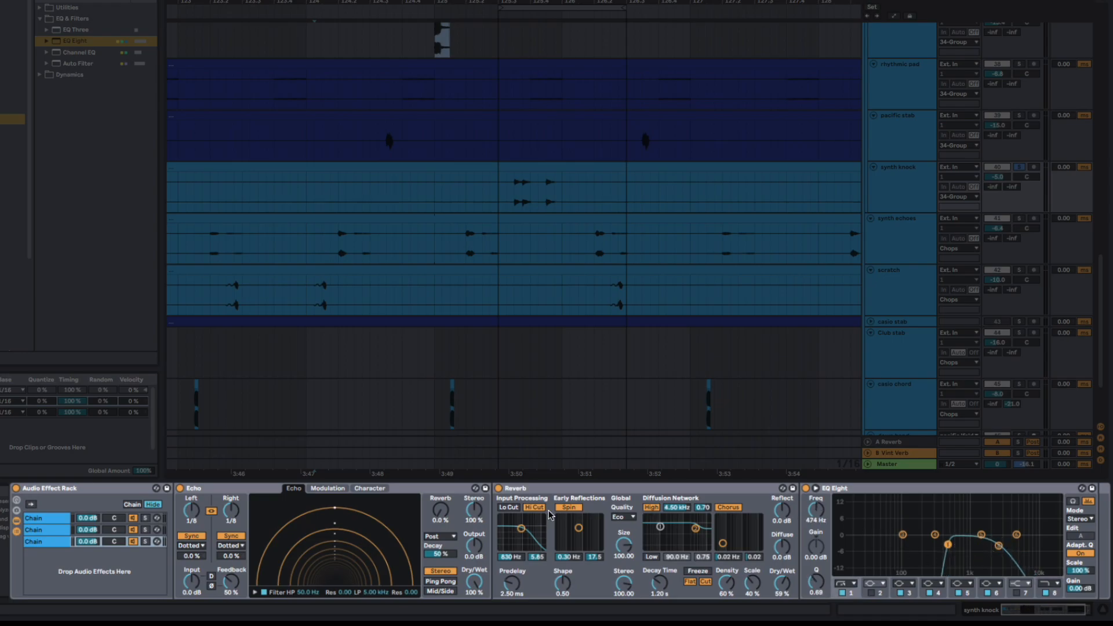
# Step: Set the Overdrive's Dry/Wet to 100 % and lower its chain volume to -18.4 dB
pyautogui.click(47, 527)
pyautogui.moveTo(219, 592); pyautogui.dragTo(219, 563)
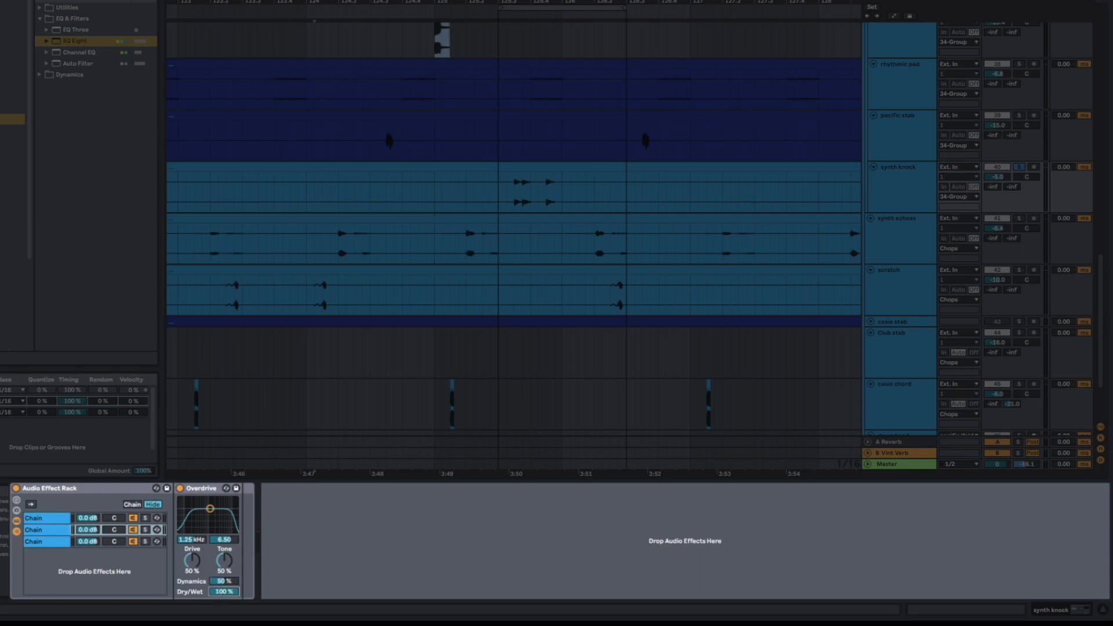
pyautogui.moveTo(91, 530); pyautogui.dragTo(88, 580)
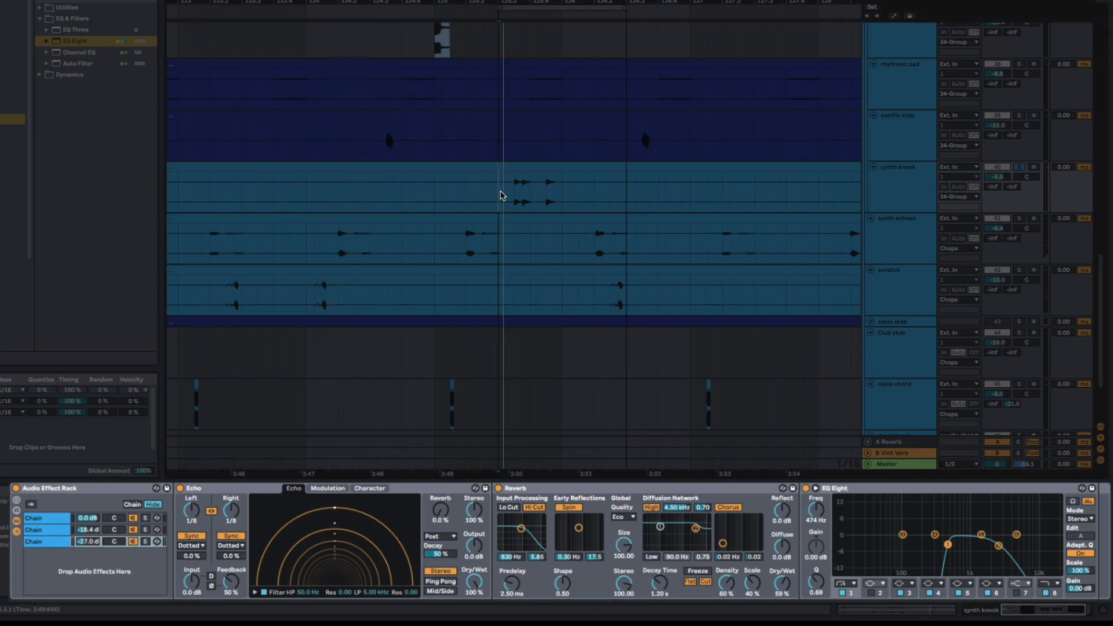
# Step: Set the Echo chain's volume to -1.2 dB and narrow its EQ Eight curve, with the low cut at about 367 Hz
pyautogui.moveTo(89, 541); pyautogui.dragTo(88, 512)
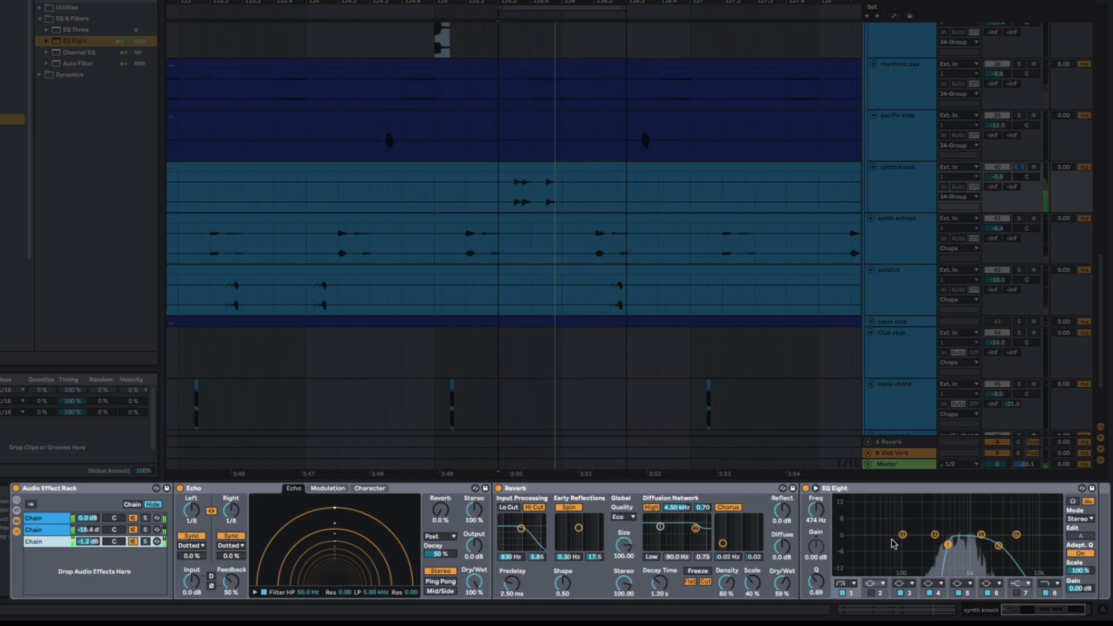
pyautogui.moveTo(998, 546); pyautogui.dragTo(940, 543)
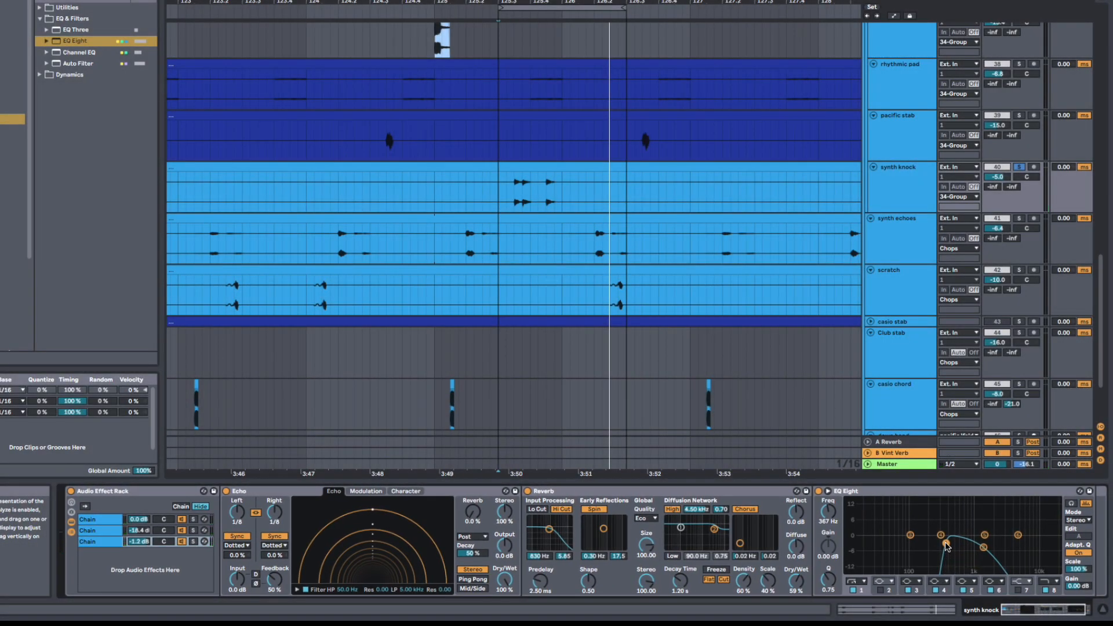
# Step: Show the Audio Effect Rack's macro controls and map the Reverb's Decay Time to Macro 1
pyautogui.click(72, 504)
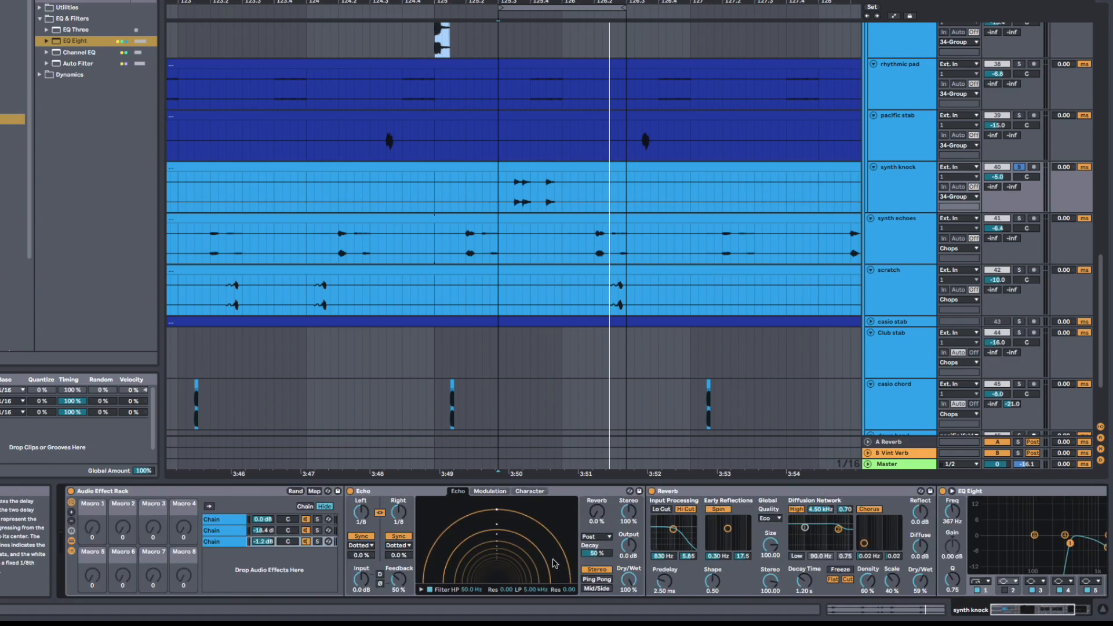
pyautogui.hscroll(3, 574, 557)
pyautogui.hscroll(-3, 574, 558)
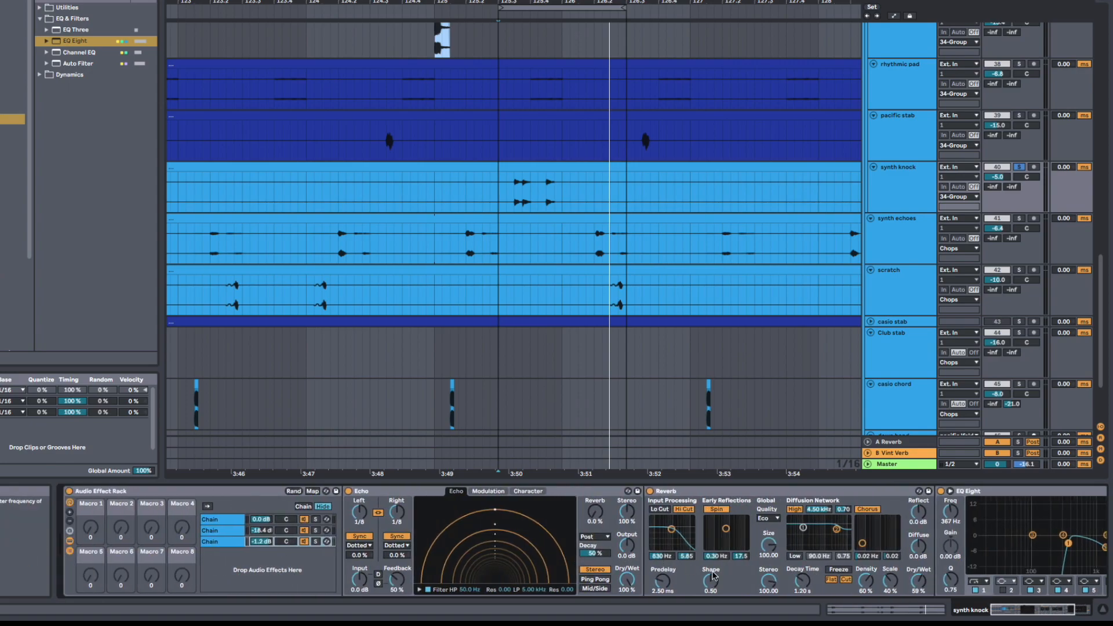
pyautogui.rightClick(803, 579)
pyautogui.click(848, 442)
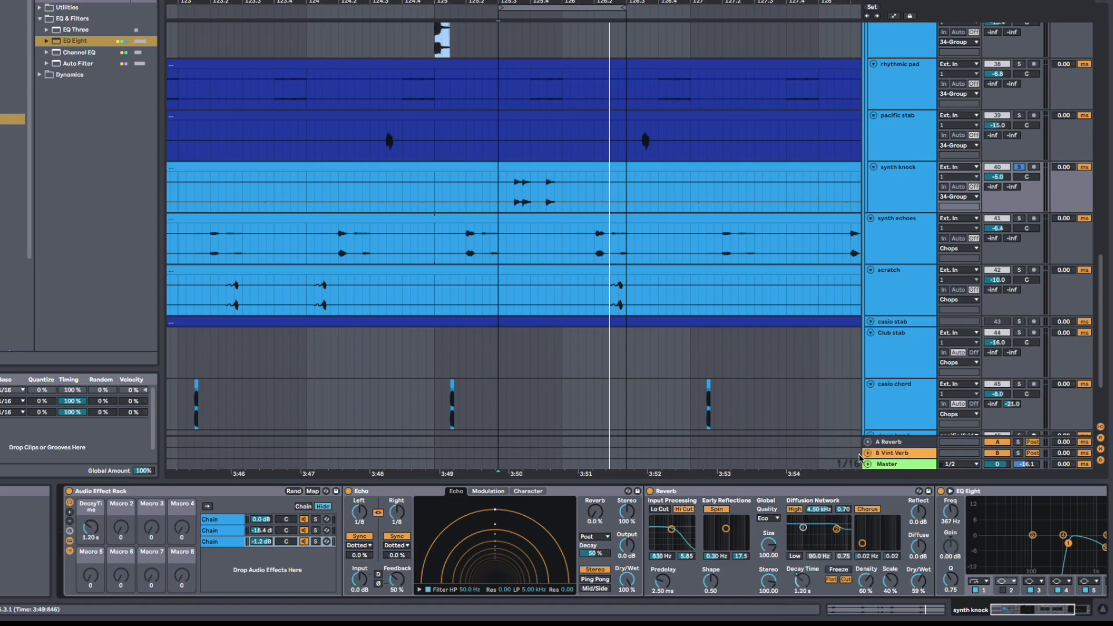
# Step: Map the Reverb's Dry/Wet to Macro 2 of the rack
pyautogui.hscroll(1, 887, 578)
pyautogui.rightClick(902, 580)
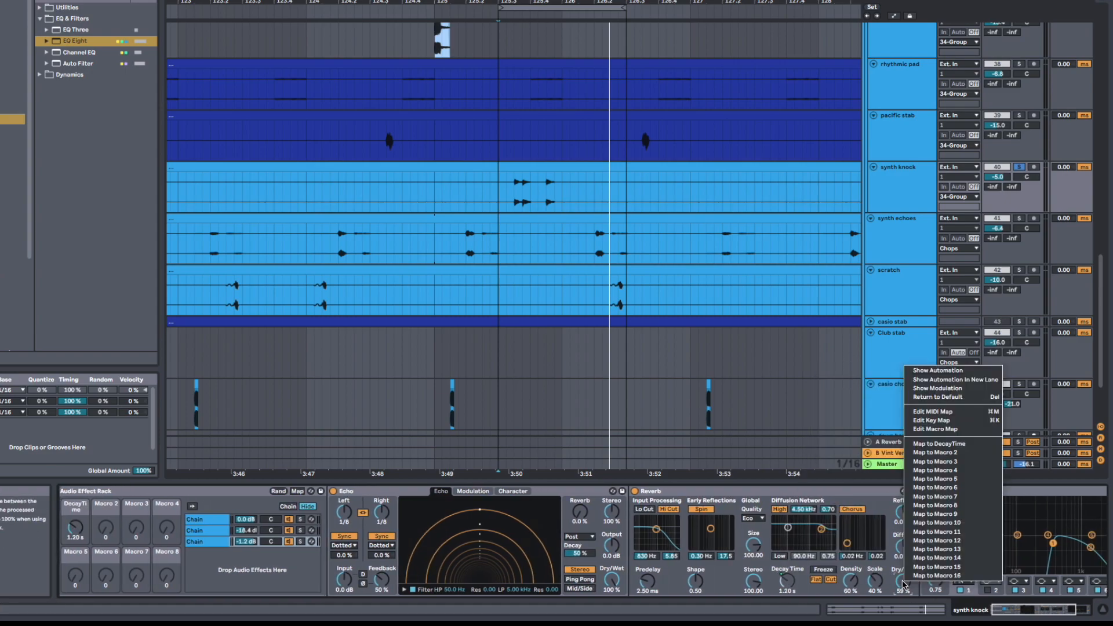
pyautogui.click(939, 454)
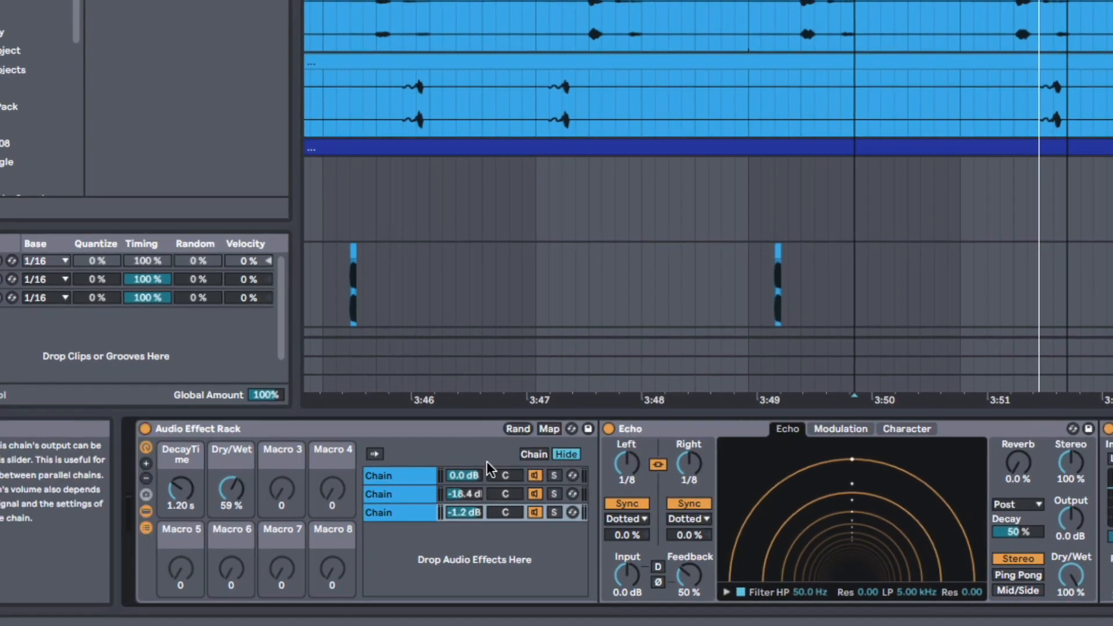
# Step: Randomize the Audio Effect Rack's macros and show its macro variations
pyautogui.click(519, 430)
pyautogui.click(518, 429)
pyautogui.click(146, 495)
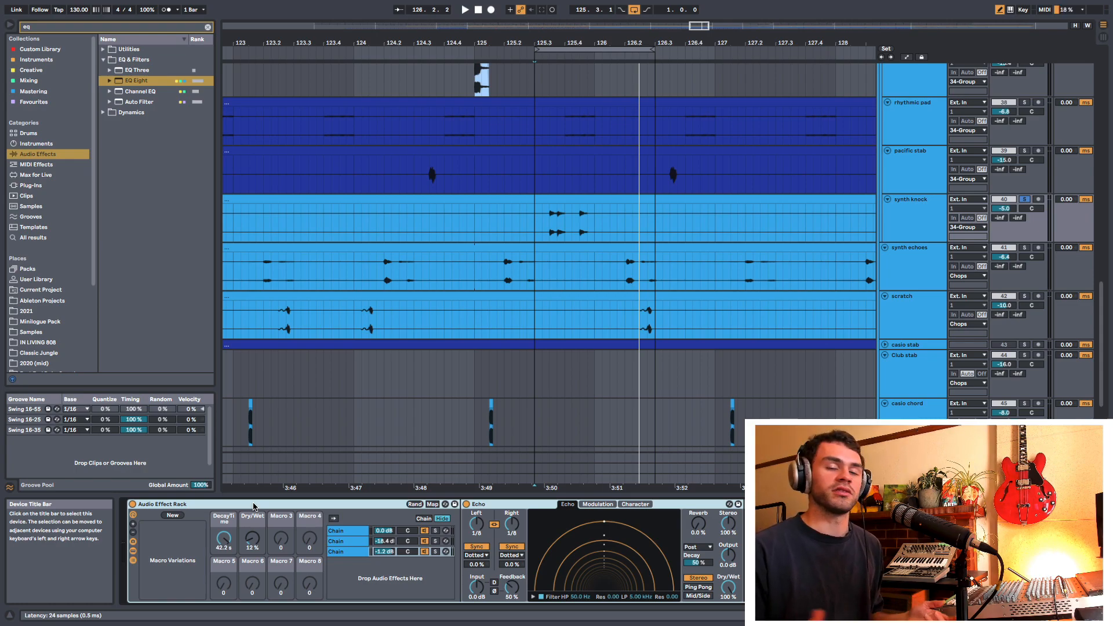
pyautogui.press('super+g')
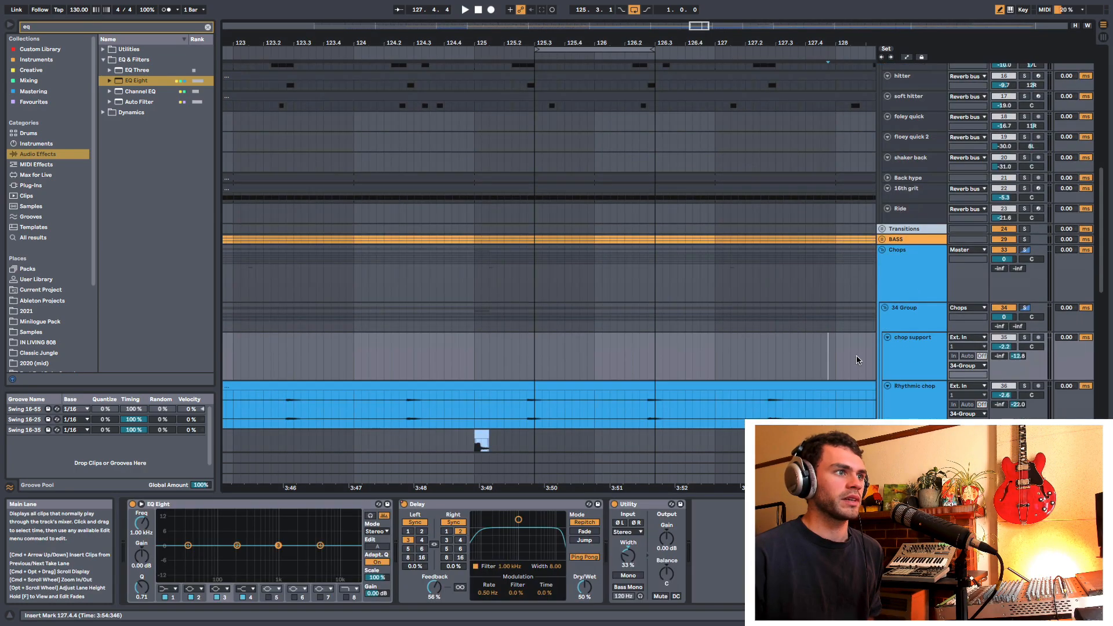
# Step: Ungroup the 909 chop hat track's existing rack and group the 909-bright-ohh instrument into a new Instrument Rack with its chain list shown
pyautogui.scroll(10, 857, 356)
pyautogui.click(909, 212)
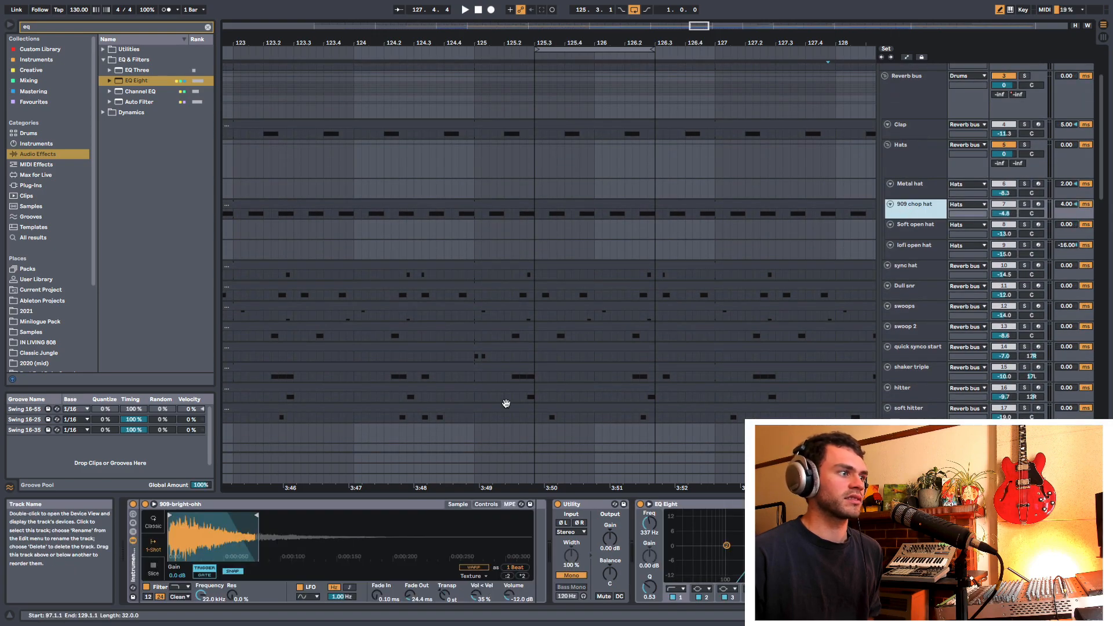
pyautogui.click(134, 566)
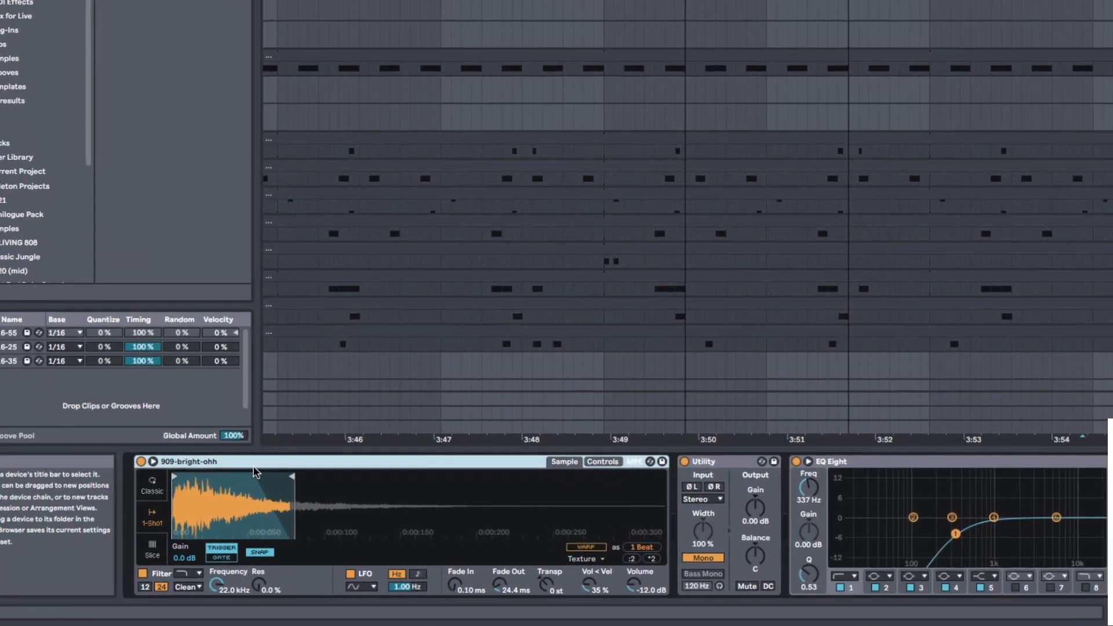
pyautogui.hotkey('ctrl', 'g')
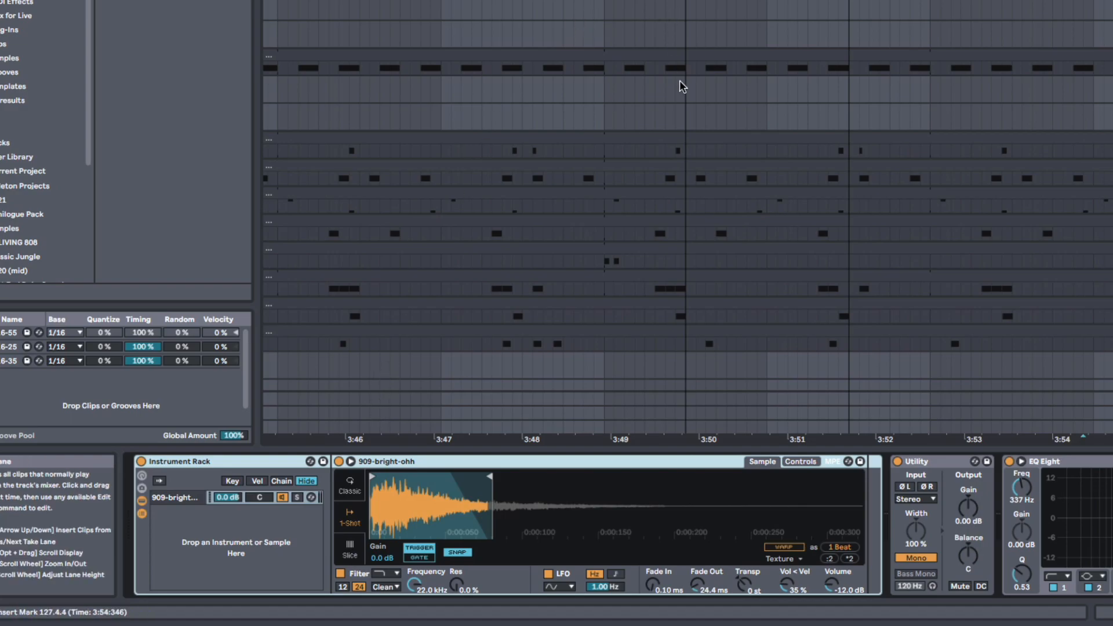
# Step: Play the 909 chop hat part from 125.3.1 and stop playback
pyautogui.click(686, 65)
pyautogui.press('space')
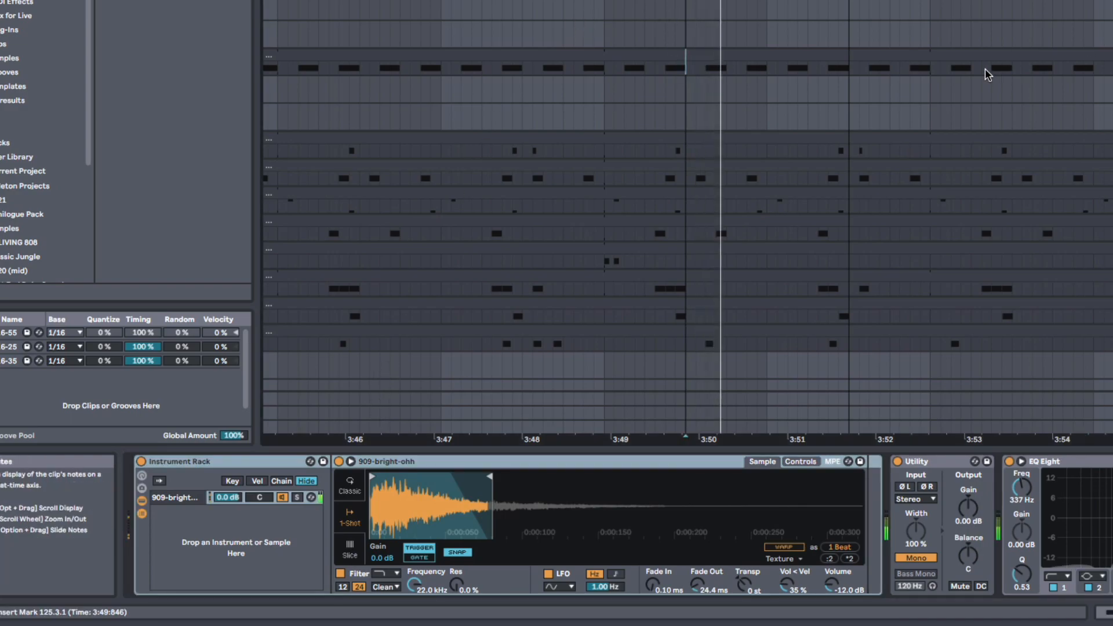
pyautogui.press('space')
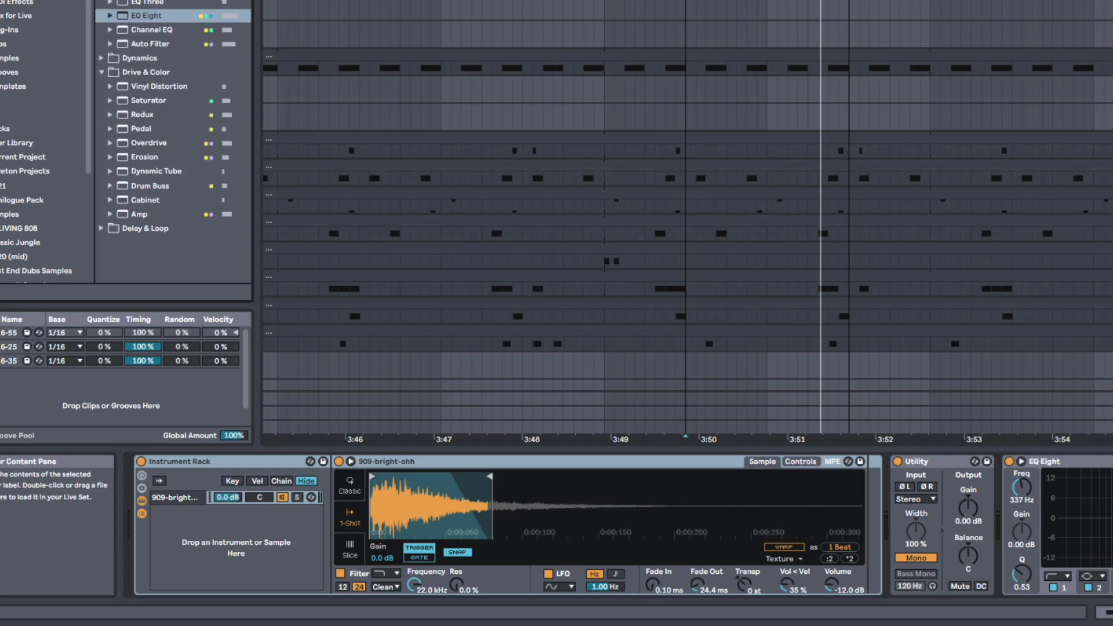
# Step: Search the browser for "hat" and add 75_Hats_19_SP.wav to the Instrument Rack as a second chain
pyautogui.write('hat')
pyautogui.moveTo(158, 4); pyautogui.dragTo(202, 536)
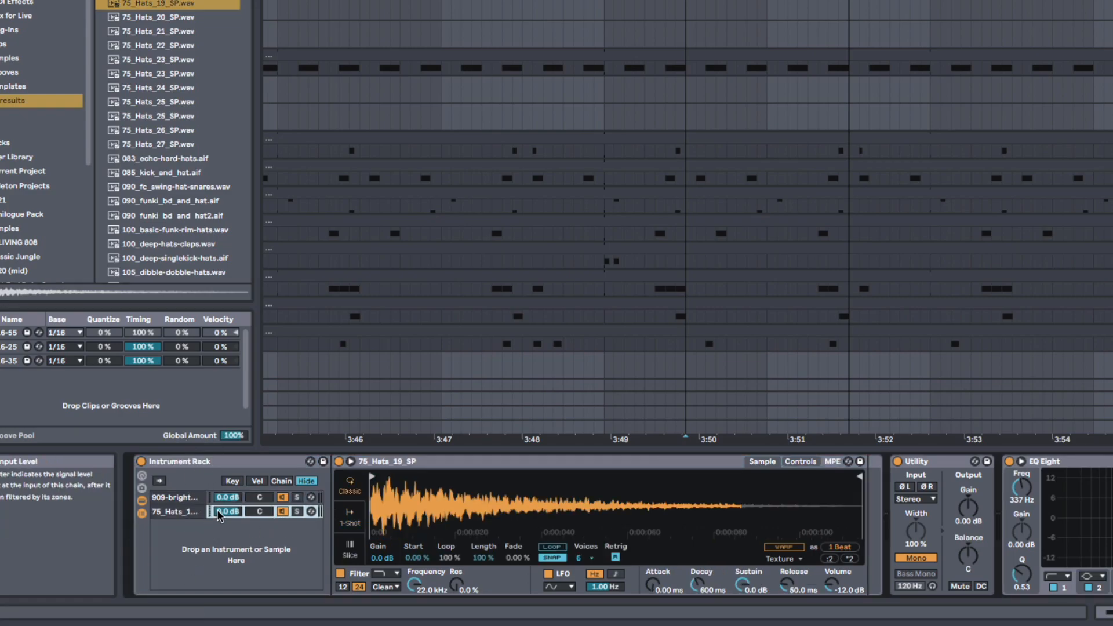
# Step: Play the layered hats while lowering the 75_Hats_19_SP chain's volume and switching that chain off and on
pyautogui.press('space')
pyautogui.moveTo(228, 512); pyautogui.dragTo(228, 535)
pyautogui.click(279, 513)
pyautogui.click(281, 512)
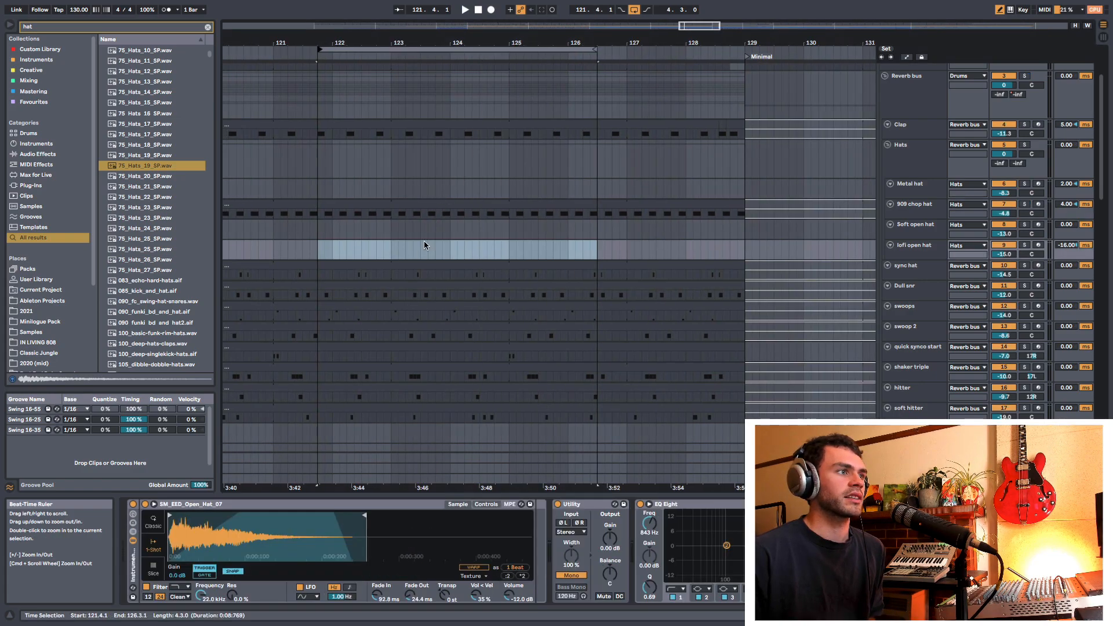
# Step: Insert an audio track directly below the 909 chop hat track in the Hats group
pyautogui.click(501, 289)
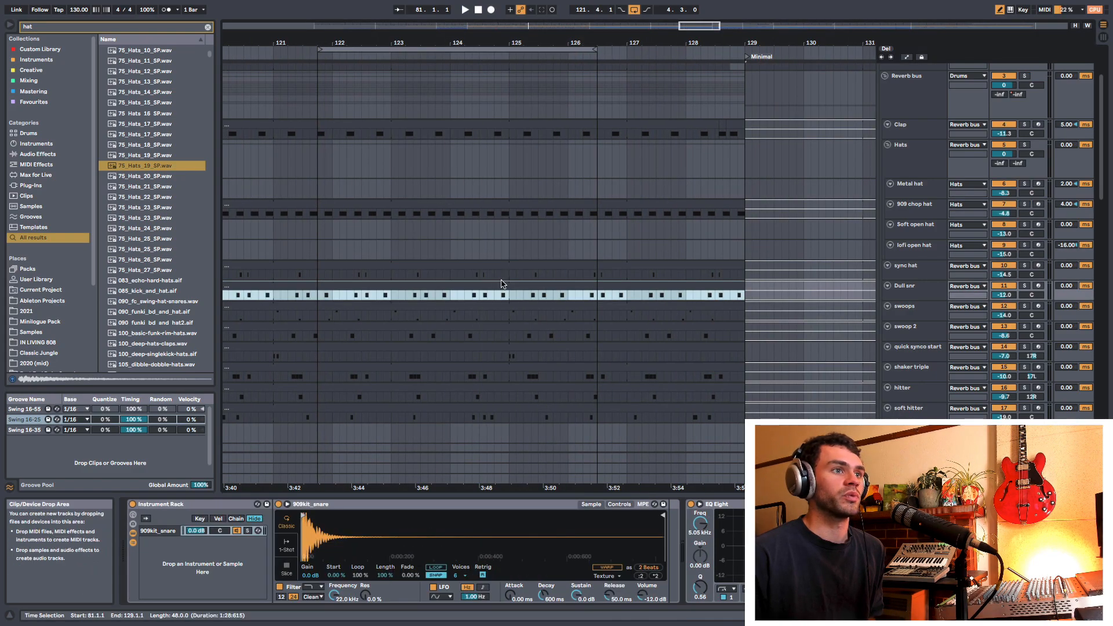
pyautogui.moveTo(524, 42); pyautogui.dragTo(1059, 42)
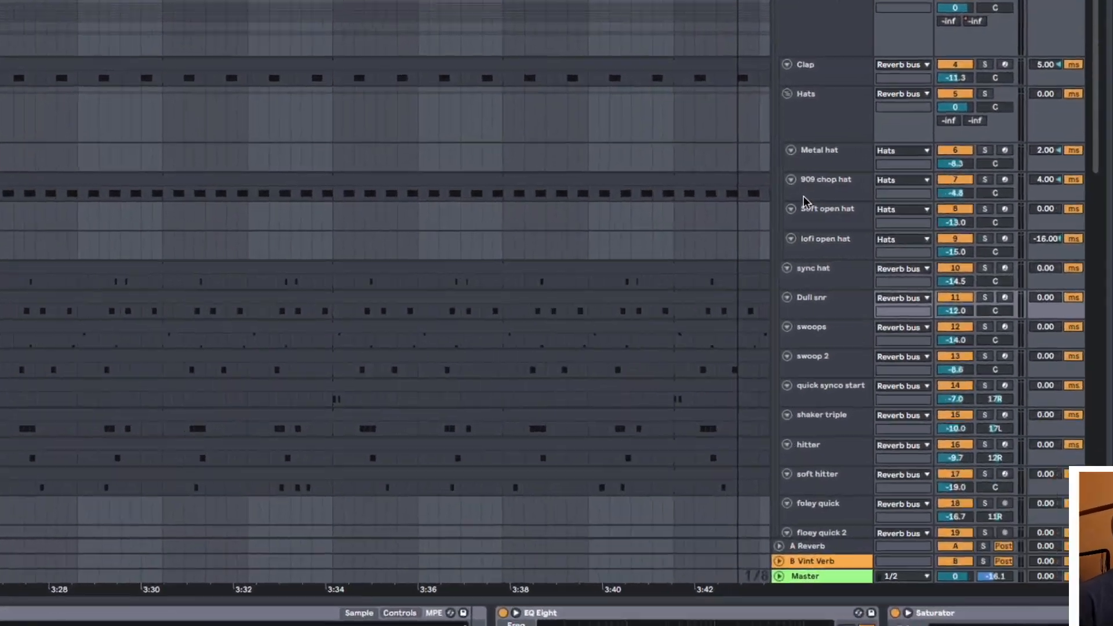
pyautogui.click(807, 197)
pyautogui.press('super+r')
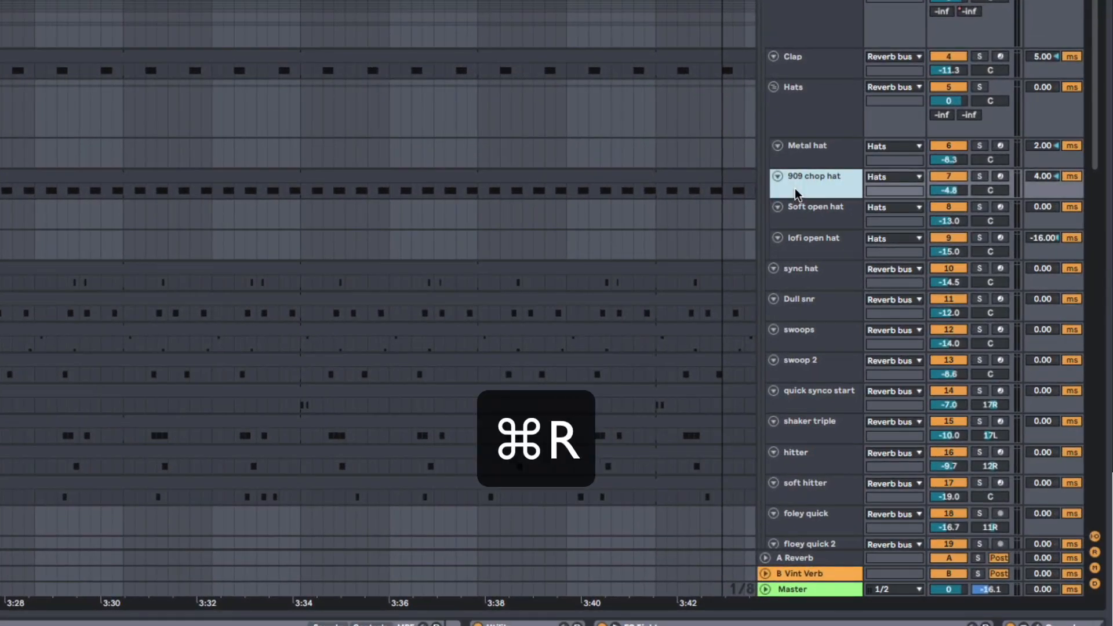
pyautogui.press('super+t')
pyautogui.press('Escape')
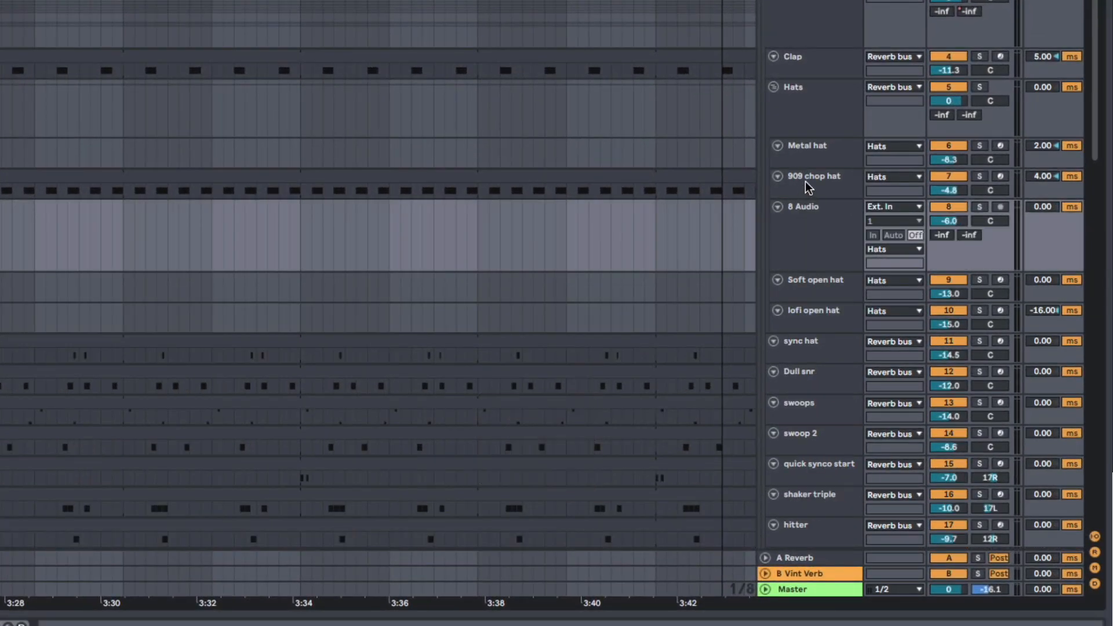
# Step: Rename the new audio track below 909 chop hat as hat 2, moving to it from the 909 chop hat name field
pyautogui.click(806, 181)
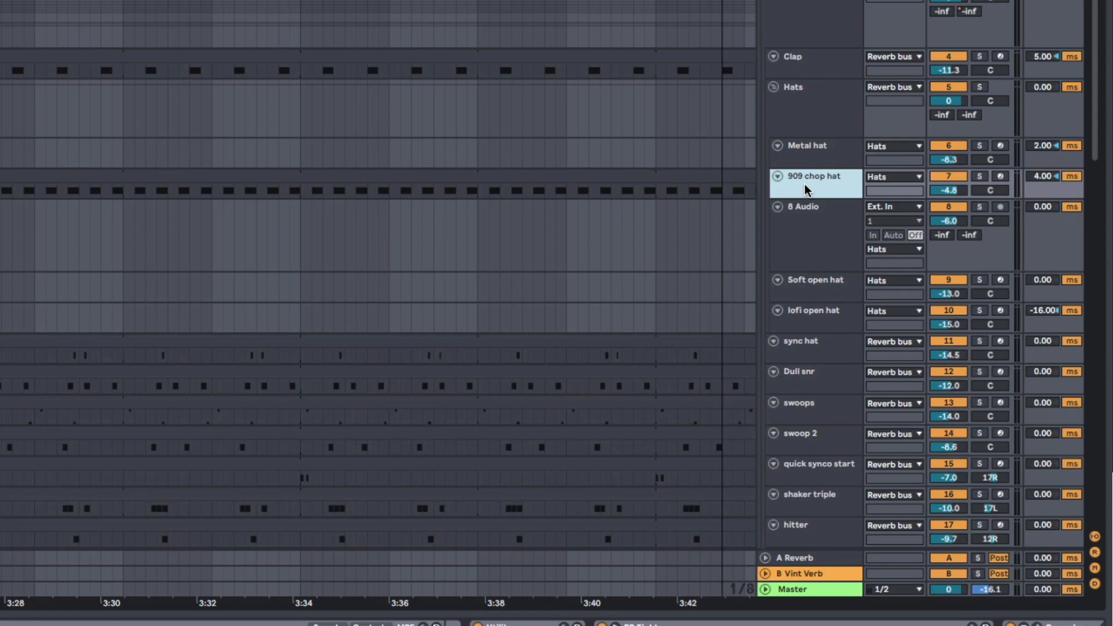
pyautogui.press('super+r')
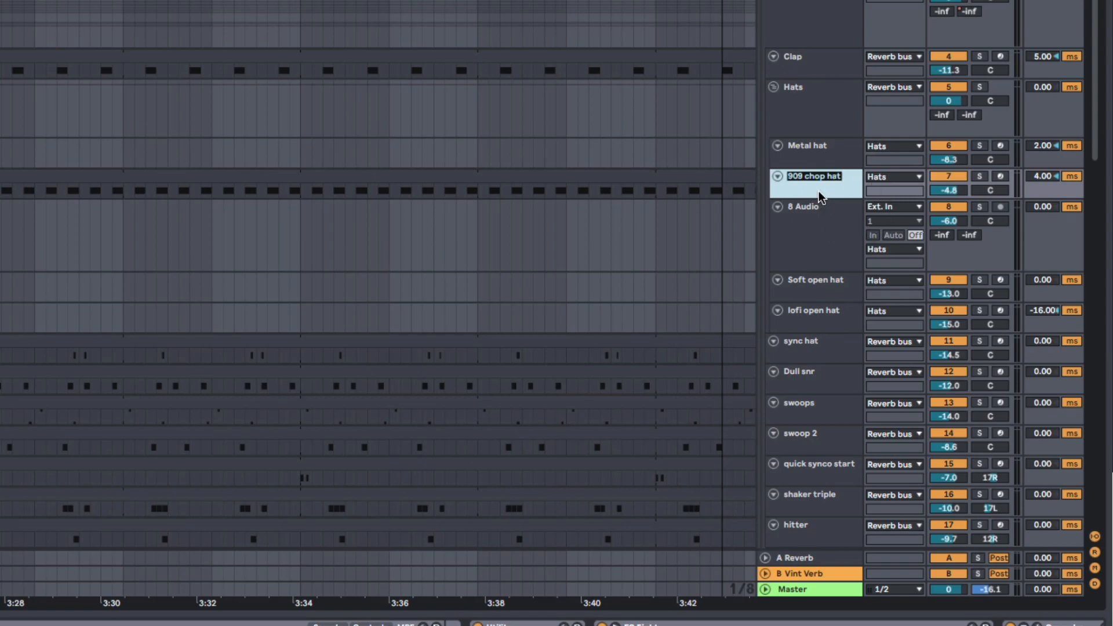
pyautogui.press('Tab')
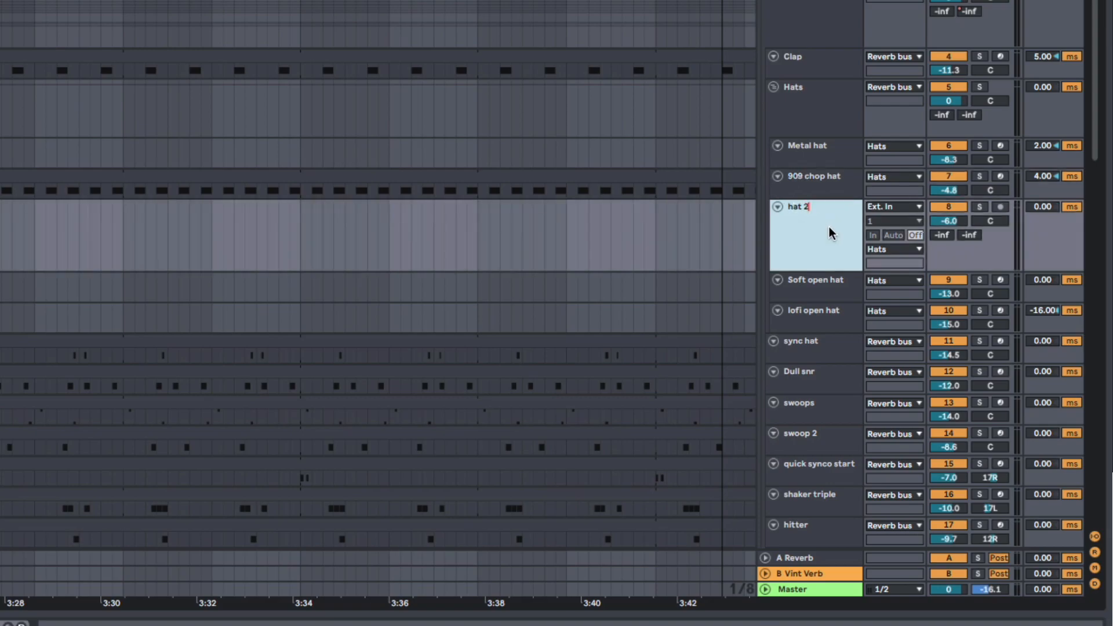
pyautogui.write('hat 2')
pyautogui.press('Tab')
pyautogui.press('Tab')
pyautogui.press('Tab')
pyautogui.press('Tab')
pyautogui.press('Tab')
pyautogui.press('Tab')
pyautogui.press('Tab')
pyautogui.press('Tab')
pyautogui.press('Tab')
pyautogui.press('Tab')
pyautogui.press('Tab')
pyautogui.press('Tab')
pyautogui.press('Tab')
pyautogui.press('Tab')
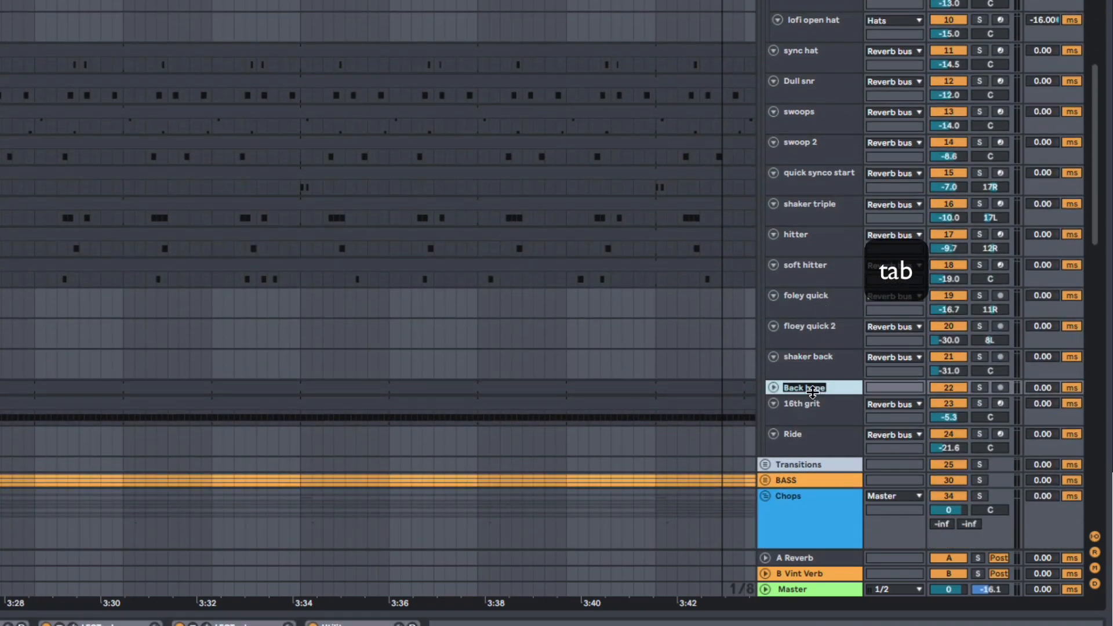
# Step: Step through the name fields of the following tracks past Back hype, leaving the names as they are
pyautogui.press('Tab')
pyautogui.press('Tab')
pyautogui.scroll(10, 811, 455)
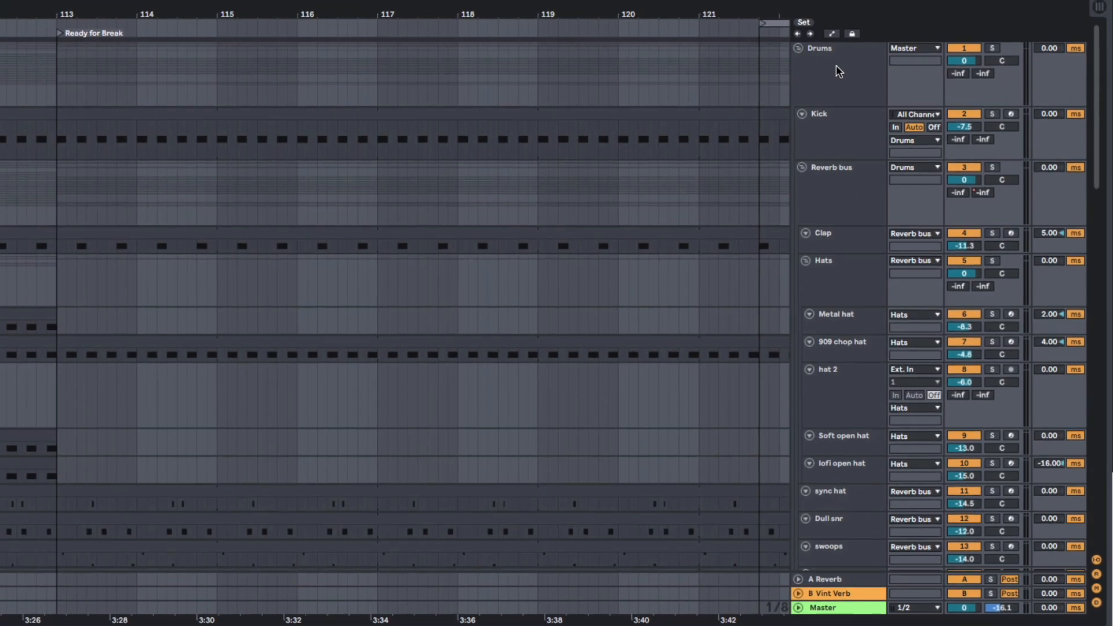
# Step: Select the Drums group and zoom the arrangement out to show the sections from Progressing to Build
pyautogui.click(838, 72)
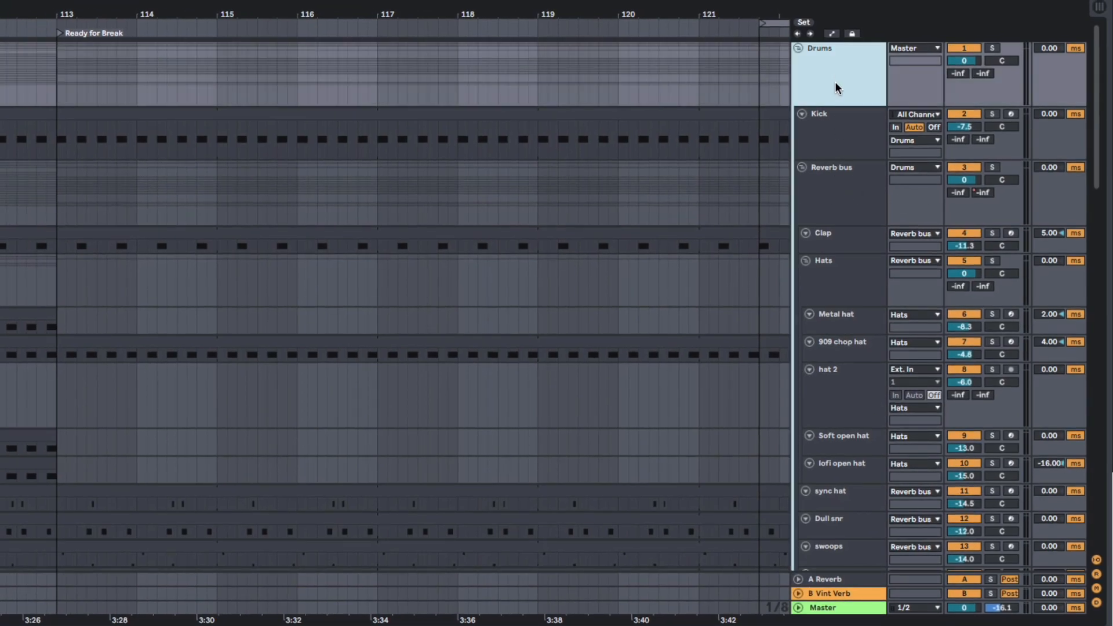
pyautogui.scroll(-10, 834, 290)
pyautogui.scroll(10, 832, 241)
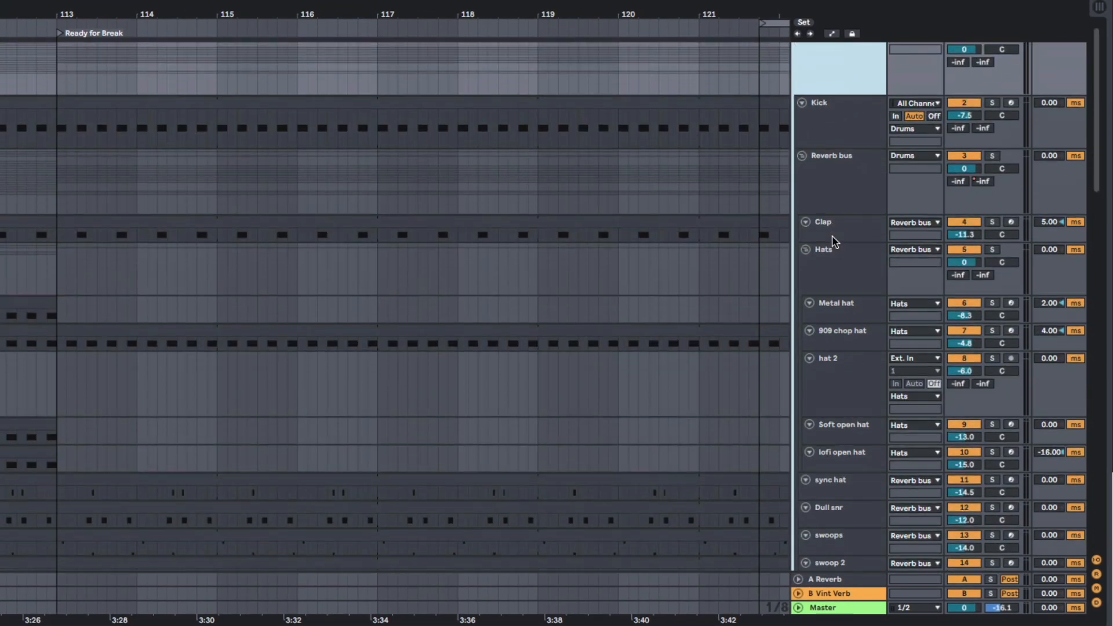
pyautogui.scroll(-8, 832, 236)
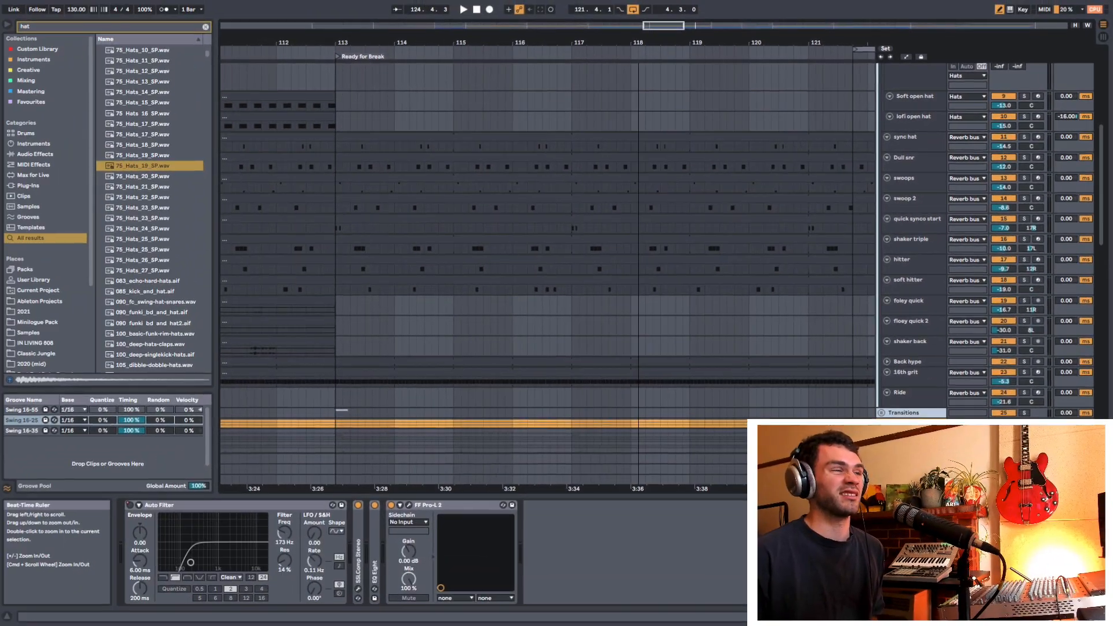
pyautogui.moveTo(471, 14); pyautogui.dragTo(472, 2)
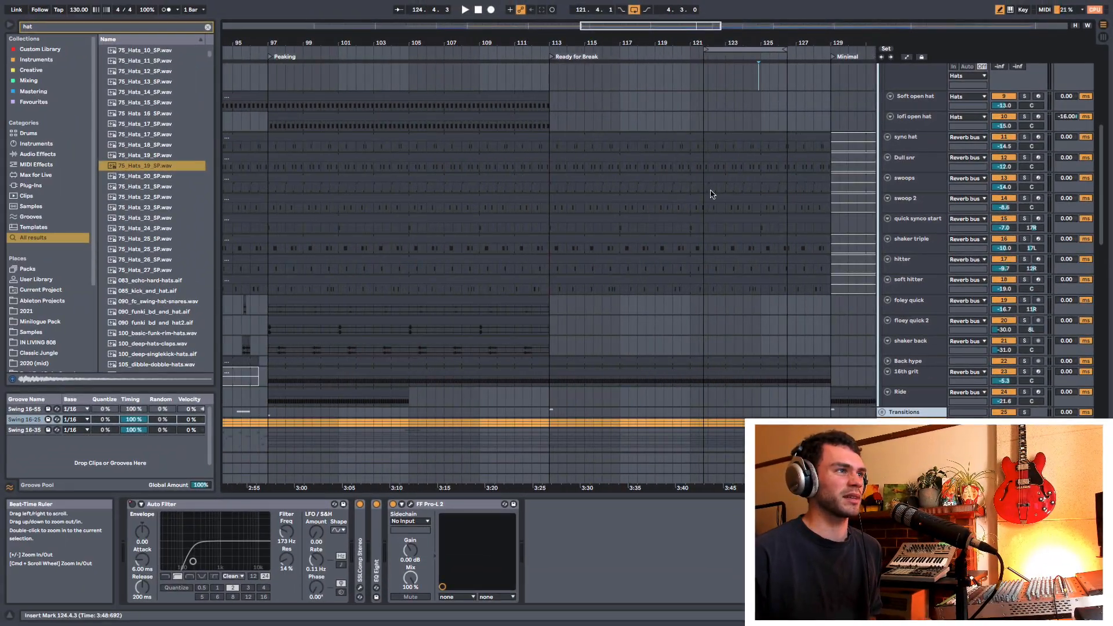
pyautogui.moveTo(591, 42); pyautogui.dragTo(591, 23)
pyautogui.scroll(10, 596, 213)
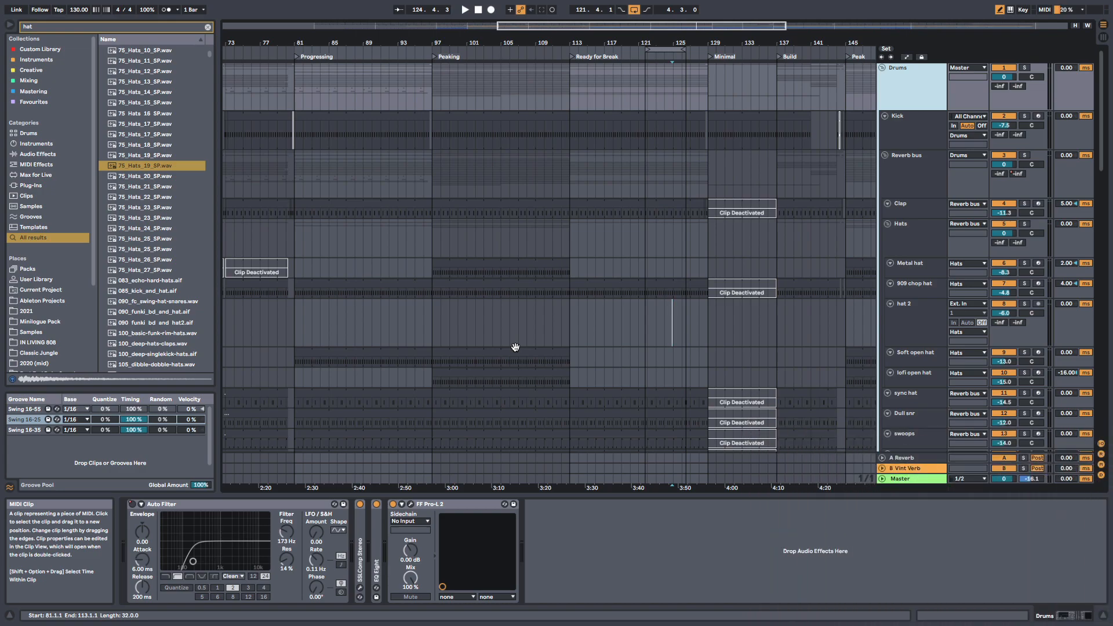
# Step: Hide and show the browser and the detail view repeatedly, leaving both shown
pyautogui.press('super+alt+b')
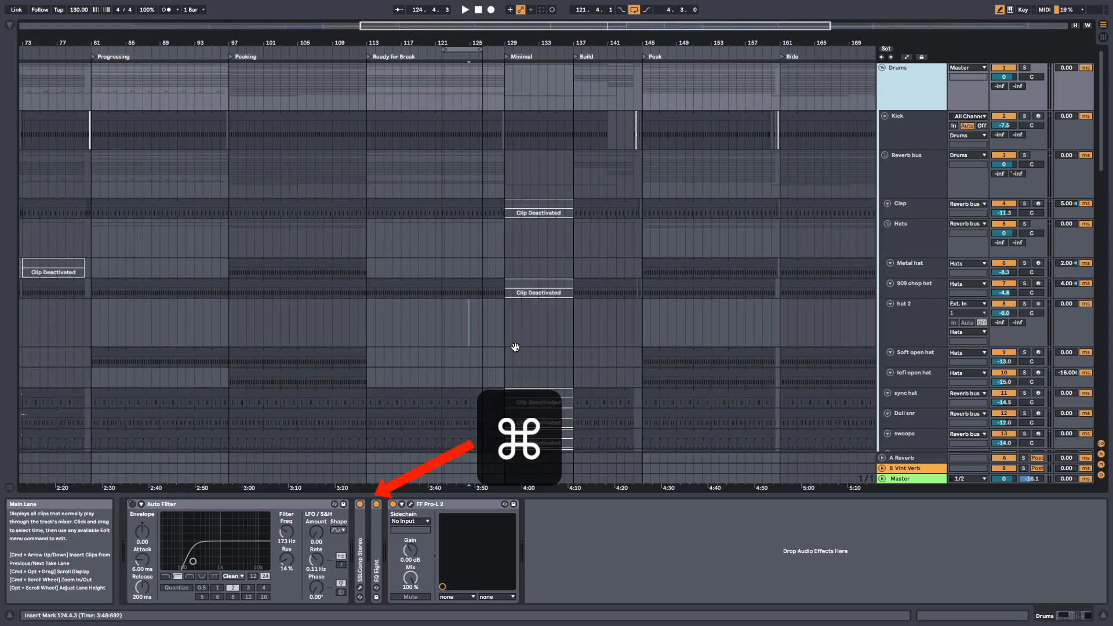
pyautogui.press('super+alt+l')
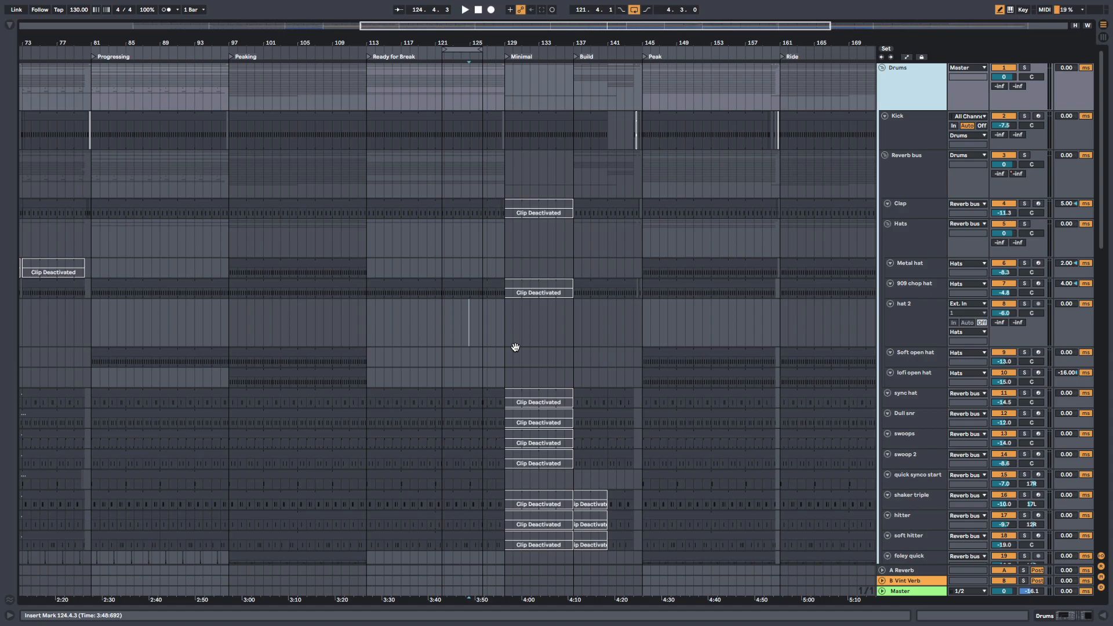
pyautogui.press('super+alt+l')
pyautogui.press('super+alt+b')
pyautogui.press('super+alt+b')
pyautogui.press('super+alt+l')
pyautogui.press('super+alt+l')
pyautogui.press('super+alt+b')
pyautogui.press('super+alt+l')
pyautogui.press('super+alt+b')
pyautogui.press('super+alt+l')
pyautogui.press('super+alt+b')
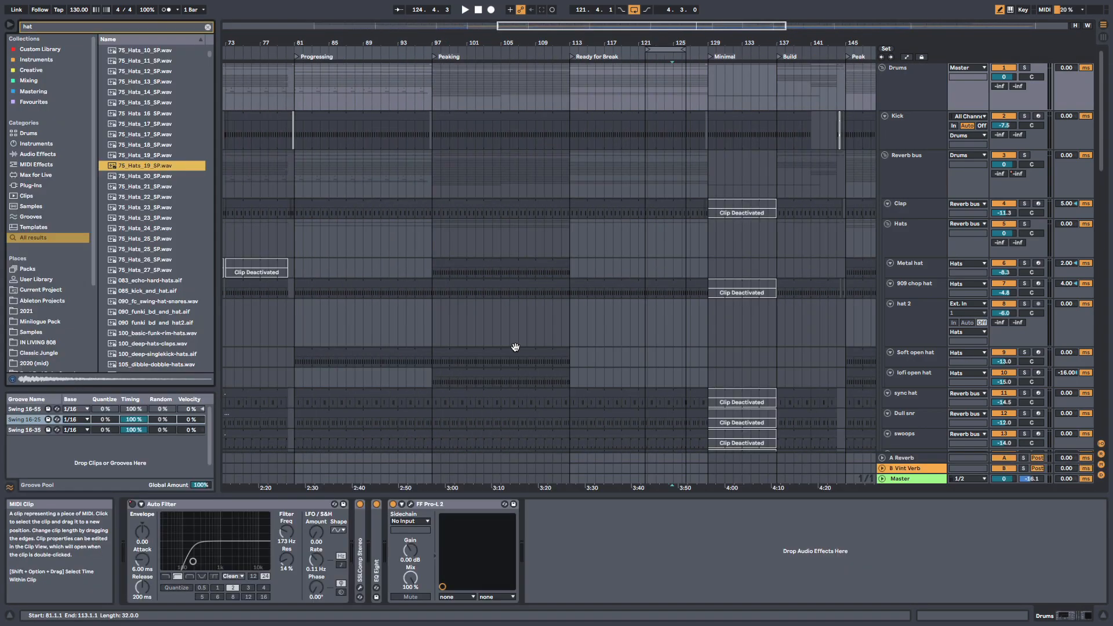
pyautogui.press('super+alt+l')
pyautogui.press('super+alt+b')
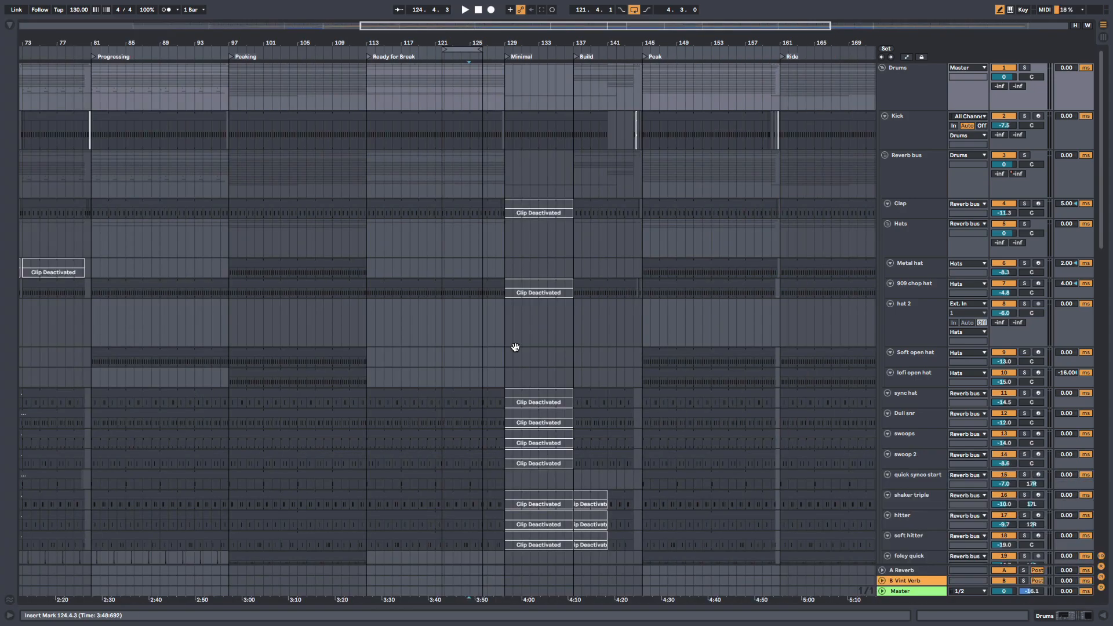
pyautogui.press('super+alt+b')
pyautogui.press('super+alt+l')
# Step: Hide and restore the tracks' In/Out section, and do the same with the arrangement Overview
pyautogui.press('super+alt+i')
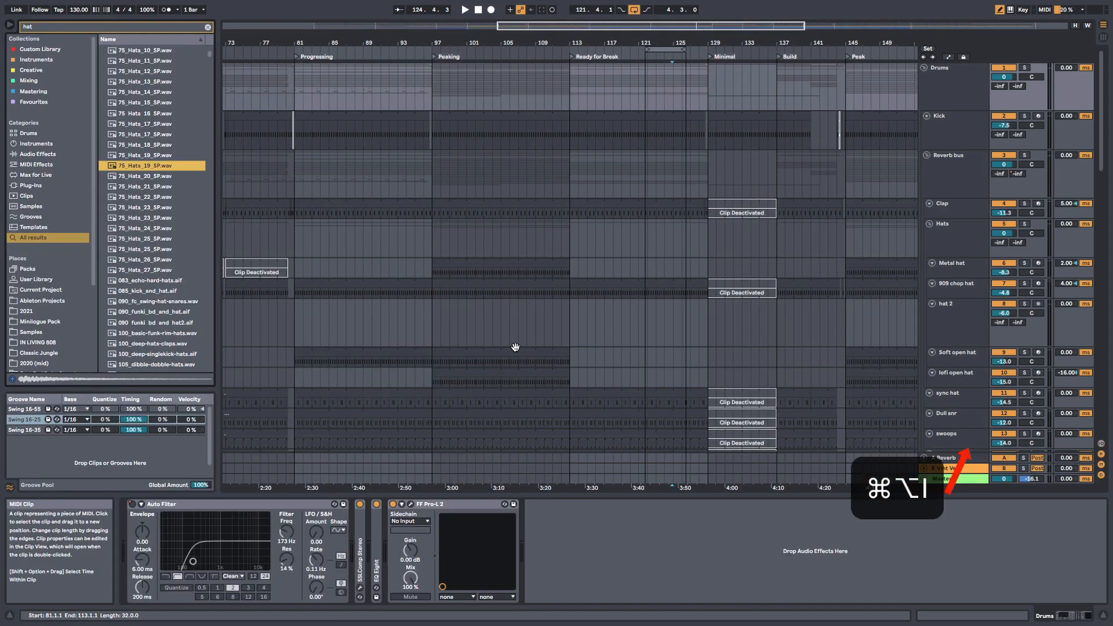
pyautogui.press('super+alt+i')
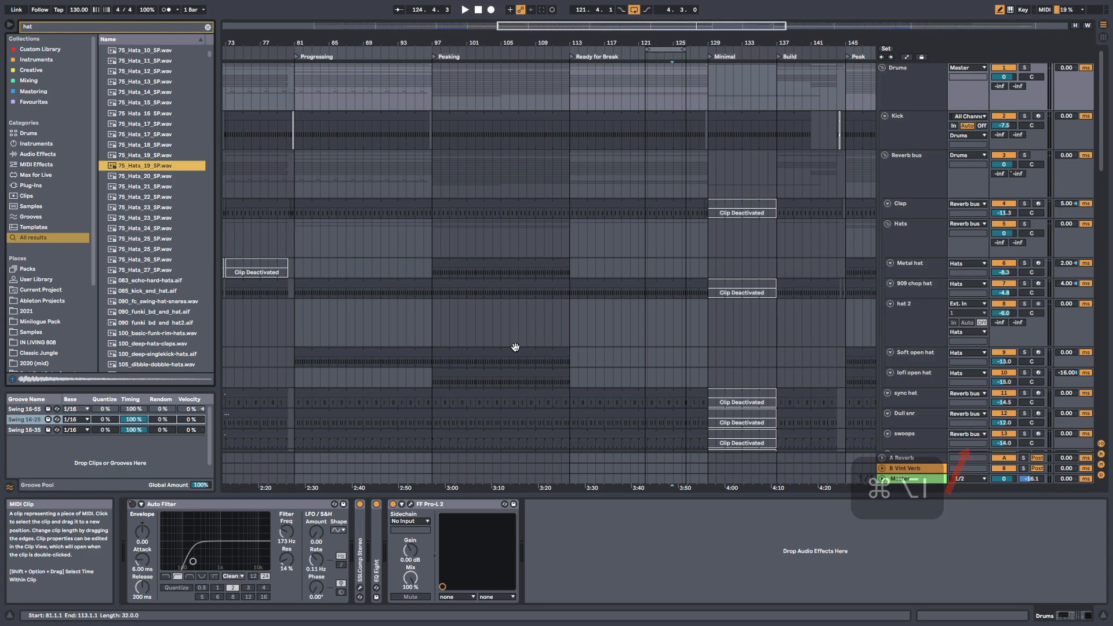
pyautogui.press('super+alt+o')
pyautogui.press('super+alt+o')
pyautogui.press('super+alt+o')
pyautogui.press('super+alt+o')
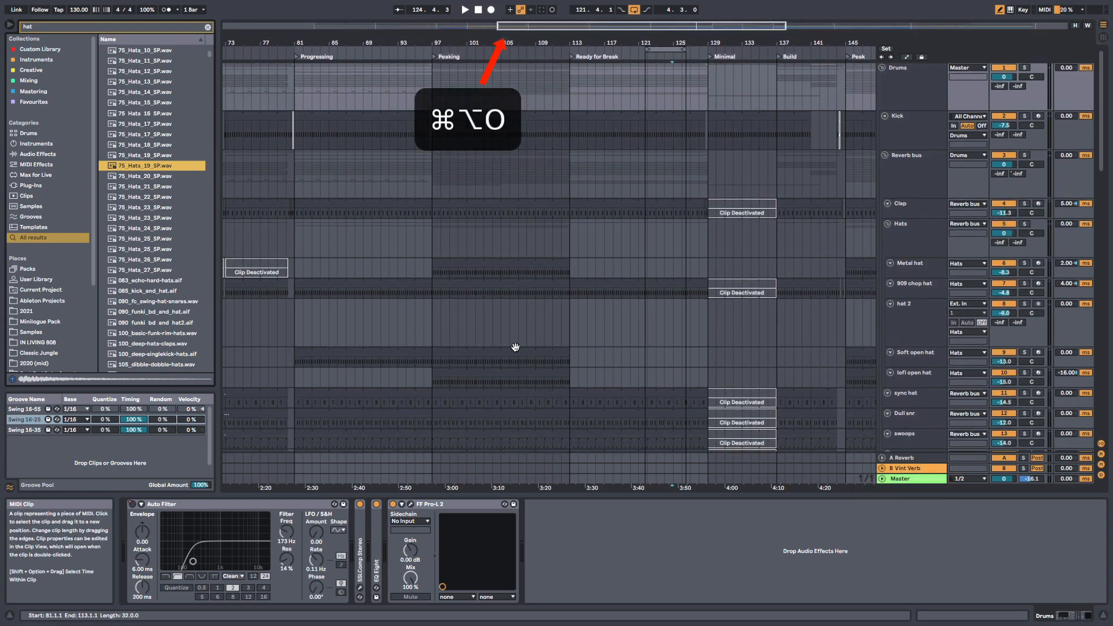
# Step: Hide and restore the Mixer section and the return tracks
pyautogui.press('super+alt+m')
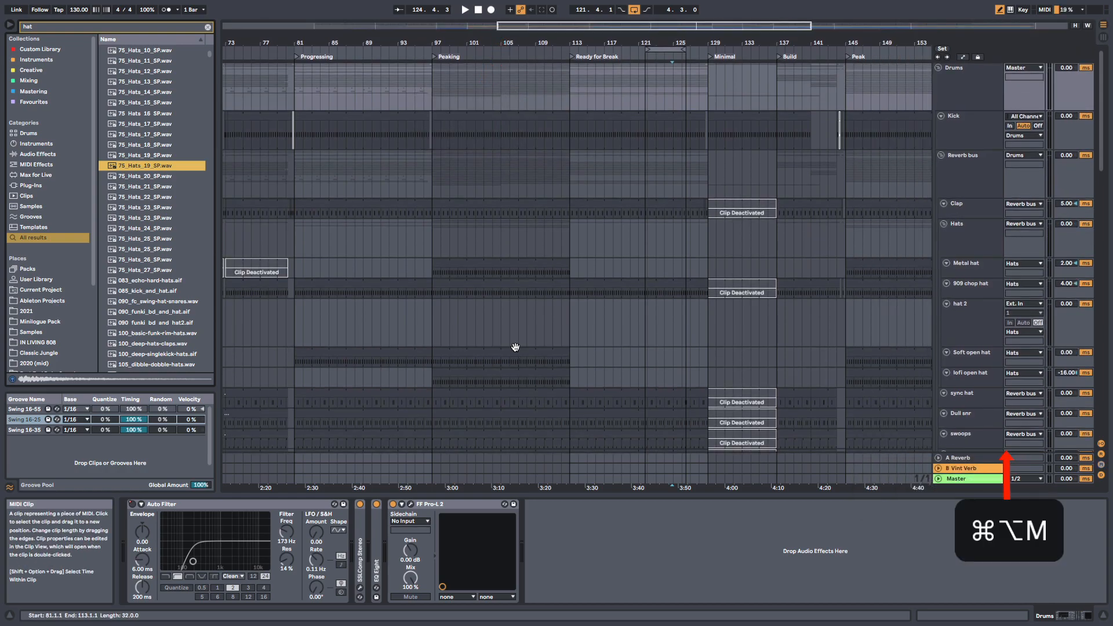
pyautogui.press('super+alt+m')
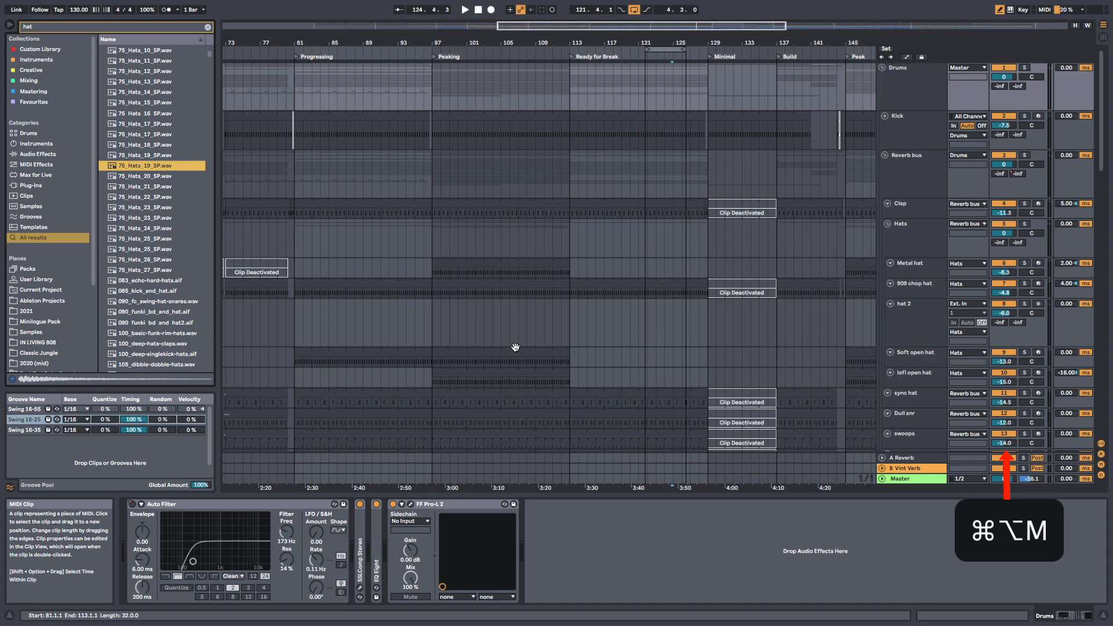
pyautogui.hscroll(-1, 515, 347)
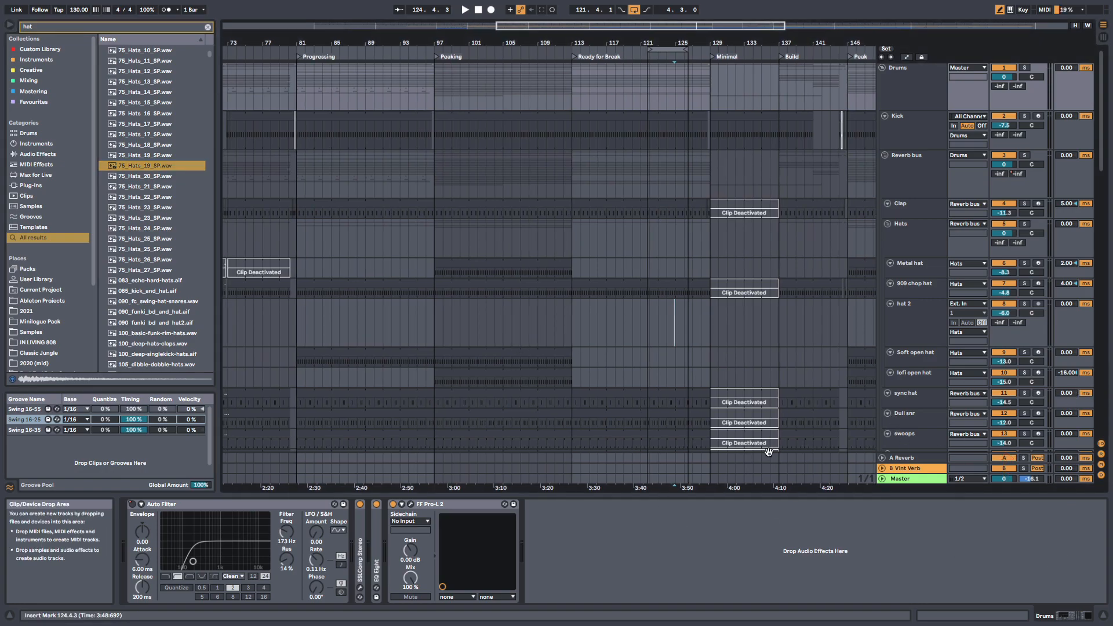
pyautogui.press('super+alt+r')
pyautogui.press('super+alt+r')
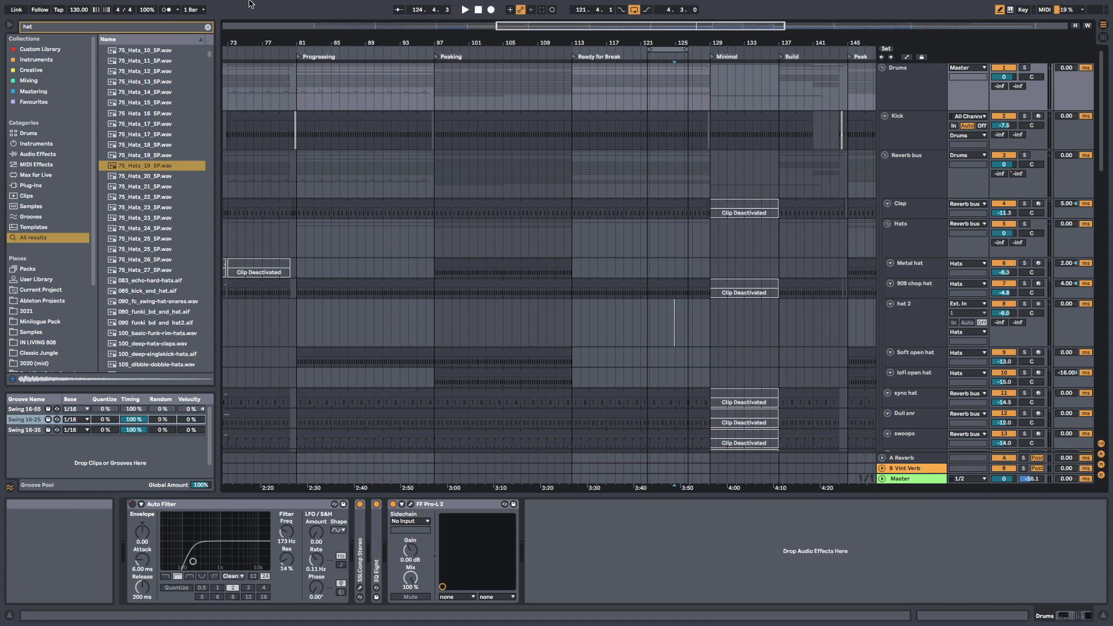
# Step: Review the list of view options with their shortcuts
pyautogui.moveTo(240, 5)
pyautogui.click(154, 7)
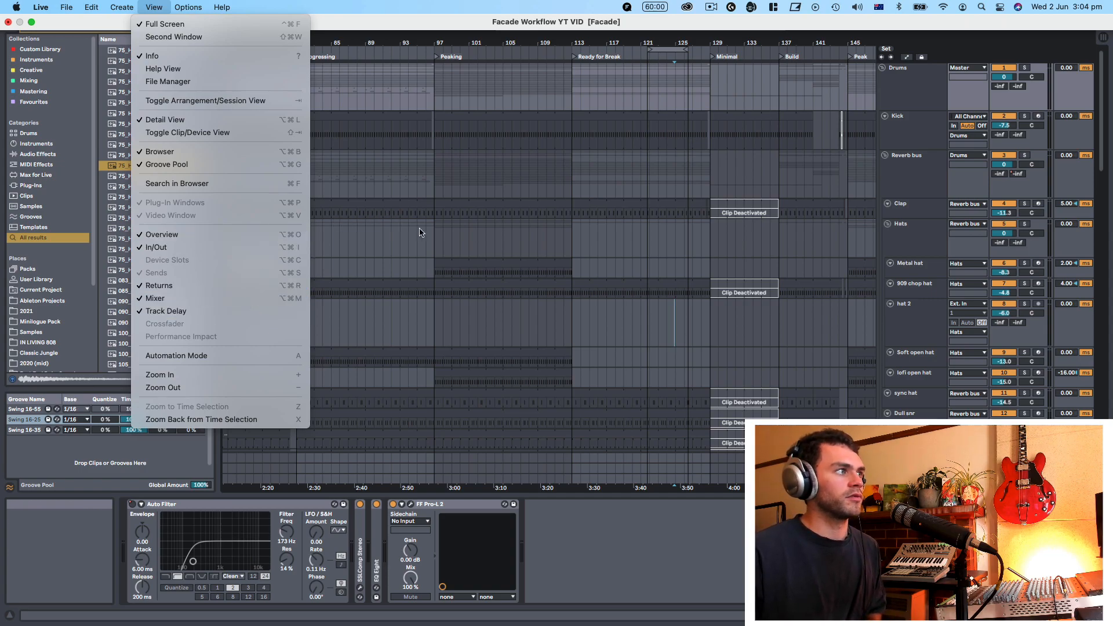
pyautogui.click(463, 250)
# Step: Switch the browser, detail view and arrangement Overview off and on in quick succession
pyautogui.press('super+alt+b')
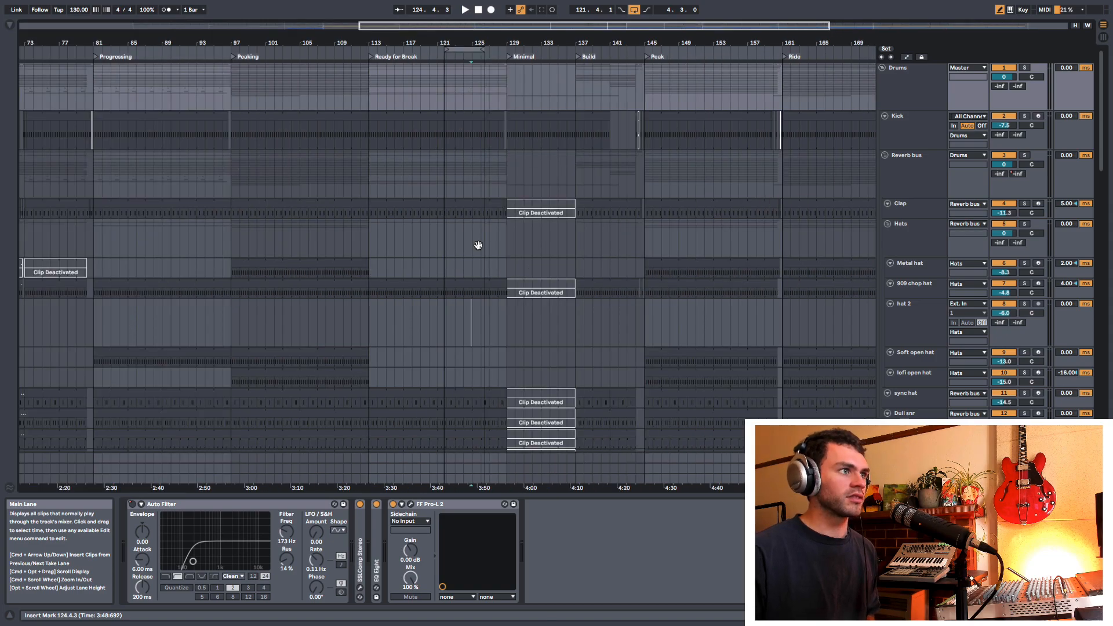
pyautogui.press('super+alt+l')
pyautogui.press('super+alt+l')
pyautogui.press('super+alt+b')
pyautogui.press('super+alt+o')
pyautogui.press('super+alt+o')
pyautogui.press('super+alt+b')
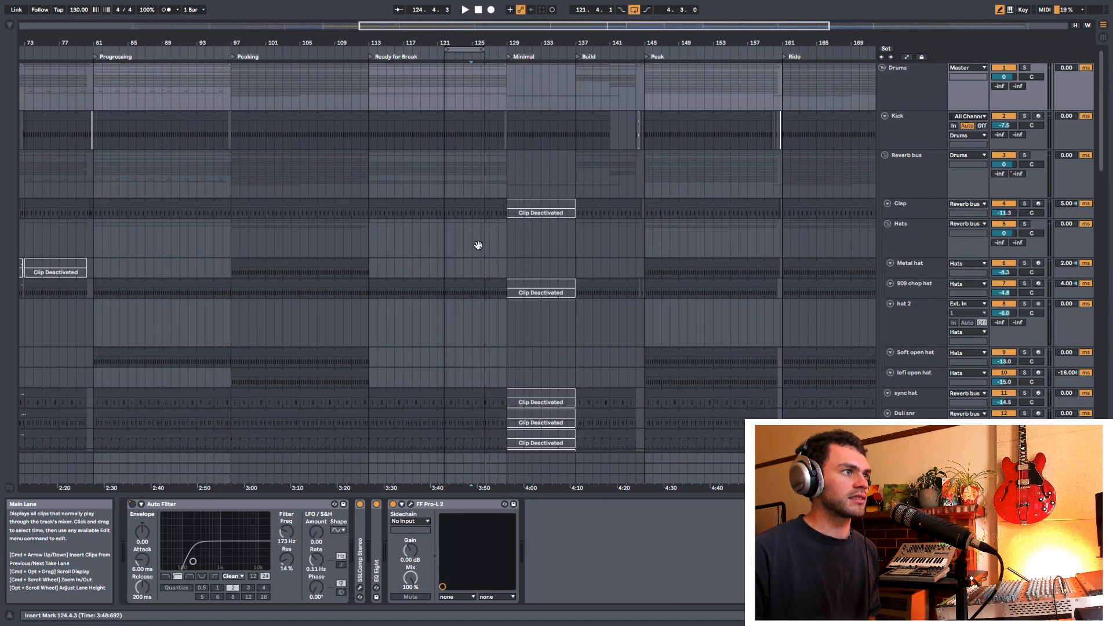
pyautogui.press('super+alt+l')
pyautogui.press('super+alt+b')
pyautogui.press('super+alt+l')
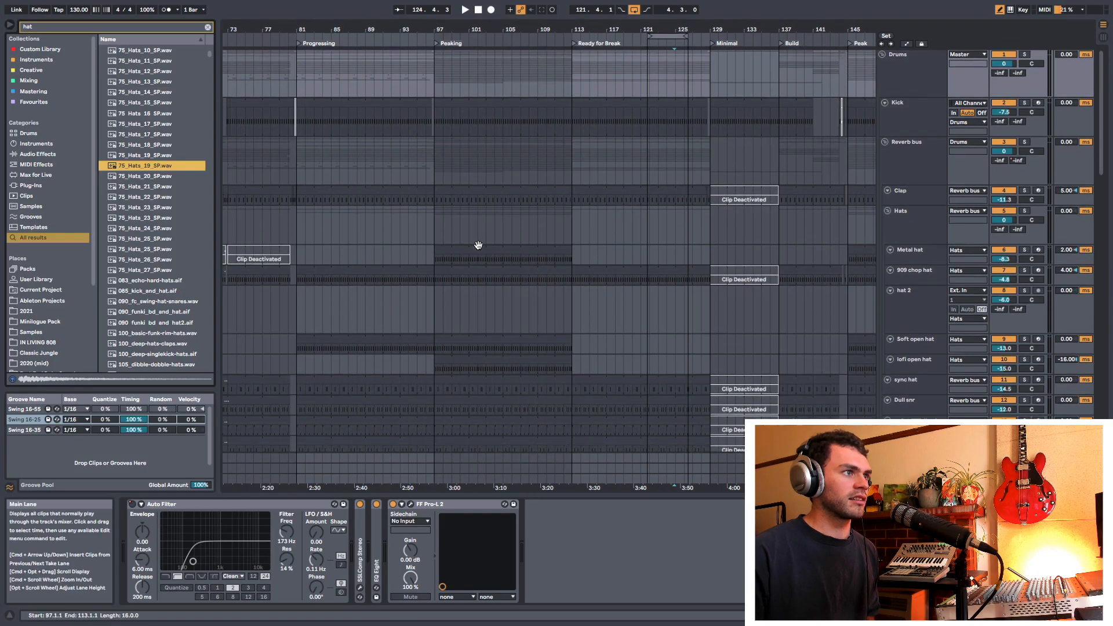
# Step: Hide the browser, detail view, In/Out section, Overview and Mixer to maximise the arrangement
pyautogui.press('super+alt+b')
pyautogui.press('super+alt+l')
pyautogui.press('super+alt+i')
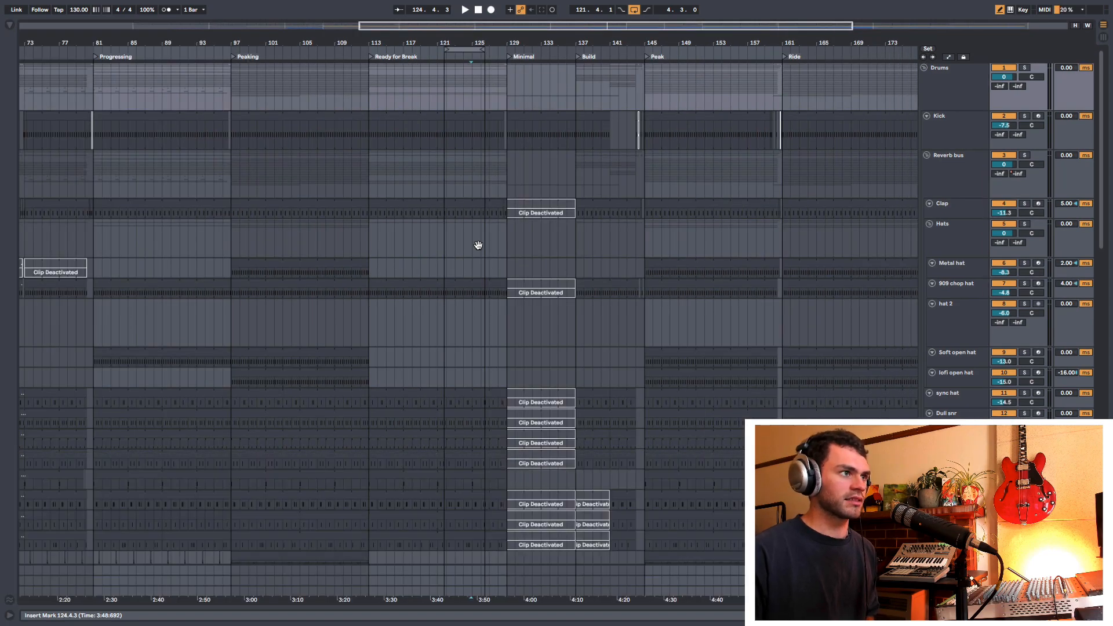
pyautogui.press('super+alt+o')
pyautogui.press('super+alt+m')
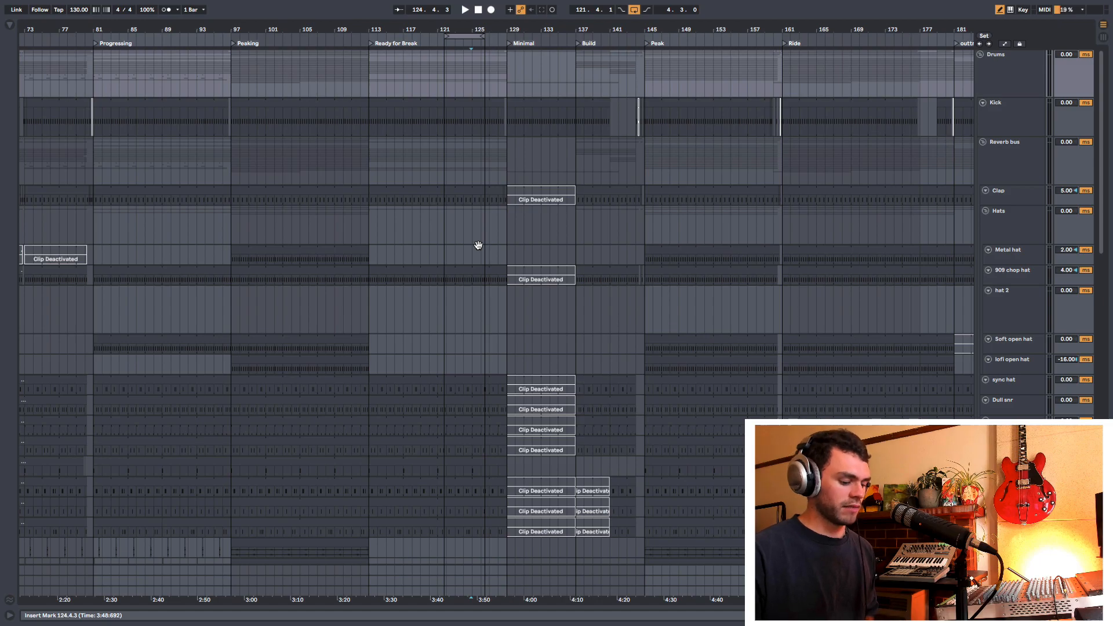
# Step: Show the browser and the detail view in turn, hiding each one again
pyautogui.press('super+alt+b')
pyautogui.press('super+alt+b')
pyautogui.press('super+alt+b')
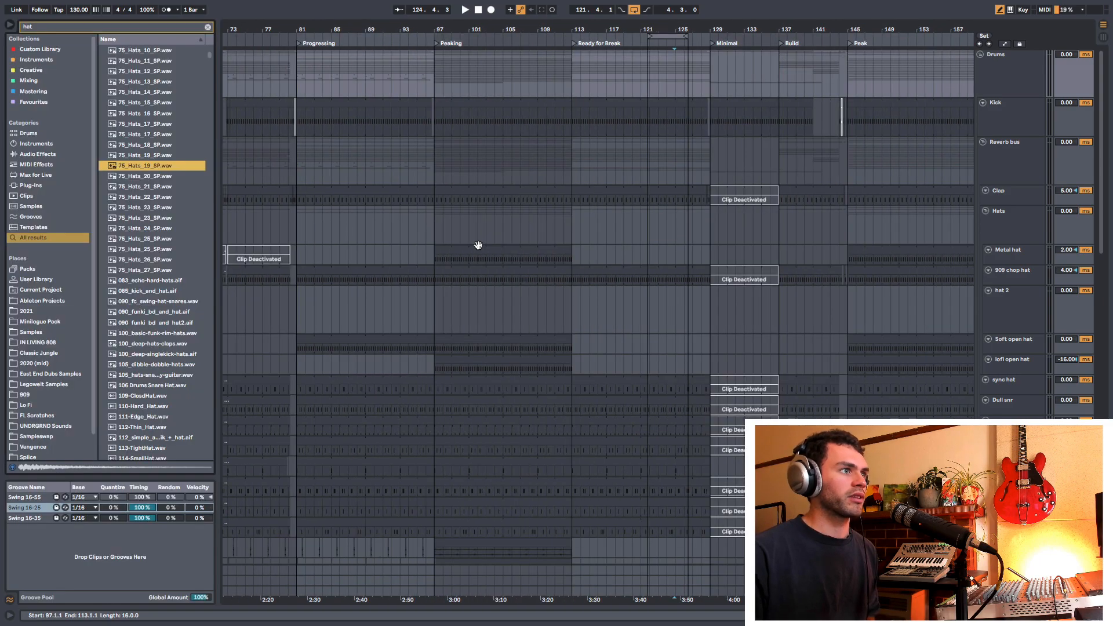
pyautogui.press('super+alt+b')
pyautogui.press('super+alt+l')
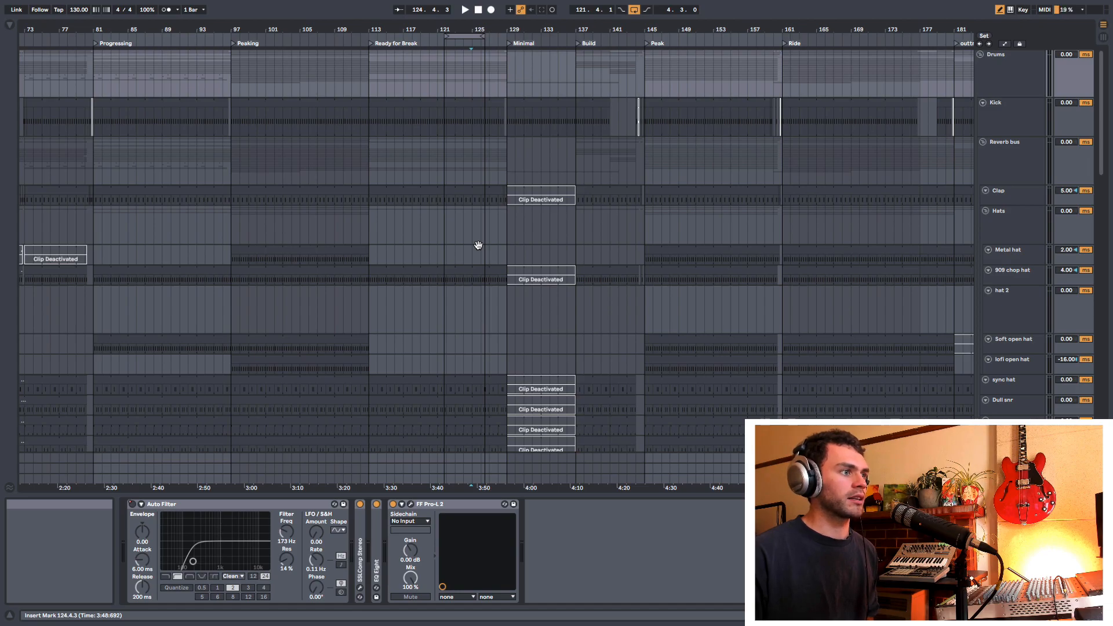
pyautogui.press('super+alt+l')
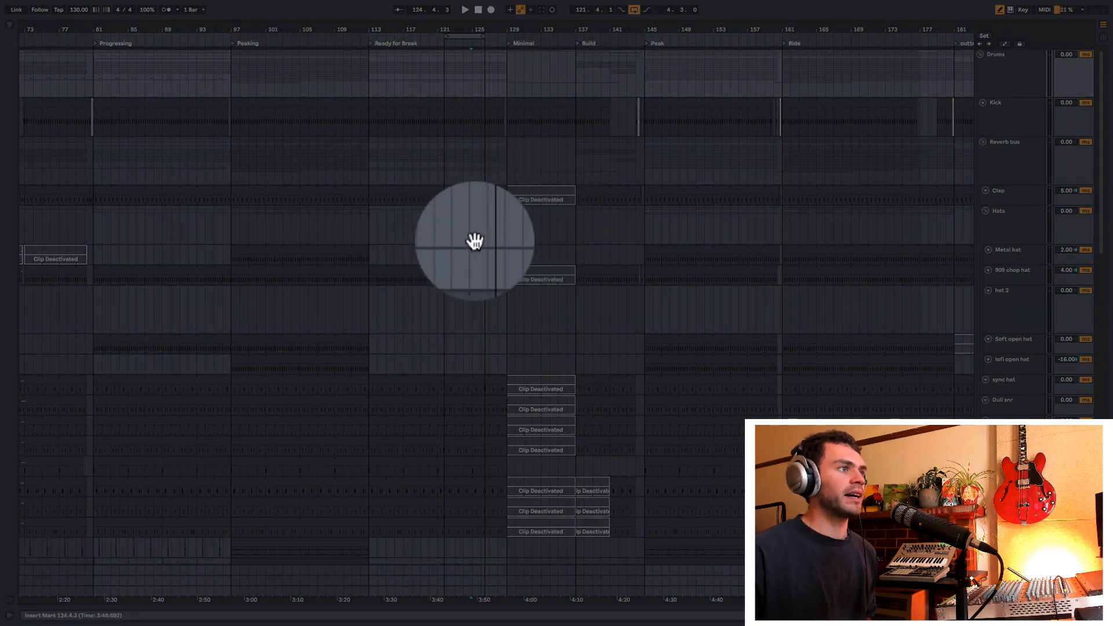
# Step: Zoom in on the KRNE_132_Hold_Fast_Hat_Loop clip that starts at bar 101 below the casio chord track
pyautogui.moveTo(477, 191); pyautogui.dragTo(716, 153)
pyautogui.moveTo(637, 30); pyautogui.dragTo(686, 38)
pyautogui.moveTo(579, 30); pyautogui.dragTo(580, 58)
pyautogui.moveTo(580, 186); pyautogui.dragTo(227, 424)
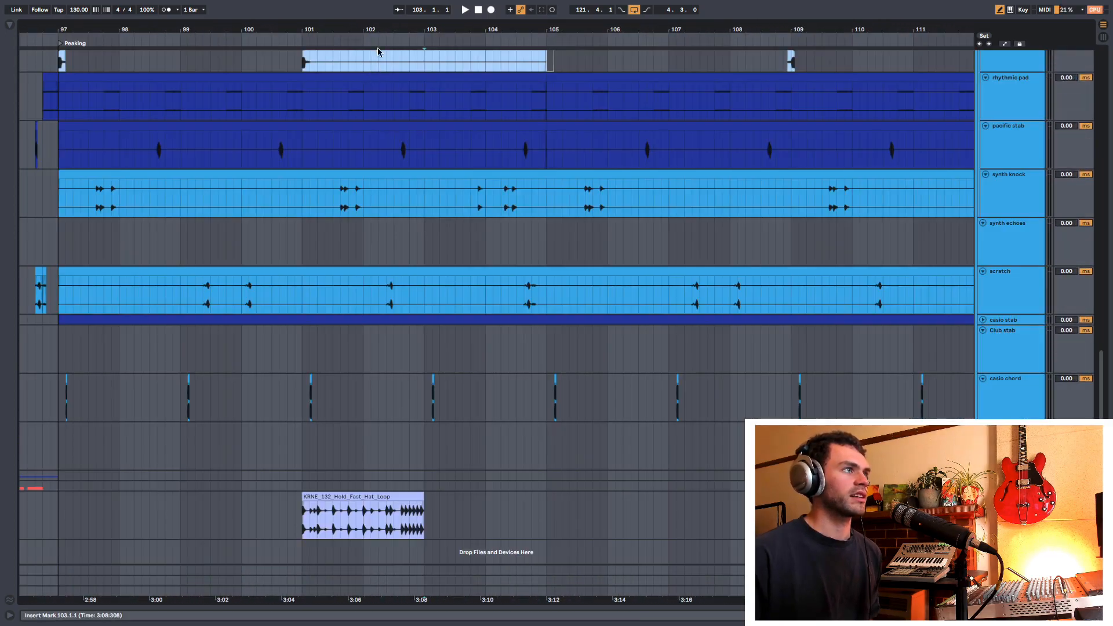
pyautogui.moveTo(377, 31); pyautogui.dragTo(513, 70)
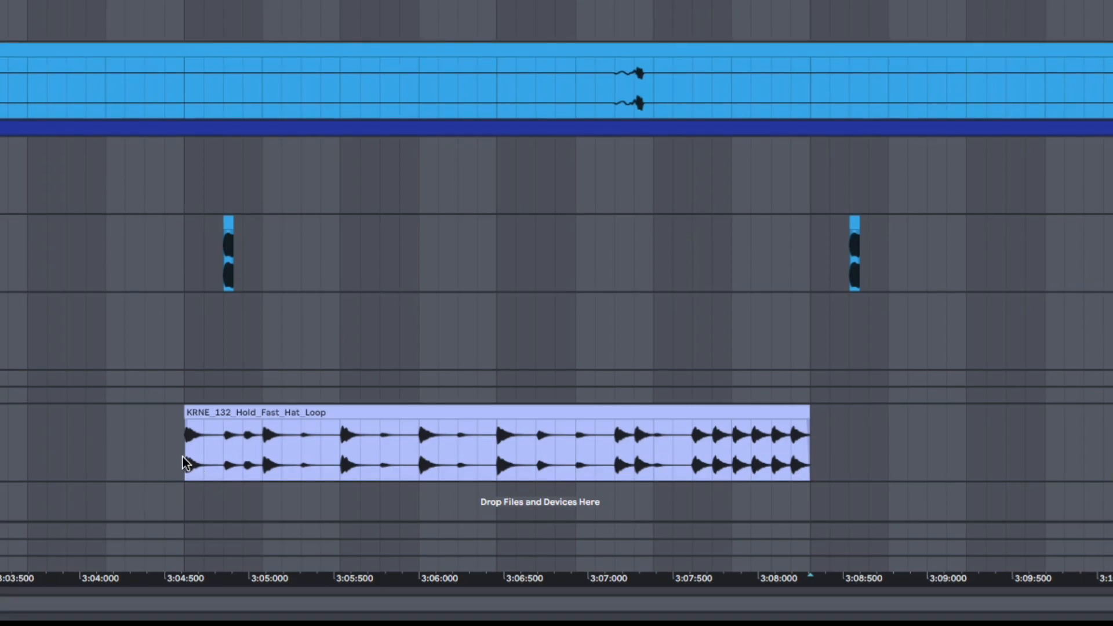
# Step: Turn off Warp for the KRNE_132_Hold_Fast_Hat_Loop clip, return to the device view and make the clip's track taller
pyautogui.moveTo(868, 449); pyautogui.dragTo(561, 471)
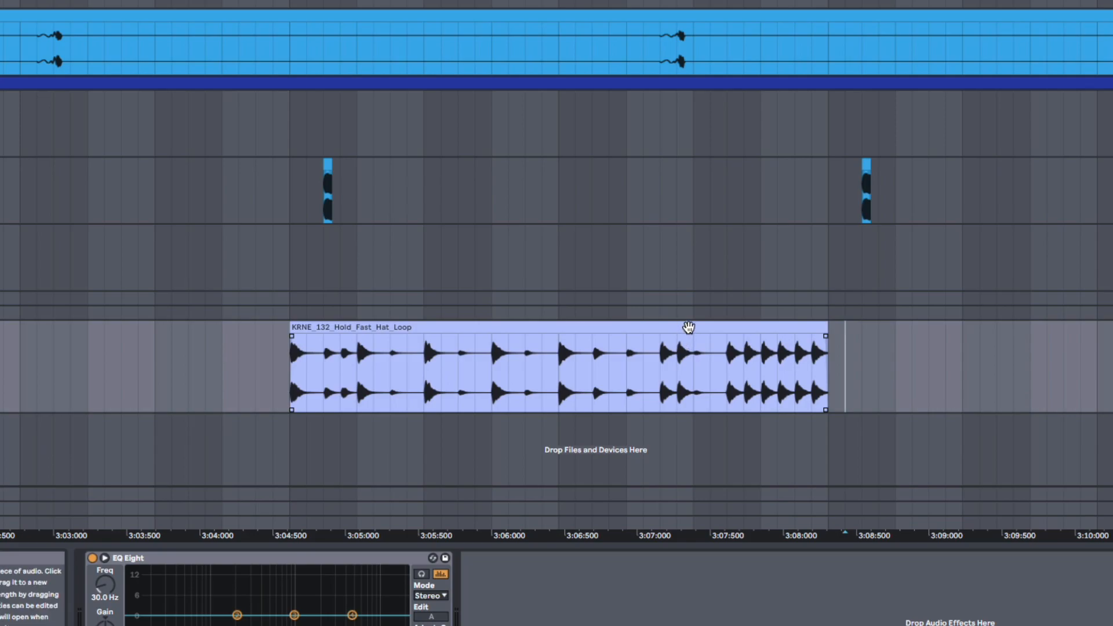
pyautogui.doubleClick(688, 328)
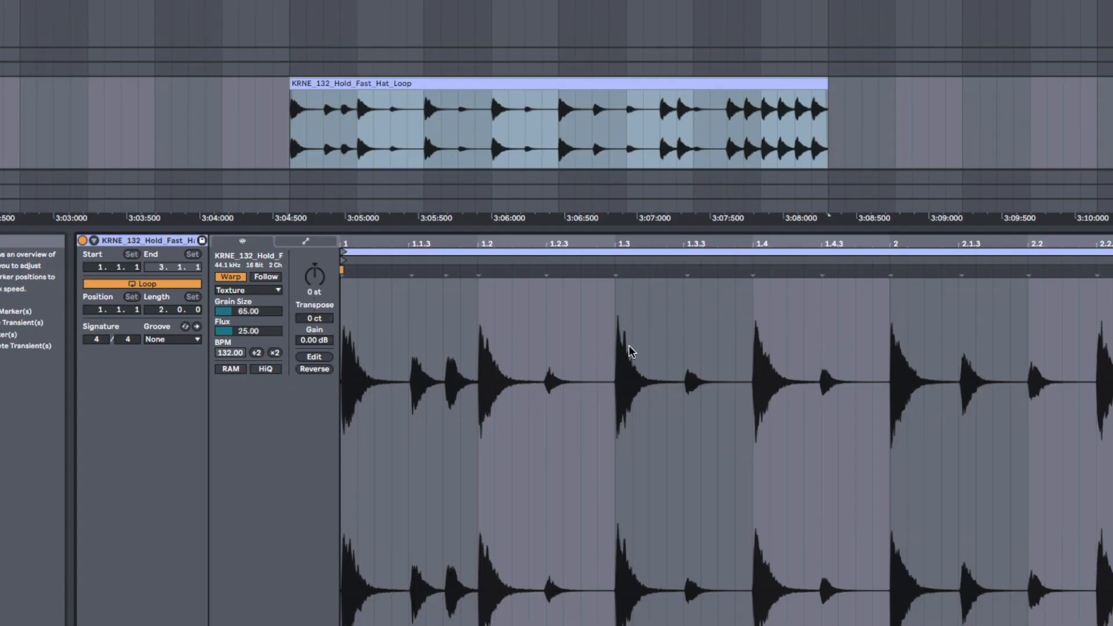
pyautogui.click(230, 278)
pyautogui.hotkey('shift', 'Tab')
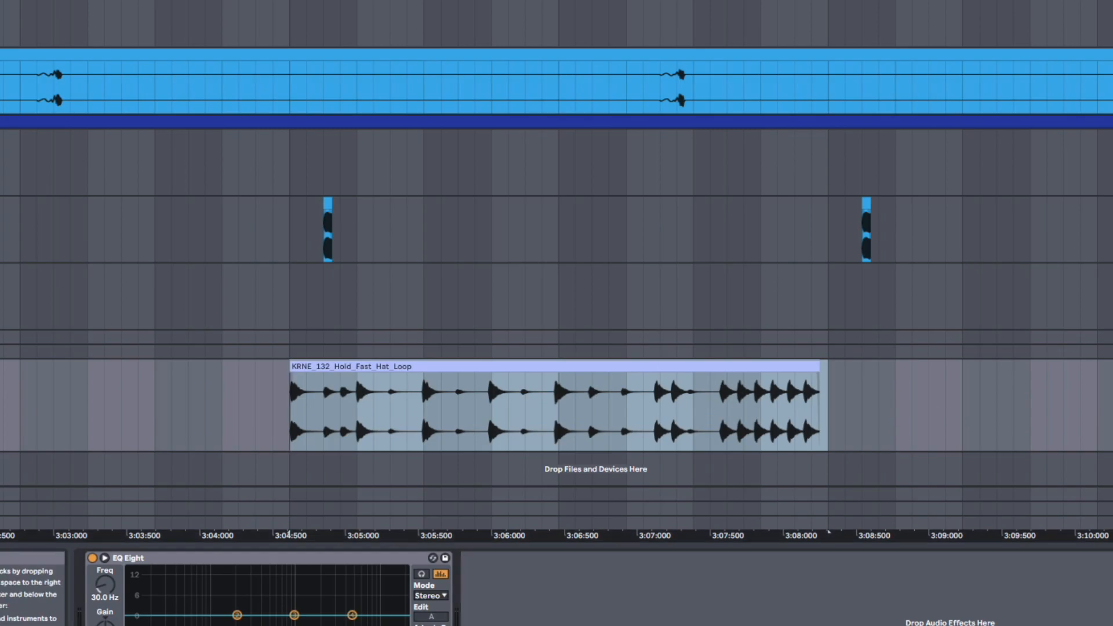
pyautogui.moveTo(1112, 450); pyautogui.dragTo(1112, 487)
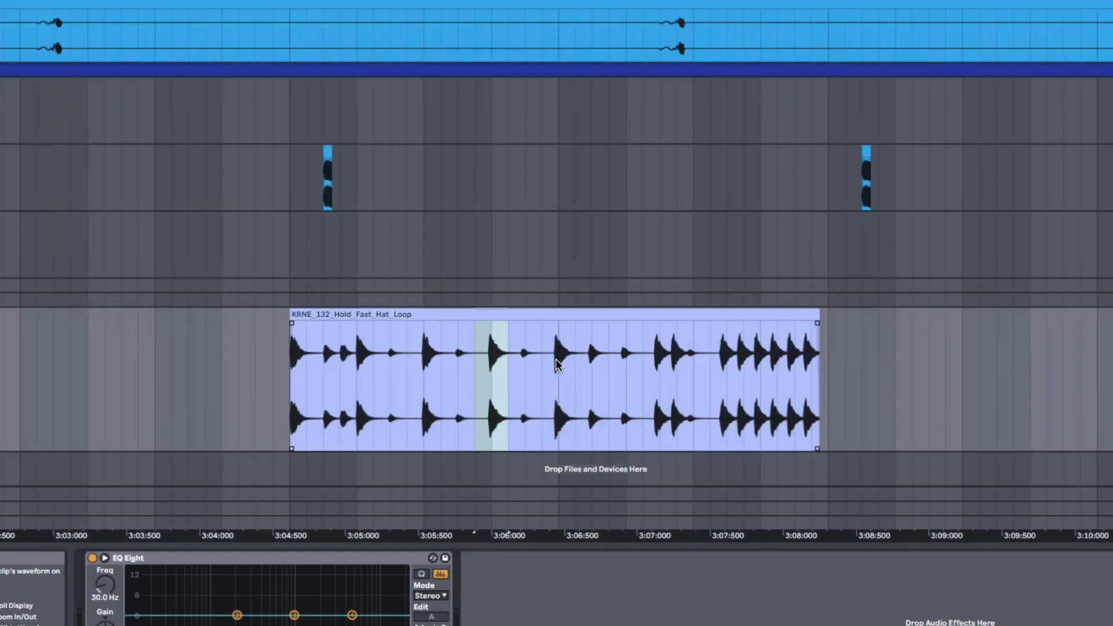
# Step: With snap to grid off, delete two off-grid sections of the hat loop, at about 3:05.9–3:06.4 and 3:06.7–3:07.1
pyautogui.click(470, 386)
pyautogui.press('super+4')
pyautogui.moveTo(475, 386); pyautogui.dragTo(552, 391)
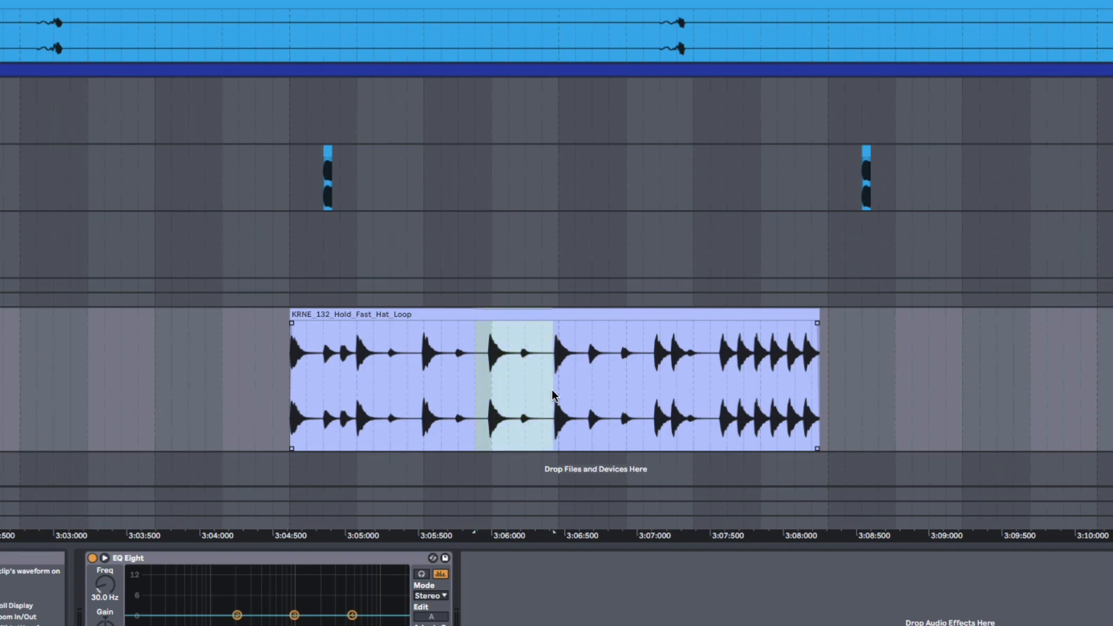
pyautogui.press('Delete')
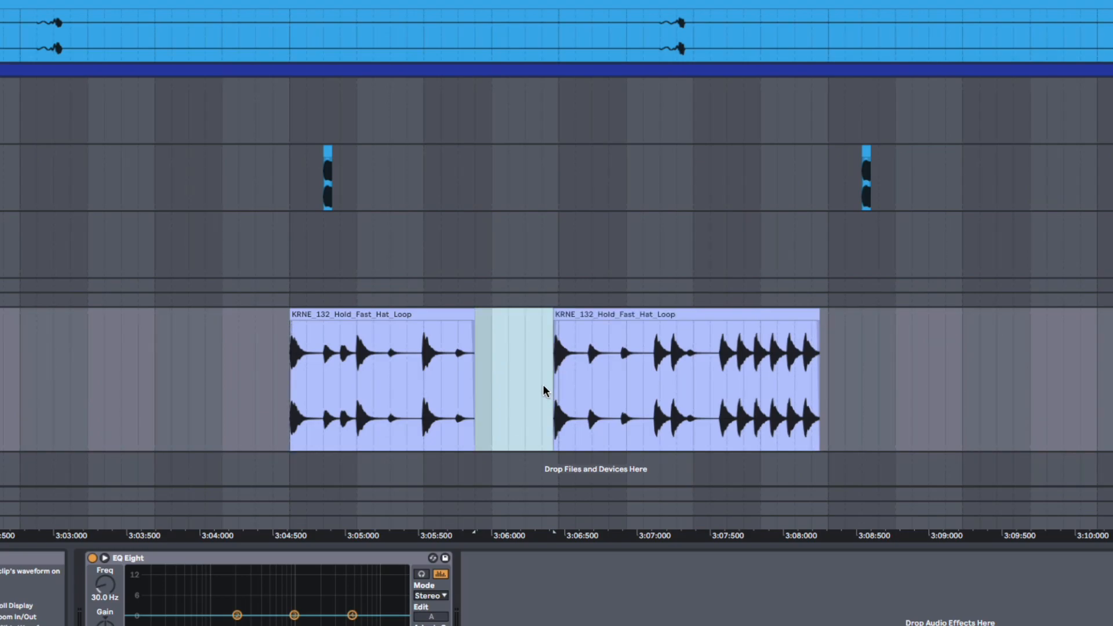
pyautogui.click(657, 383)
pyautogui.moveTo(658, 385); pyautogui.dragTo(588, 380)
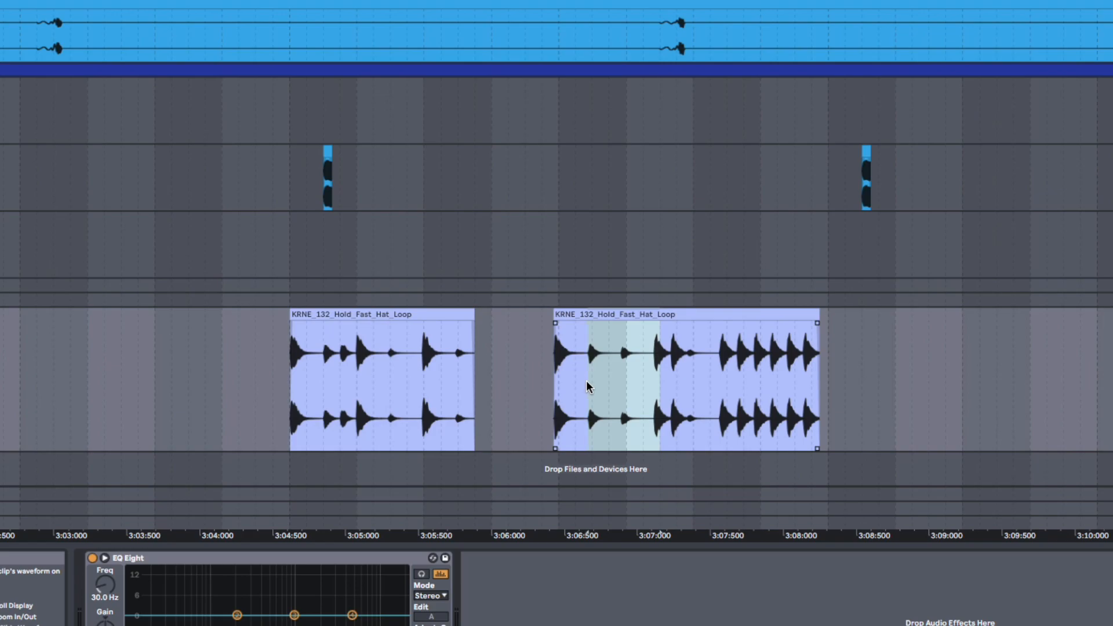
pyautogui.press('Delete')
# Step: Reposition the short middle piece of the hat loop so it starts at about 102.1.2
pyautogui.moveTo(573, 314); pyautogui.dragTo(579, 365)
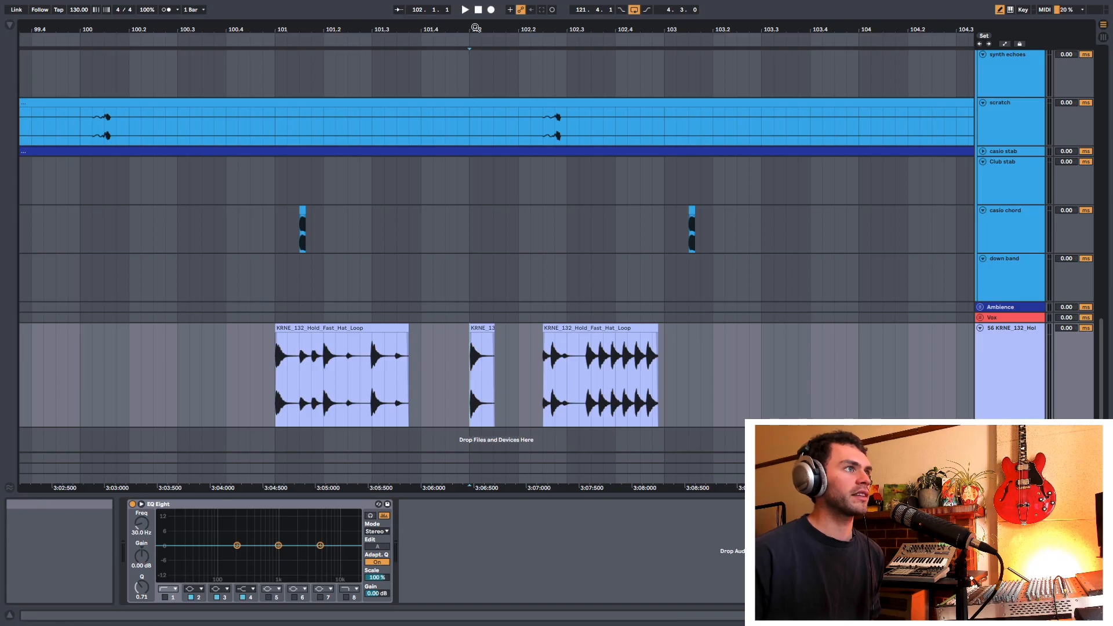
pyautogui.moveTo(476, 28)
pyautogui.mouseDown()
pyautogui.moveTo(471, 69)
pyautogui.moveTo(473, 43)
pyautogui.mouseUp()
pyautogui.click(482, 328)
pyautogui.moveTo(479, 330); pyautogui.dragTo(494, 337)
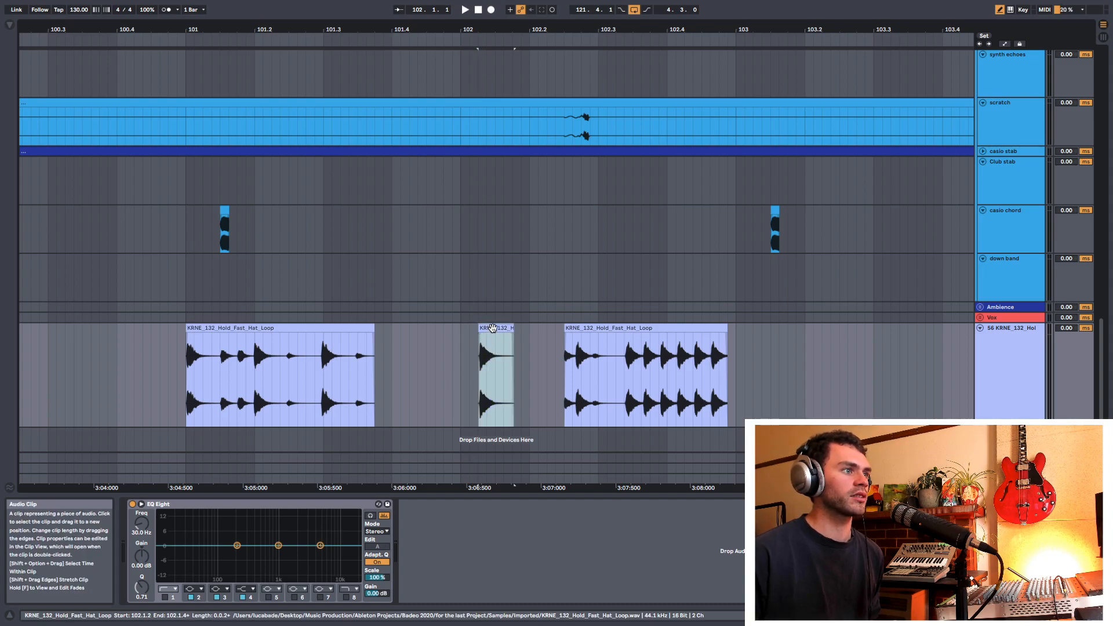
pyautogui.moveTo(494, 328); pyautogui.dragTo(497, 333)
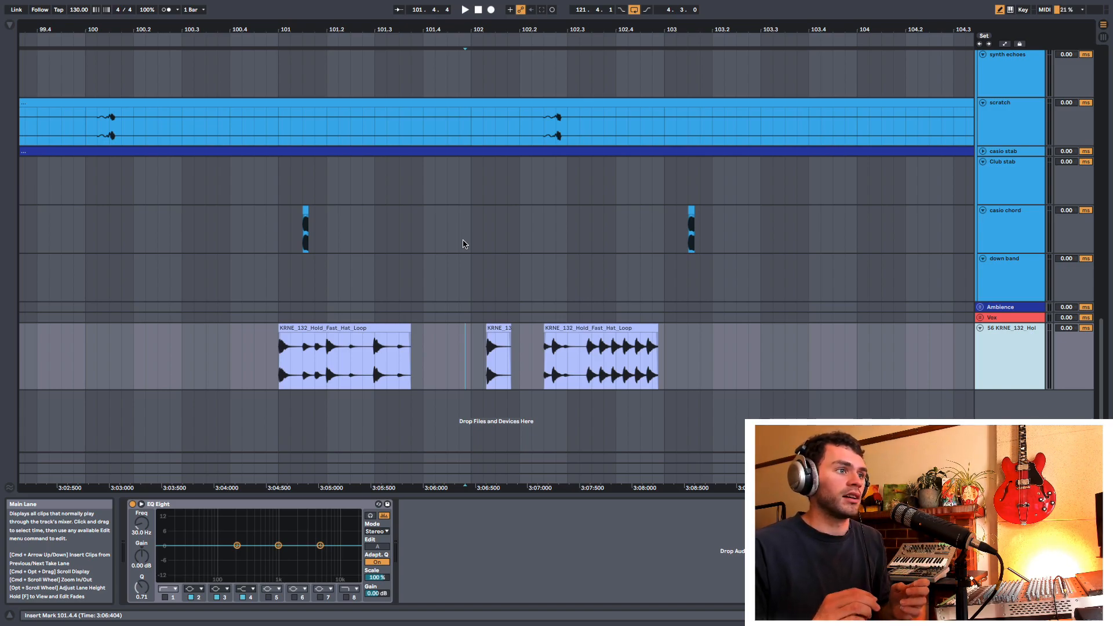
# Step: With snap to grid off, move a short slice of the first hat loop piece into the gap at about 3:06.2
pyautogui.rightClick(444, 358)
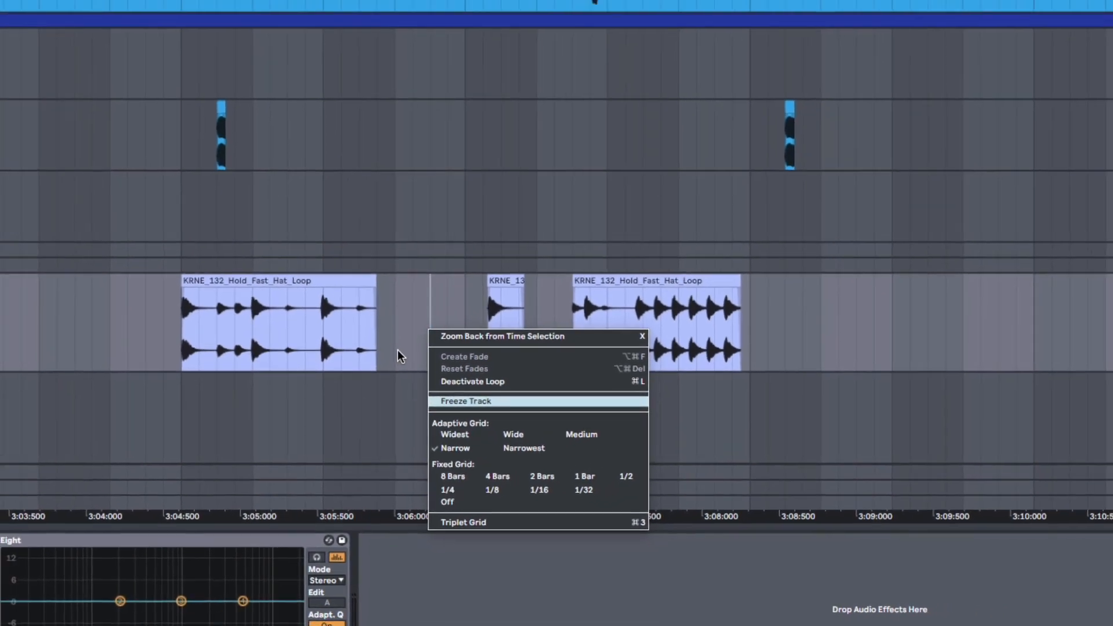
pyautogui.click(407, 300)
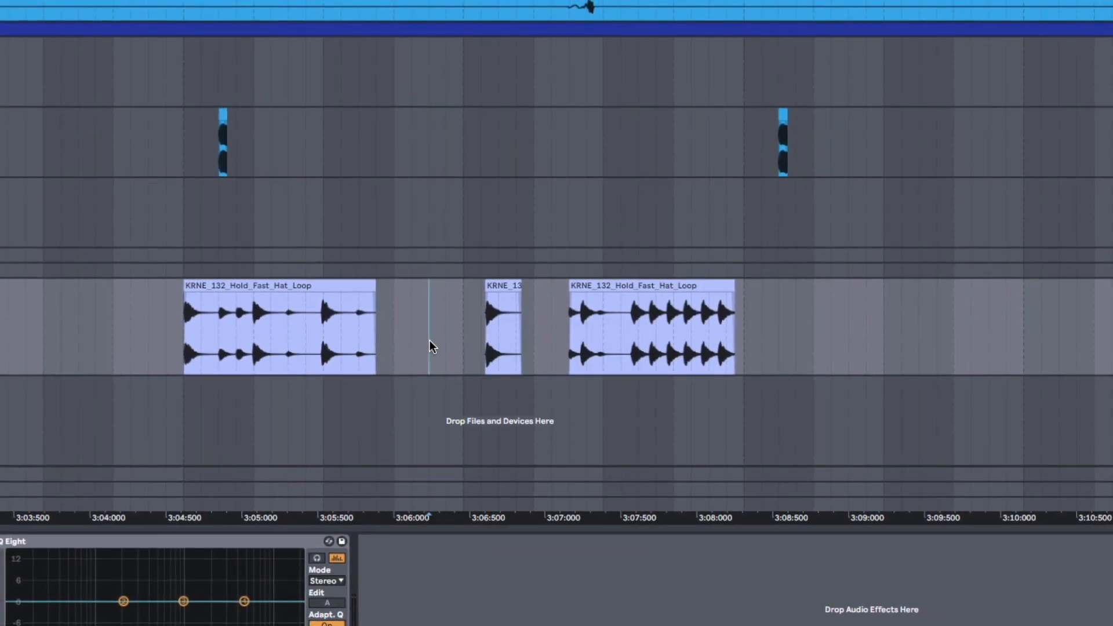
pyautogui.click(432, 336)
pyautogui.click(429, 340)
pyautogui.press('super+4')
pyautogui.moveTo(433, 336); pyautogui.dragTo(676, 331)
pyautogui.click(491, 336)
pyautogui.moveTo(343, 338)
pyautogui.mouseDown()
pyautogui.moveTo(294, 339)
pyautogui.moveTo(341, 339)
pyautogui.mouseUp()
pyautogui.moveTo(326, 288); pyautogui.dragTo(429, 301)
# Step: Split off the final run of hits from the last hat loop piece and move it to about 3:08.3
pyautogui.moveTo(621, 335); pyautogui.dragTo(745, 342)
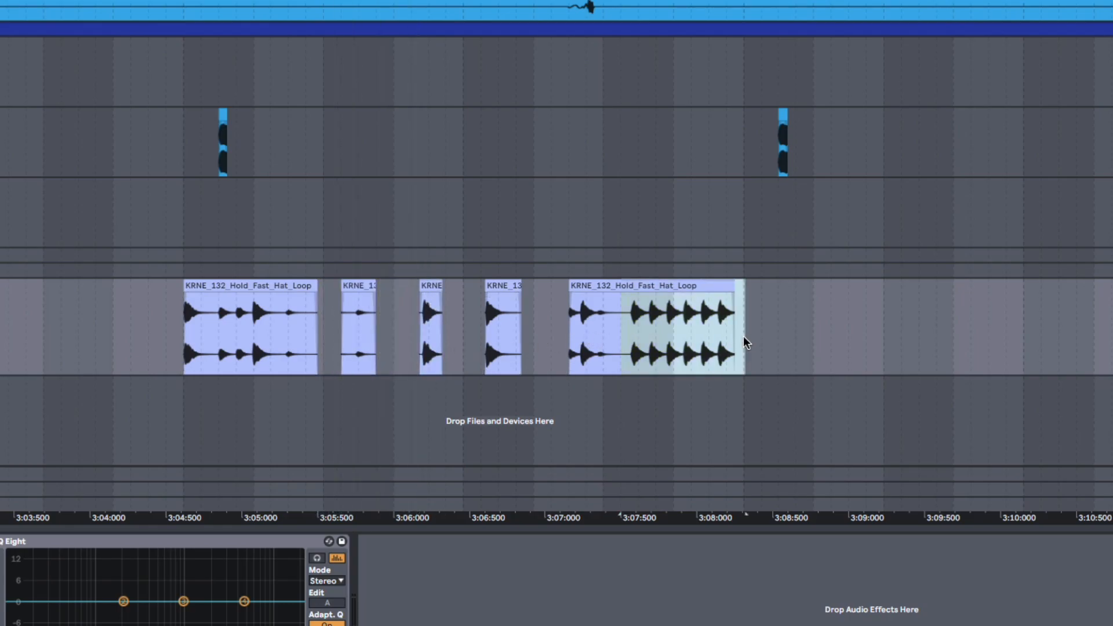
pyautogui.moveTo(688, 286); pyautogui.dragTo(811, 313)
pyautogui.click(676, 360)
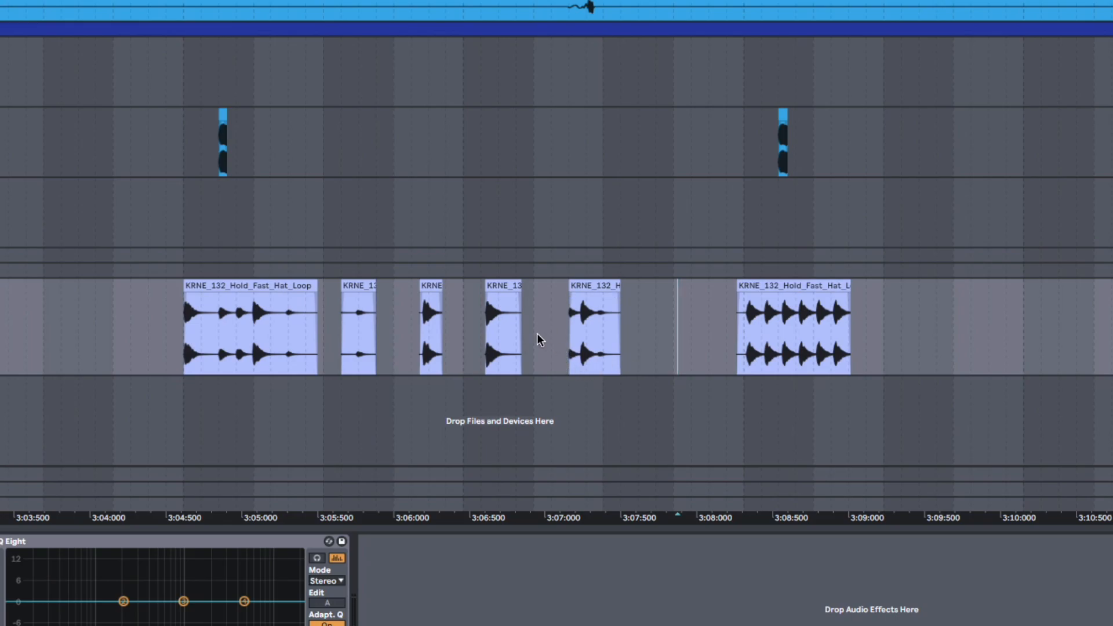
# Step: Narrow and widen the grid around the Medium adaptive setting, checking the selected size in the grid options
pyautogui.press('super+1')
pyautogui.press('super+2')
pyautogui.rightClick(557, 351)
pyautogui.press('Escape')
pyautogui.rightClick(539, 341)
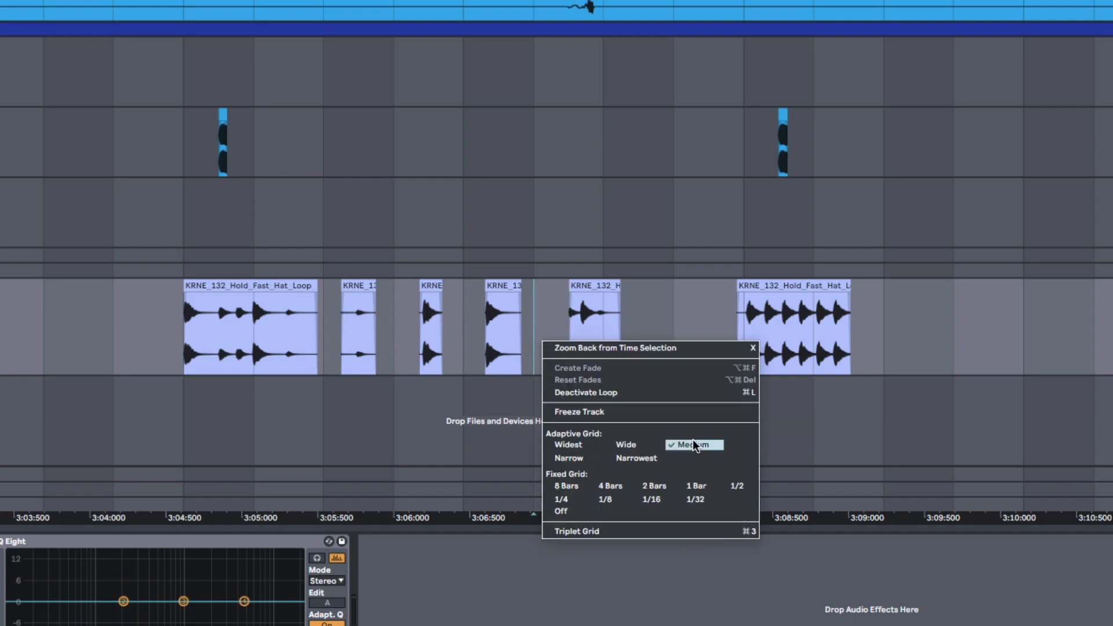
pyautogui.press('Escape')
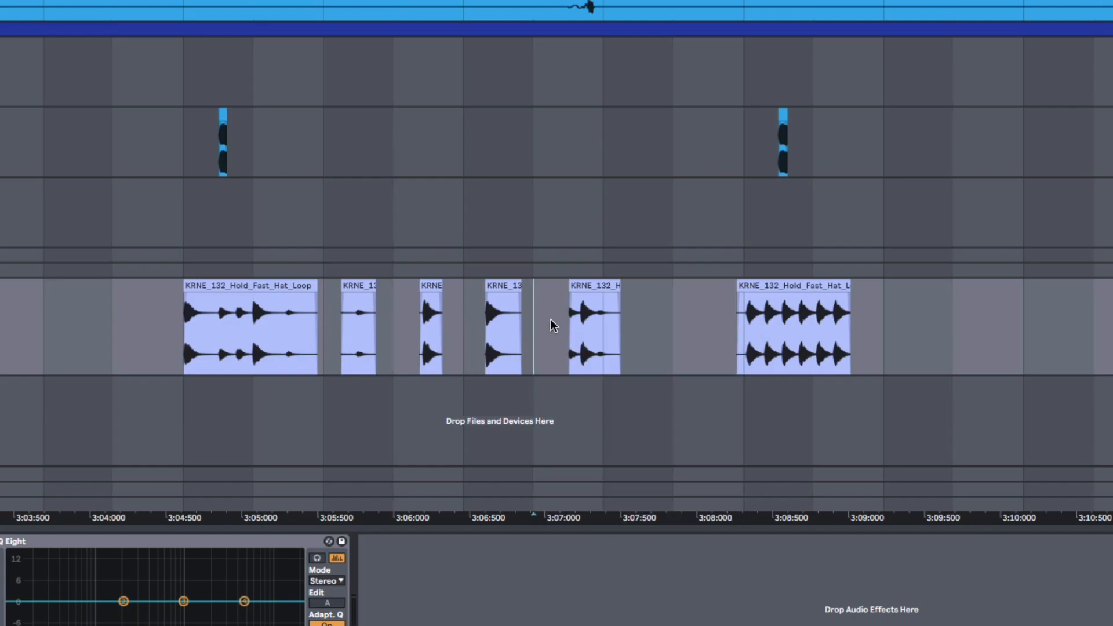
pyautogui.rightClick(549, 321)
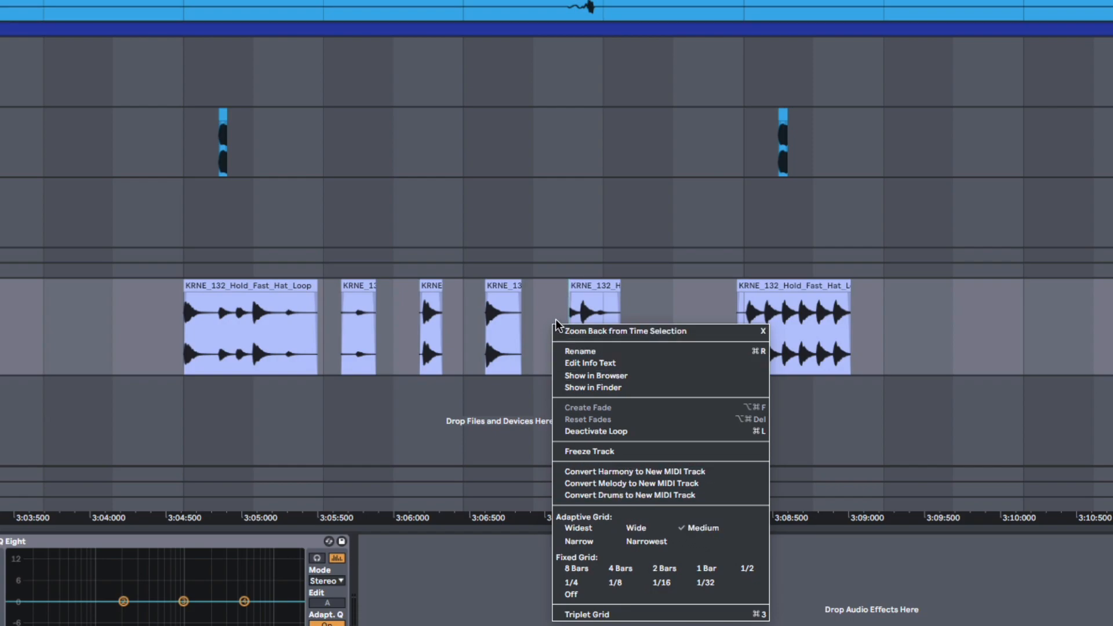
pyautogui.press('Escape')
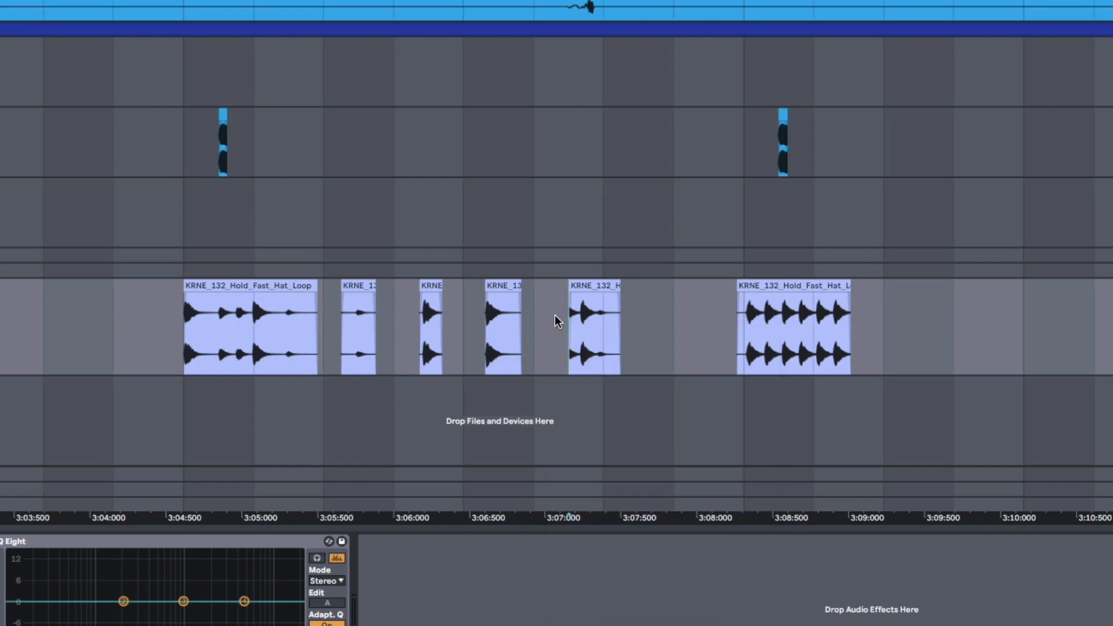
pyautogui.hotkey('ctrl', '1')
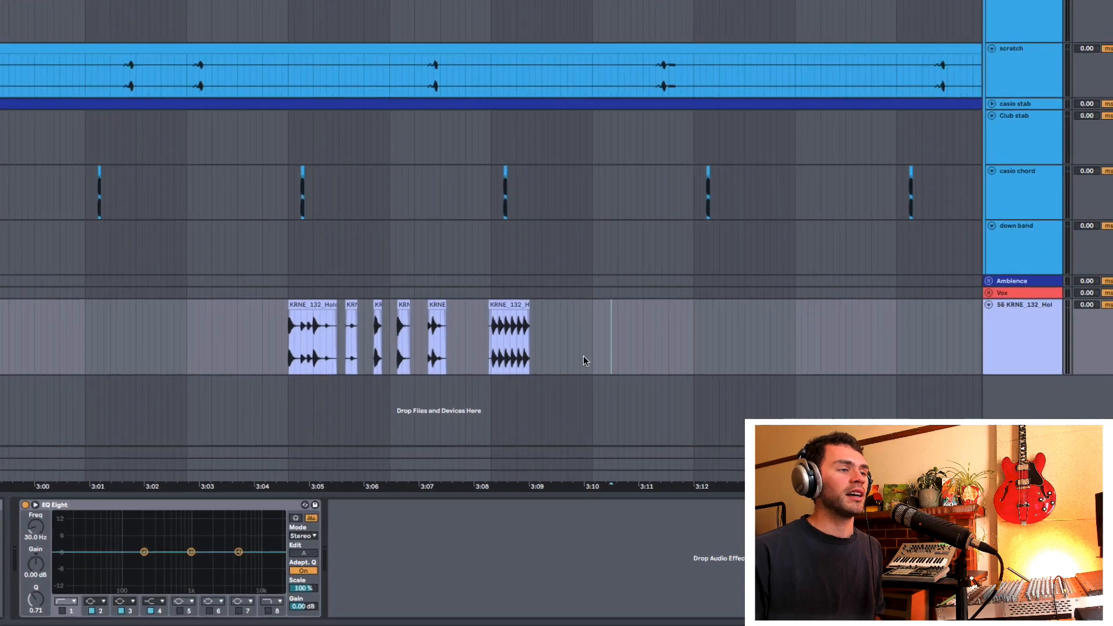
# Step: Alternate the grid between adaptive Narrowest and fixed 1/16, finishing on the fixed 1/16 grid
pyautogui.rightClick(625, 375)
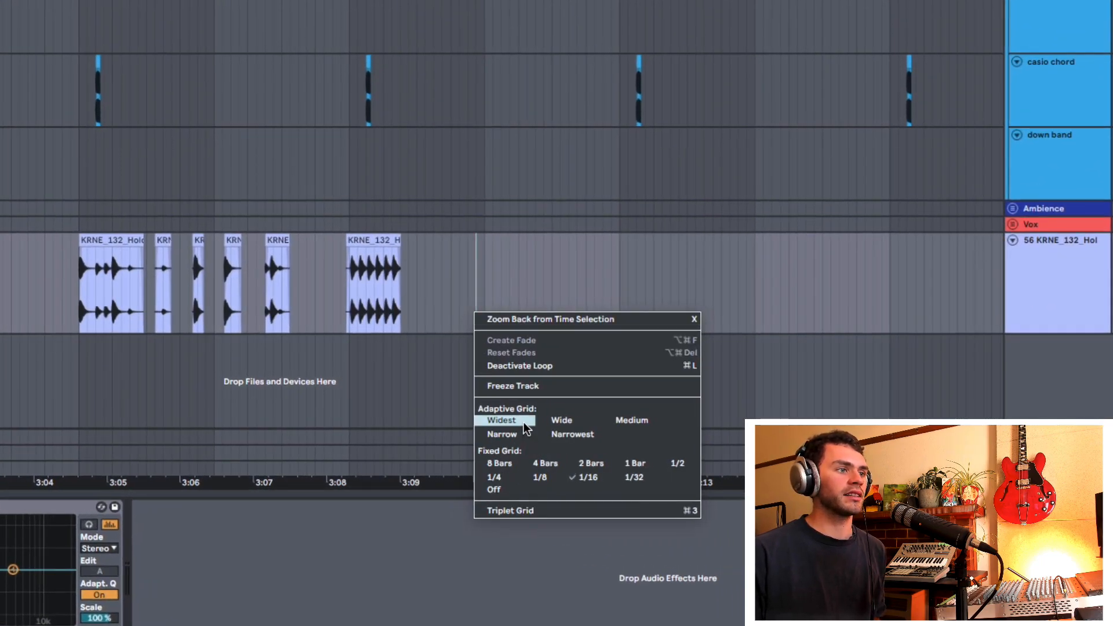
pyautogui.click(588, 477)
pyautogui.rightClick(544, 317)
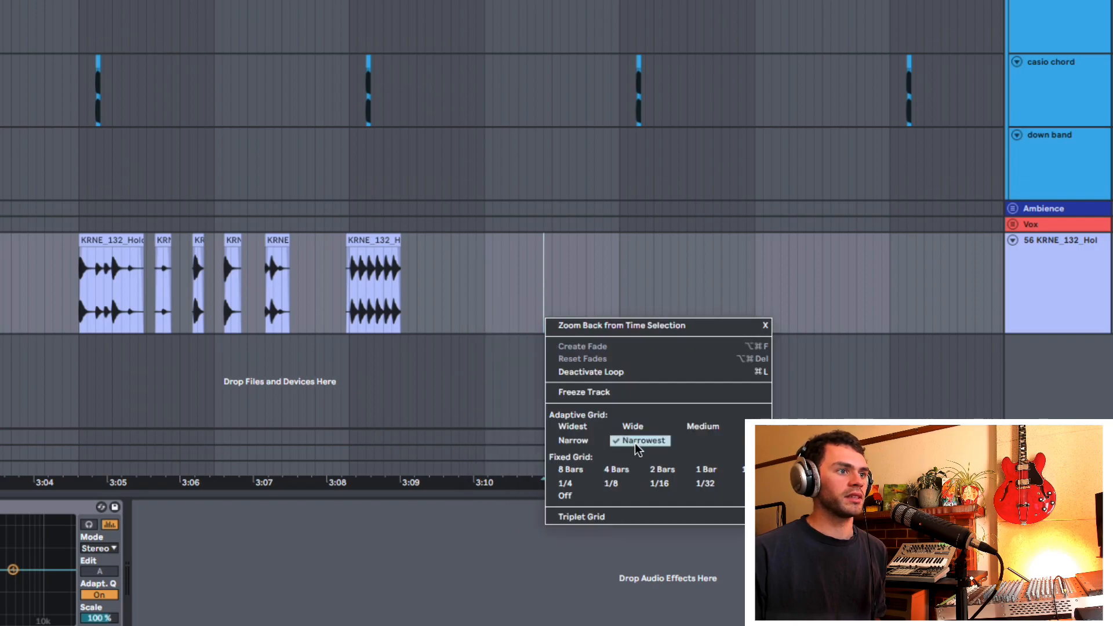
pyautogui.rightClick(490, 319)
pyautogui.click(602, 485)
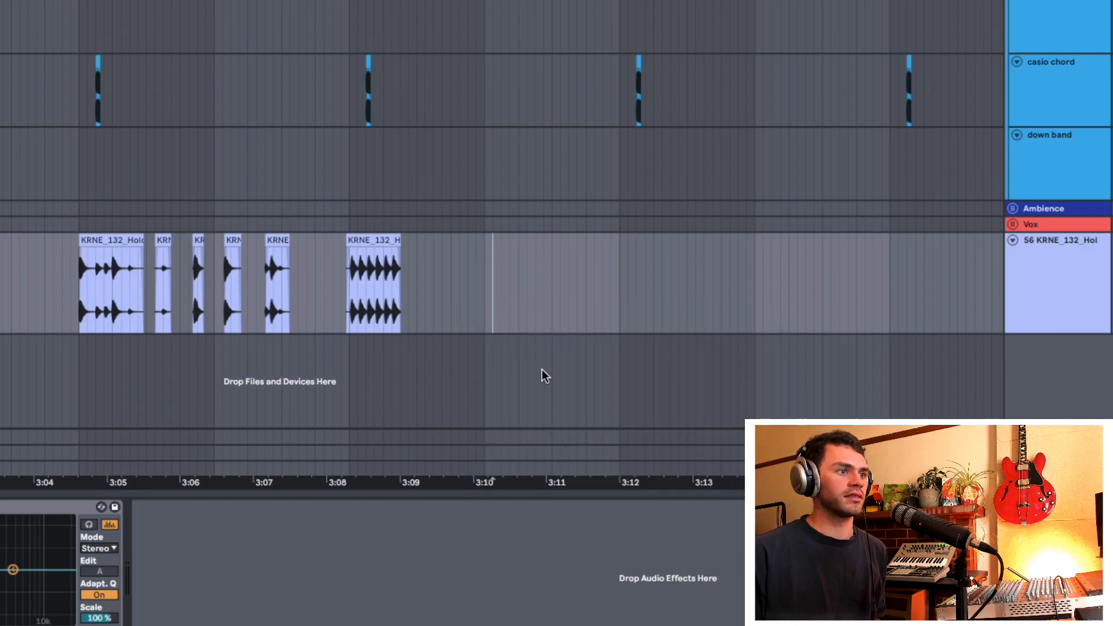
pyautogui.rightClick(527, 310)
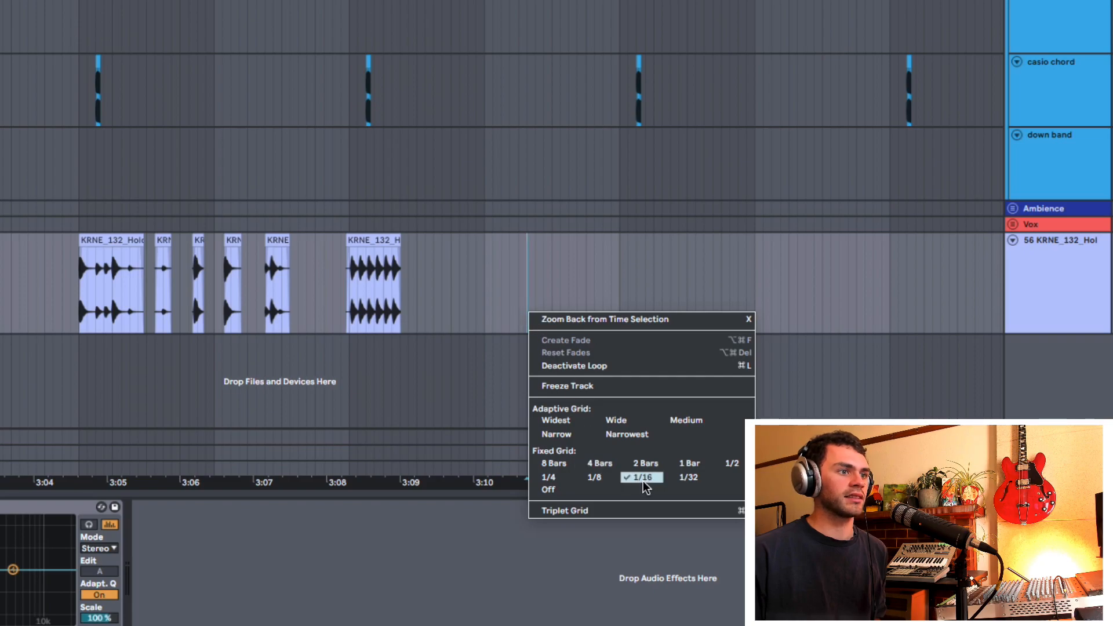
pyautogui.click(637, 477)
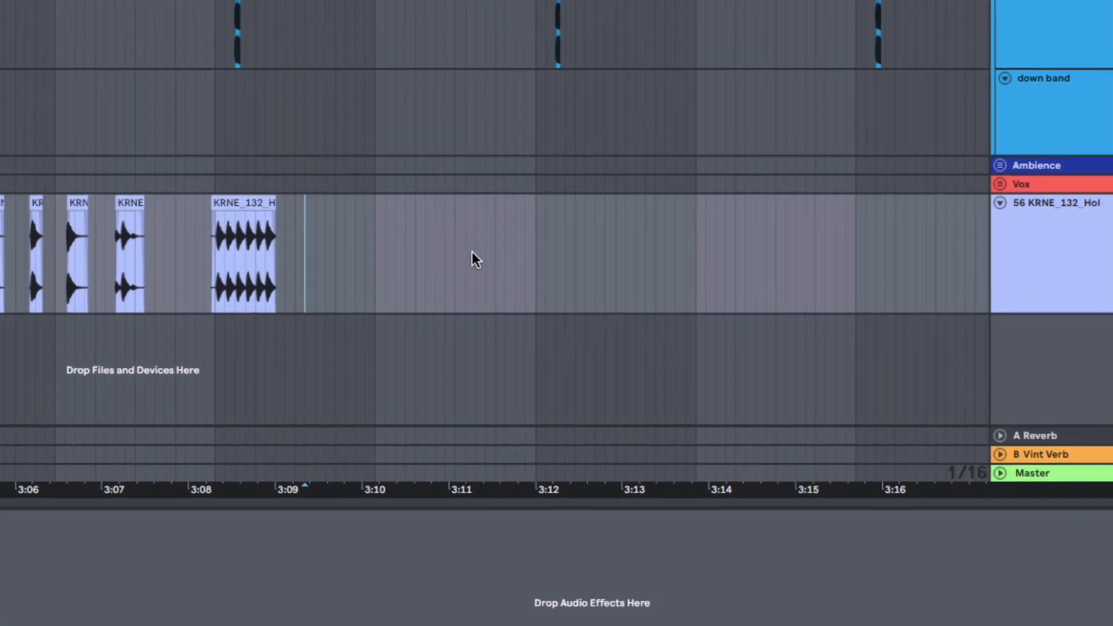
pyautogui.rightClick(665, 348)
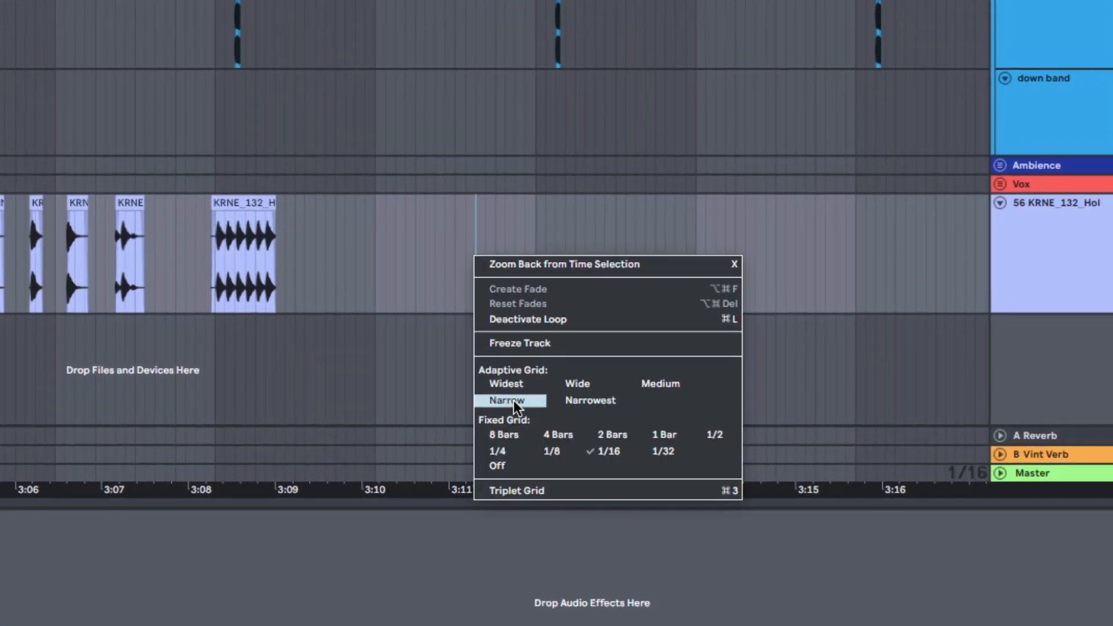
pyautogui.press('Escape')
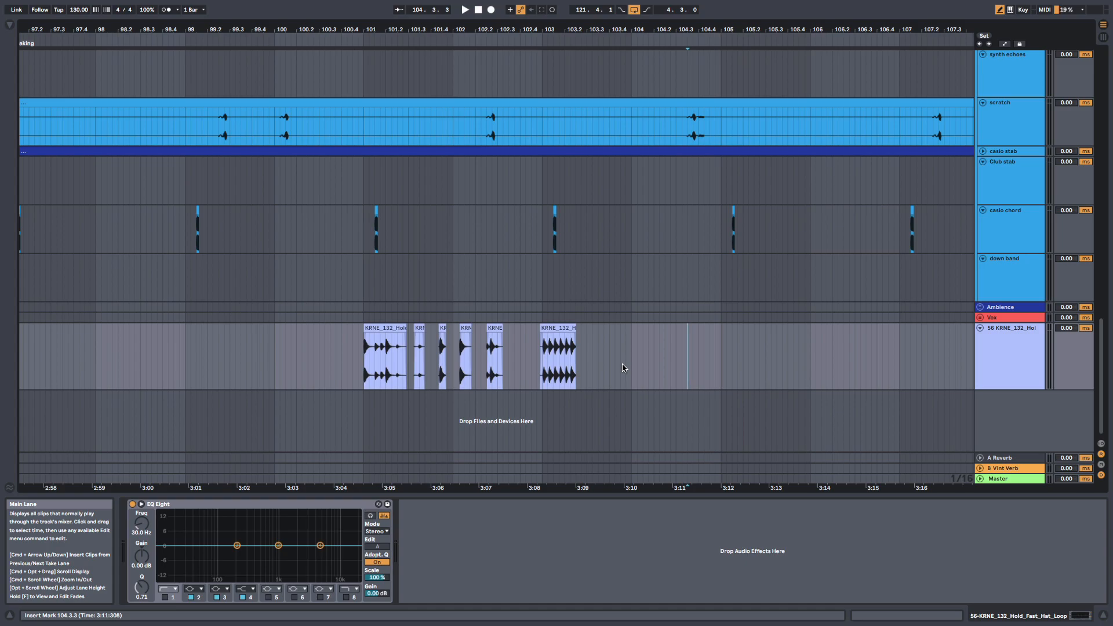
# Step: Switch from the fixed to the adaptive grid, widen it to Narrow and check the setting in the grid options
pyautogui.moveTo(646, 29); pyautogui.dragTo(646, 0)
pyautogui.moveTo(597, 356)
pyautogui.mouseDown()
pyautogui.moveTo(676, 357)
pyautogui.moveTo(619, 360)
pyautogui.mouseUp()
pyautogui.click(617, 362)
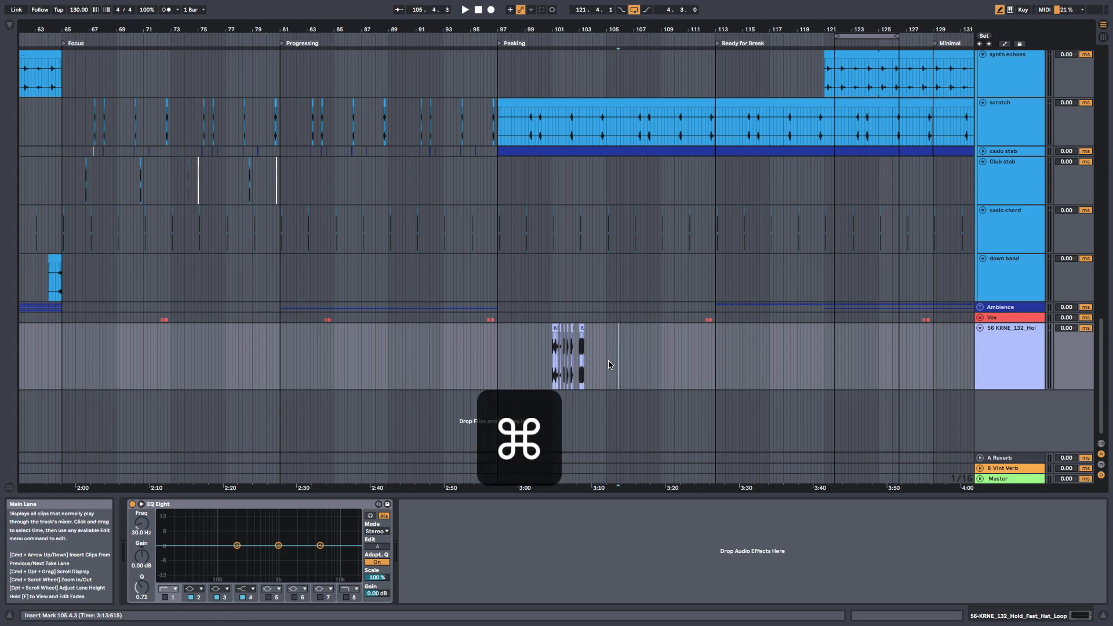
pyautogui.press('super+5')
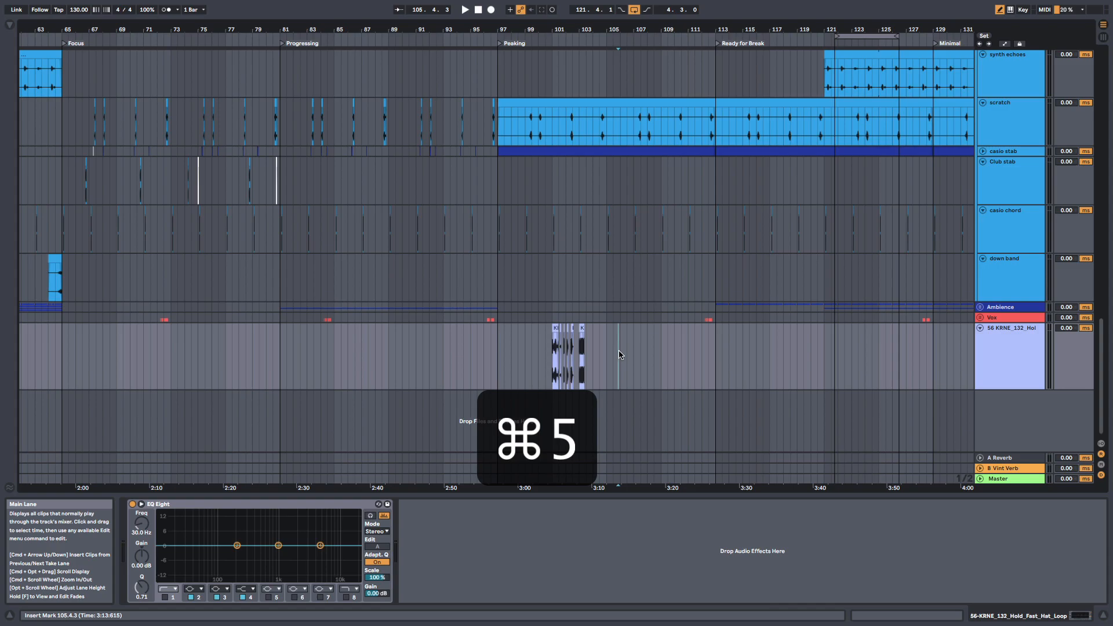
pyautogui.press('super+2')
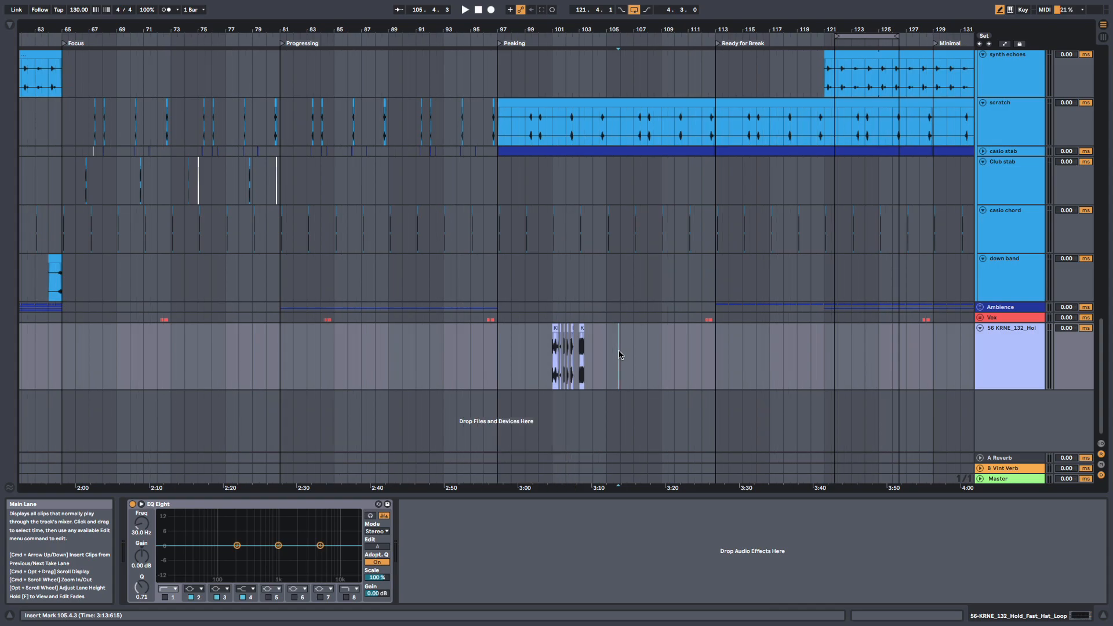
pyautogui.rightClick(672, 349)
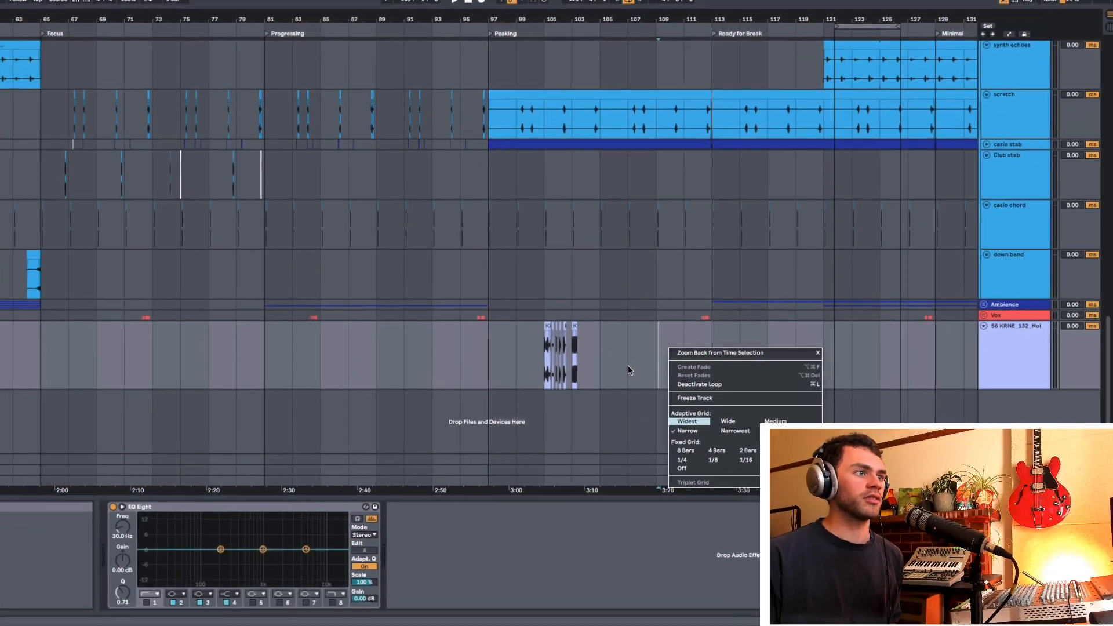
pyautogui.press('Escape')
# Step: Toggle between the fixed and adaptive grid, widening the grid spacing after each switch
pyautogui.press('super+5')
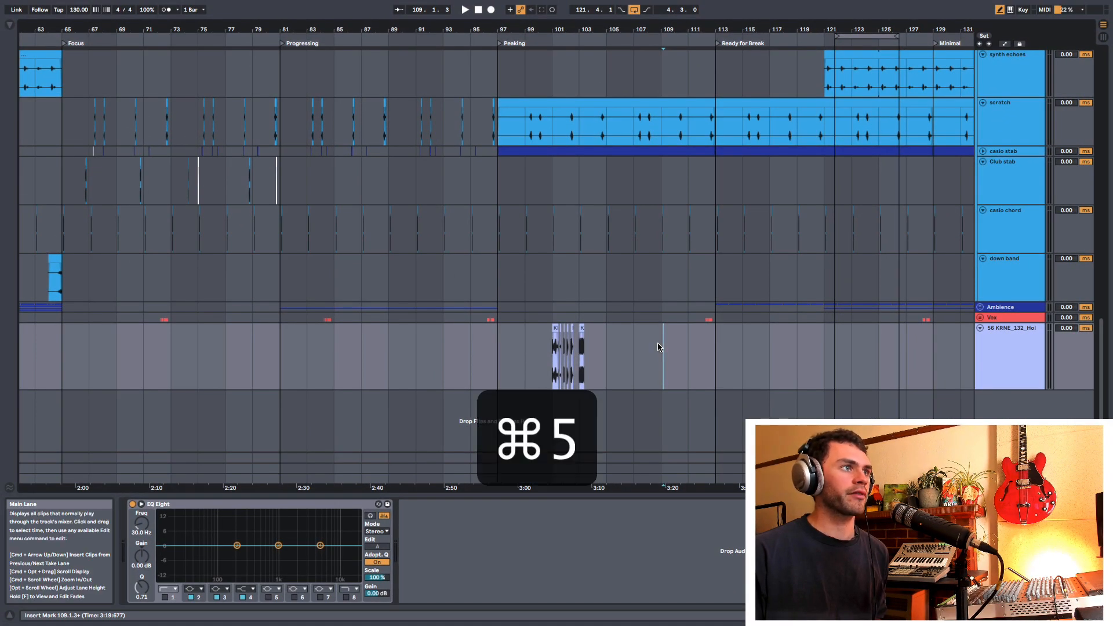
pyautogui.press('super+2')
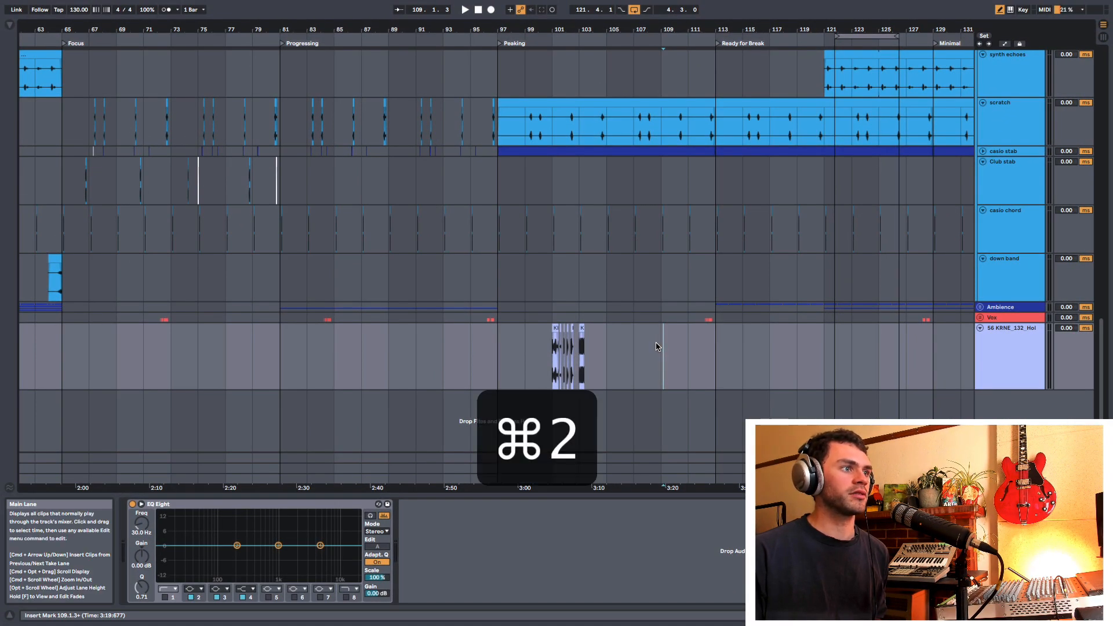
pyautogui.press('super+5')
pyautogui.press('super+2')
pyautogui.press('super+2')
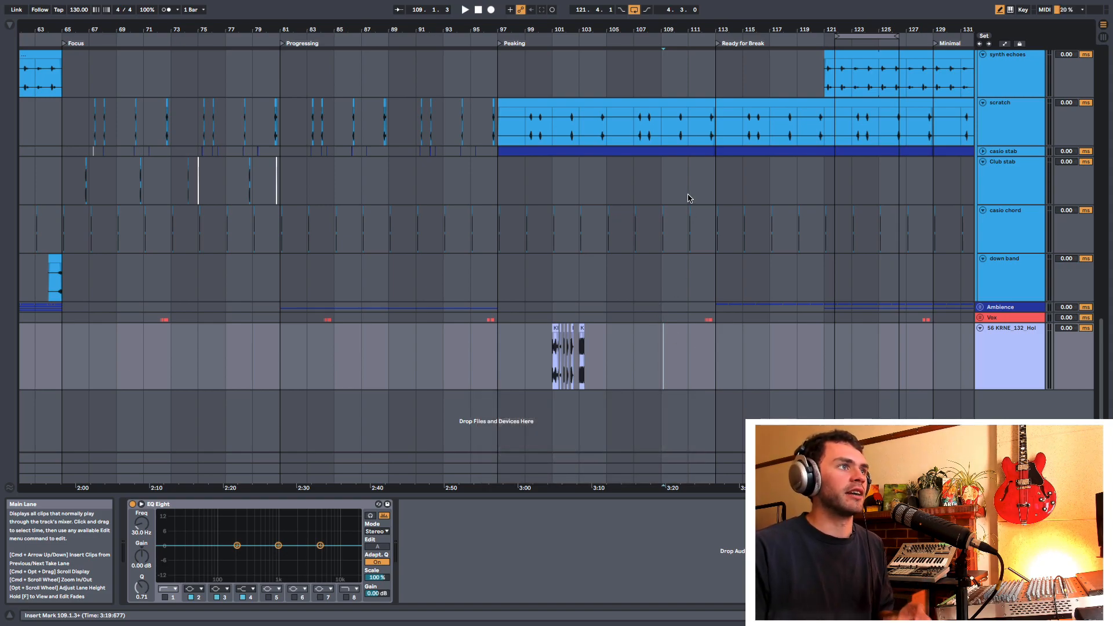
# Step: Briefly play the arrangement from bar 109 and bring the Drums group with its Kick, Clap and hat tracks into view
pyautogui.moveTo(689, 29); pyautogui.dragTo(826, 65)
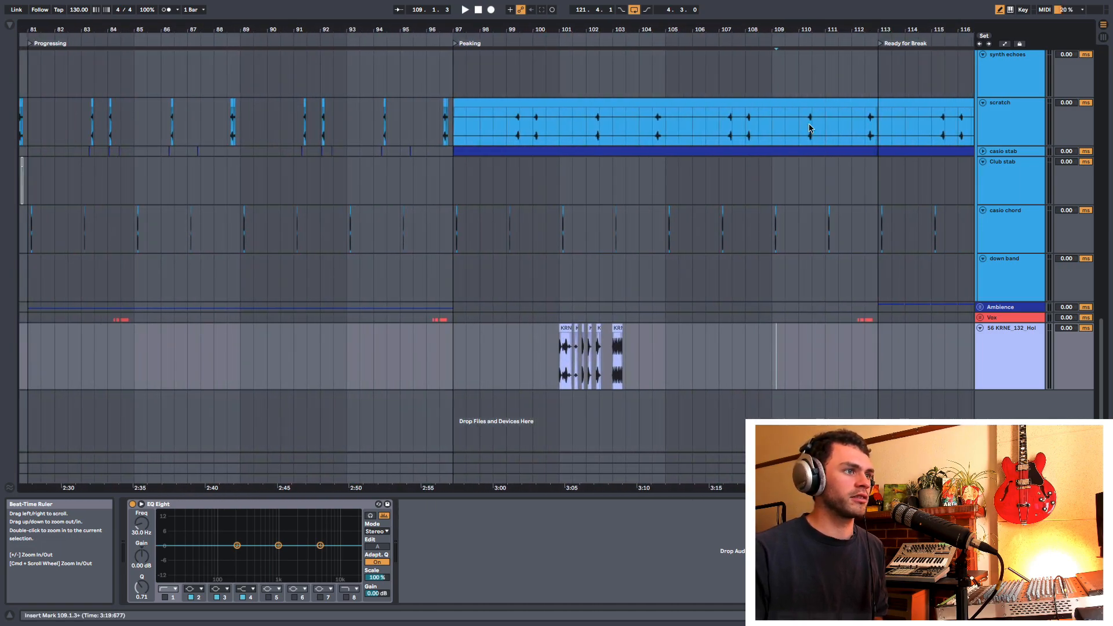
pyautogui.press('space')
pyautogui.press('space')
pyautogui.scroll(15, 745, 301)
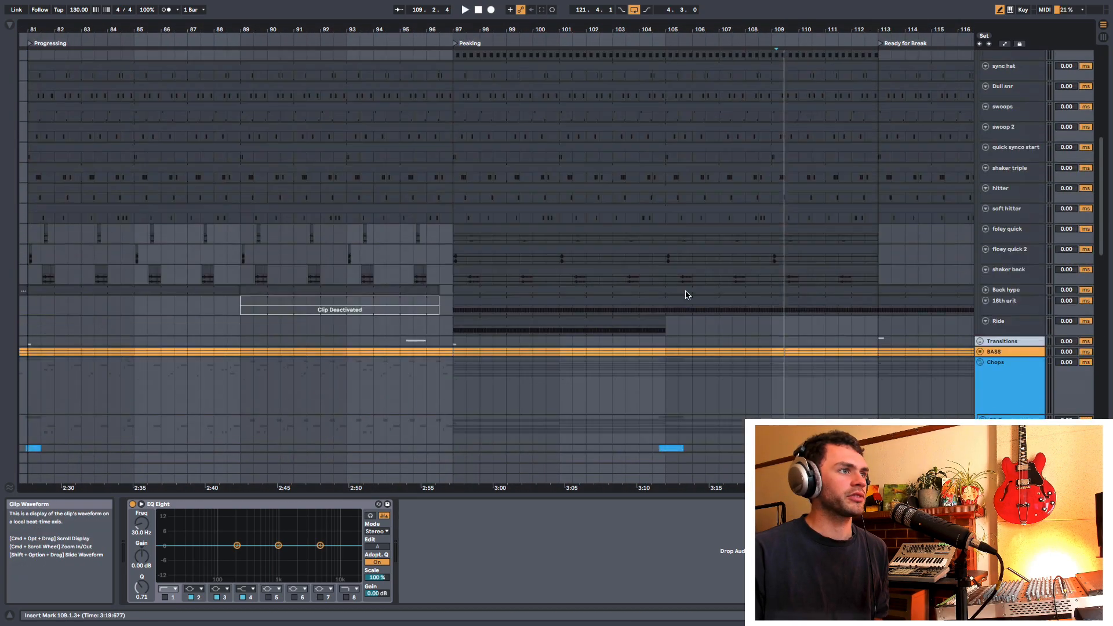
pyautogui.scroll(2, 885, 83)
pyautogui.moveTo(835, 30); pyautogui.dragTo(687, 9)
pyautogui.scroll(5, 886, 220)
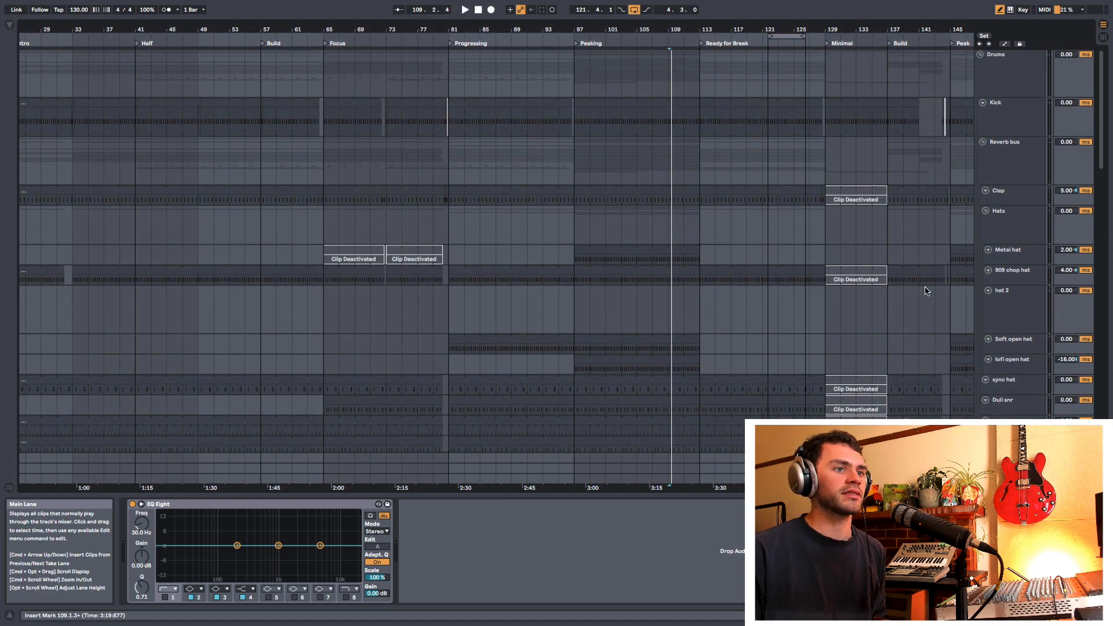
# Step: Fold the Drums and Chops groups and delete the single audio track below the Vox group
pyautogui.click(980, 54)
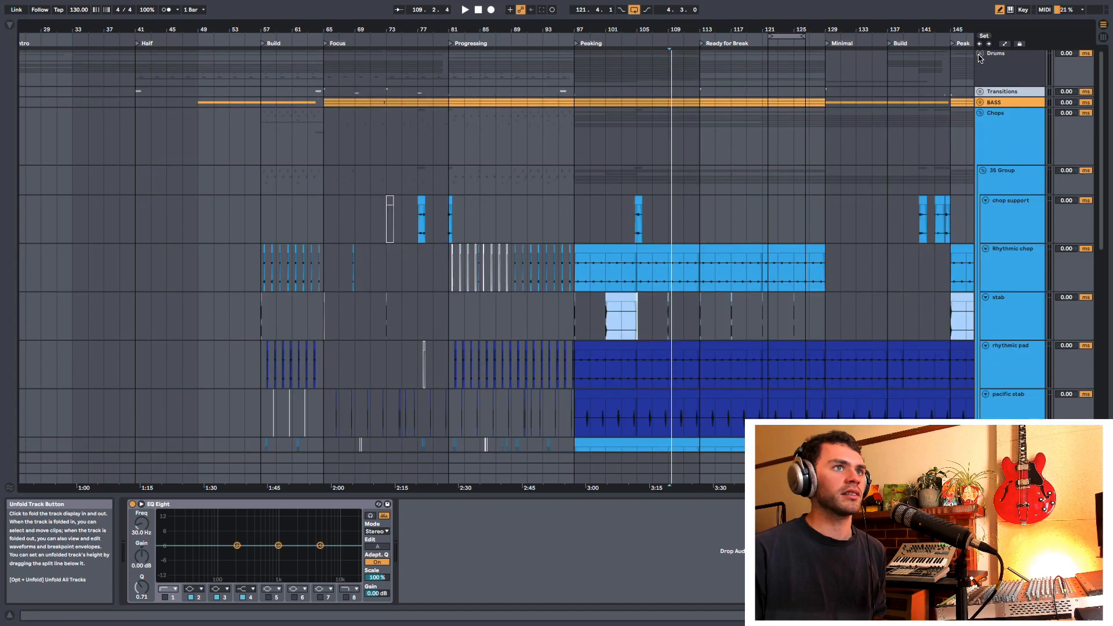
pyautogui.click(980, 113)
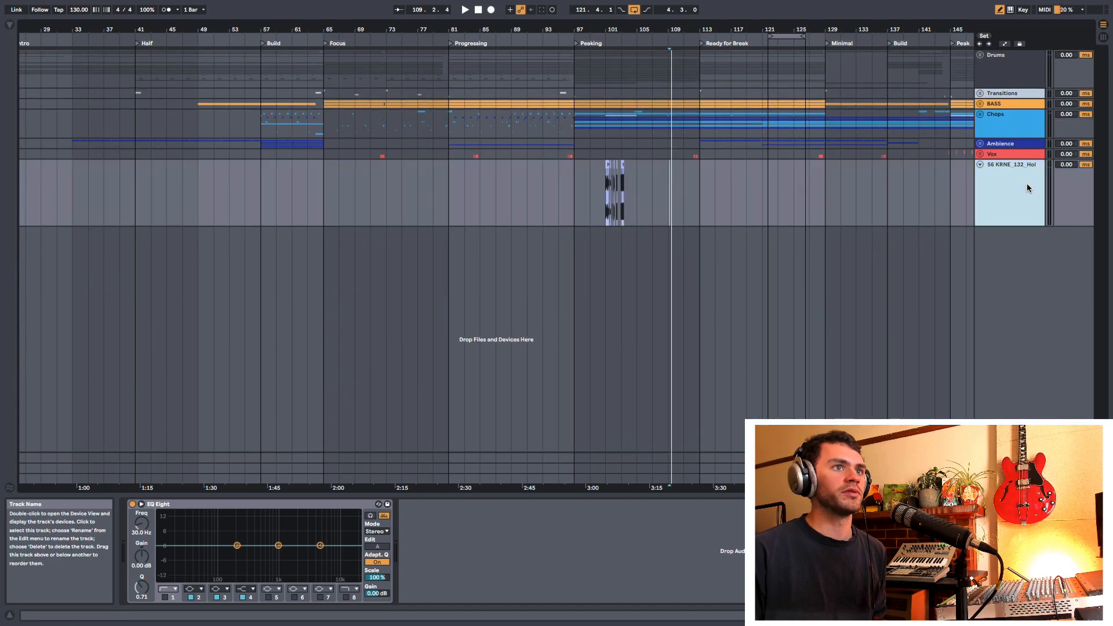
pyautogui.press('Delete')
# Step: Select the Peaking section across all tracks from bar 97 to 113 and duplicate its time twice, undoing each attempt
pyautogui.moveTo(726, 30); pyautogui.dragTo(662, 64)
pyautogui.click(498, 154)
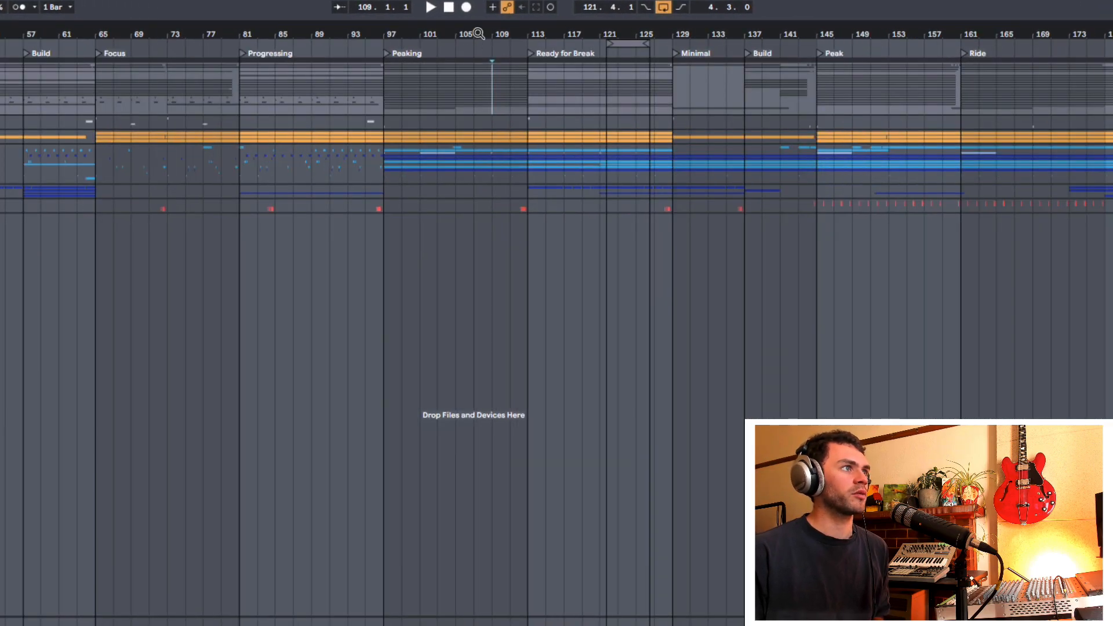
pyautogui.moveTo(498, 30); pyautogui.dragTo(498, 47)
pyautogui.moveTo(348, 109); pyautogui.dragTo(542, 207)
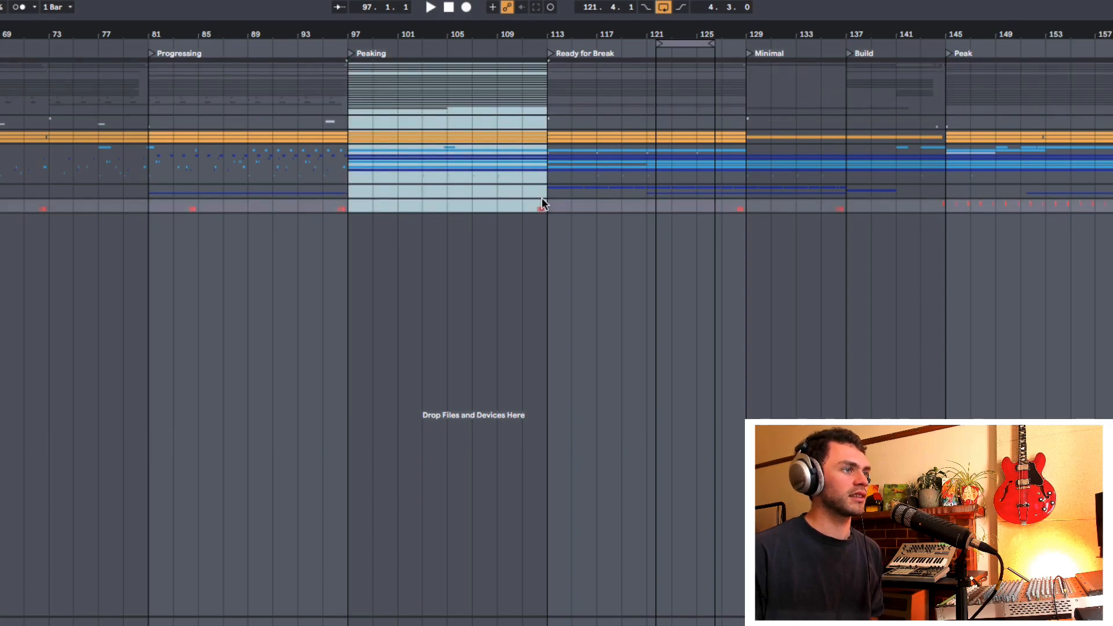
pyautogui.press('shift+super+d')
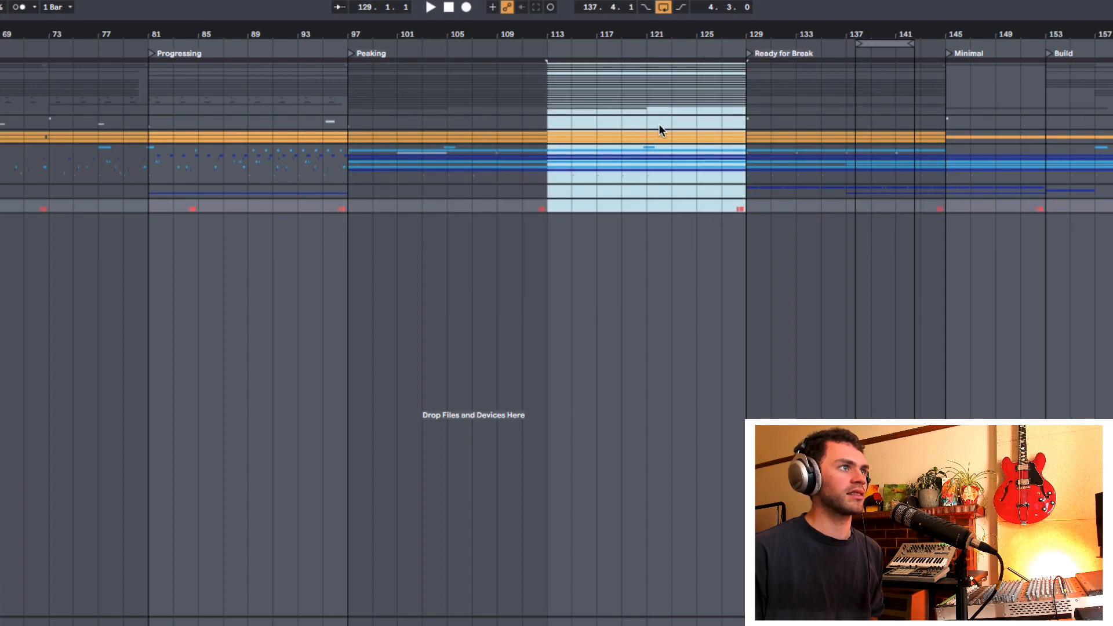
pyautogui.moveTo(608, 32); pyautogui.dragTo(470, 32)
pyautogui.press('super+z')
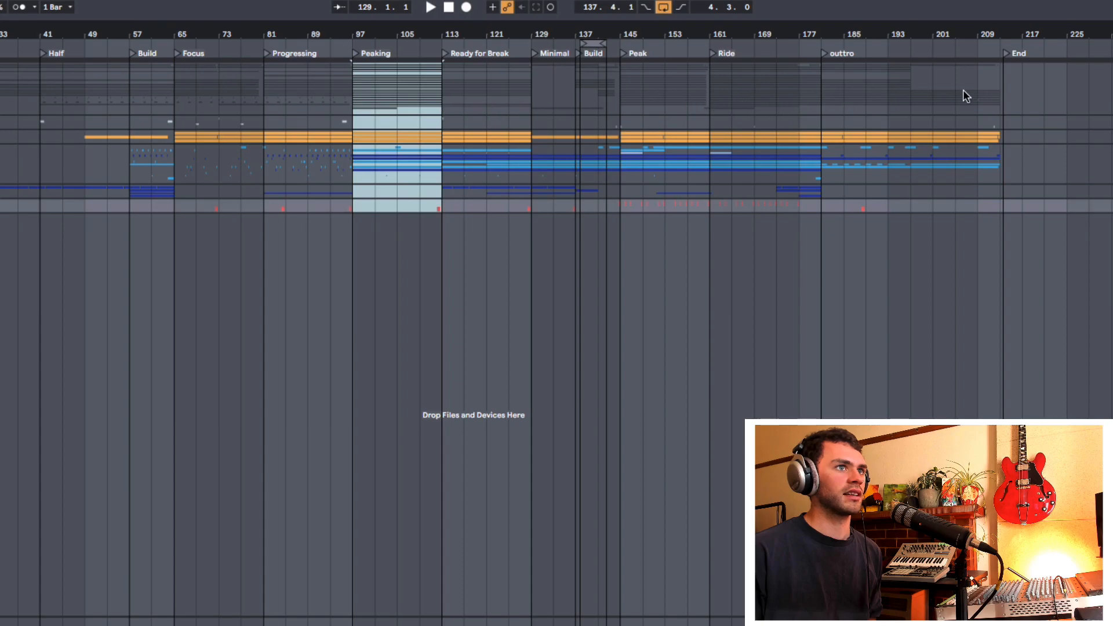
pyautogui.press('super+d')
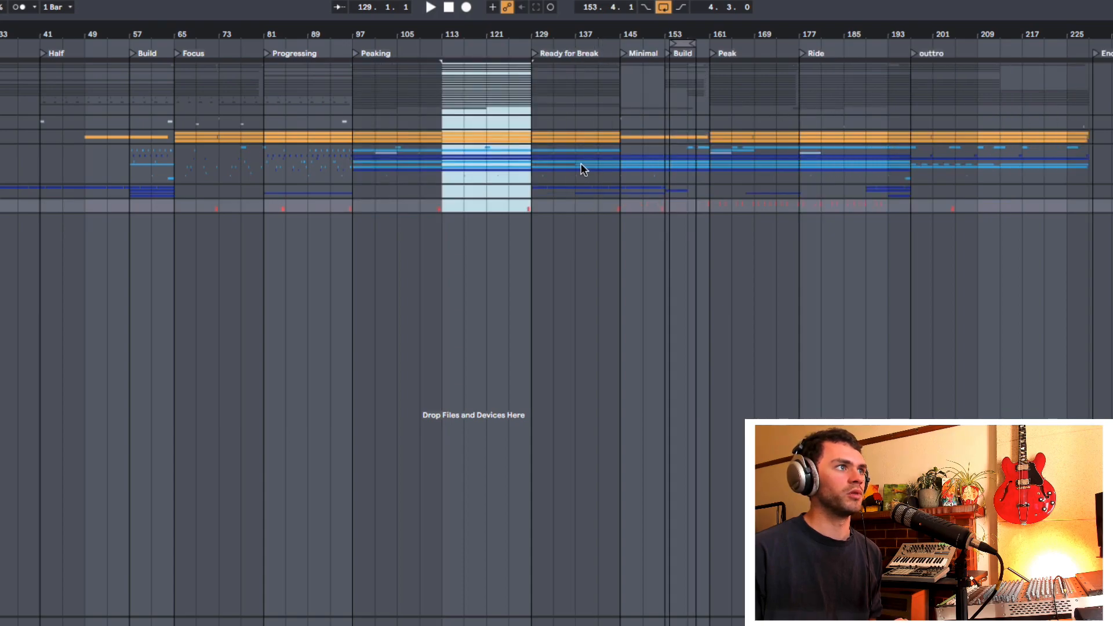
pyautogui.press('super+z')
# Step: Try a plain duplicate of the Peaking section and of bars 137 to 141 in Build, undoing each one
pyautogui.press('super+d')
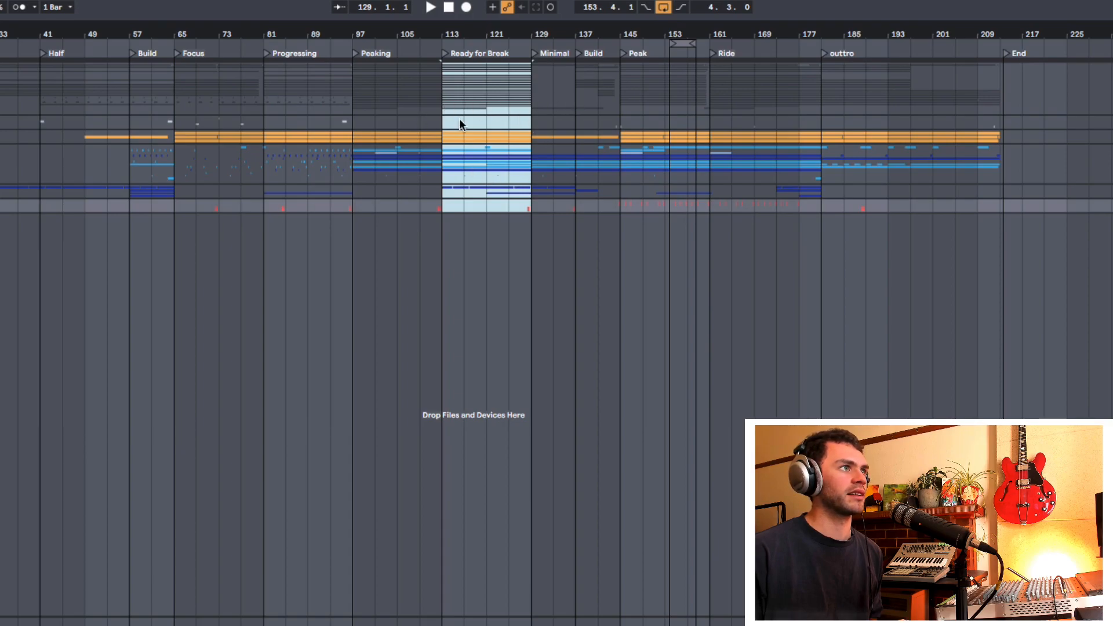
pyautogui.press('super+z')
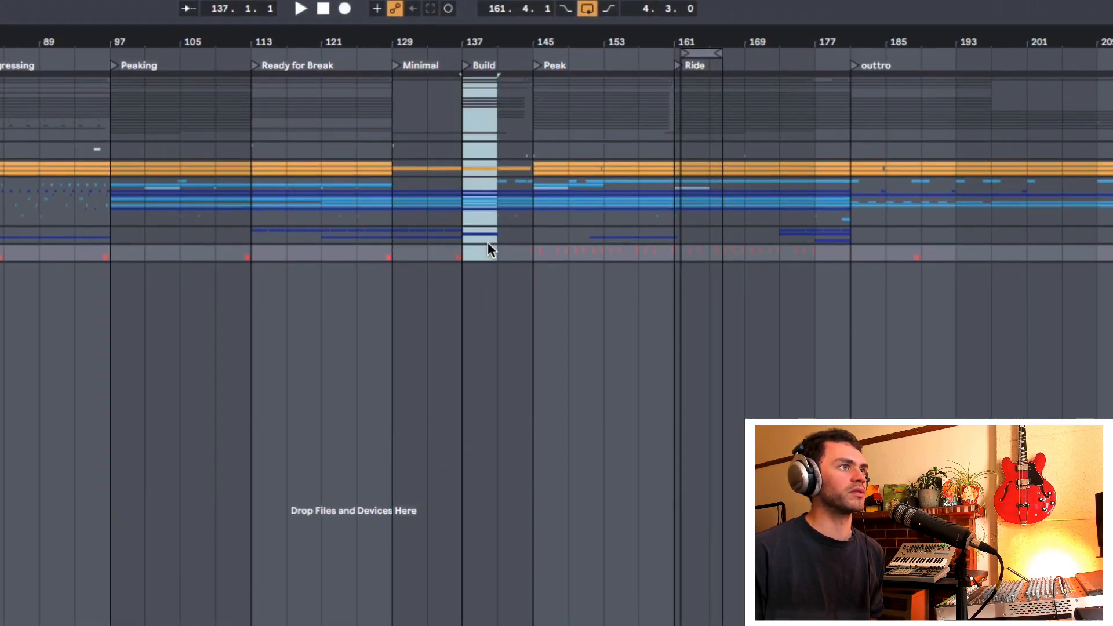
pyautogui.press('super+d')
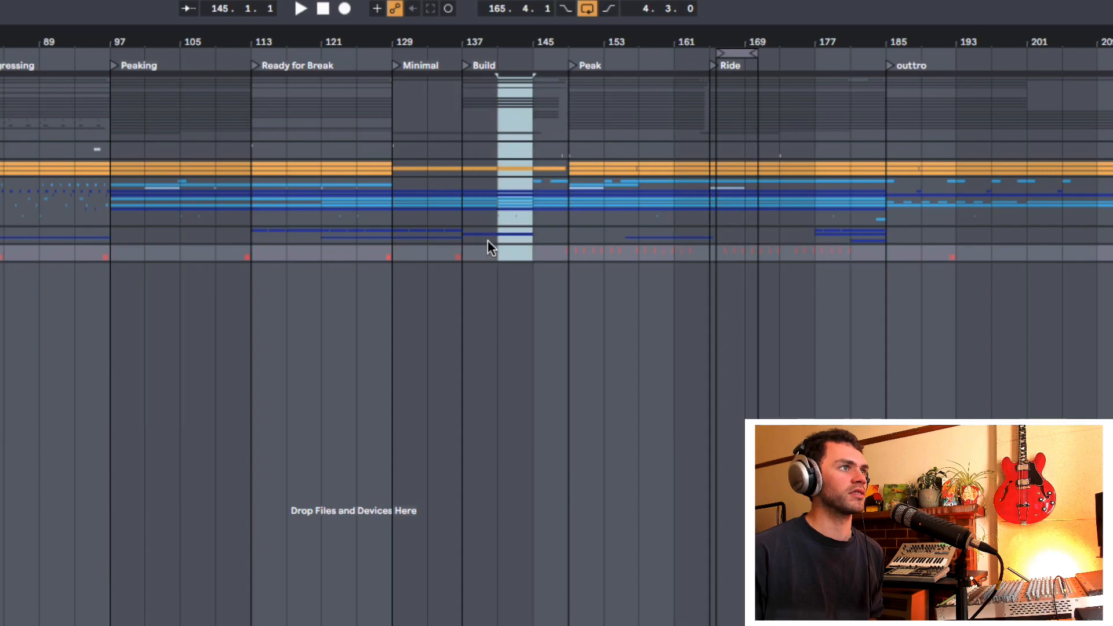
pyautogui.press('super+z')
# Step: Copy the Peak section starting at bar 145 across all tracks and paste its time at bar 97
pyautogui.moveTo(413, 42); pyautogui.dragTo(400, 60)
pyautogui.moveTo(544, 107); pyautogui.dragTo(719, 271)
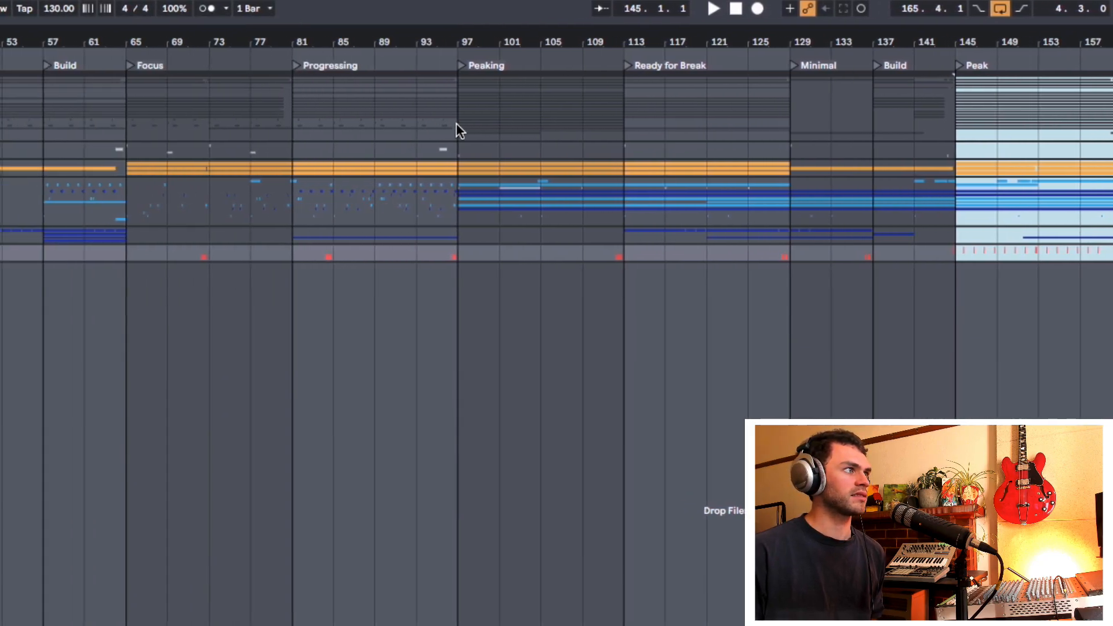
pyautogui.click(44, 122)
pyautogui.press('shift+super+v')
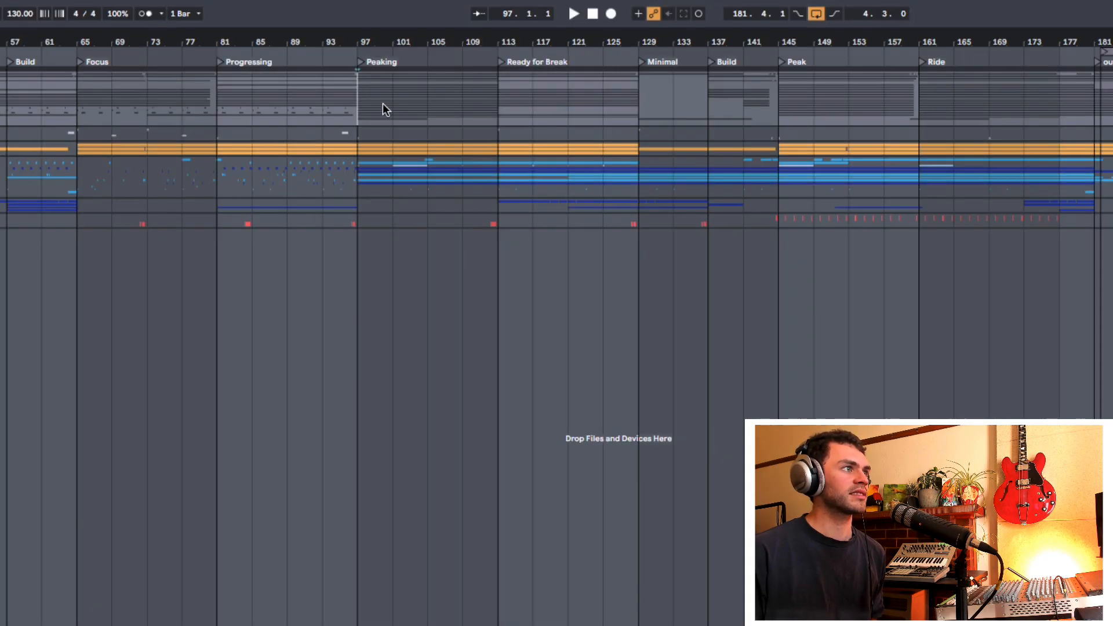
# Step: Delete the time of the Peaking section from bar 97 to 113 and undo the deletion
pyautogui.moveTo(362, 95); pyautogui.dragTo(495, 225)
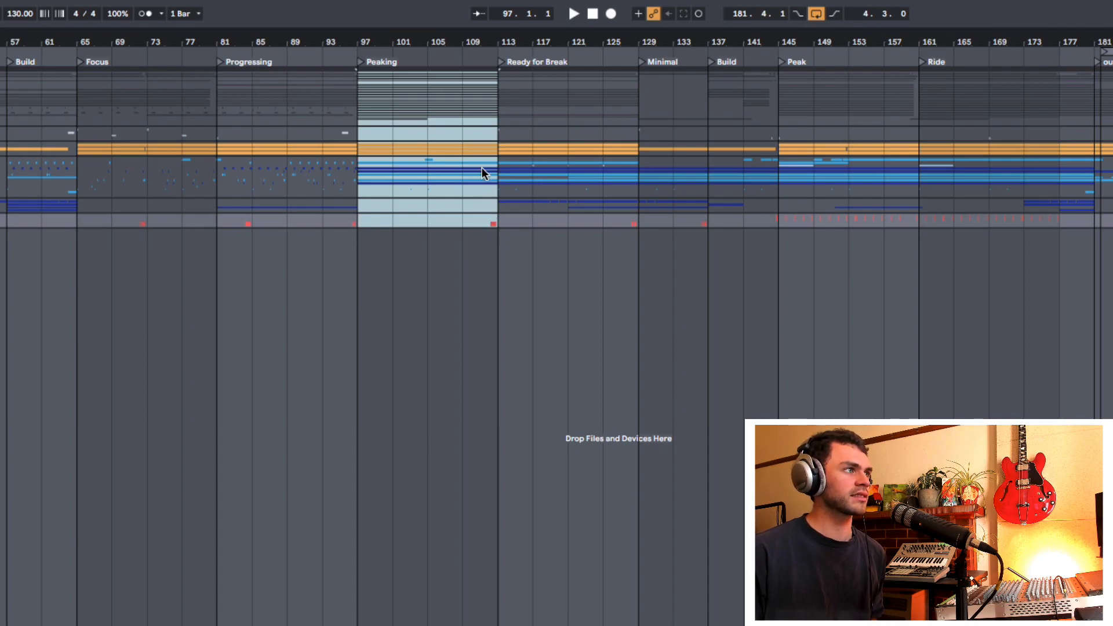
pyautogui.press('super+shift+BackSpace')
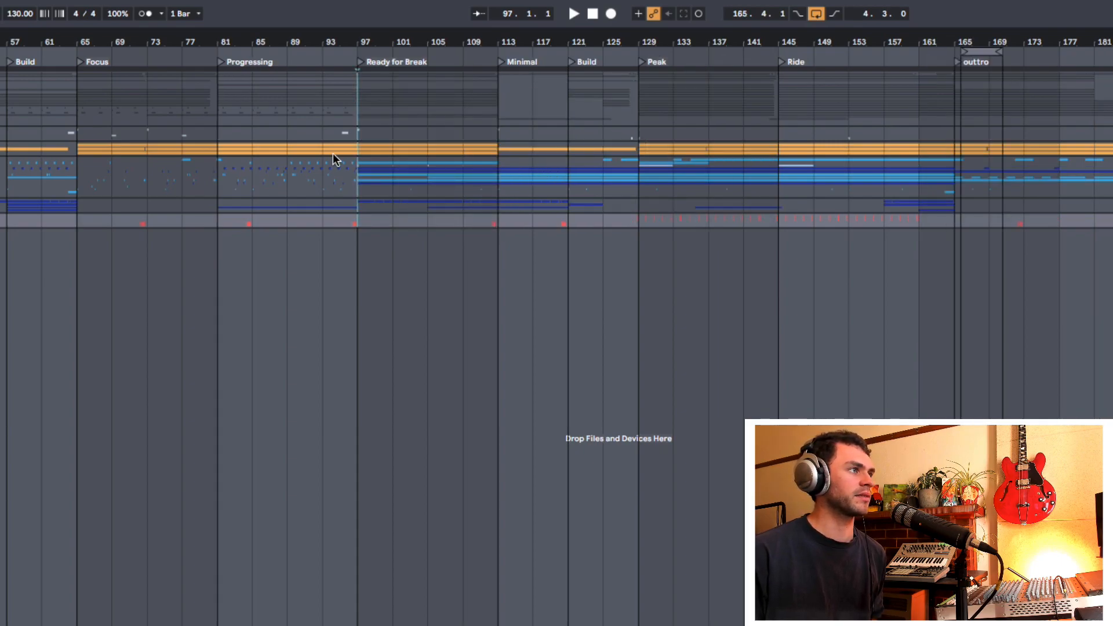
pyautogui.press('super+z')
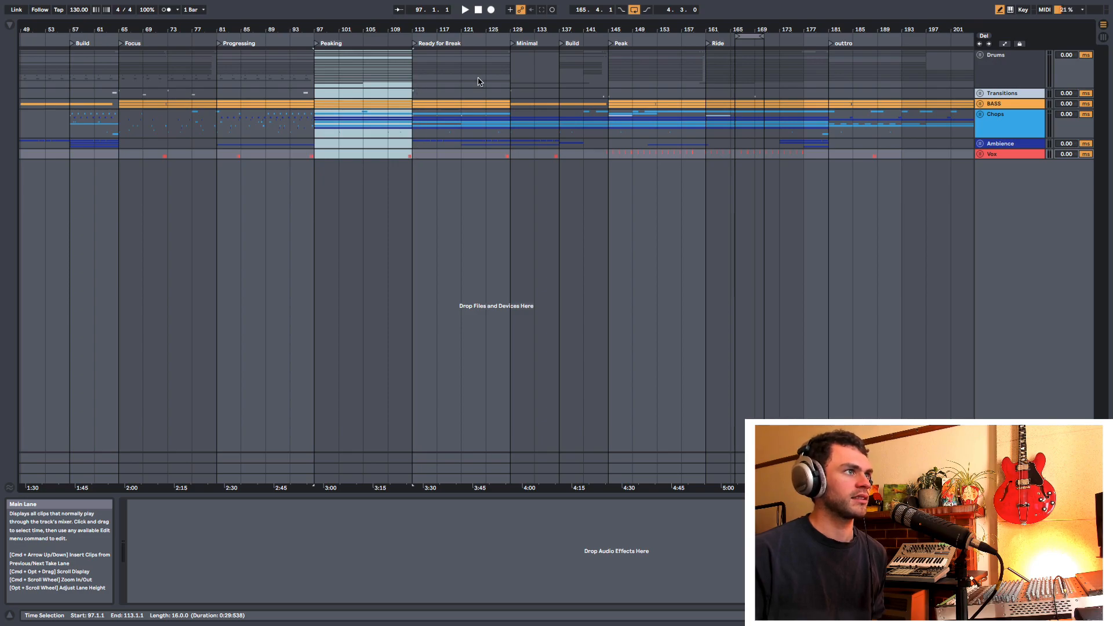
# Step: Paste the copied Peaking section's time at bar 129 and duplicate the time of bars 113 to 145
pyautogui.click(510, 81)
pyautogui.press('super+shift+v')
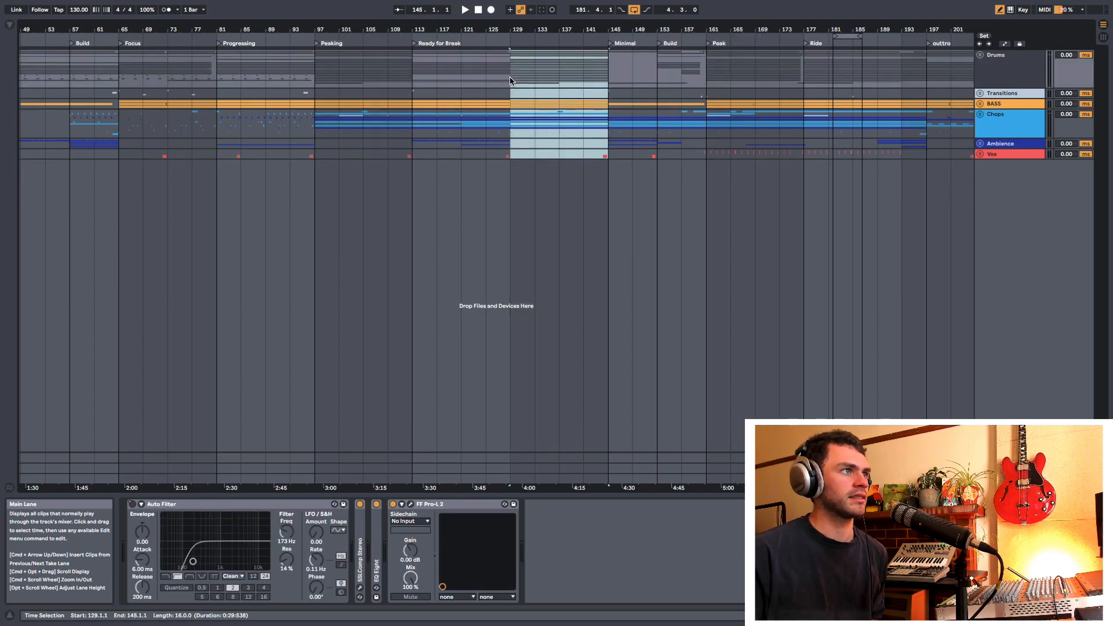
pyautogui.moveTo(613, 77); pyautogui.dragTo(417, 157)
pyautogui.press('super+shift+d')
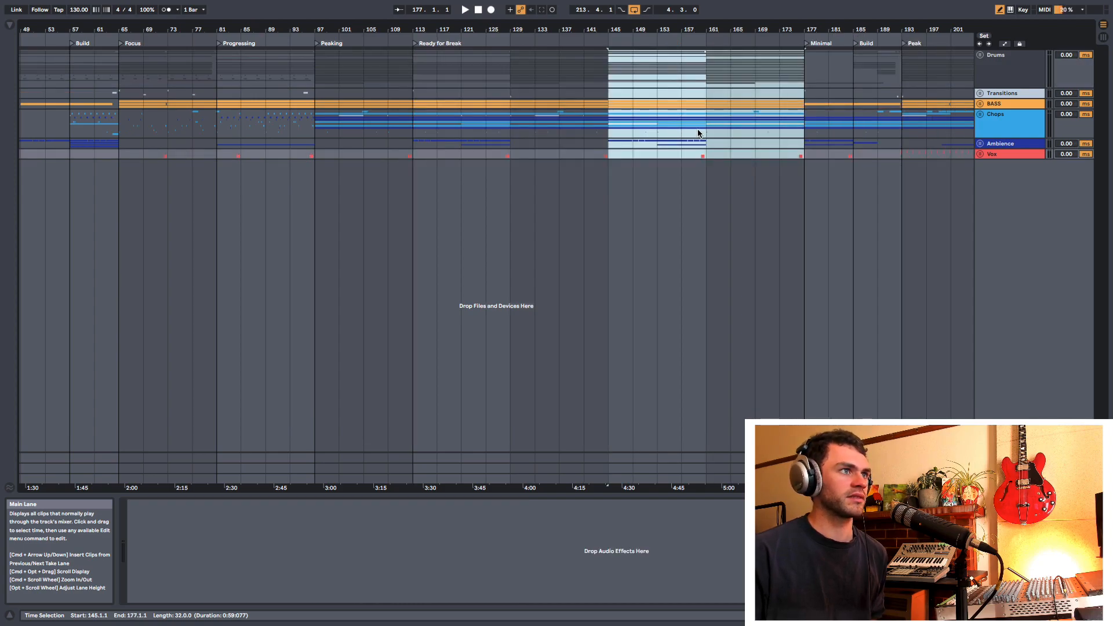
# Step: Select bars 113 to 129 across all tracks and delete that stretch of time
pyautogui.moveTo(691, 30); pyautogui.dragTo(576, 43)
pyautogui.moveTo(421, 87); pyautogui.dragTo(476, 157)
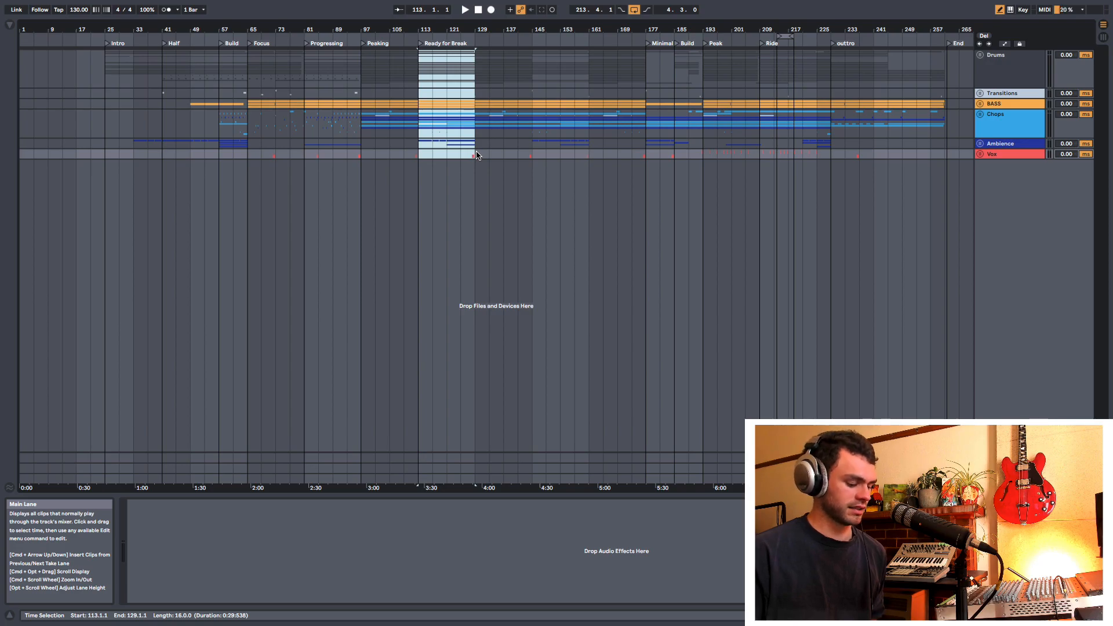
pyautogui.press('super+shift+BackSpace')
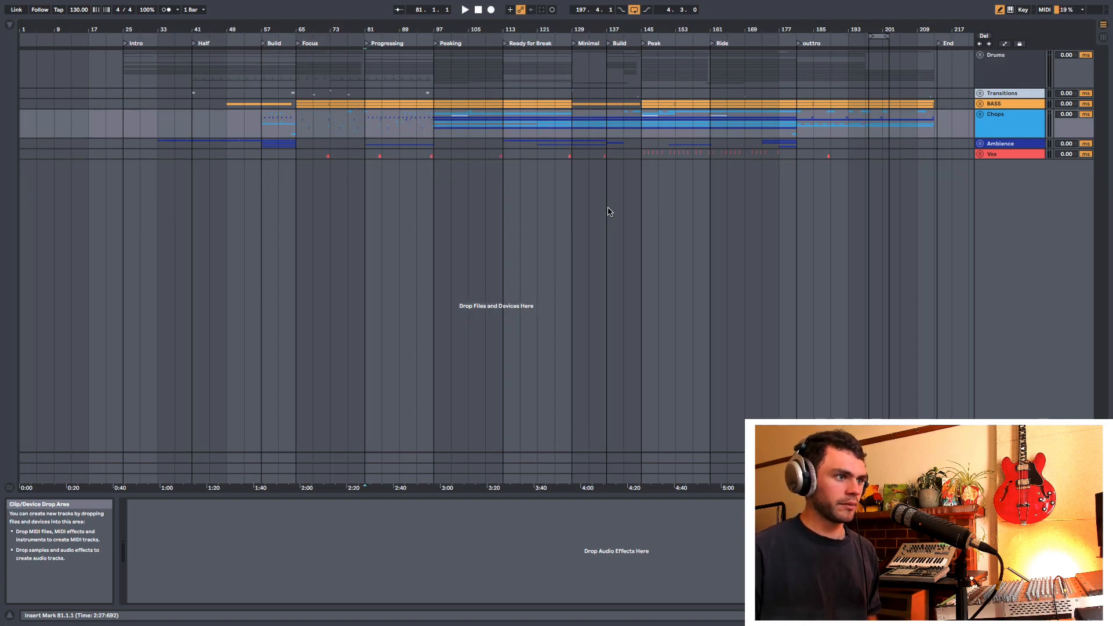
# Step: Show the browser and the arrangement mixer controls, and enter Key Map Mode with the Chops track activator selected
pyautogui.press('super+alt+b')
pyautogui.press('super+alt+m')
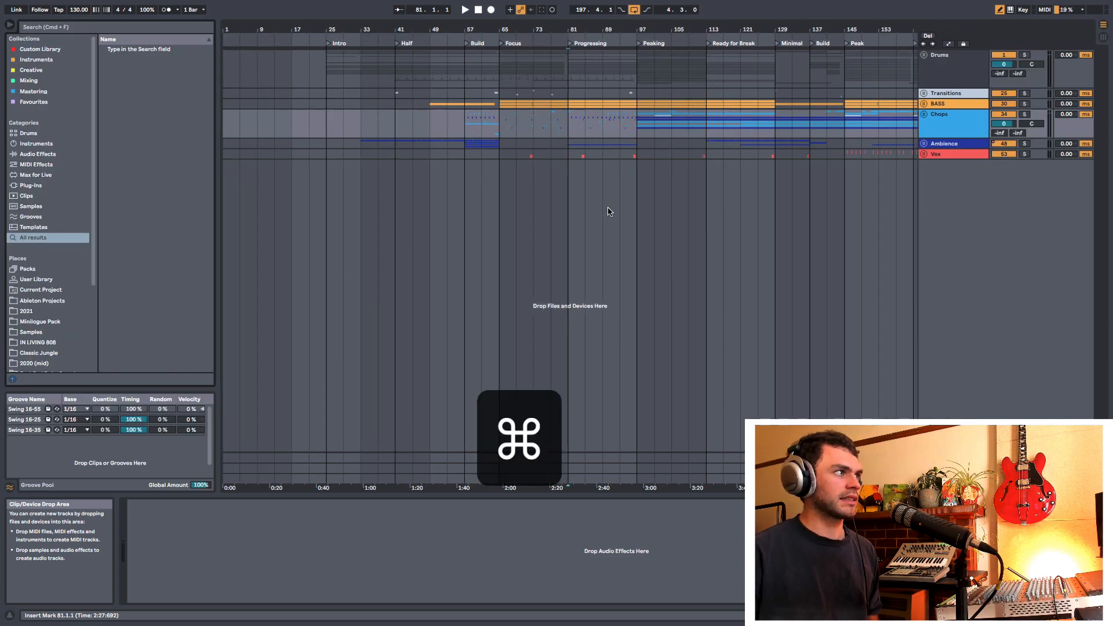
pyautogui.press('super+k')
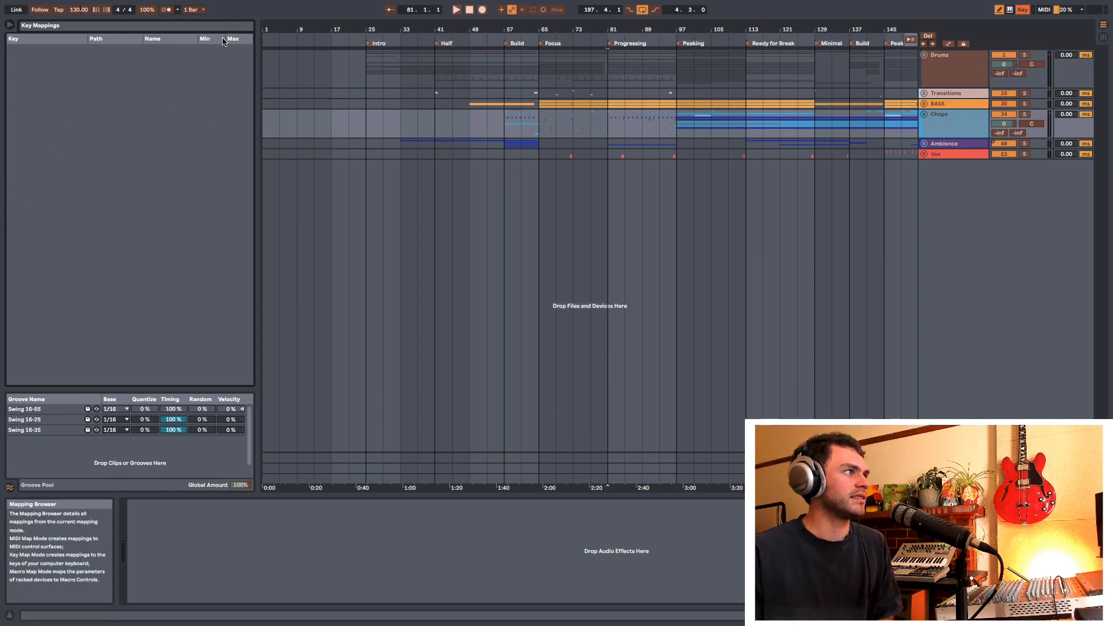
pyautogui.click(1004, 115)
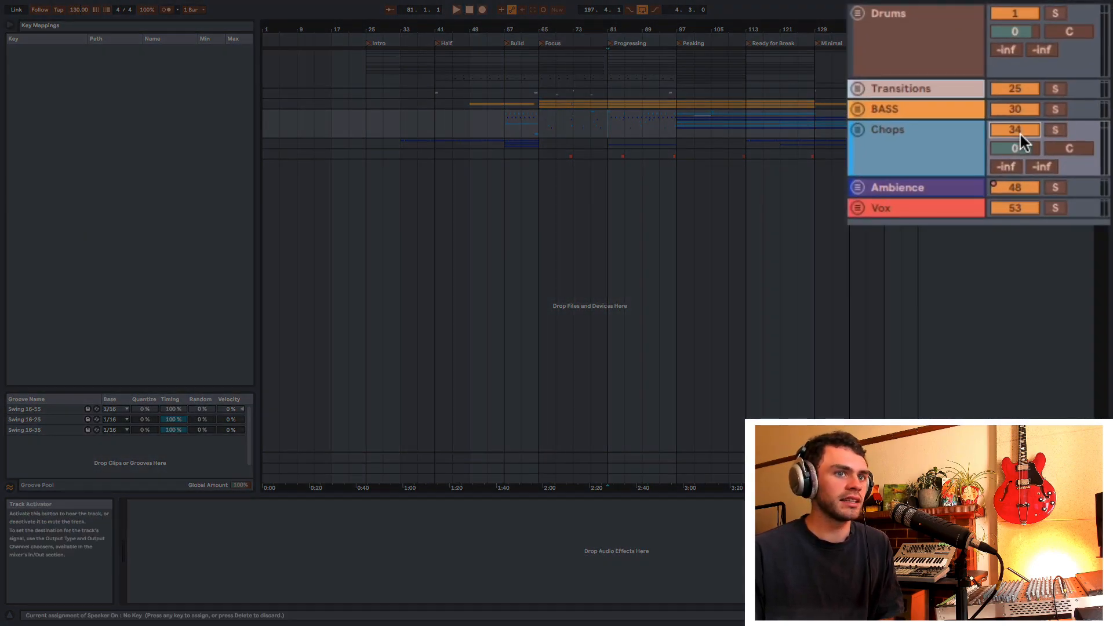
pyautogui.press('n')
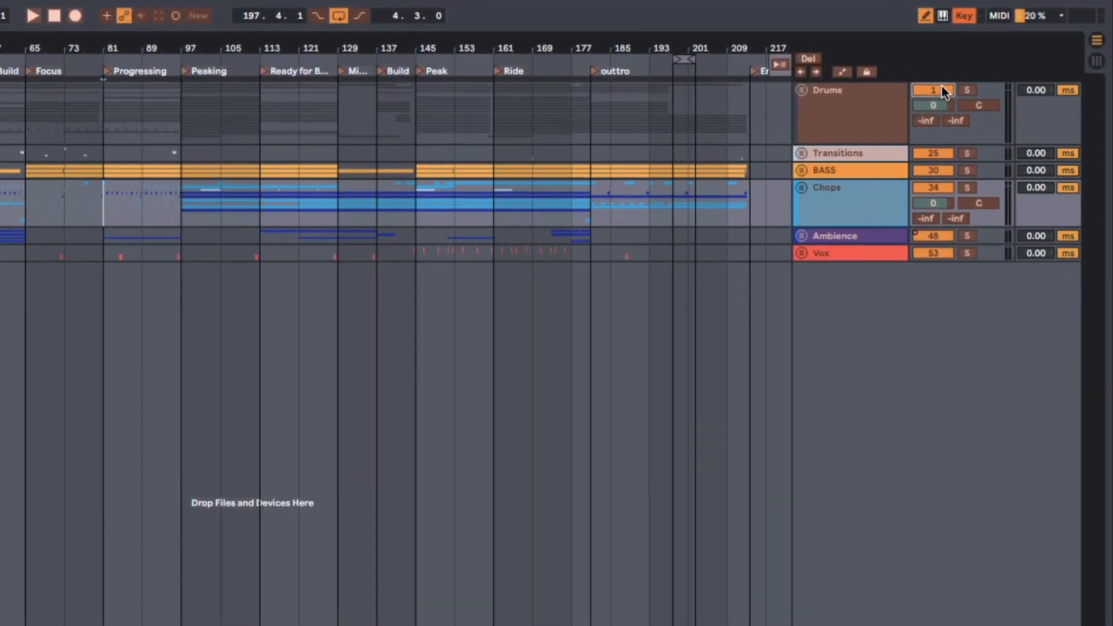
# Step: Map the track activators to number-pad keys: N2 for Drums, N1 for Kick, N3 for BASS and N4 for Chops
pyautogui.press('KP_2')
pyautogui.click(802, 89)
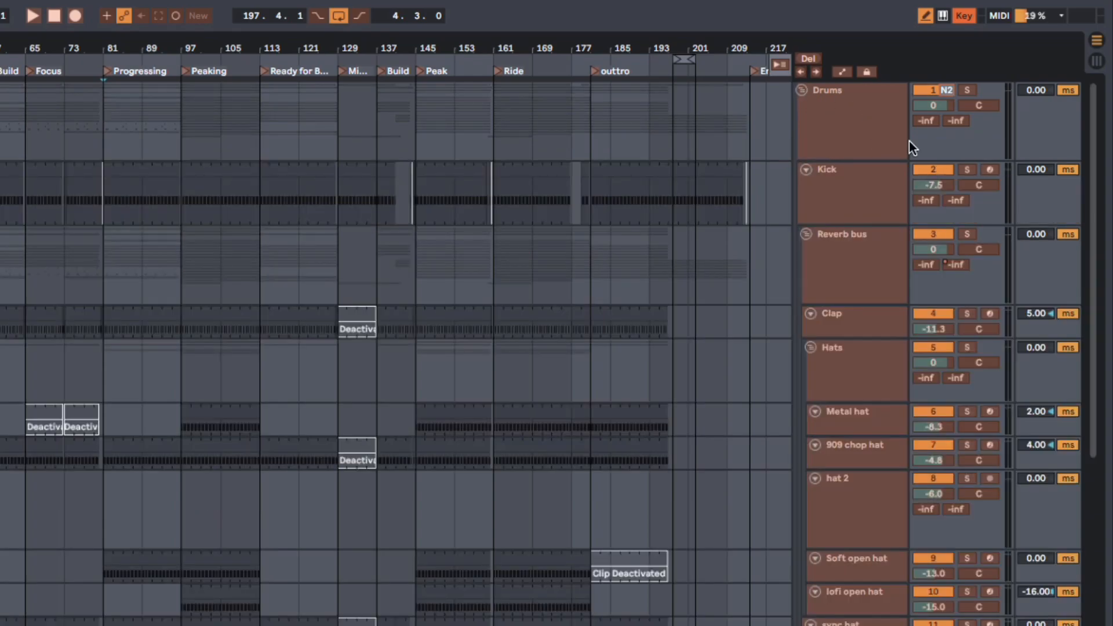
pyautogui.click(802, 89)
pyautogui.click(934, 169)
pyautogui.press('KP_3')
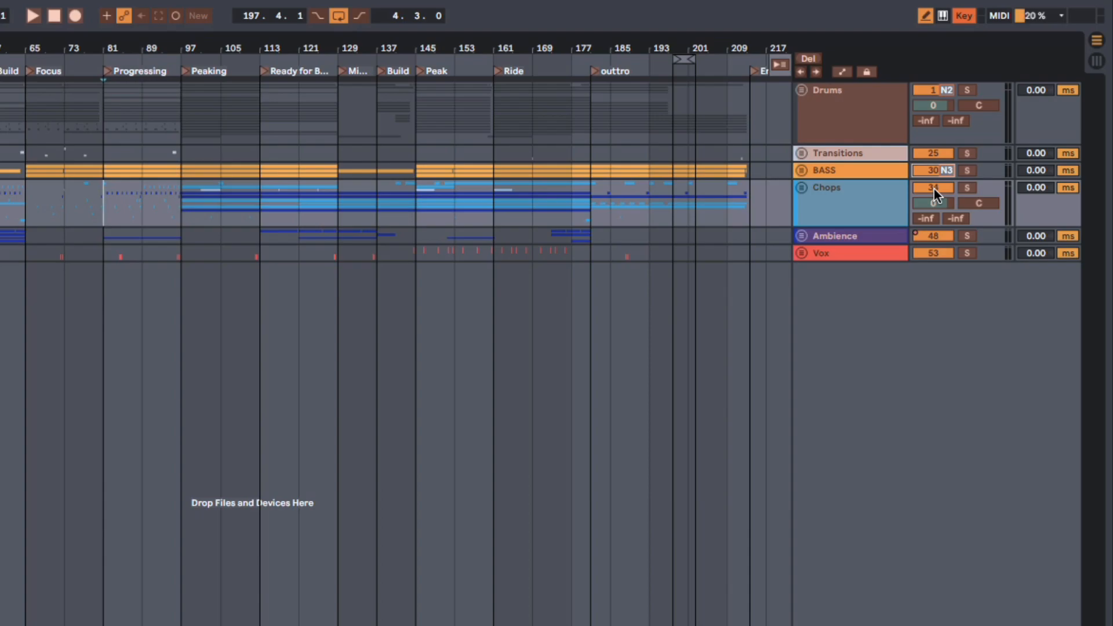
pyautogui.press('KP_4')
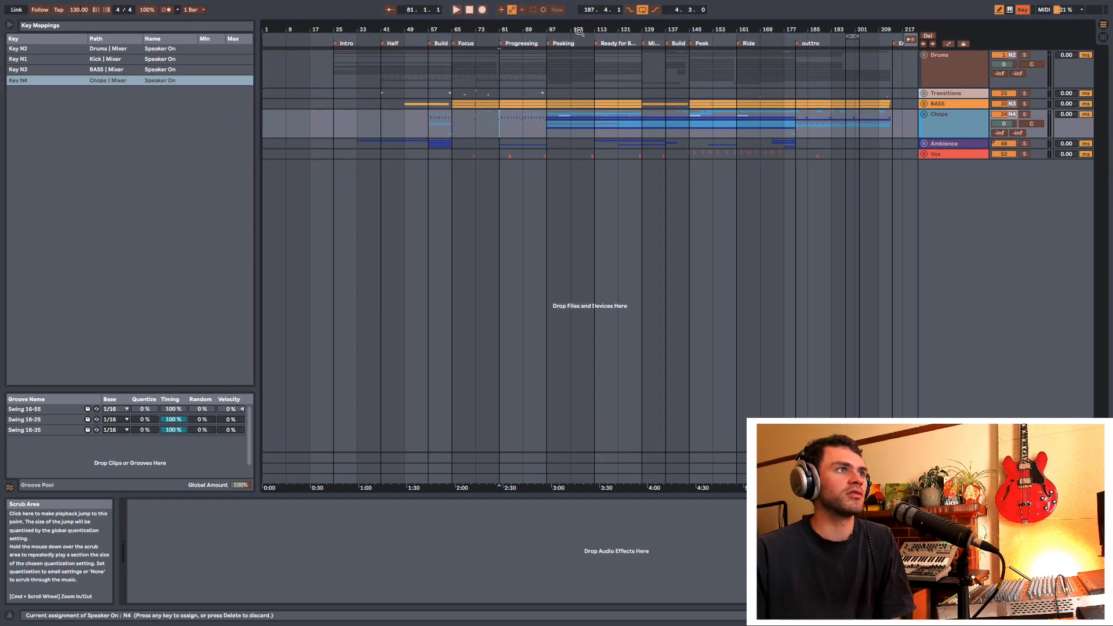
# Step: Loop the Peaking section from bar 97 to 113 and leave Key Map Mode
pyautogui.moveTo(538, 33); pyautogui.dragTo(602, 79)
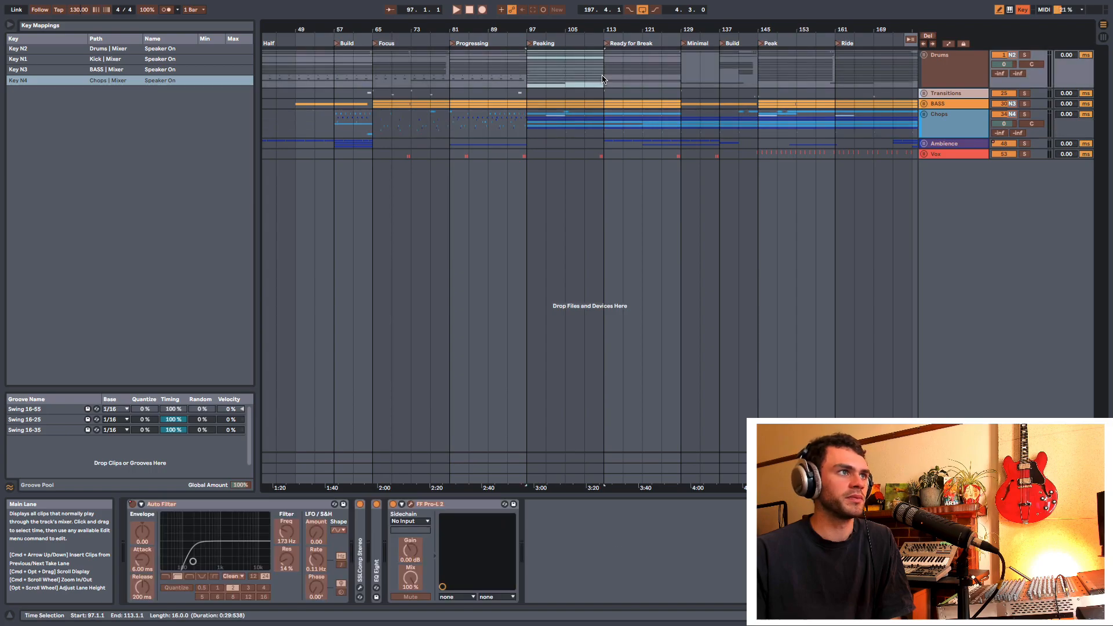
pyautogui.press('super+l')
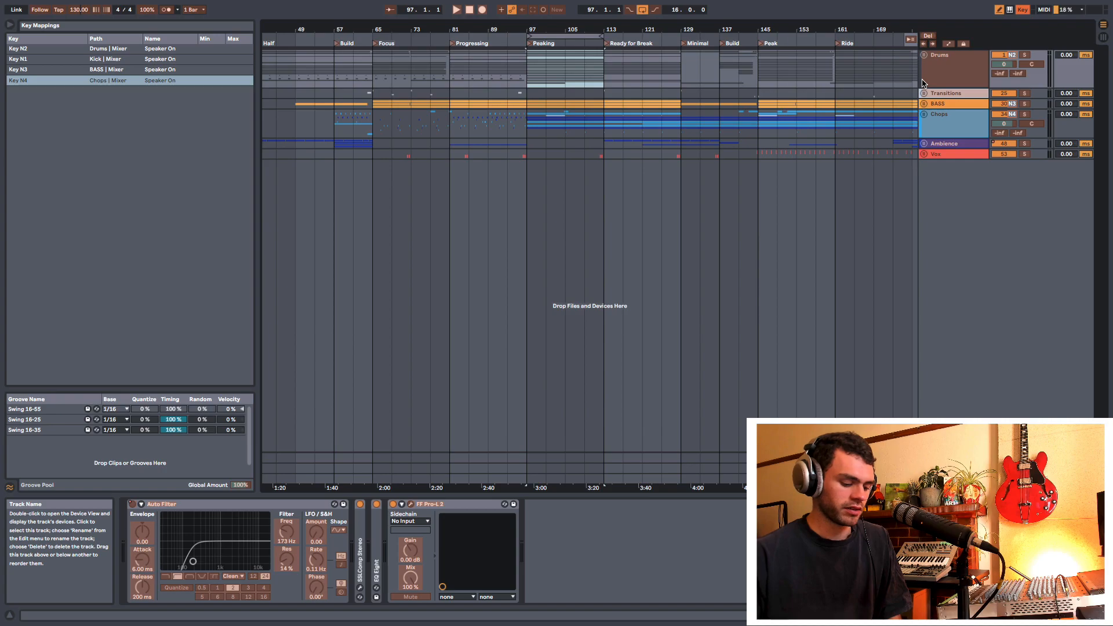
pyautogui.press('super+k')
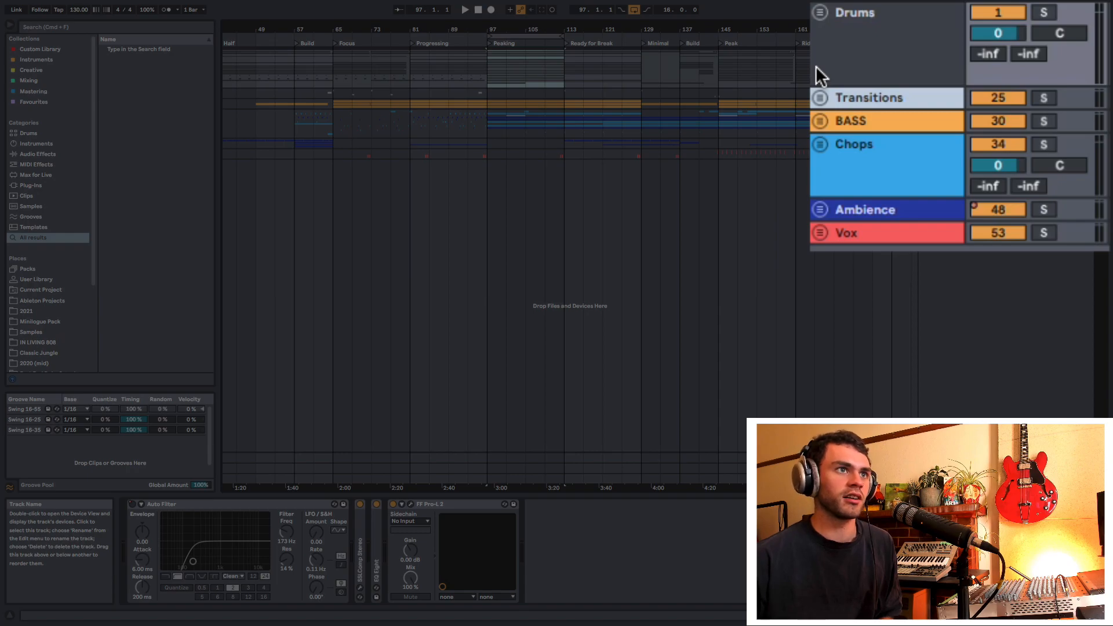
pyautogui.press('F3')
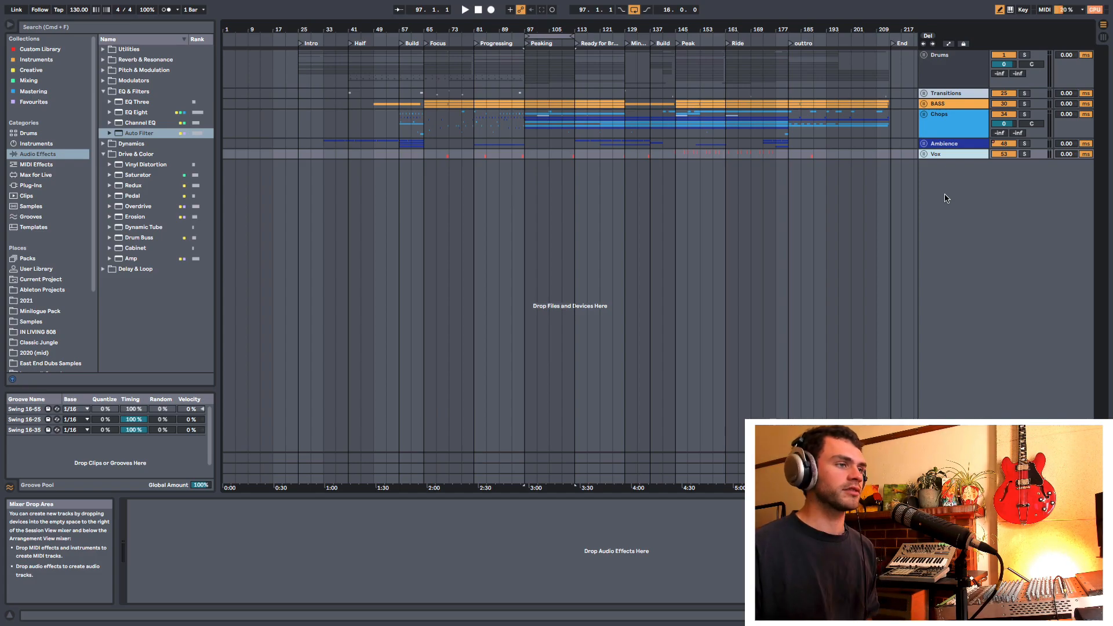
# Step: Insert a new MIDI track below Vox and inspect its default Instrument Rack with Simpler
pyautogui.press('super+shift+t')
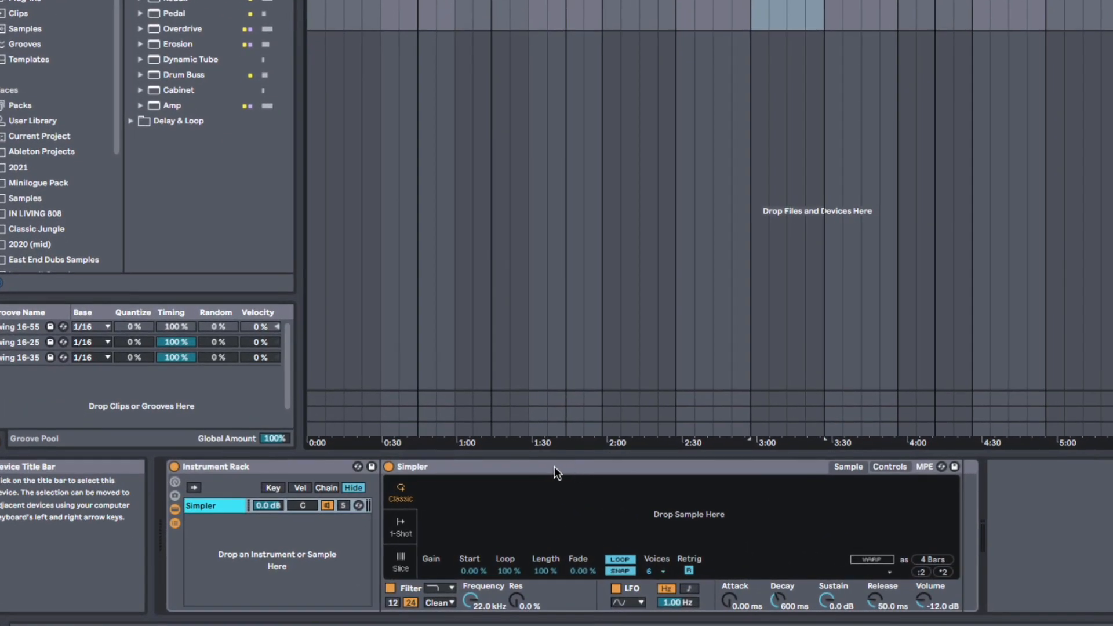
pyautogui.click(378, 504)
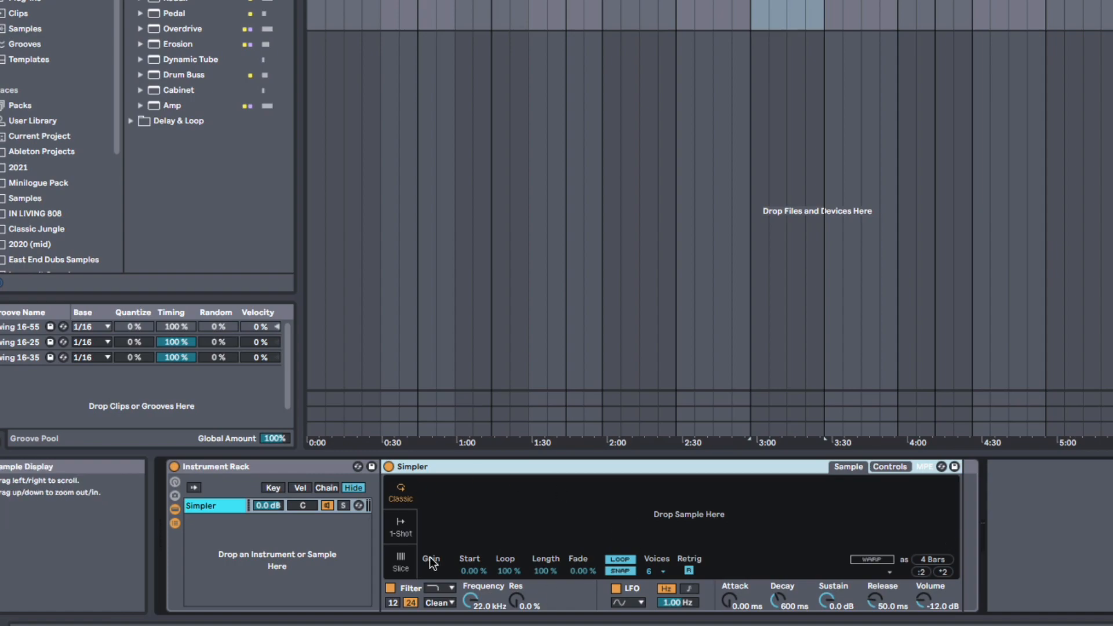
pyautogui.click(309, 466)
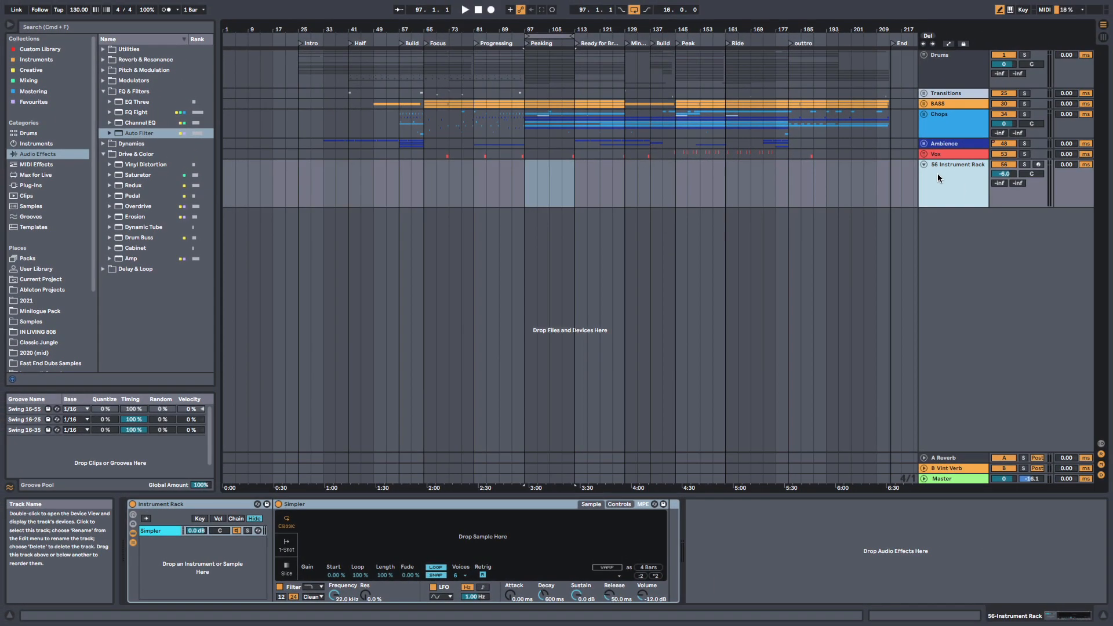
# Step: Add an Auto Filter from the EQ & Filters effects after the new track's Instrument Rack
pyautogui.click(227, 504)
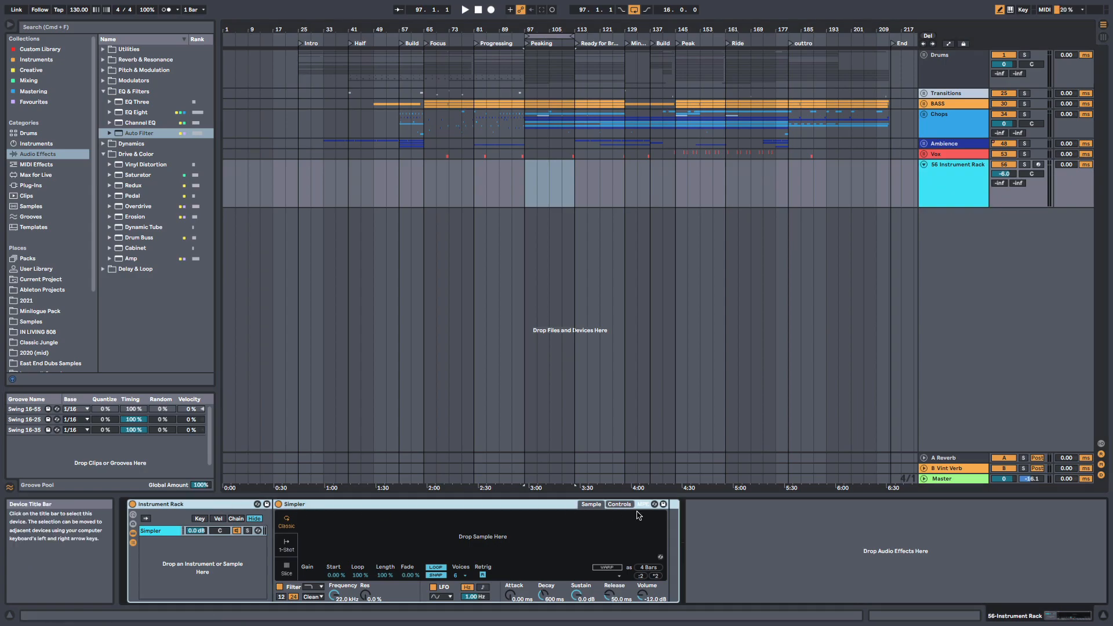
pyautogui.click(143, 134)
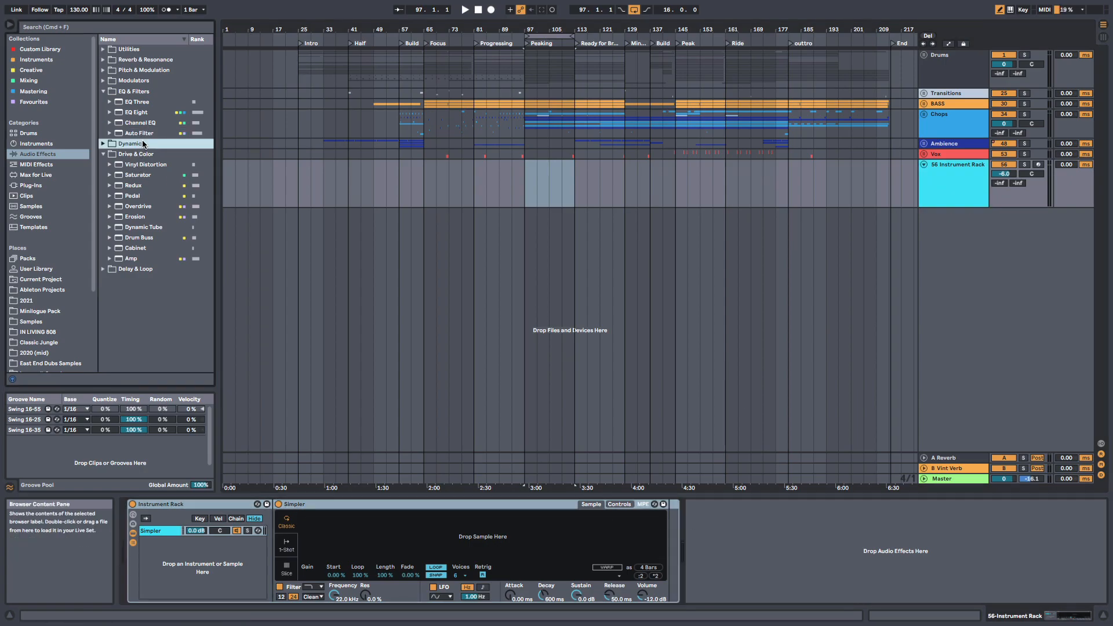
pyautogui.moveTo(481, 486); pyautogui.dragTo(743, 565)
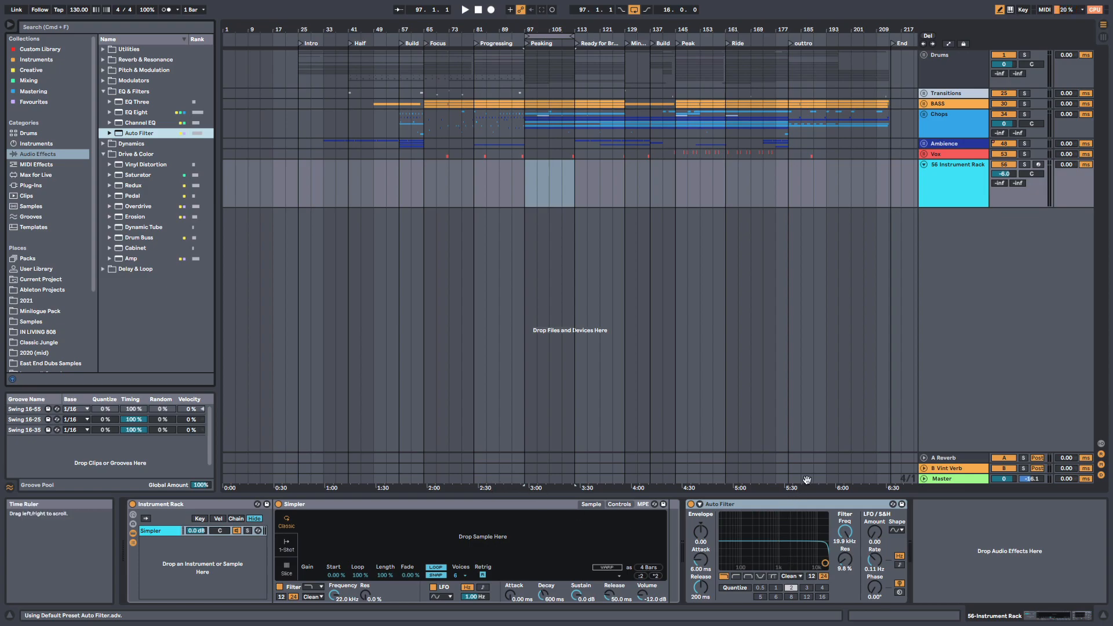
# Step: Try to save the instrument rack track as the default MIDI track, cancelling the overwrite of the existing one
pyautogui.rightClick(952, 188)
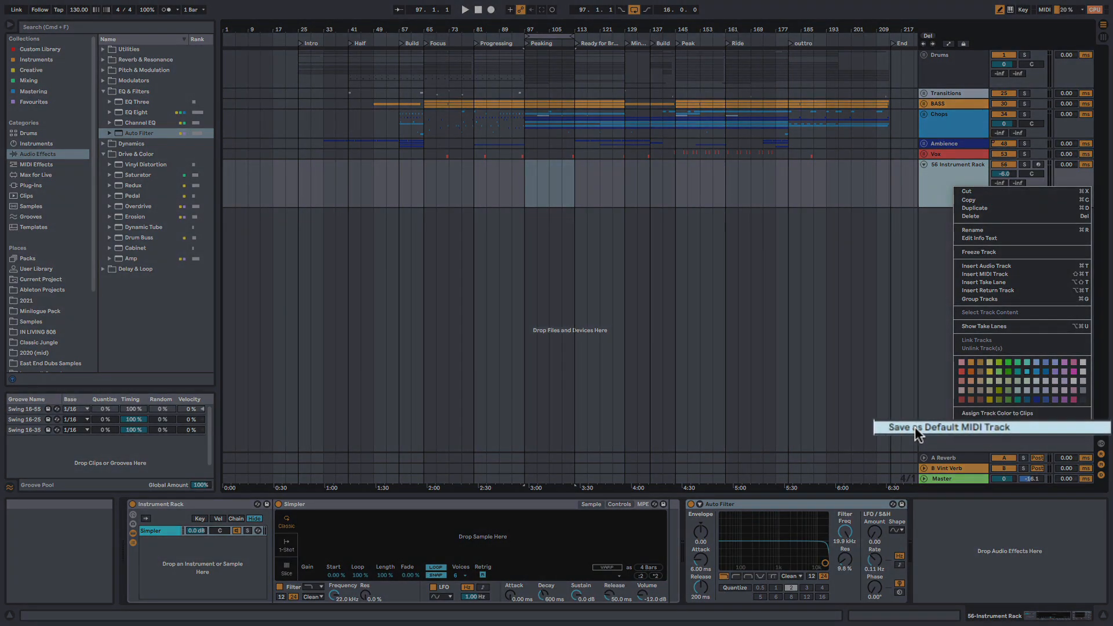
pyautogui.click(940, 427)
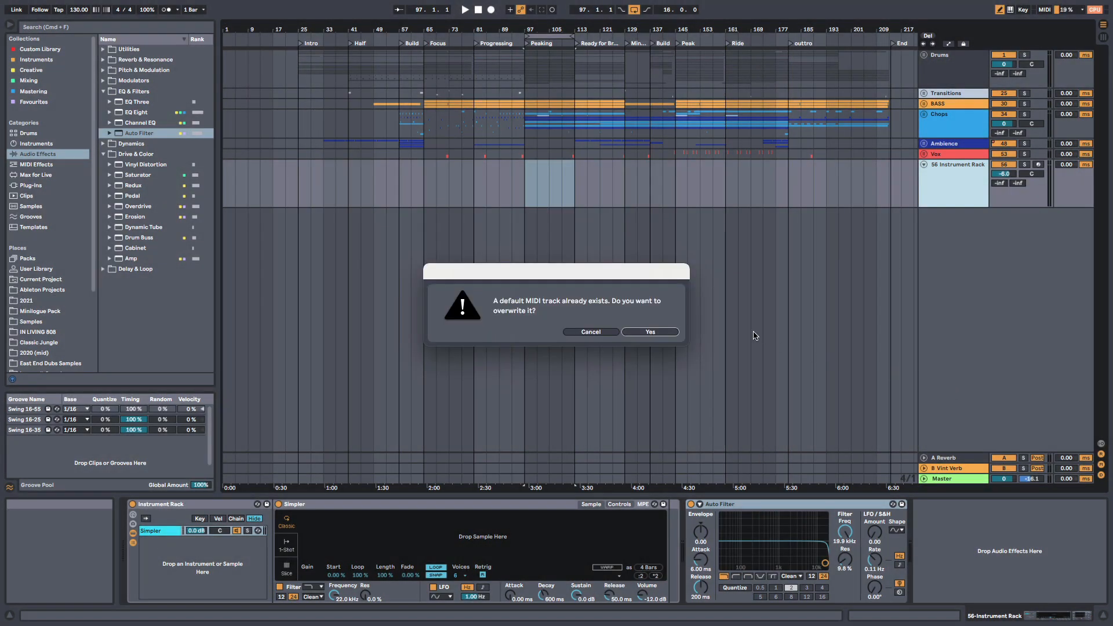
pyautogui.click(587, 333)
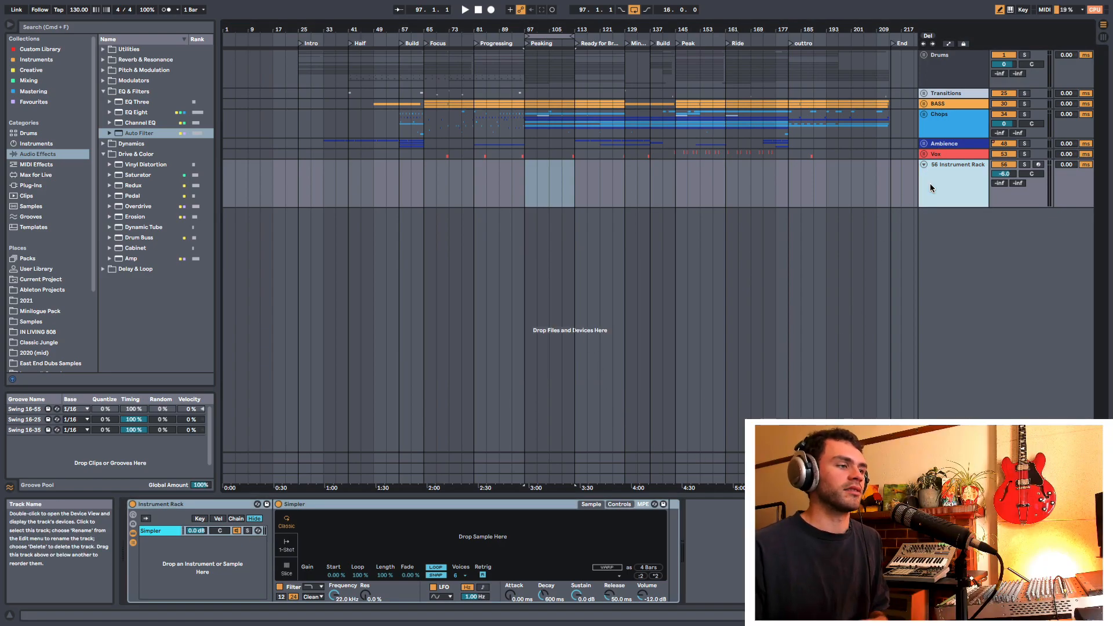
# Step: Add an EQ Eight after the track's Instrument Rack and look through its bands 4, 5 and 6
pyautogui.click(139, 112)
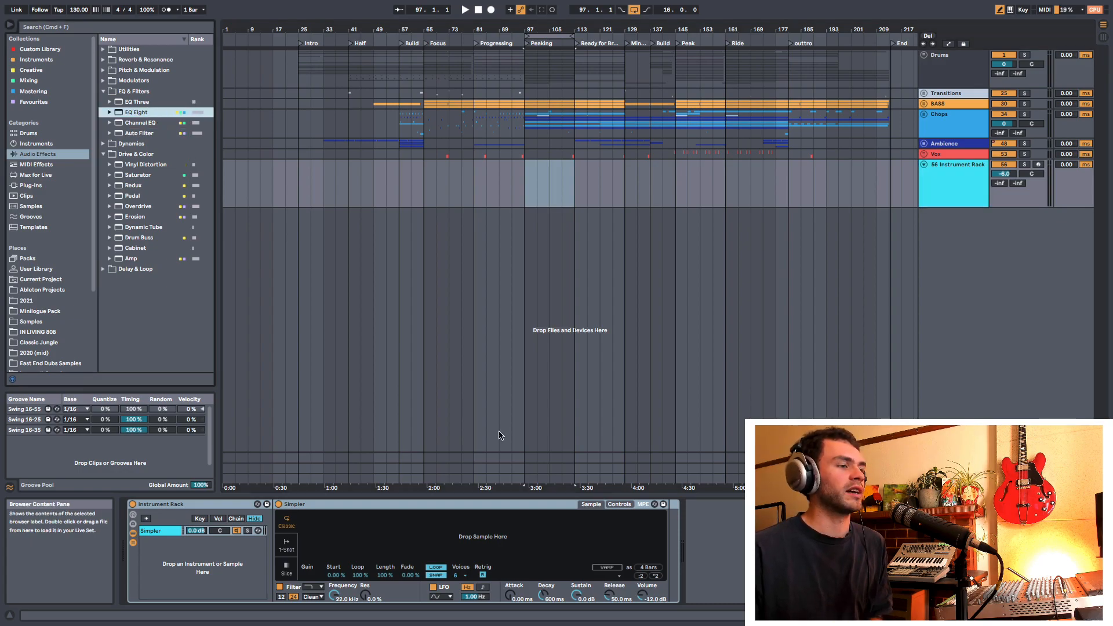
pyautogui.moveTo(499, 434); pyautogui.dragTo(803, 586)
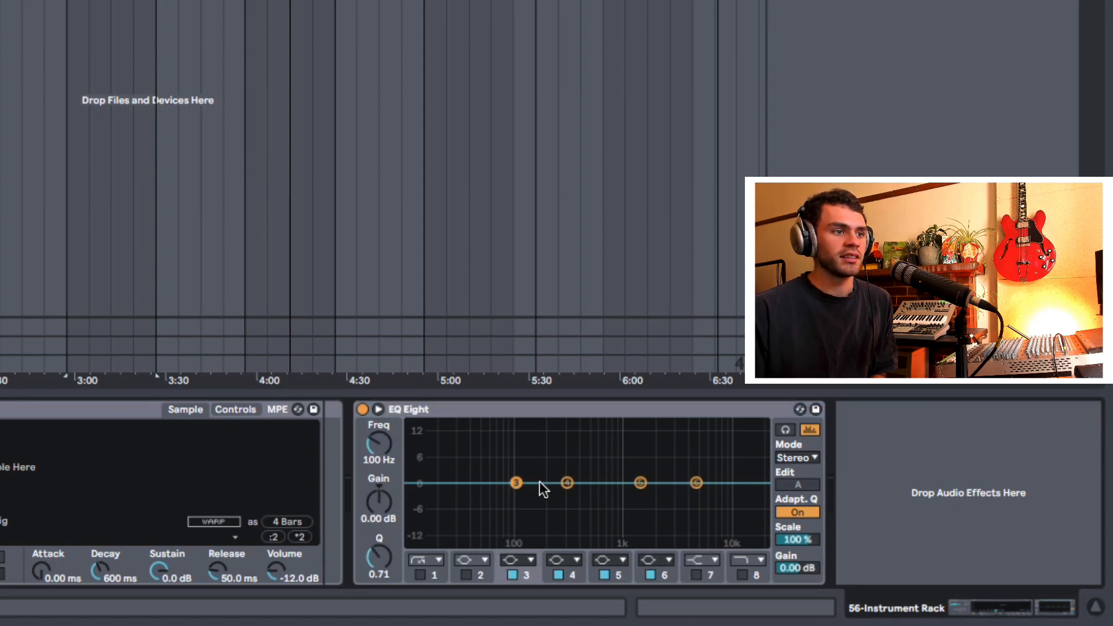
pyautogui.click(567, 483)
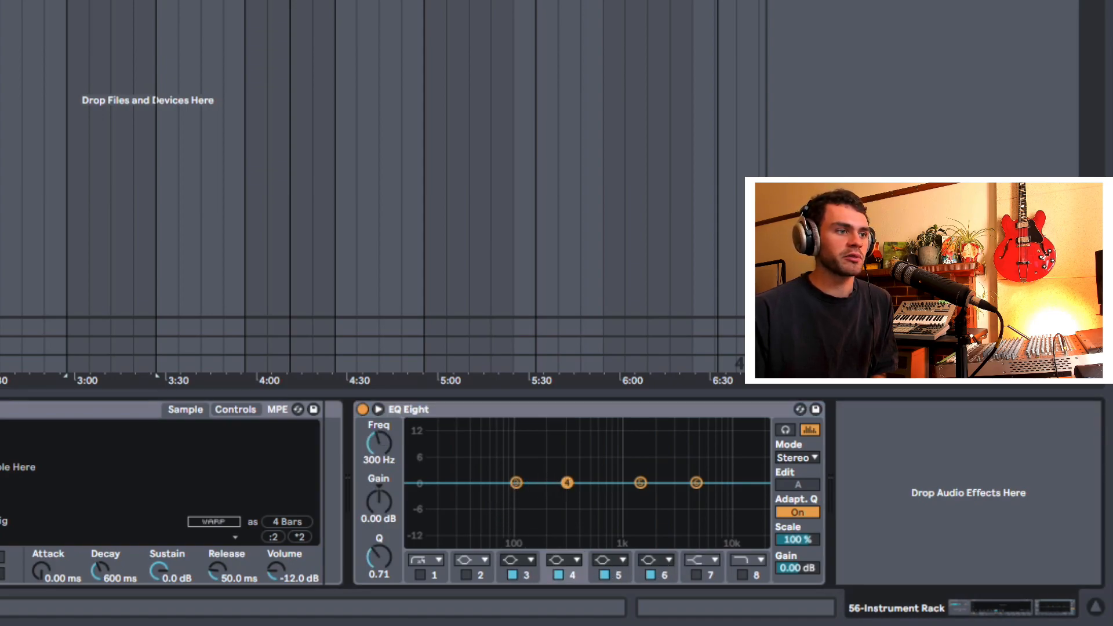
pyautogui.click(640, 483)
pyautogui.click(695, 484)
# Step: Set EQ Eight's band 3 to 100 Hz with a gain of -0.62 dB, and raise band 5's frequency
pyautogui.moveTo(516, 483); pyautogui.dragTo(496, 485)
pyautogui.click(380, 461)
pyautogui.write('100')
pyautogui.press('Return')
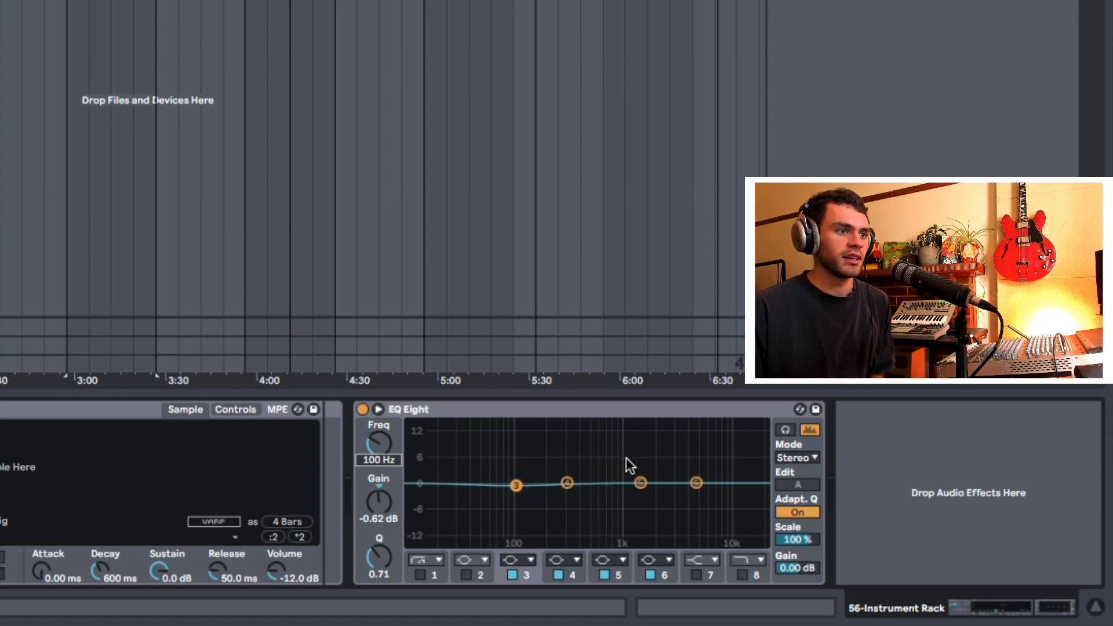
pyautogui.click(566, 483)
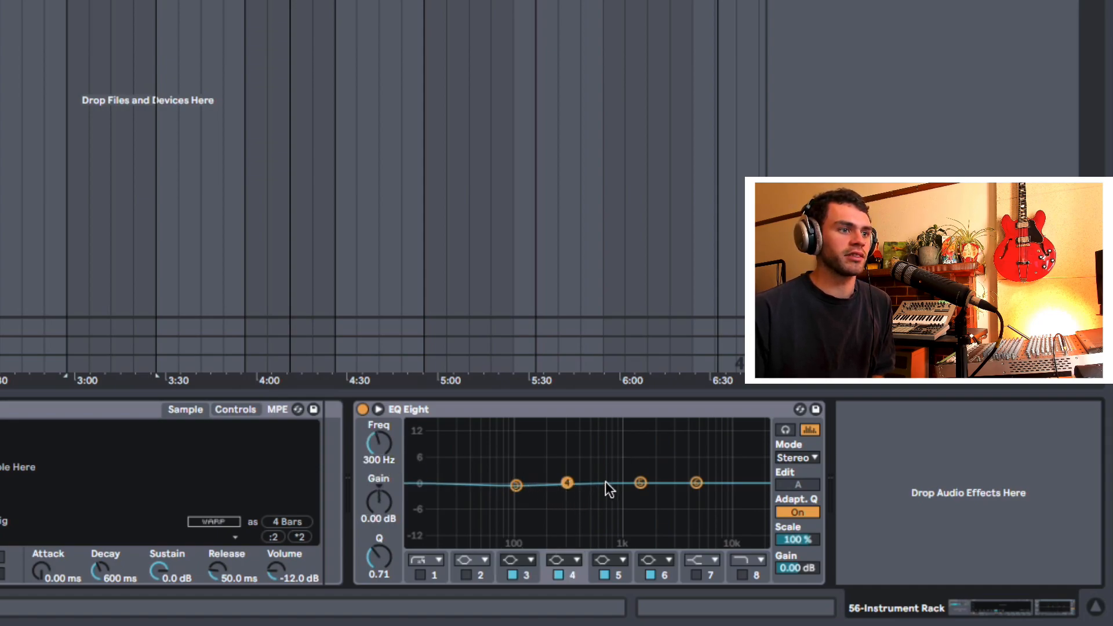
pyautogui.click(641, 483)
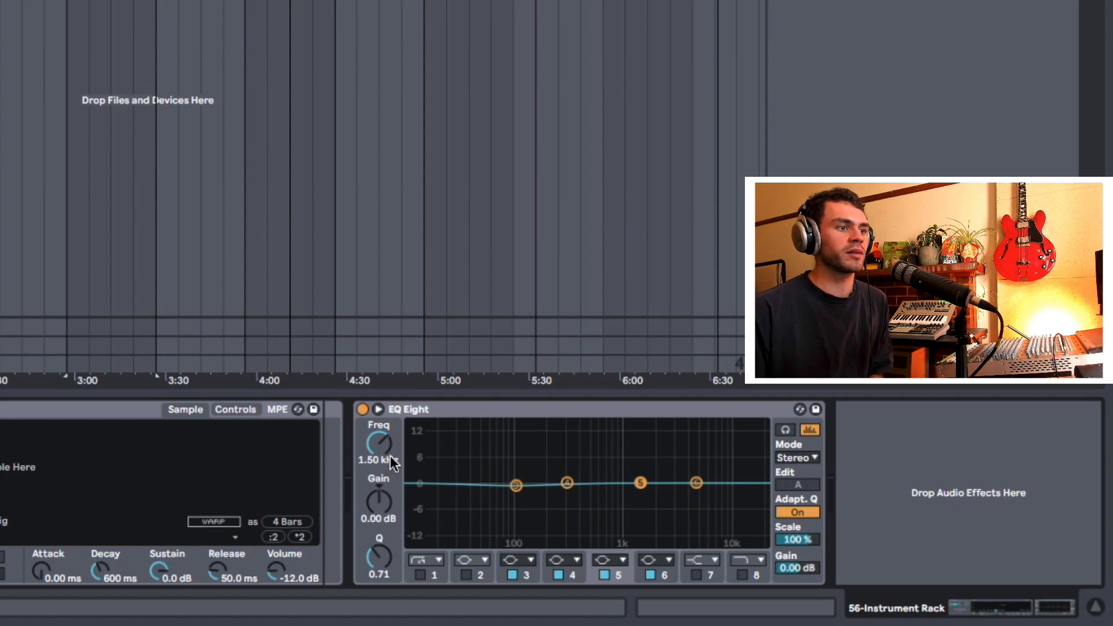
pyautogui.moveTo(384, 492); pyautogui.dragTo(387, 457)
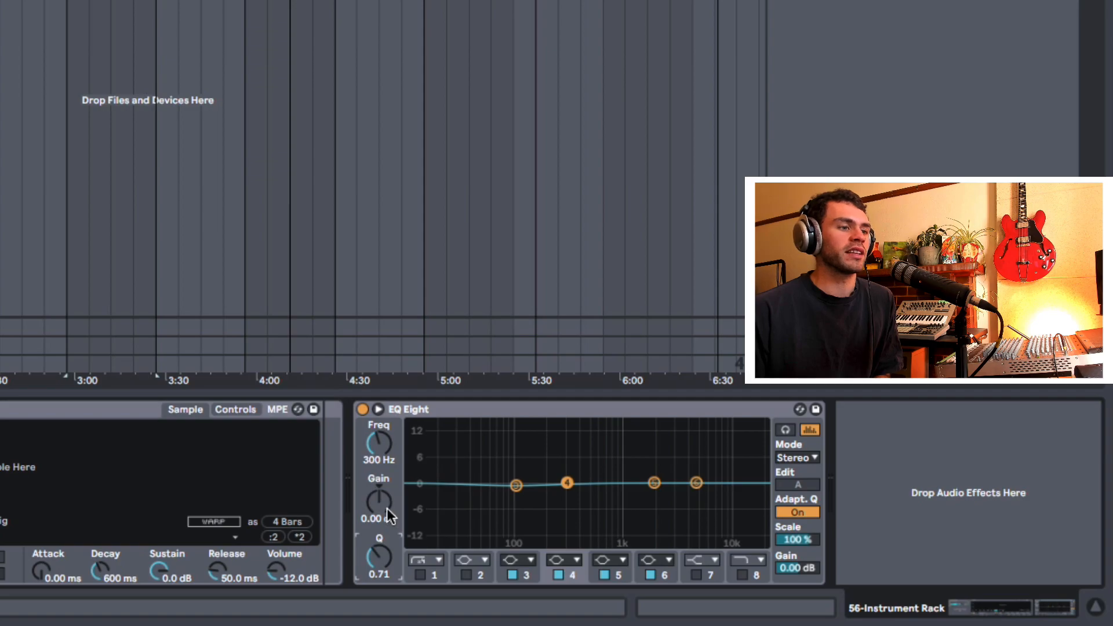
# Step: Enable EQ band 2, try a 4.52 dB cut with Q at 1.14, and reset its gain to 0 dB
pyautogui.moveTo(378, 555); pyautogui.dragTo(377, 545)
pyautogui.doubleClick(374, 544)
pyautogui.click(467, 575)
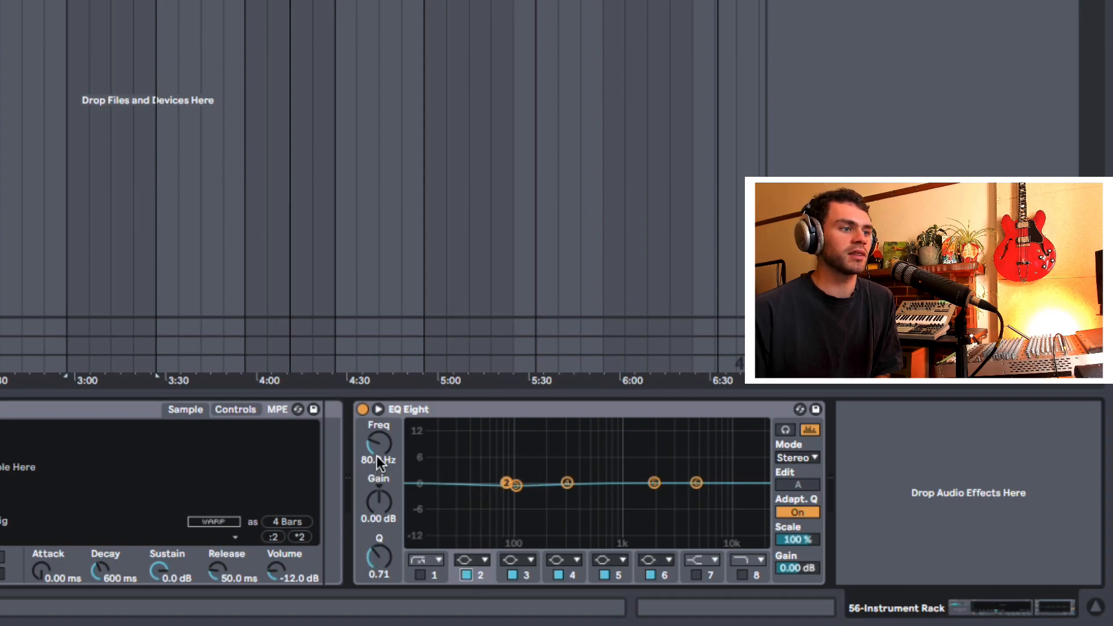
pyautogui.moveTo(382, 499); pyautogui.dragTo(382, 481)
pyautogui.moveTo(379, 557)
pyautogui.mouseDown()
pyautogui.moveTo(376, 527)
pyautogui.moveTo(376, 571)
pyautogui.mouseUp()
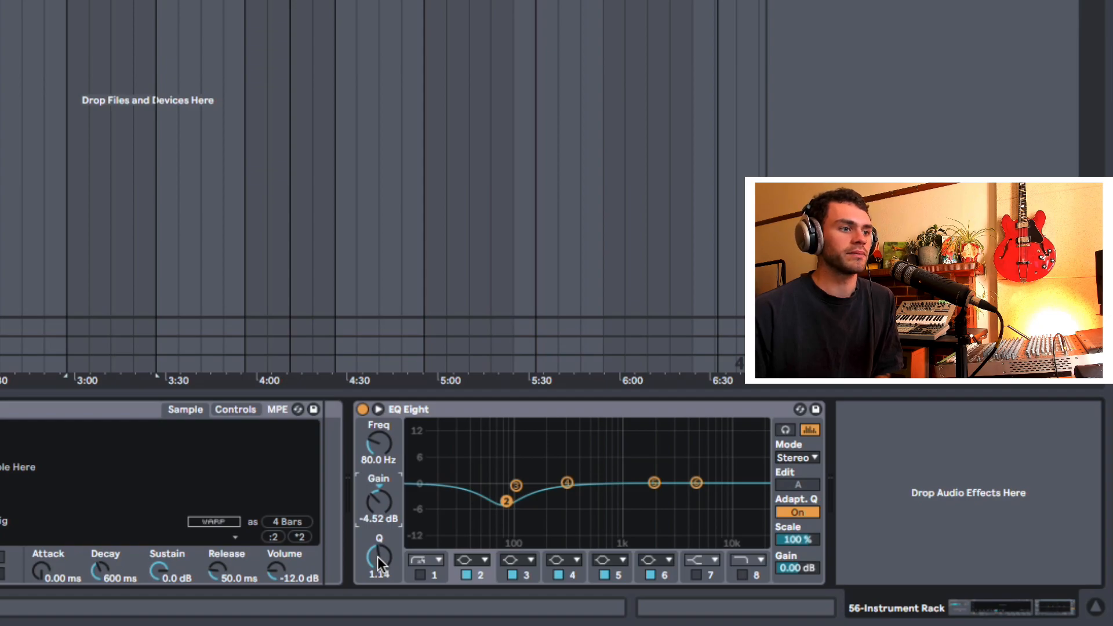
pyautogui.press('Delete')
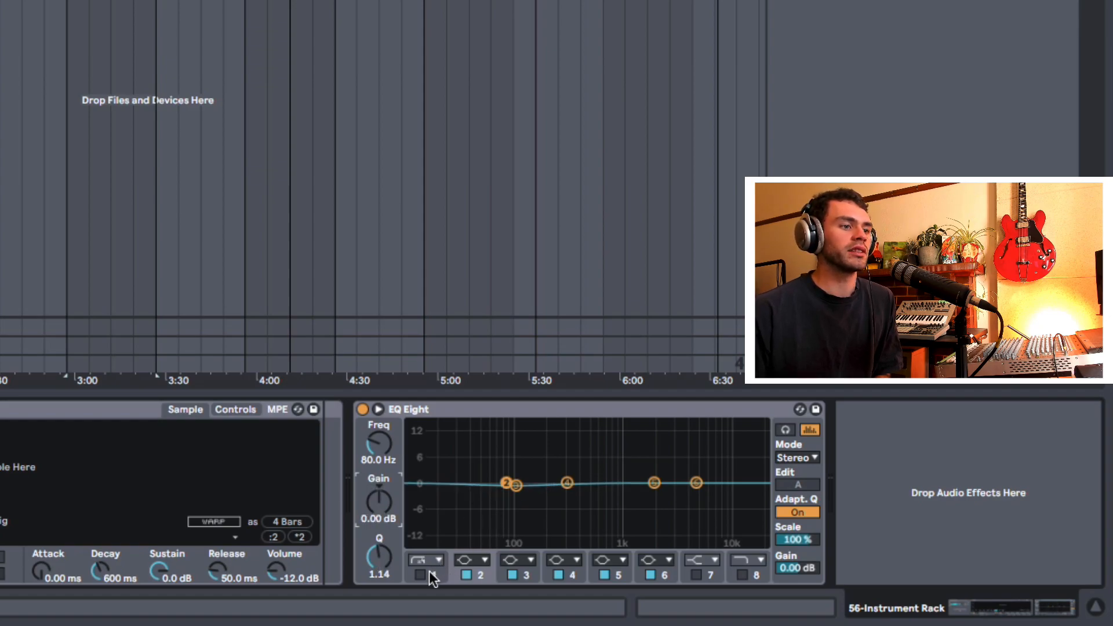
# Step: Try EQ band 1's 40 Hz low cut on and off, leaving the band disabled
pyautogui.click(421, 574)
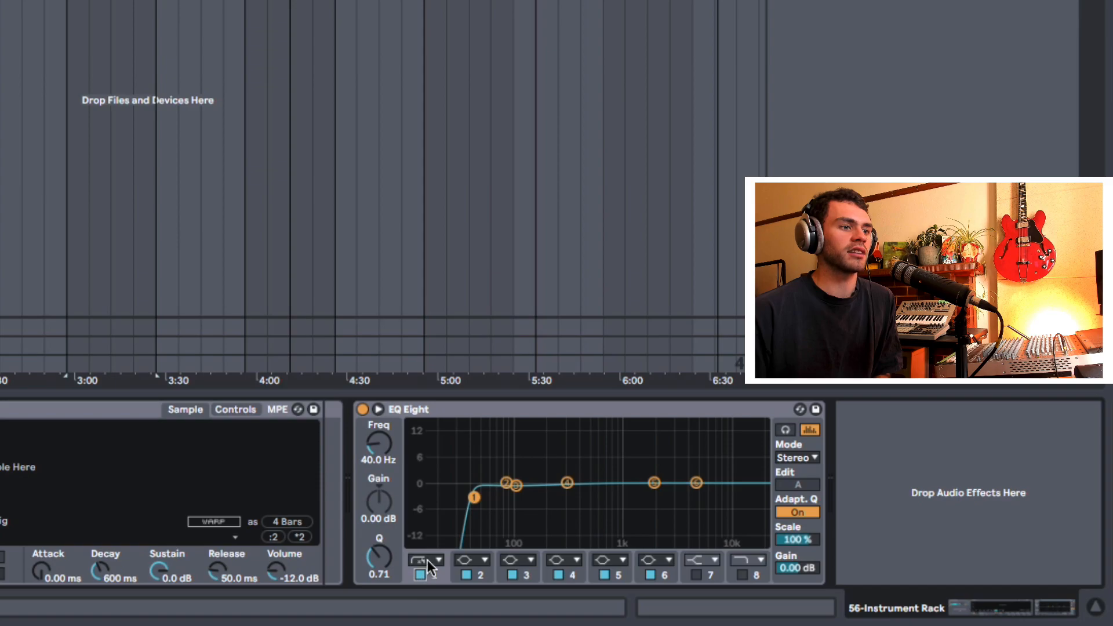
pyautogui.click(421, 573)
pyautogui.click(421, 573)
pyautogui.click(421, 573)
pyautogui.click(421, 573)
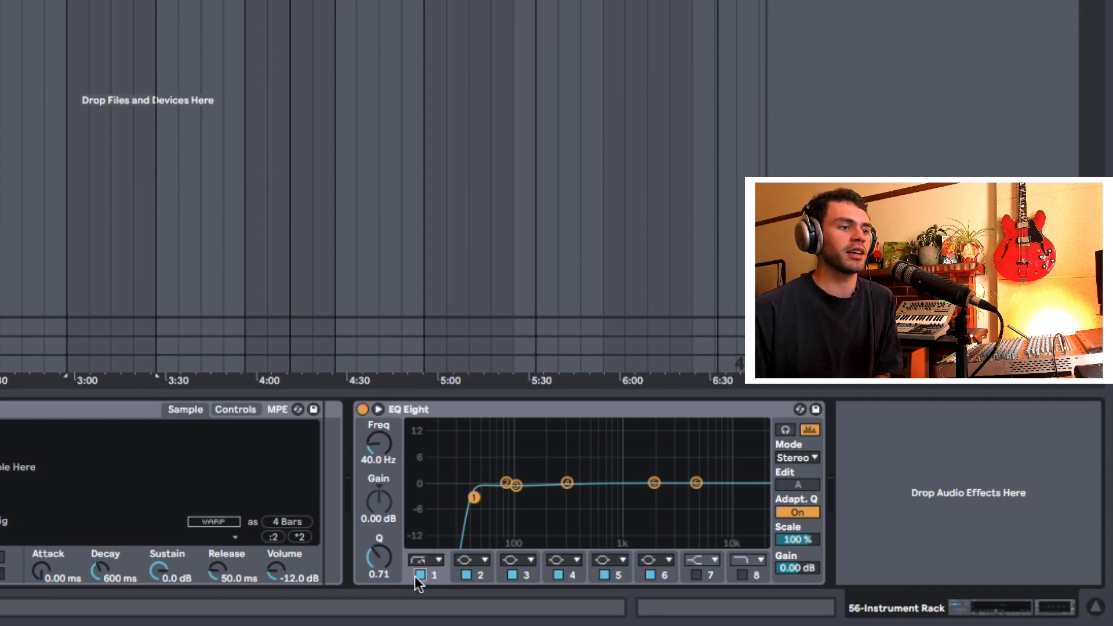
pyautogui.moveTo(383, 461)
pyautogui.mouseDown()
pyautogui.moveTo(382, 438)
pyautogui.moveTo(374, 451)
pyautogui.mouseUp()
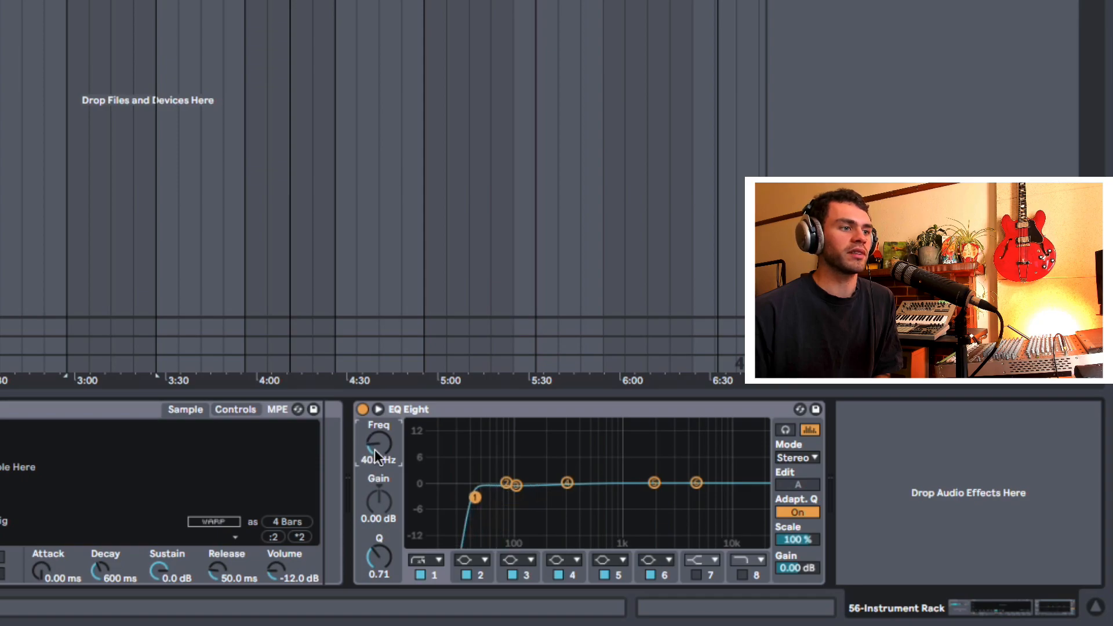
pyautogui.click(420, 575)
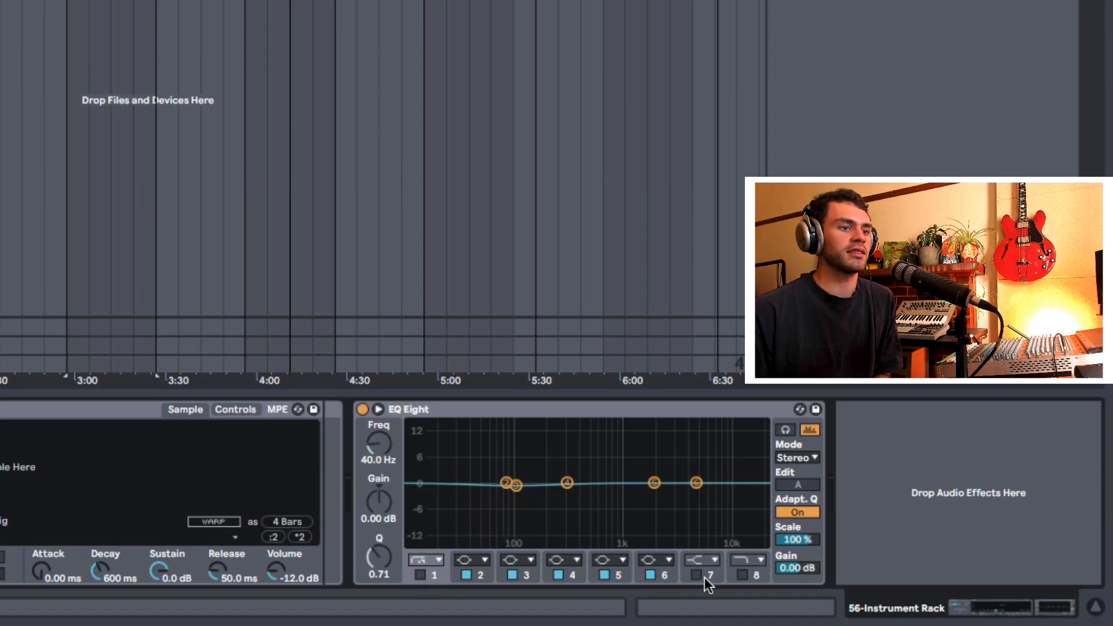
# Step: Try EQ band 7's high shelf and disable it, then enable band 8's high cut at 18 kHz
pyautogui.click(697, 575)
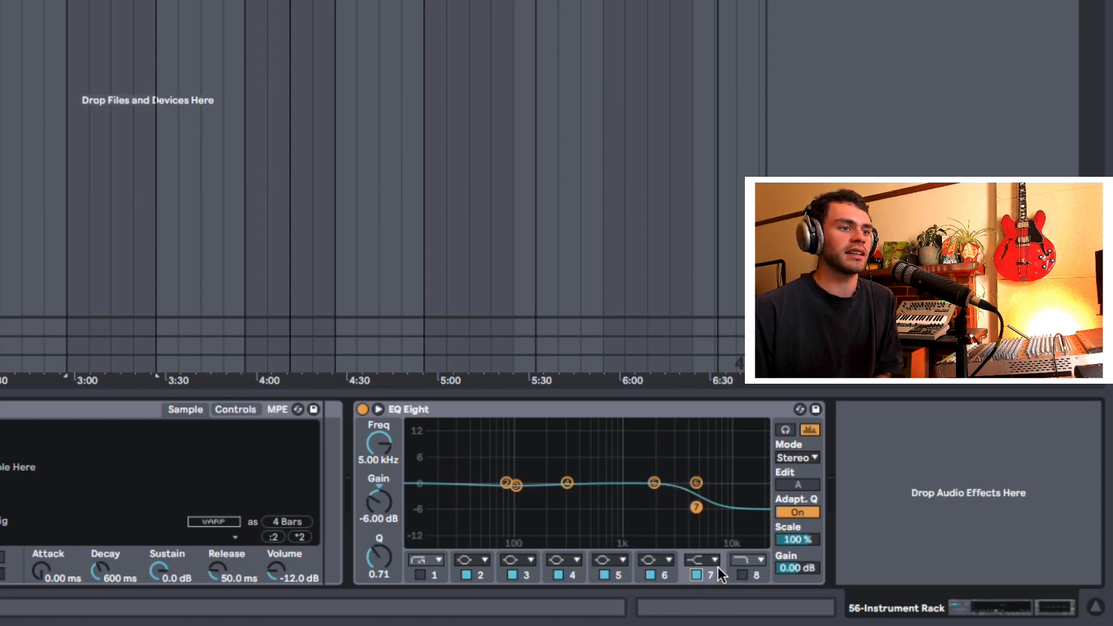
pyautogui.click(700, 576)
pyautogui.click(742, 575)
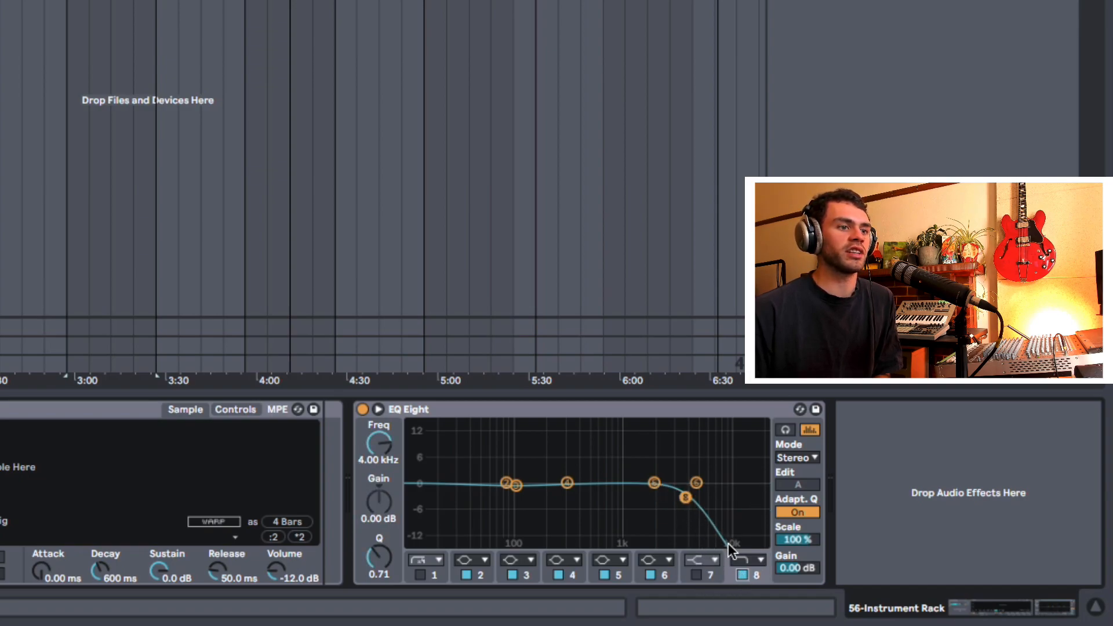
pyautogui.moveTo(396, 456)
pyautogui.mouseDown()
pyautogui.moveTo(392, 468)
pyautogui.moveTo(387, 450)
pyautogui.mouseUp()
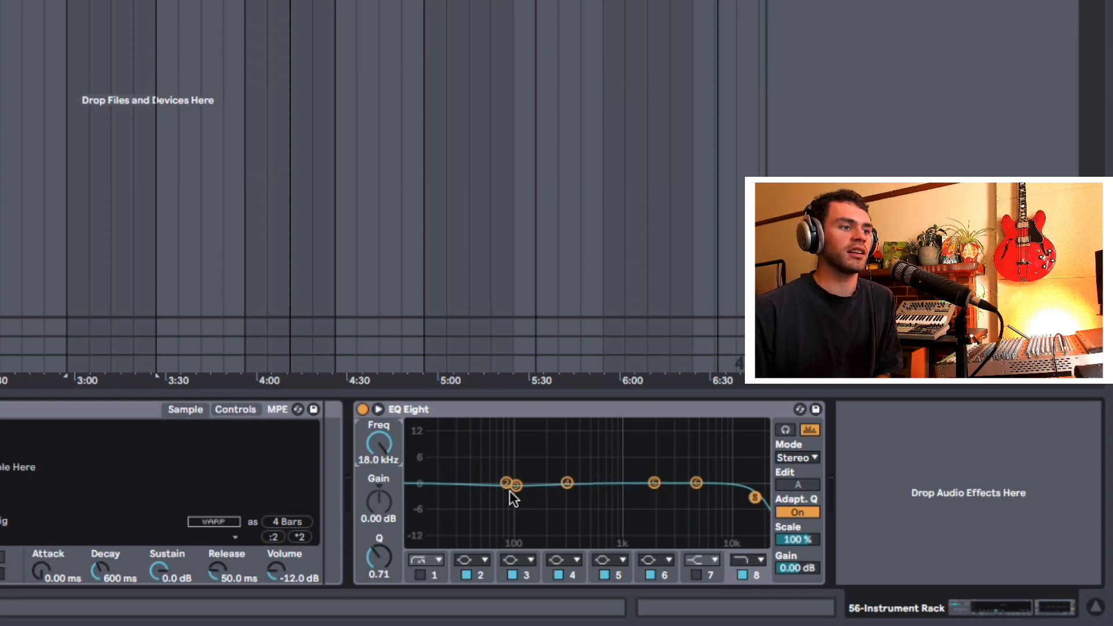
# Step: Show EQ Eight's option for saving its settings as the default preset, and dismiss it without saving
pyautogui.click(506, 409)
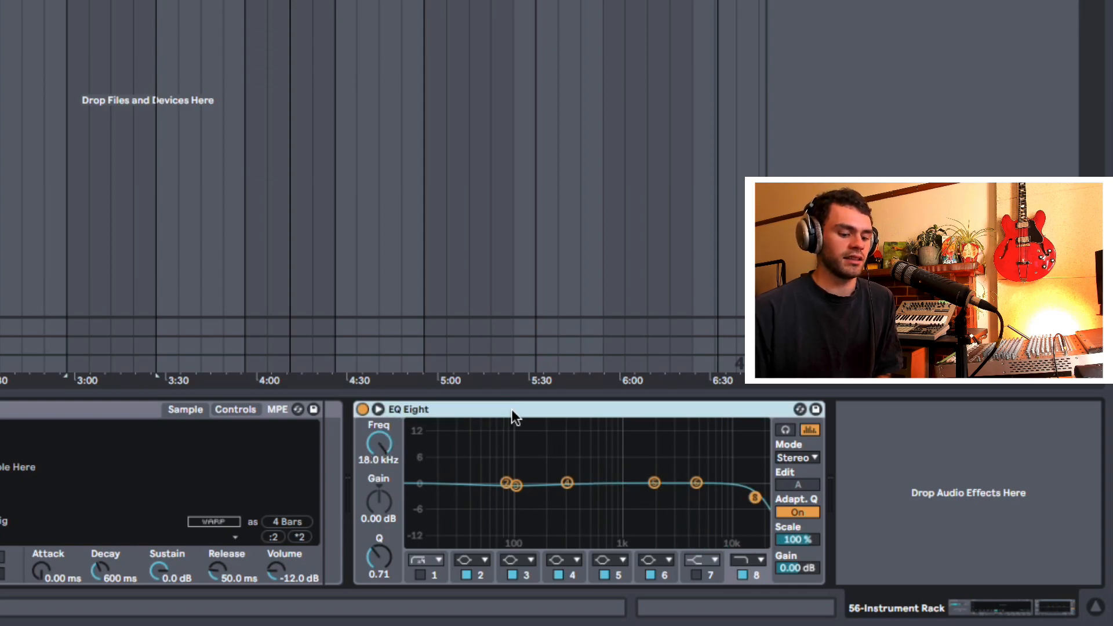
pyautogui.rightClick(581, 405)
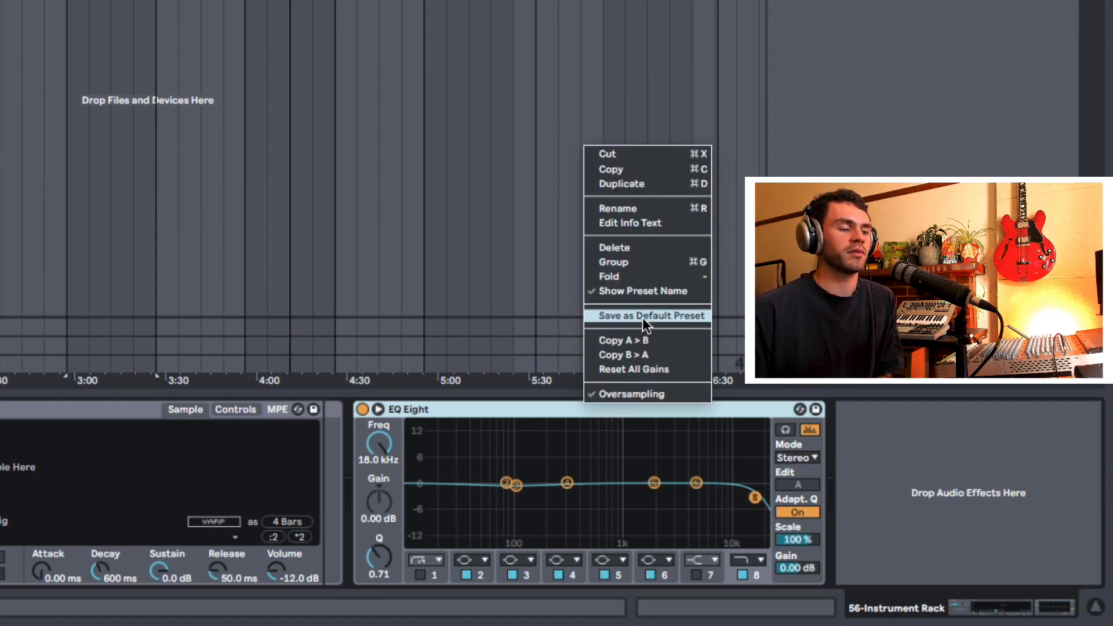
pyautogui.click(977, 484)
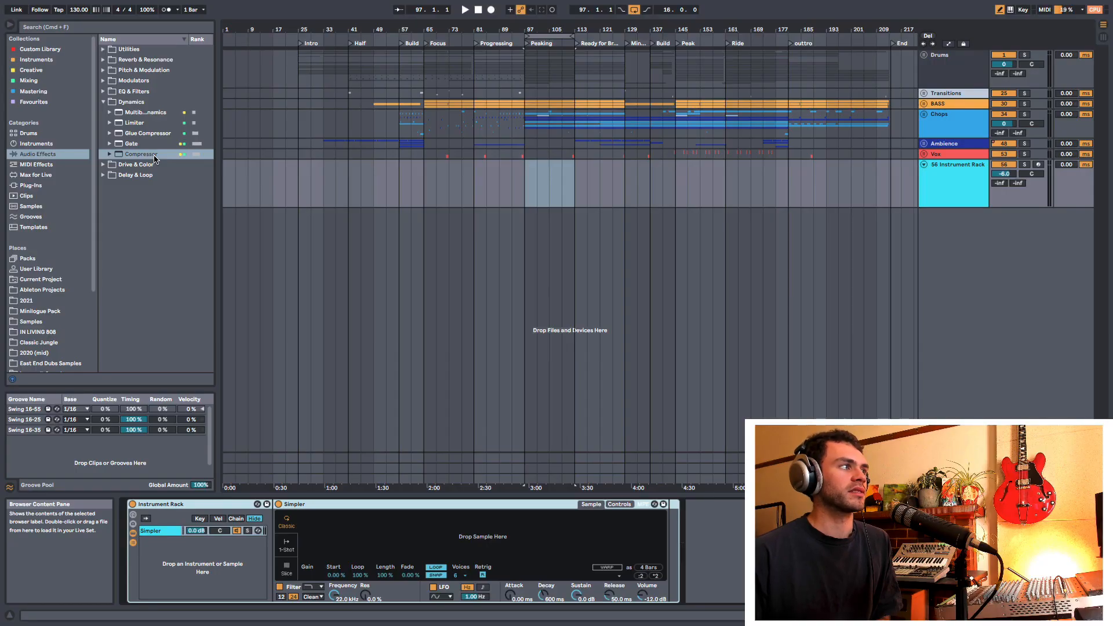
# Step: Add a Compressor in place of EQ Eight, toggle Makeup, and try saving it as the default preset, cancelling the overwrite
pyautogui.doubleClick(151, 155)
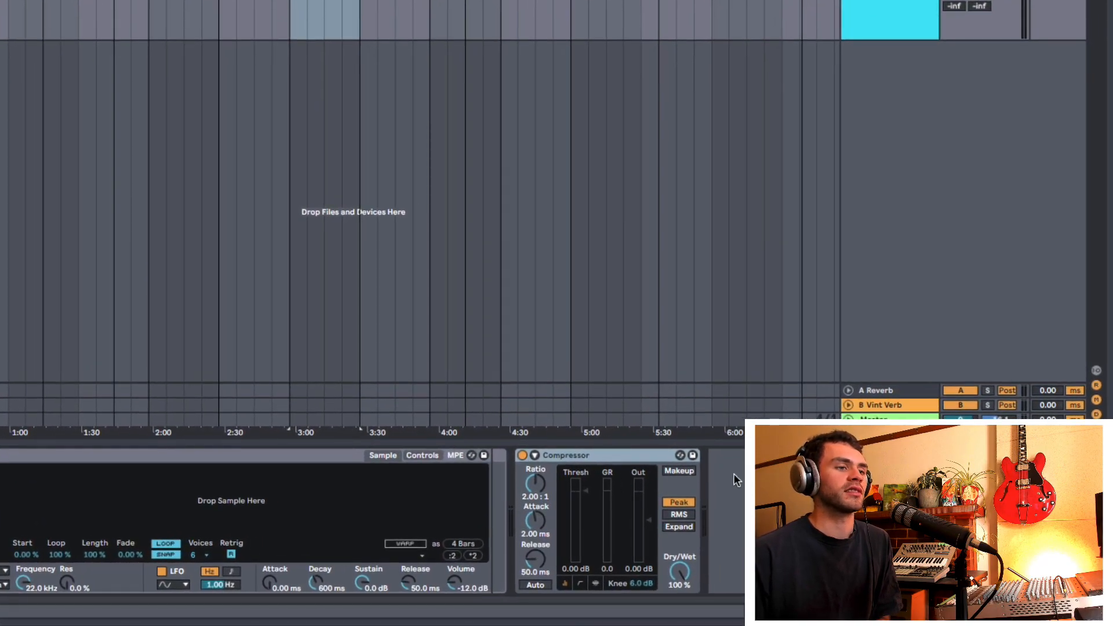
pyautogui.click(681, 471)
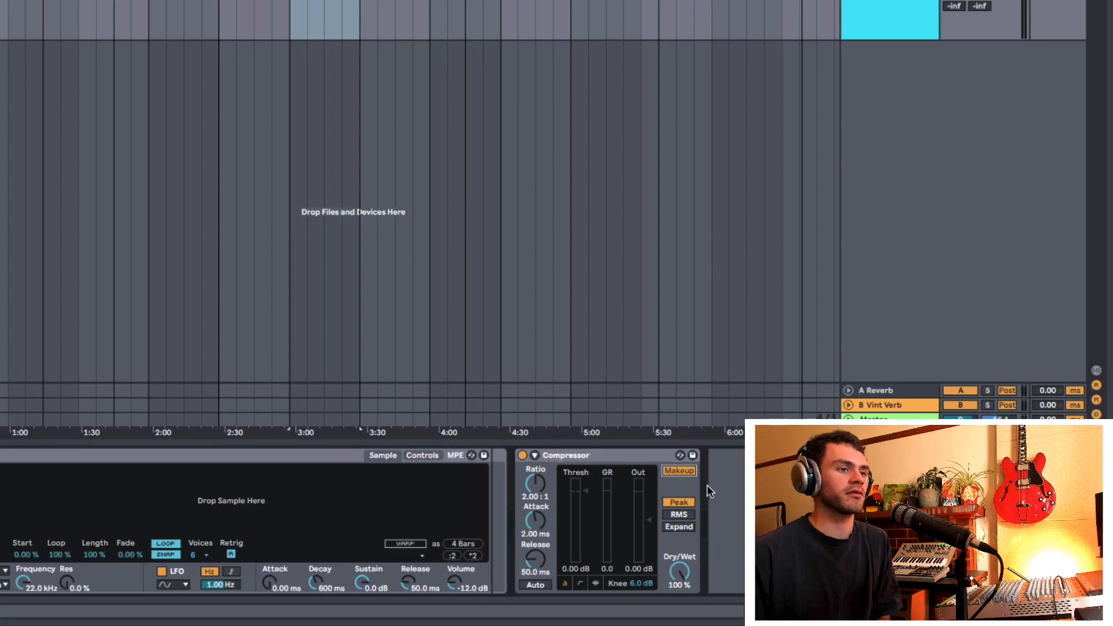
pyautogui.rightClick(628, 457)
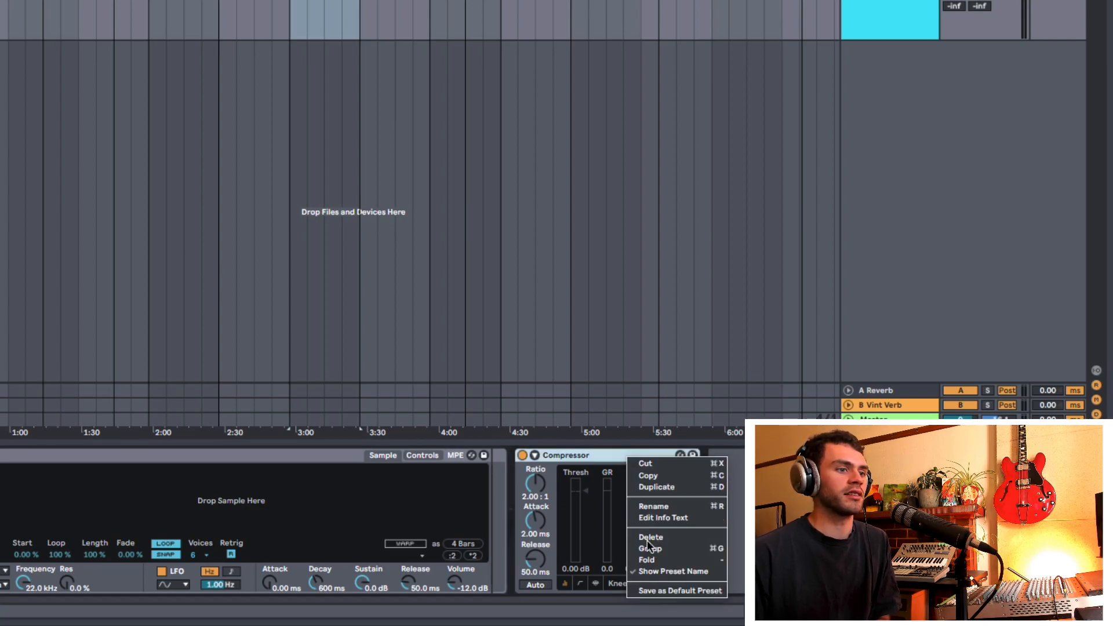
pyautogui.click(662, 591)
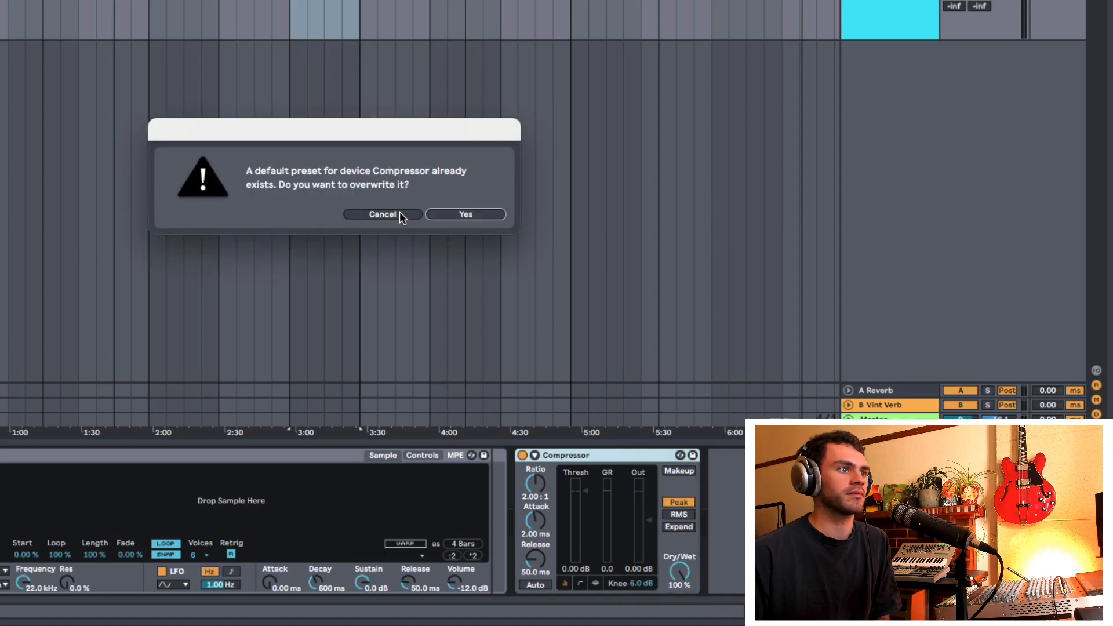
pyautogui.click(399, 212)
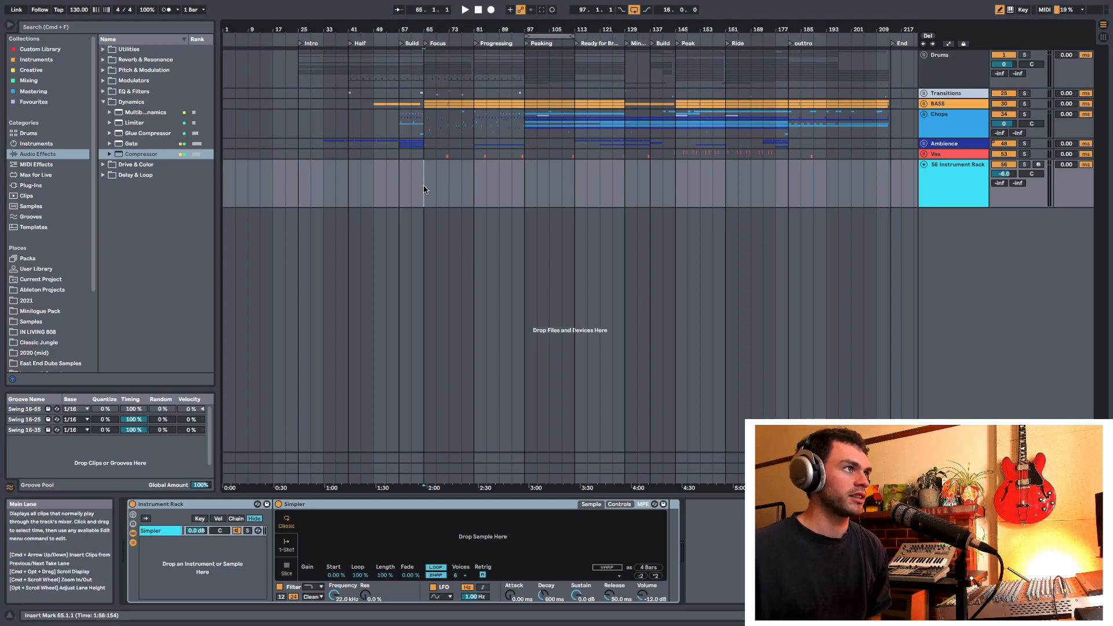
# Step: Check the Audio and File/Folder preferences, close them, and look over the Live Set's file commands
pyautogui.press('super+comma')
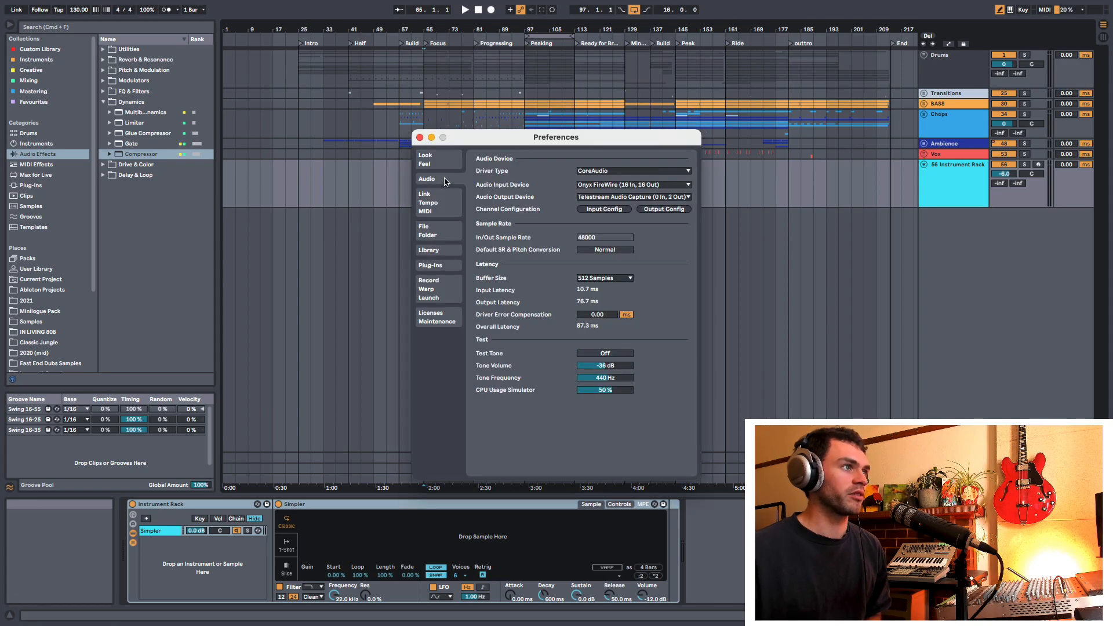
pyautogui.press('super+comma')
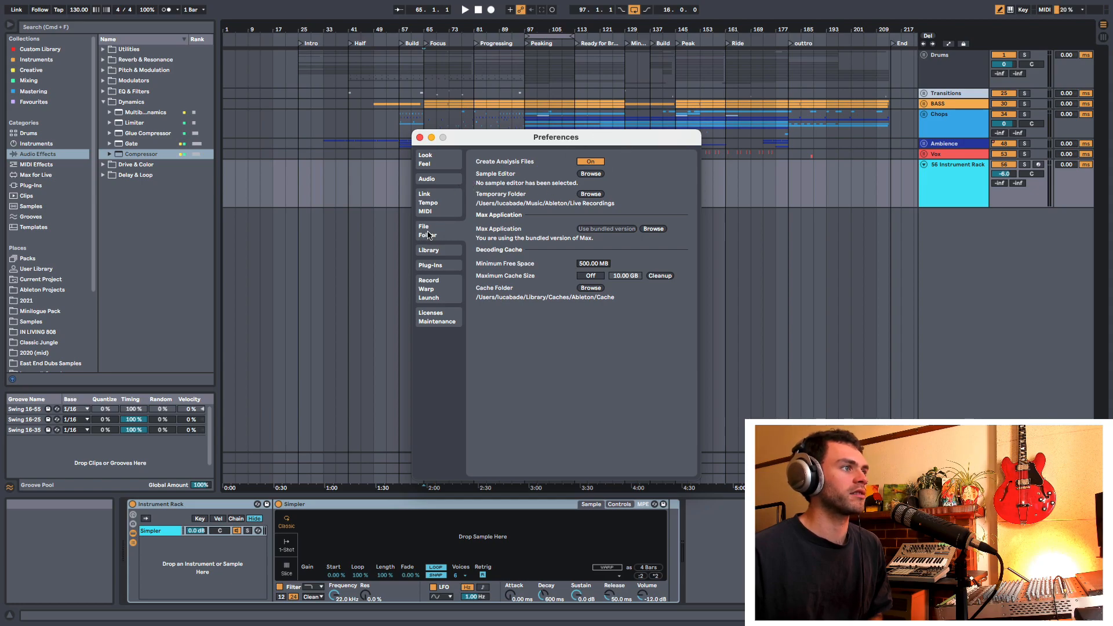
pyautogui.click(420, 138)
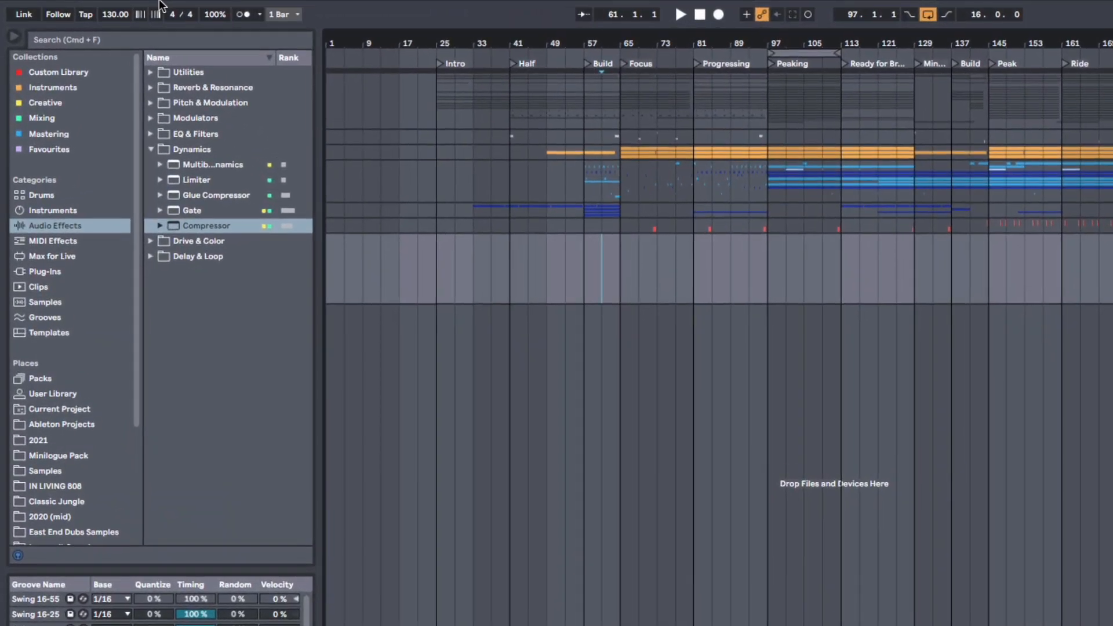
pyautogui.moveTo(159, 5)
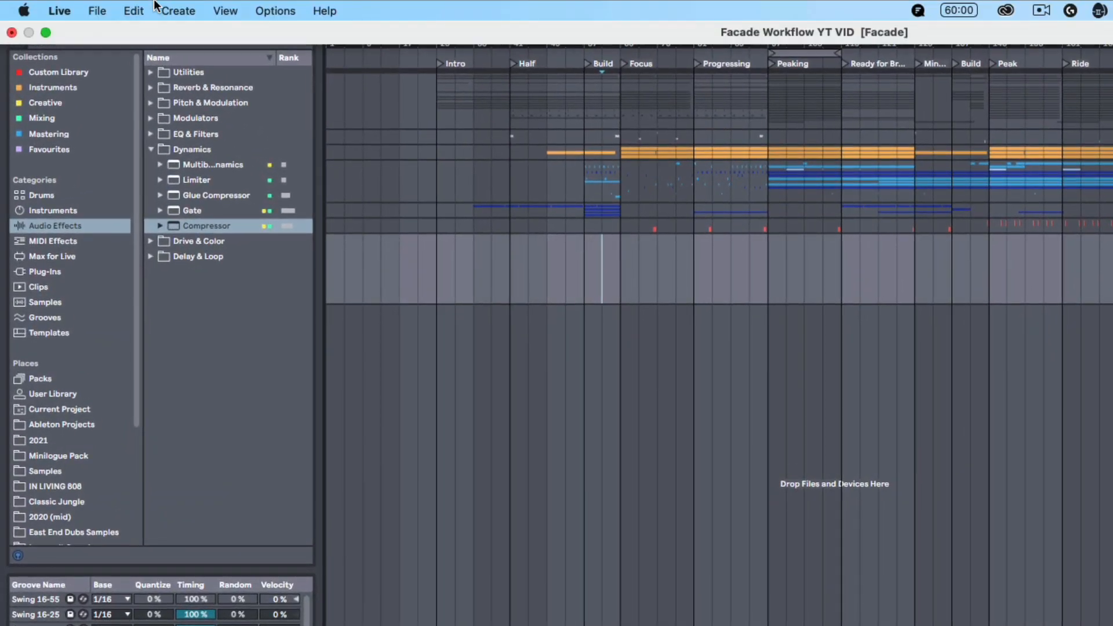
pyautogui.click(106, 9)
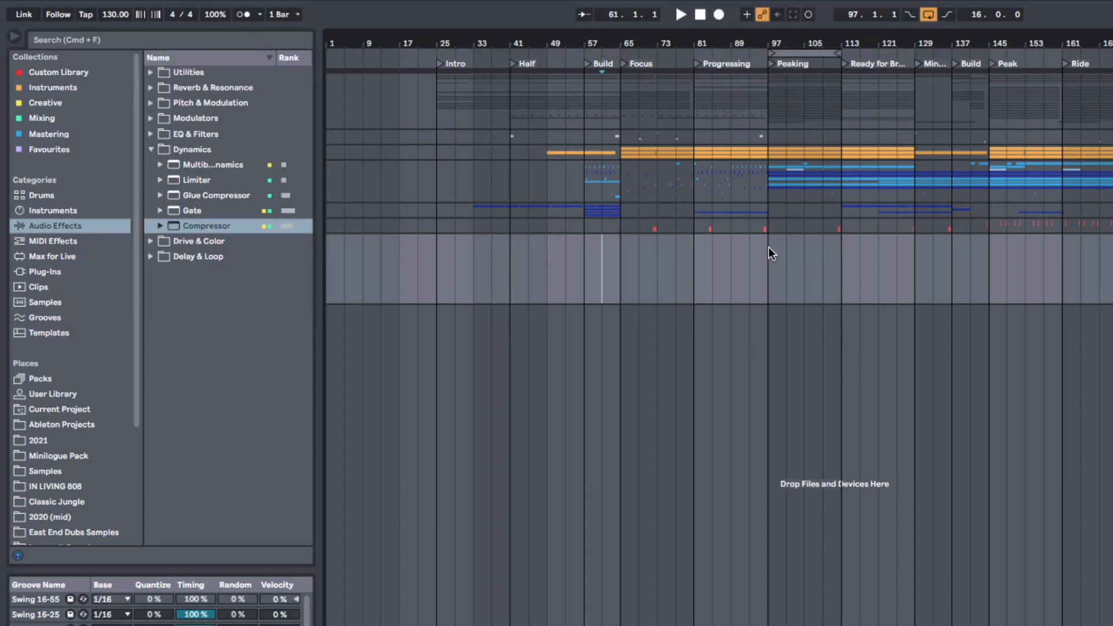
pyautogui.click(629, 261)
# Step: List the Templates in the browser, widen it to show full names, and choose Hardware Setup April 21'.als
pyautogui.click(58, 332)
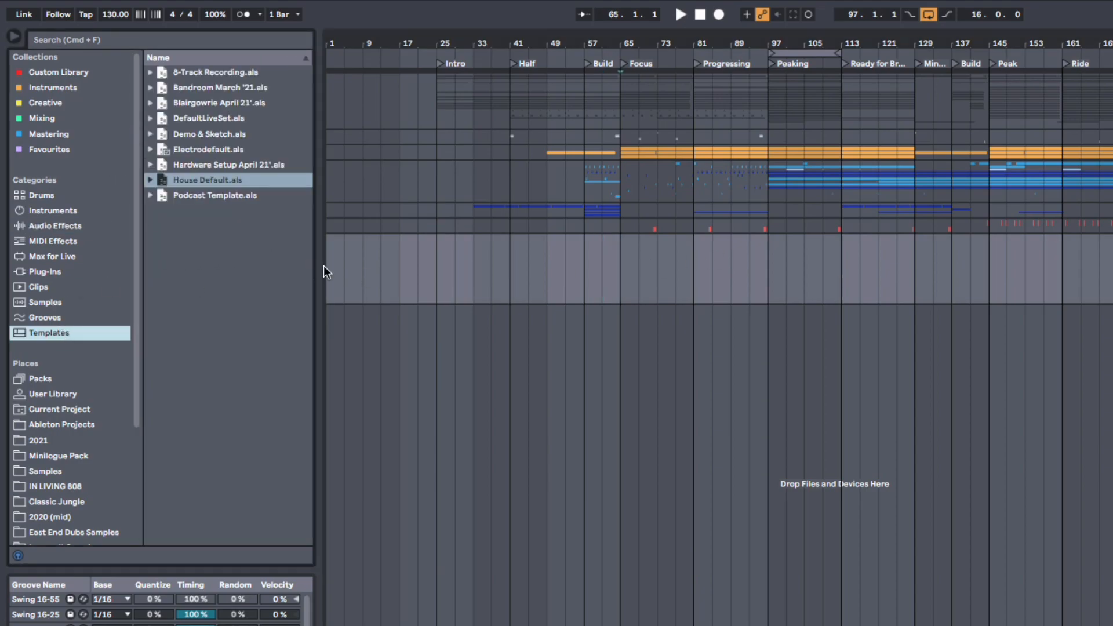
pyautogui.moveTo(318, 268); pyautogui.dragTo(366, 261)
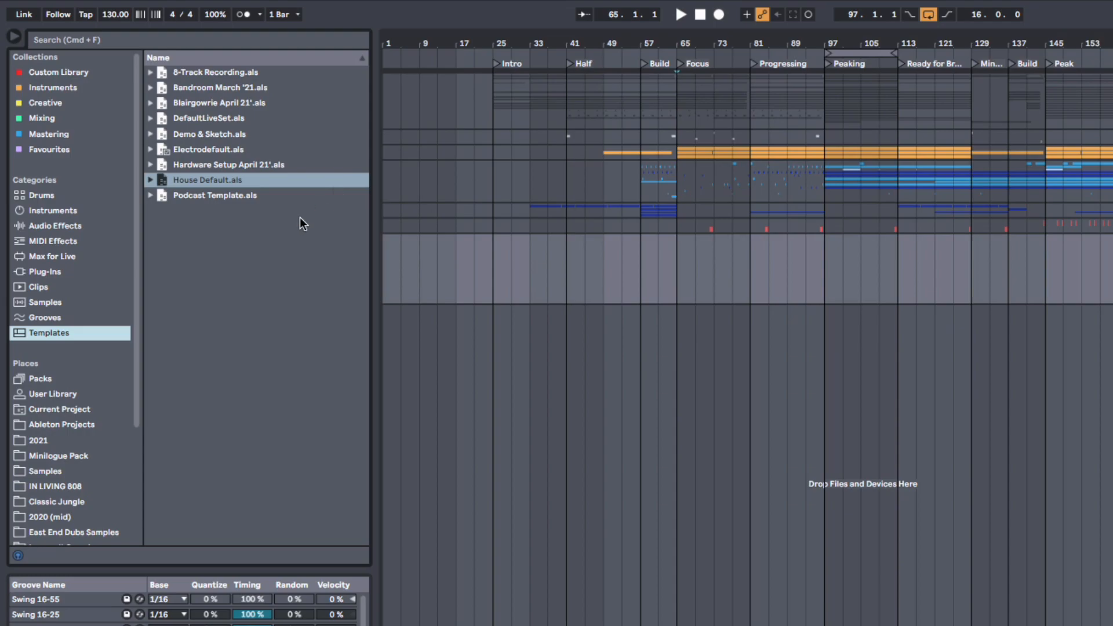
pyautogui.click(250, 174)
pyautogui.doubleClick(252, 166)
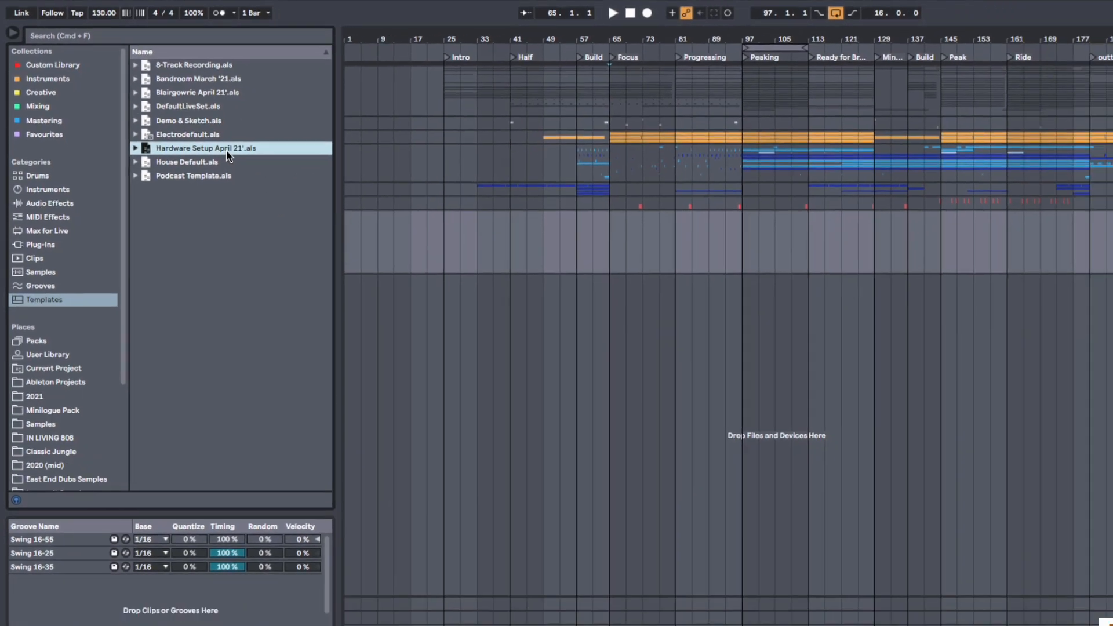
# Step: Open the Hardware Setup April 21' template set and unfold the Analog Rytm group to look over its tracks
pyautogui.click(472, 331)
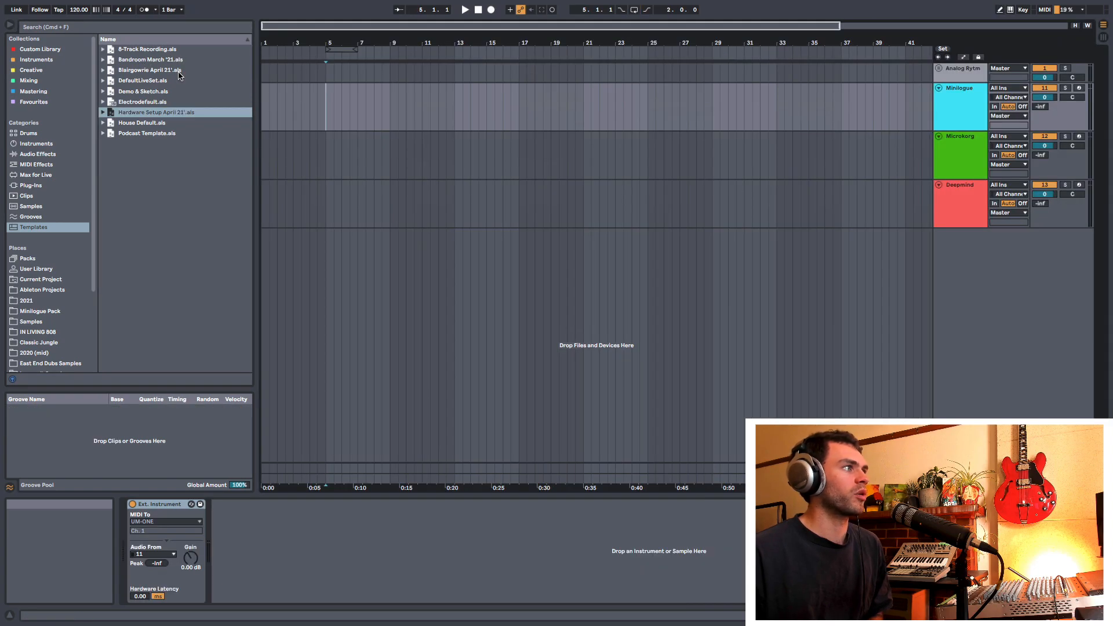
pyautogui.click(939, 69)
pyautogui.scroll(-5, 951, 181)
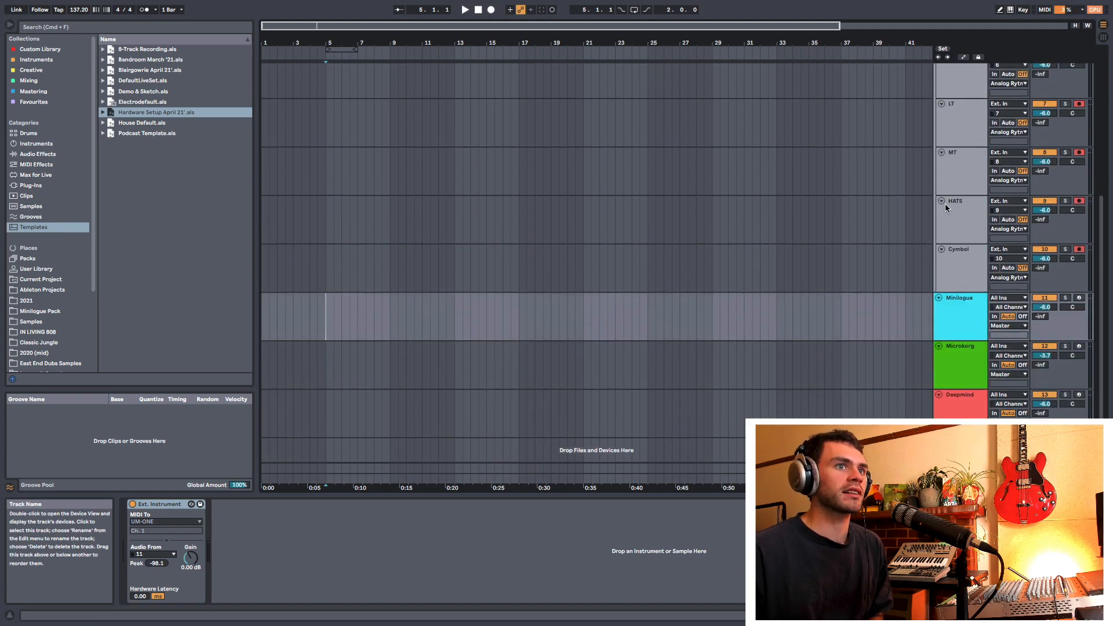
pyautogui.scroll(4, 946, 208)
pyautogui.scroll(3, 935, 193)
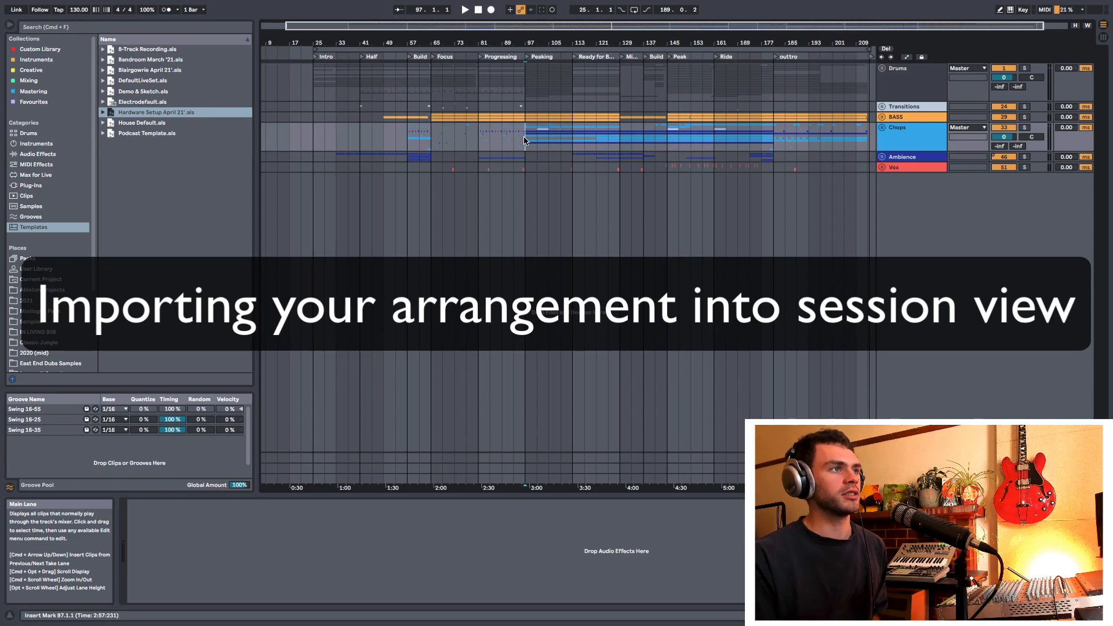
# Step: Compare the song's Arrangement View with its empty clip slots in Session View
pyautogui.press('Tab')
pyautogui.press('Tab')
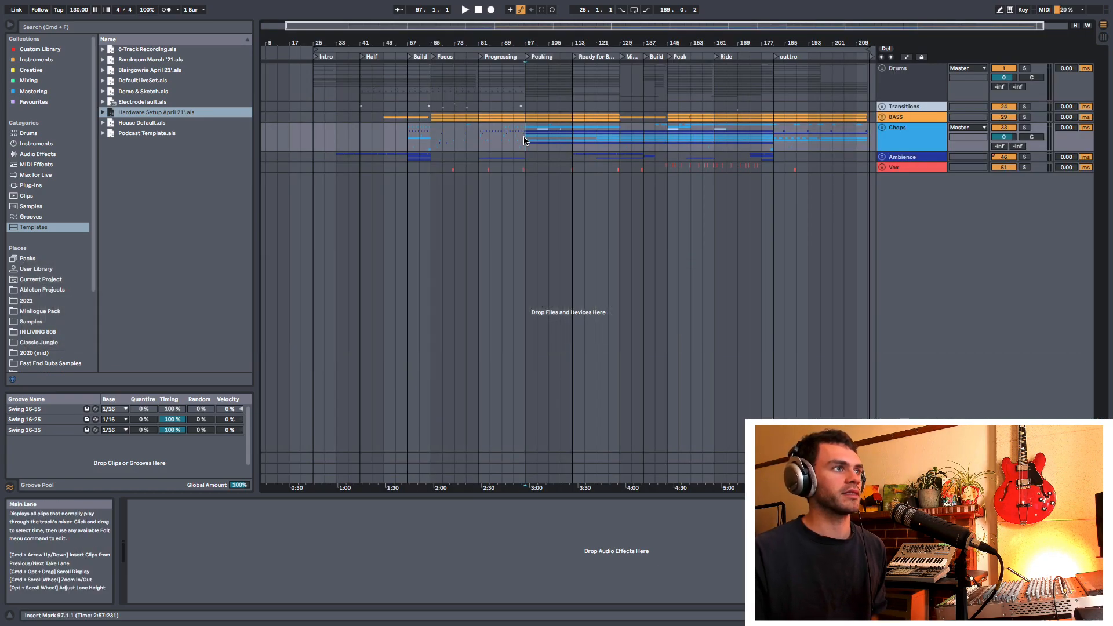
pyautogui.press('Tab')
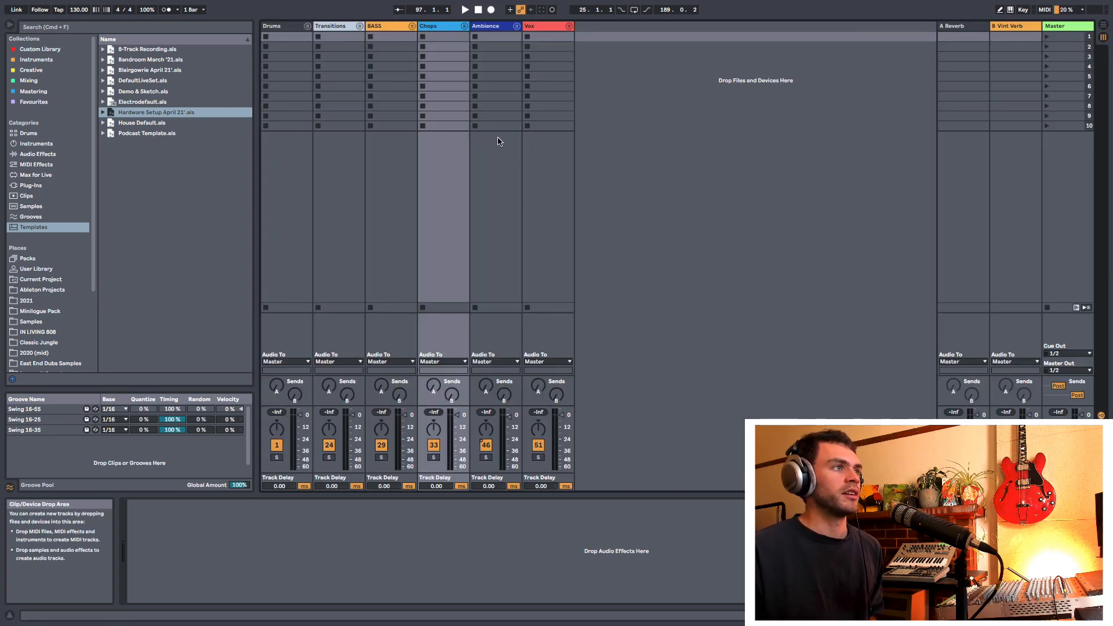
pyautogui.press('Tab')
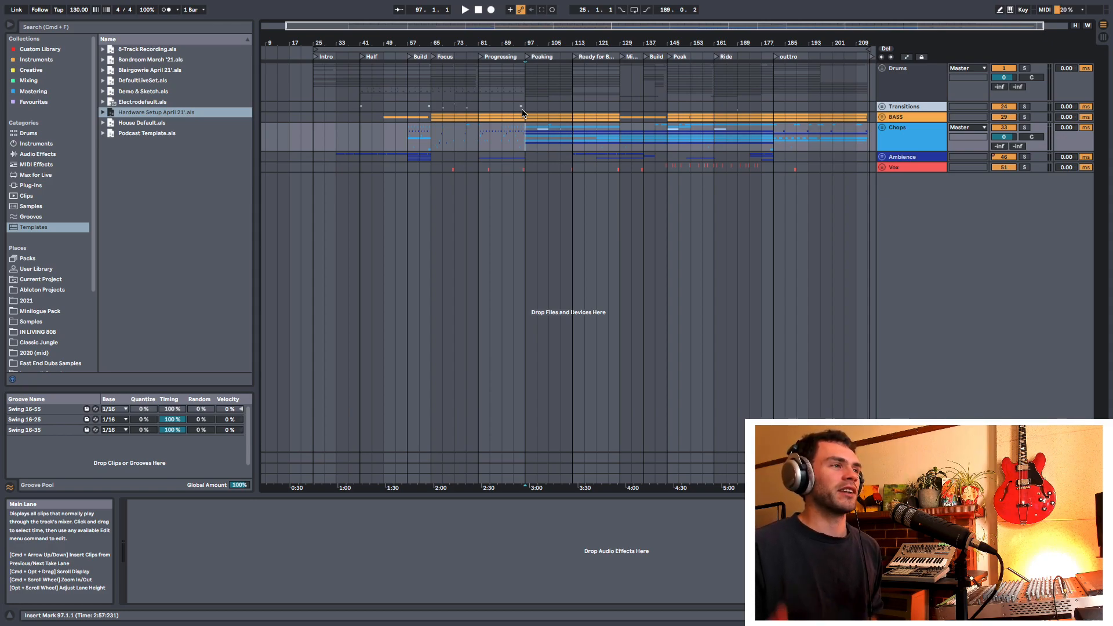
pyautogui.press('Tab')
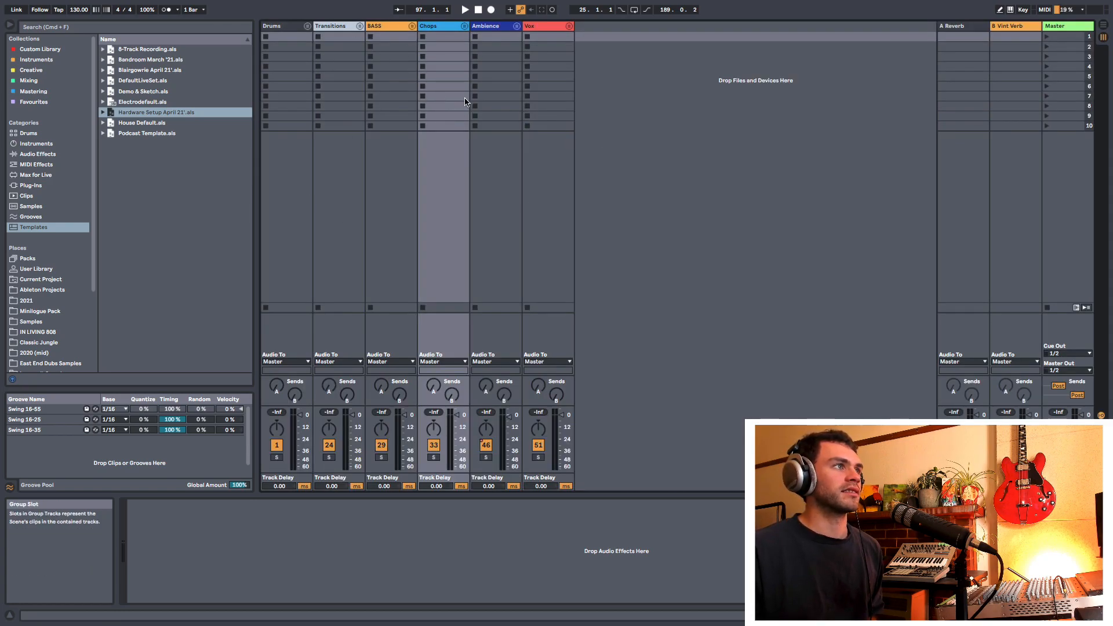
pyautogui.press('Tab')
# Step: Select bars 97 to 113 (Peaking) on the Chops group and consolidate that time to a new scene
pyautogui.click(527, 144)
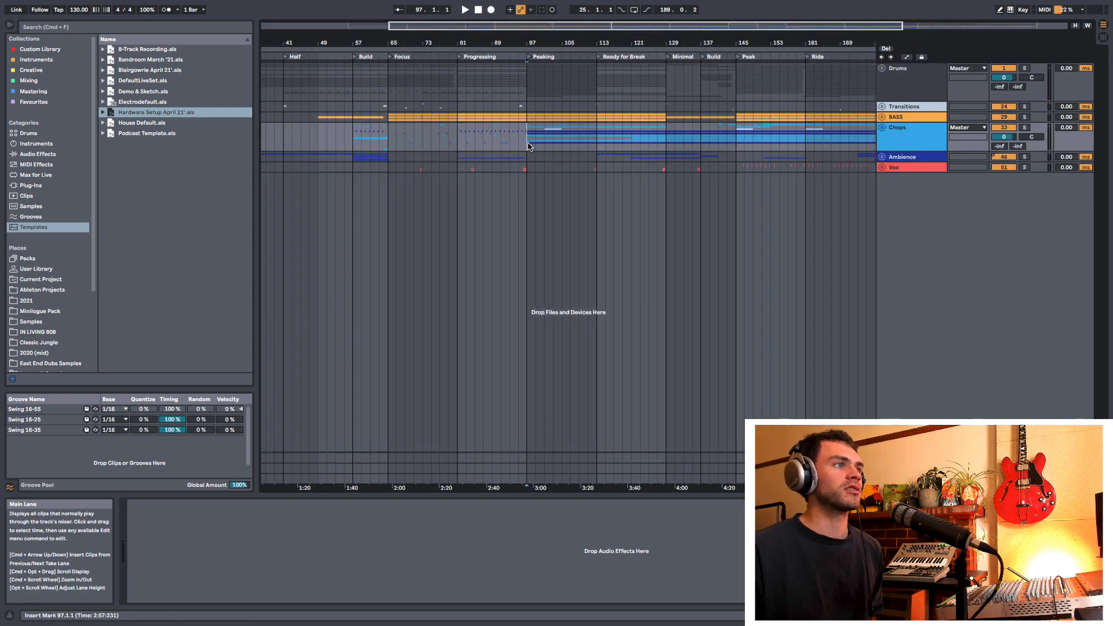
pyautogui.moveTo(518, 173); pyautogui.dragTo(605, 172)
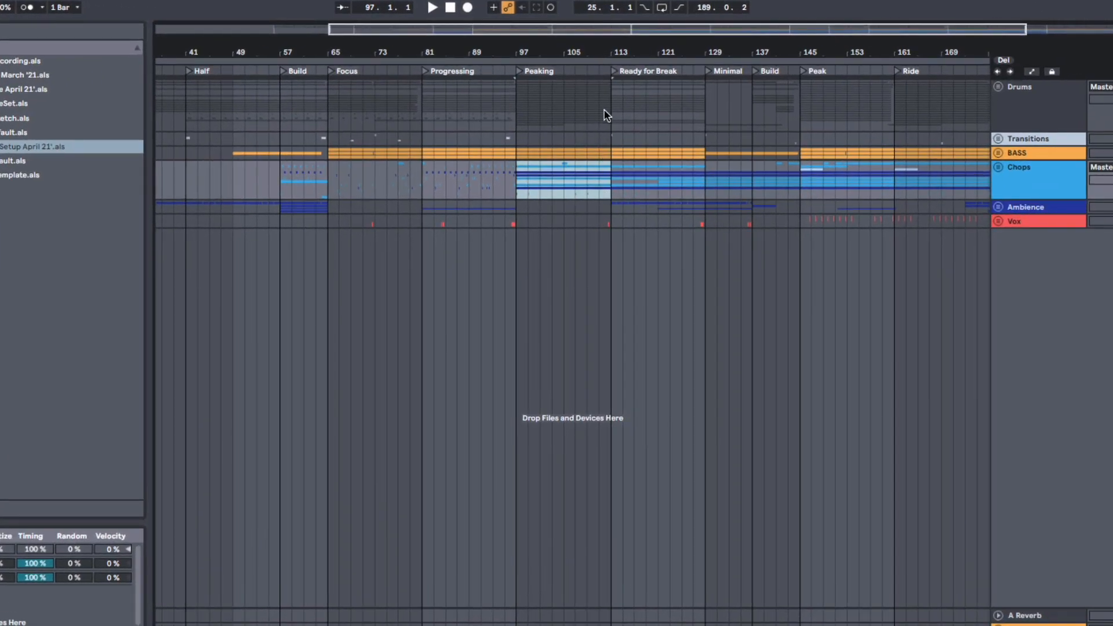
pyautogui.press('Tab')
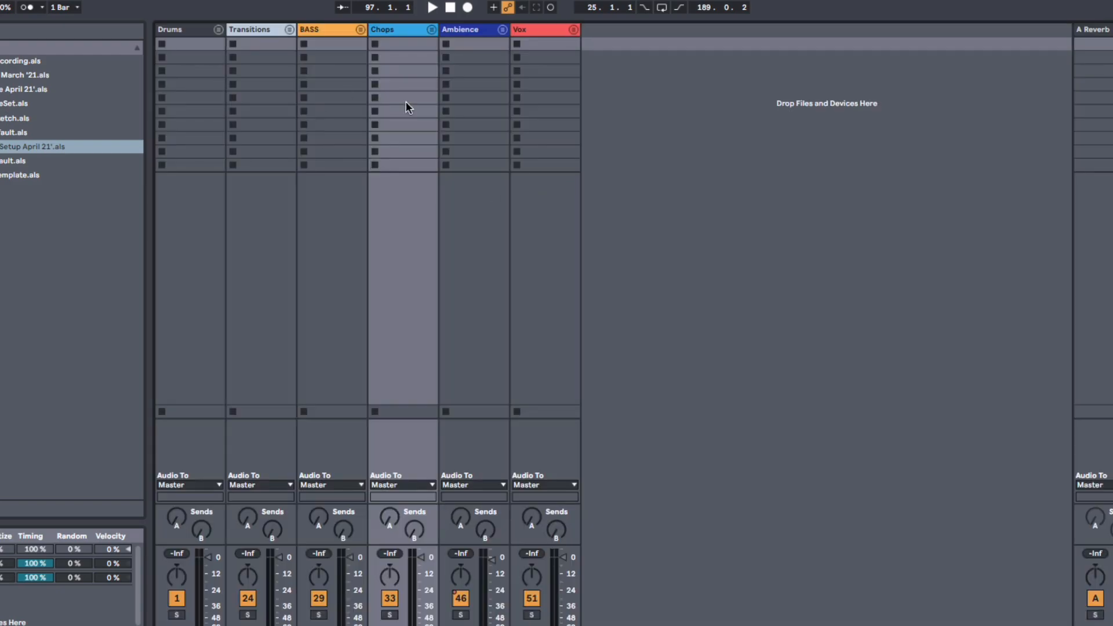
pyautogui.press('Tab')
pyautogui.rightClick(544, 184)
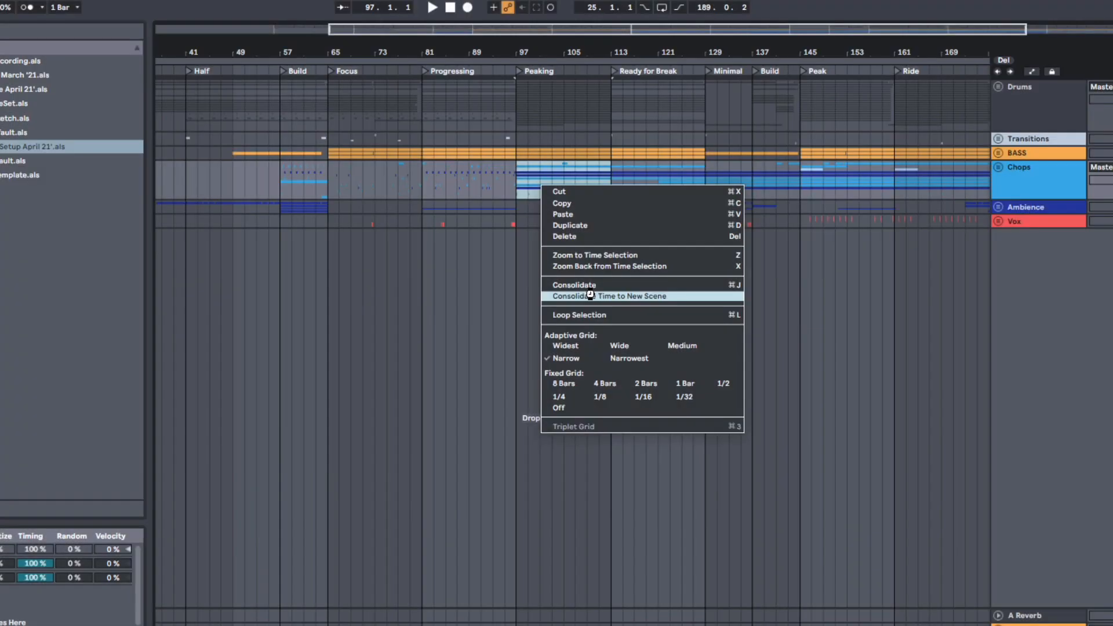
pyautogui.click(585, 292)
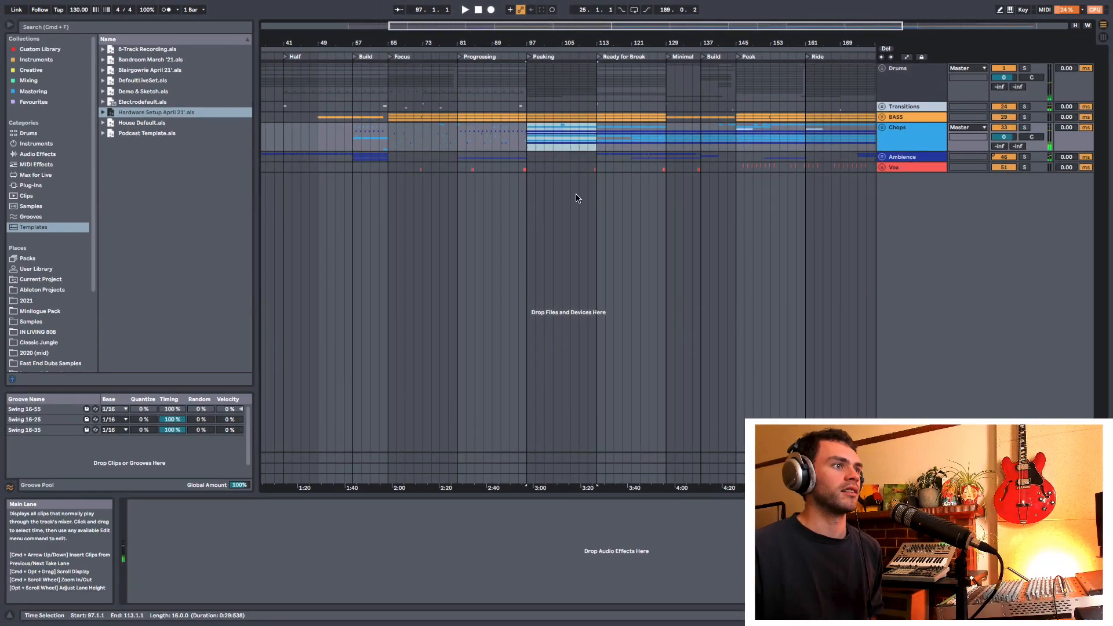
# Step: Show the consolidated clips in Session View and launch scene 2 to hear them
pyautogui.press('Tab')
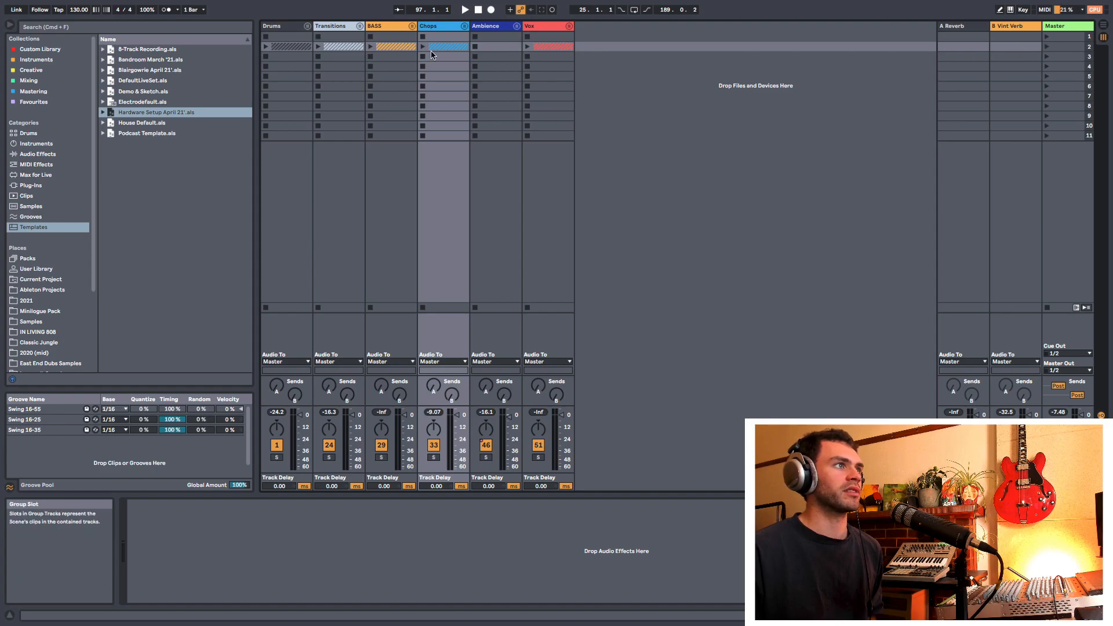
pyautogui.press('Tab')
pyautogui.press('Tab')
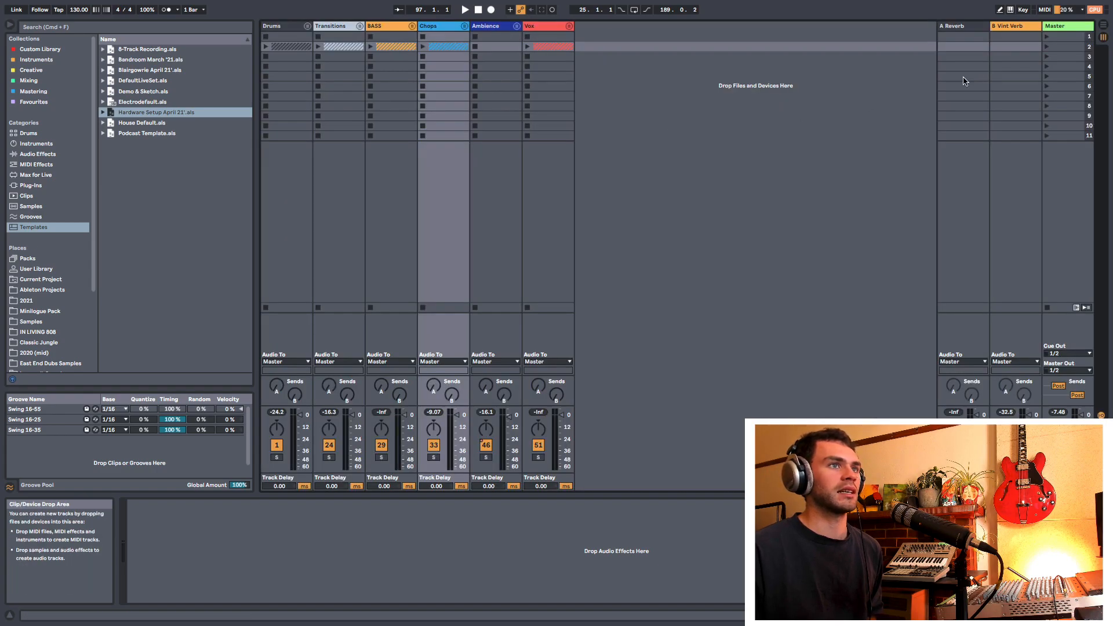
pyautogui.click(1045, 47)
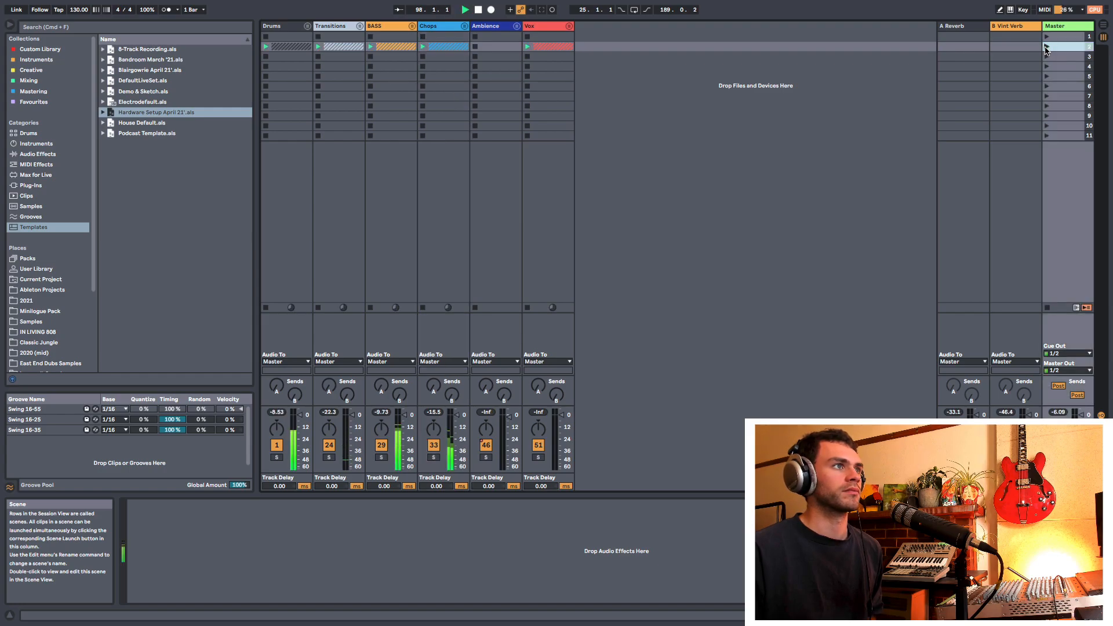
# Step: Return playback to the arrangement, play the Peaking section briefly from bar 97, and stop
pyautogui.press('Tab')
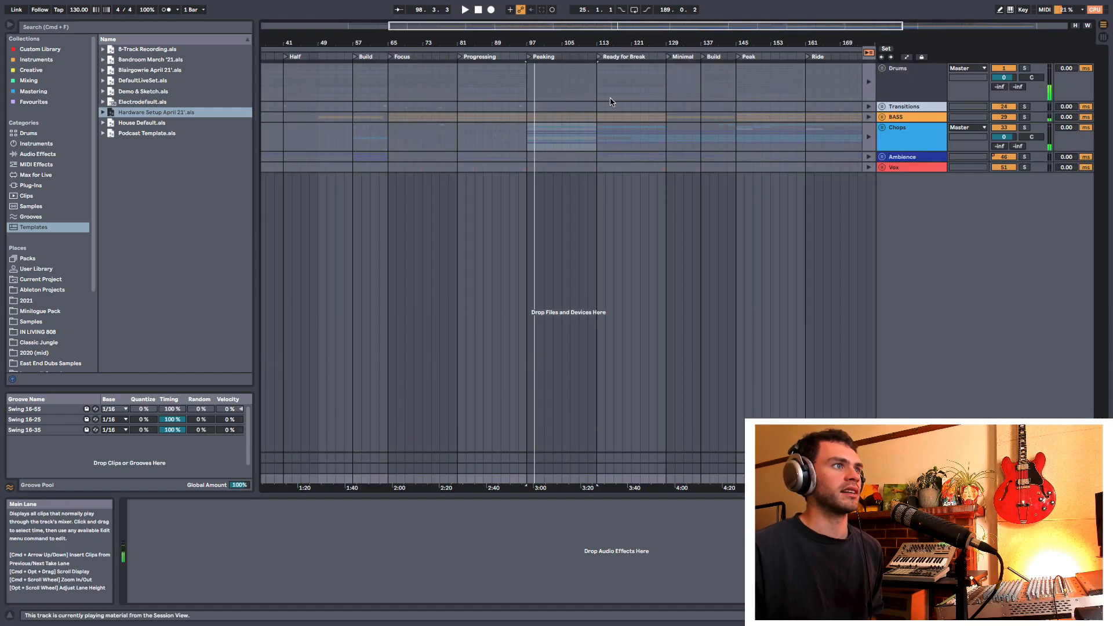
pyautogui.click(869, 53)
pyautogui.press('space')
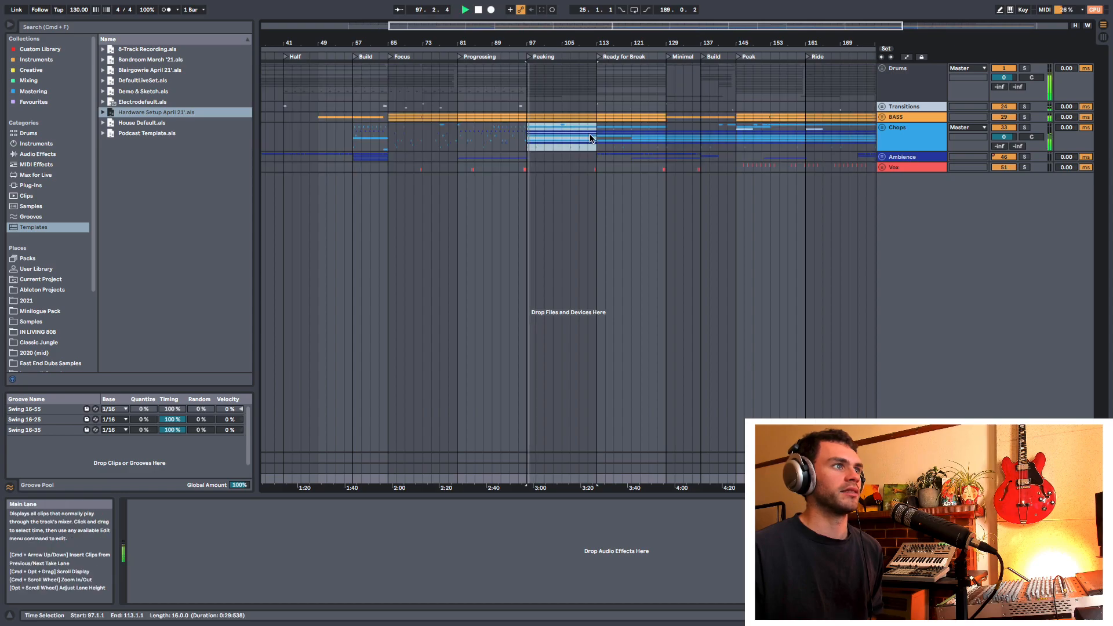
pyautogui.press('space')
# Step: Place the insert marker at bar 97 on Chops and compare the full arrangement with the new scene in Session View
pyautogui.moveTo(527, 43); pyautogui.dragTo(527, 26)
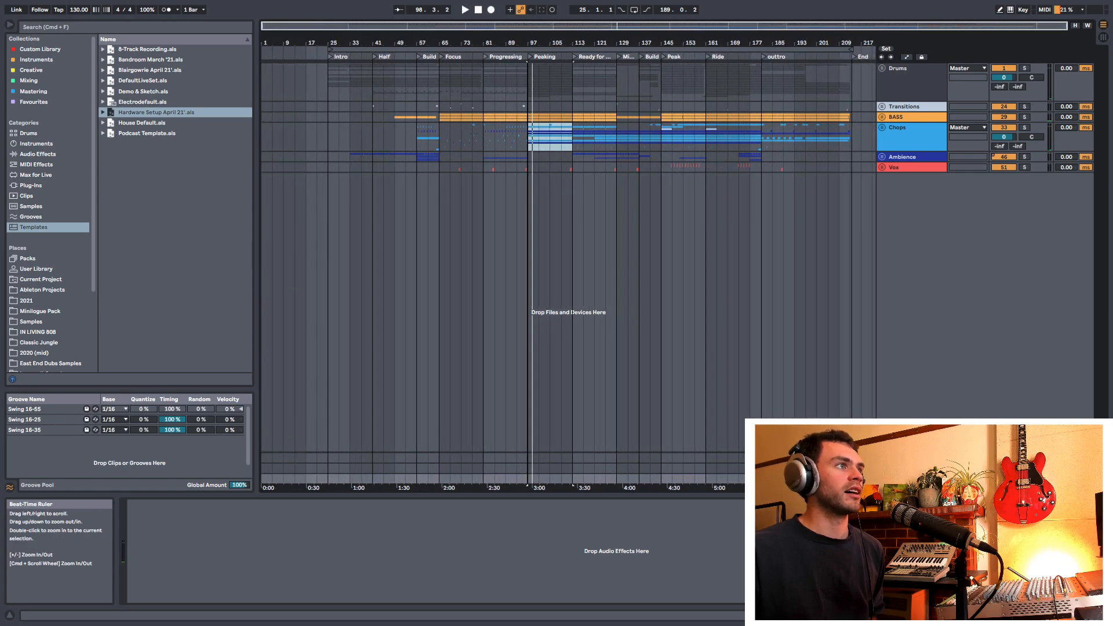
pyautogui.click(526, 145)
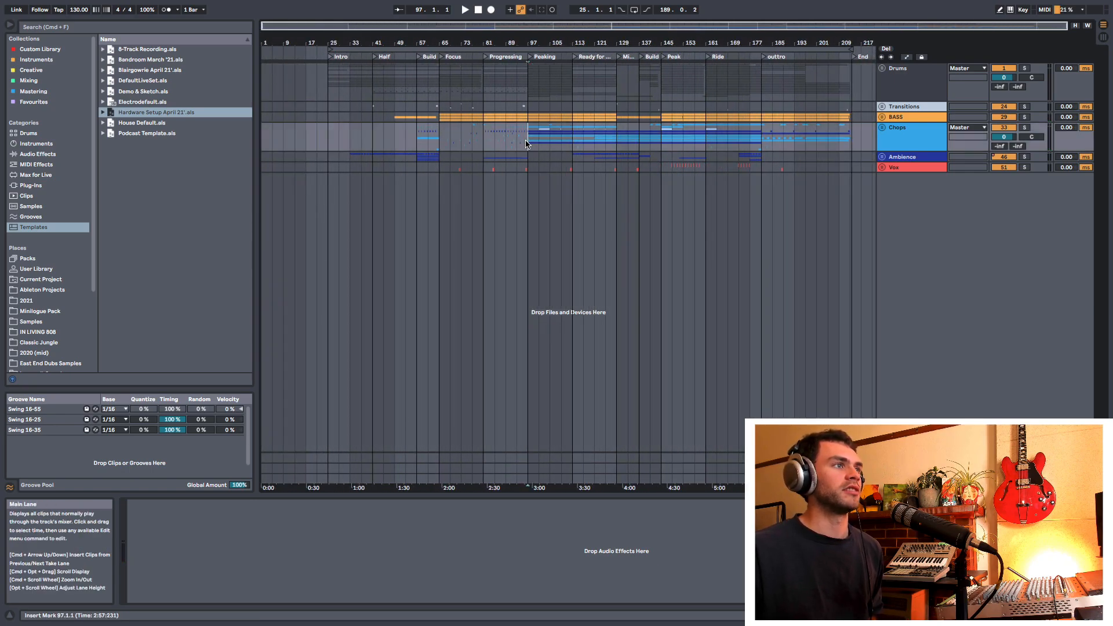
pyautogui.press('Tab')
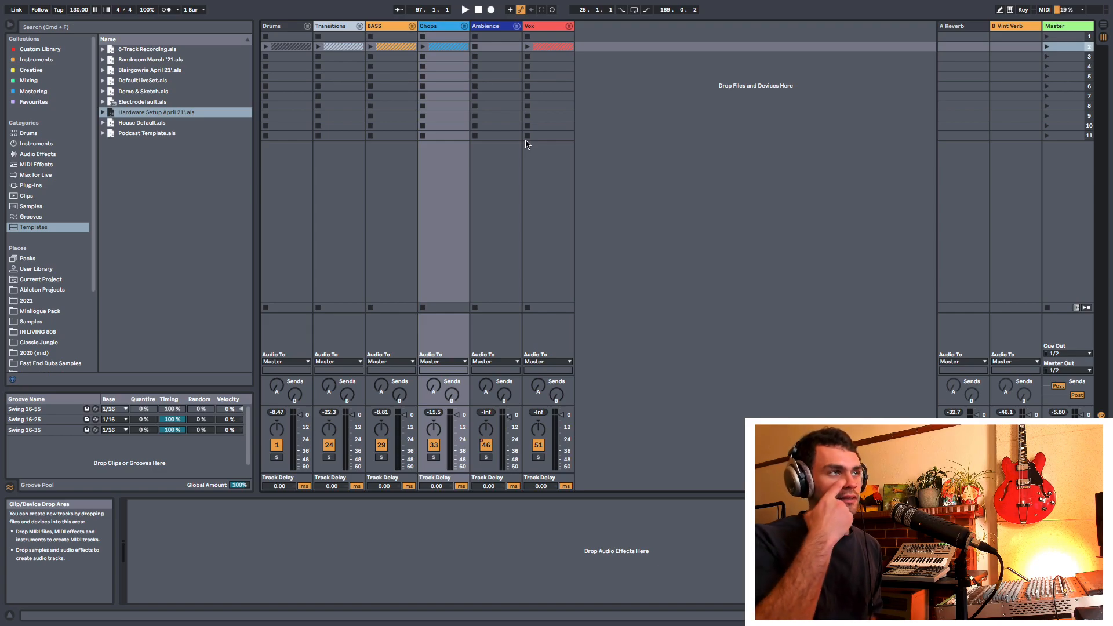
pyautogui.press('Tab')
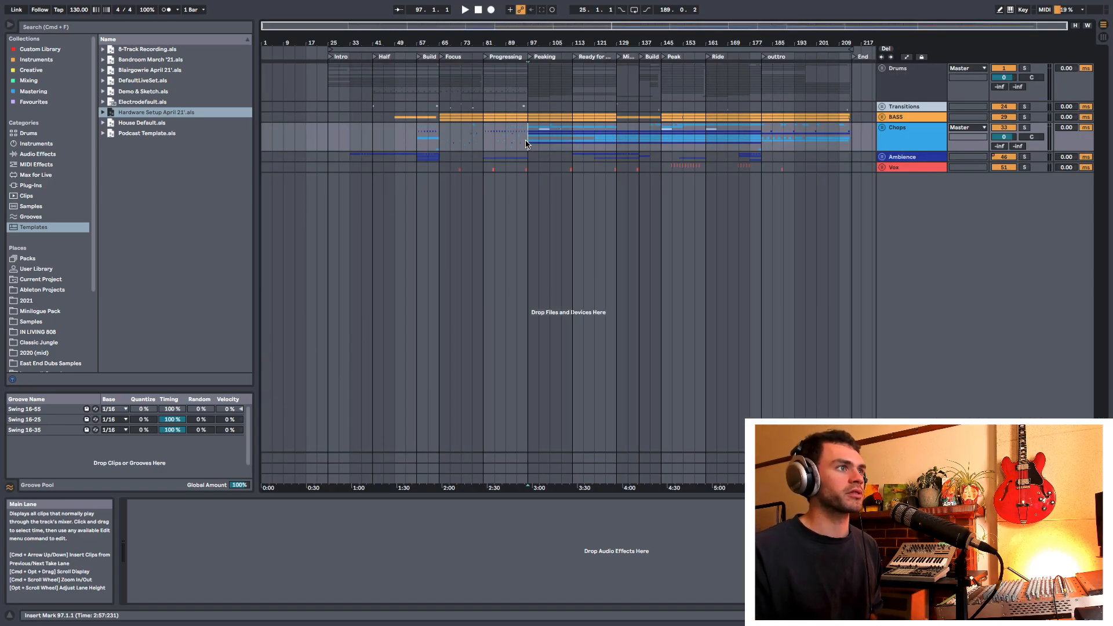
pyautogui.press('Tab')
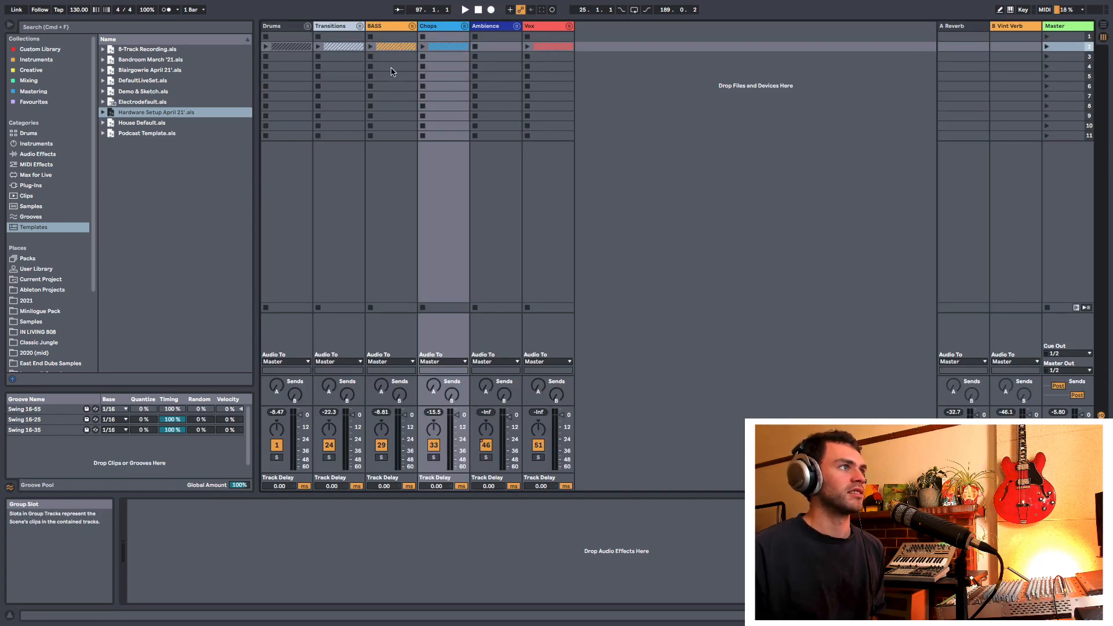
pyautogui.press('Tab')
pyautogui.press('Tab')
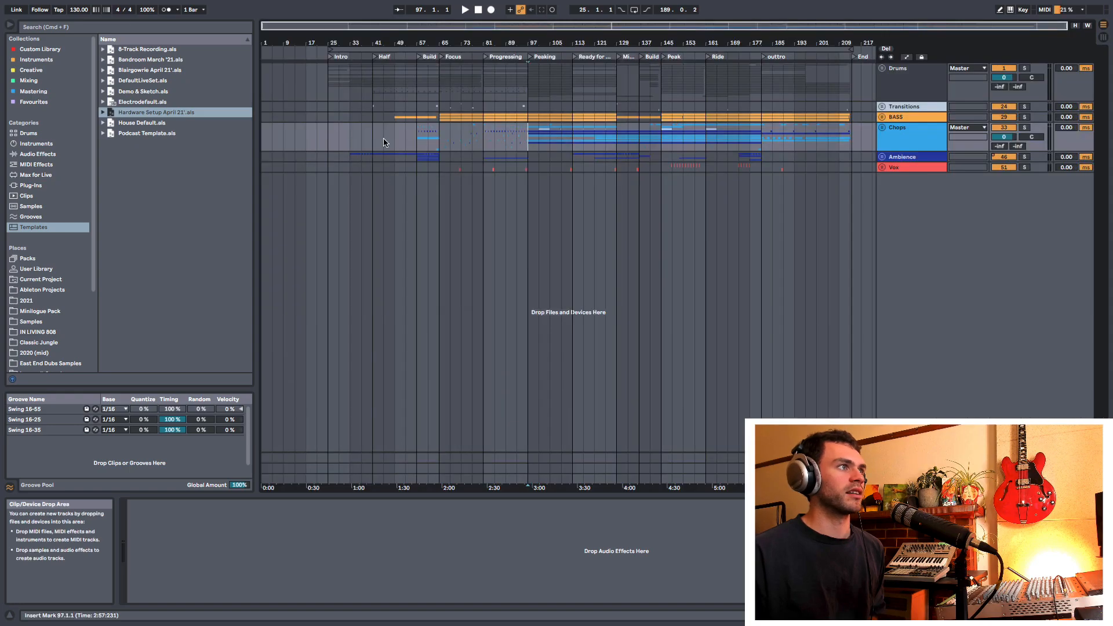
pyautogui.press('Tab')
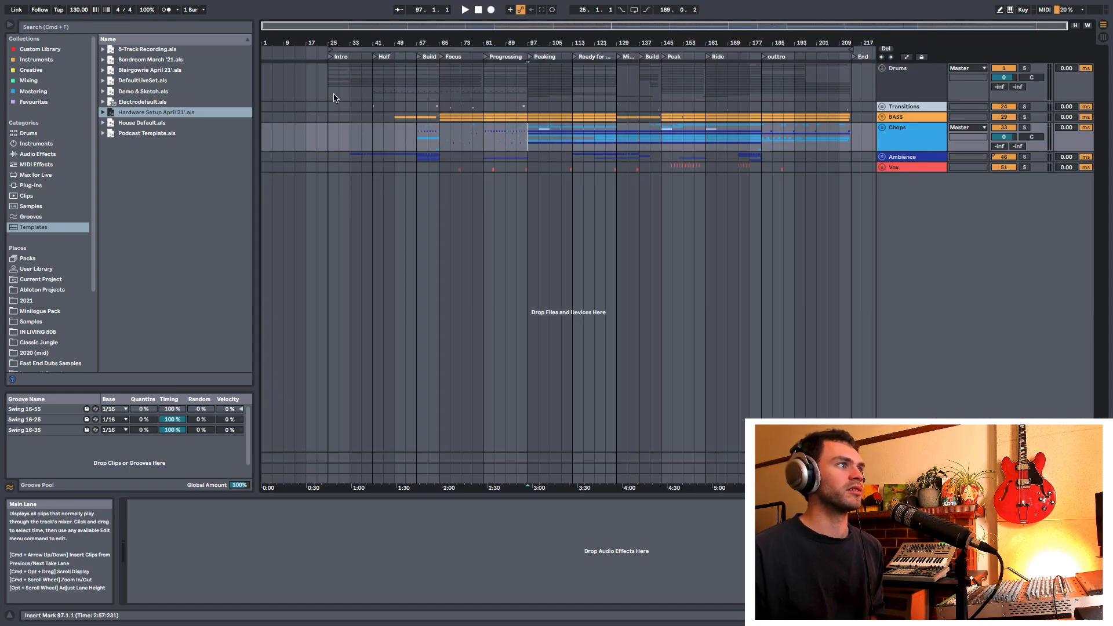
# Step: Select the Drums group's Intro section, followed by the Chops group's Peak section from bar 145 to 161, and view the Session clips
pyautogui.moveTo(325, 90); pyautogui.dragTo(372, 92)
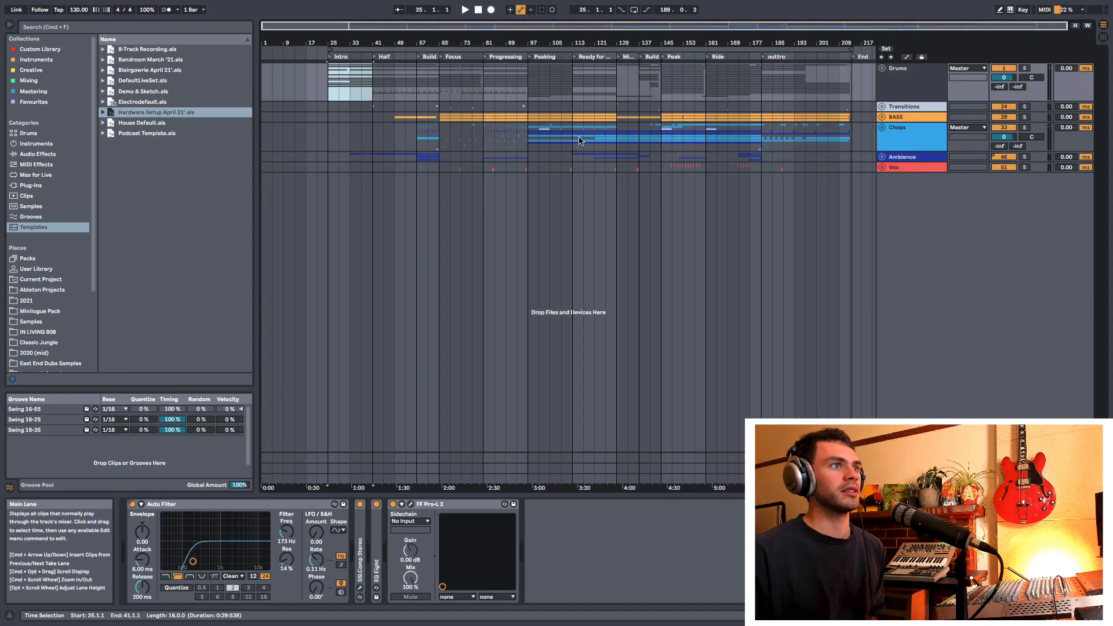
pyautogui.click(660, 143)
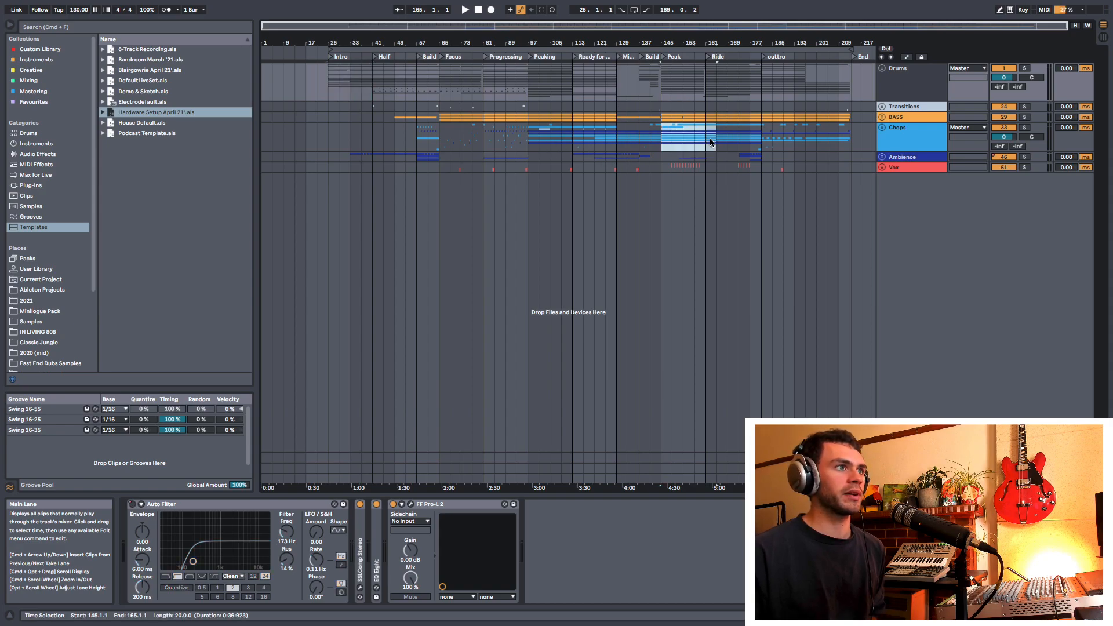
pyautogui.press('Tab')
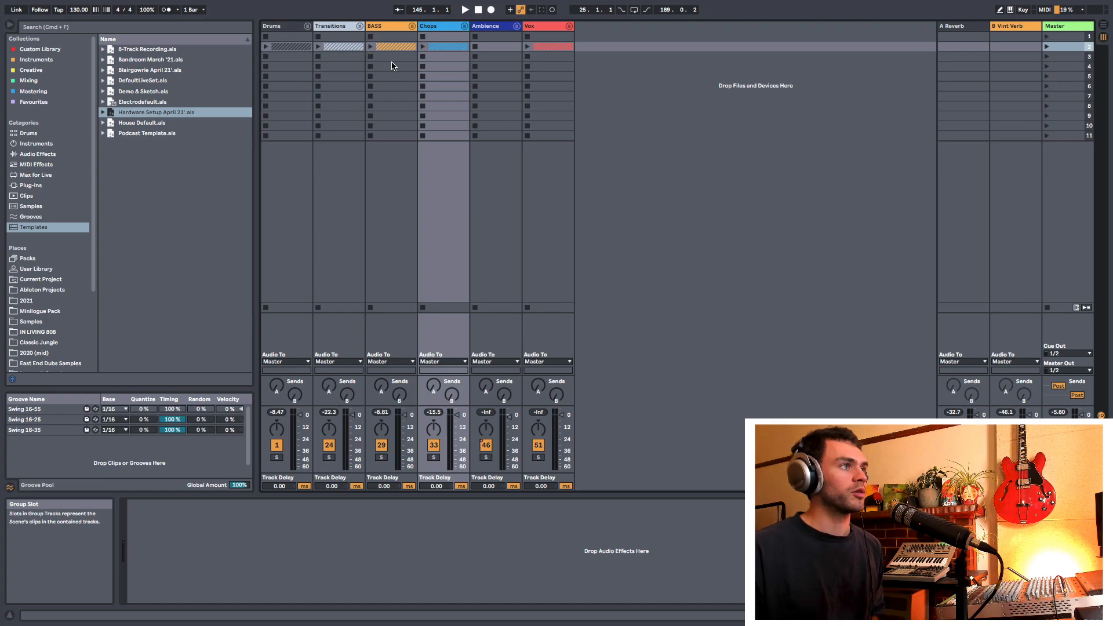
# Step: Unfold the Drums and BASS groups in Session View and look over their tracks in the Arrangement View
pyautogui.rightClick(443, 56)
pyautogui.click(442, 57)
pyautogui.rightClick(442, 46)
pyautogui.click(437, 64)
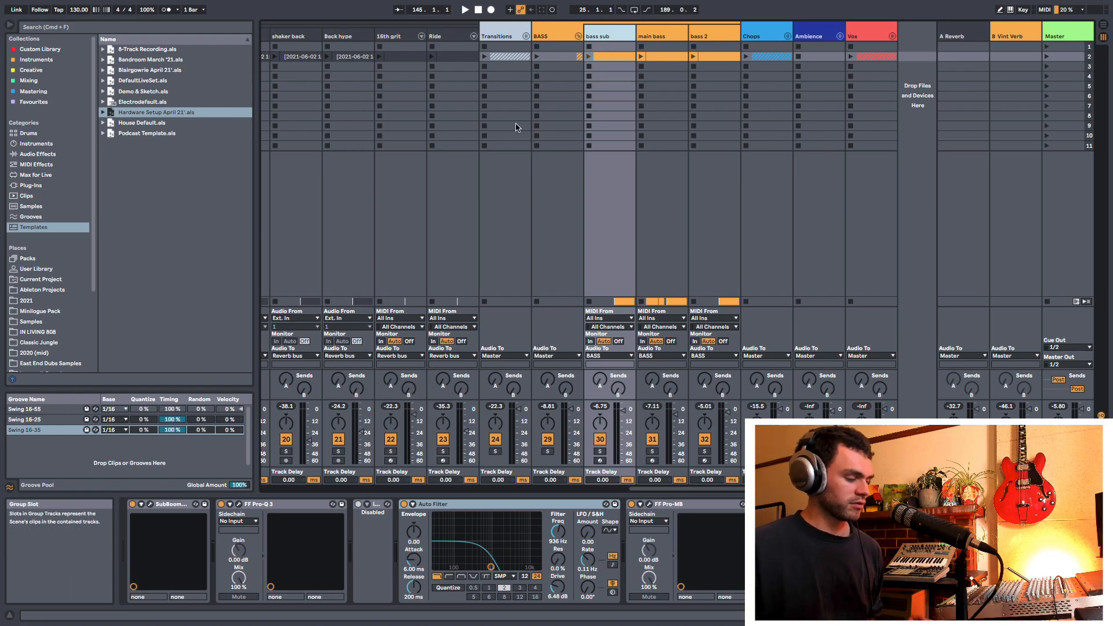
pyautogui.press('Tab')
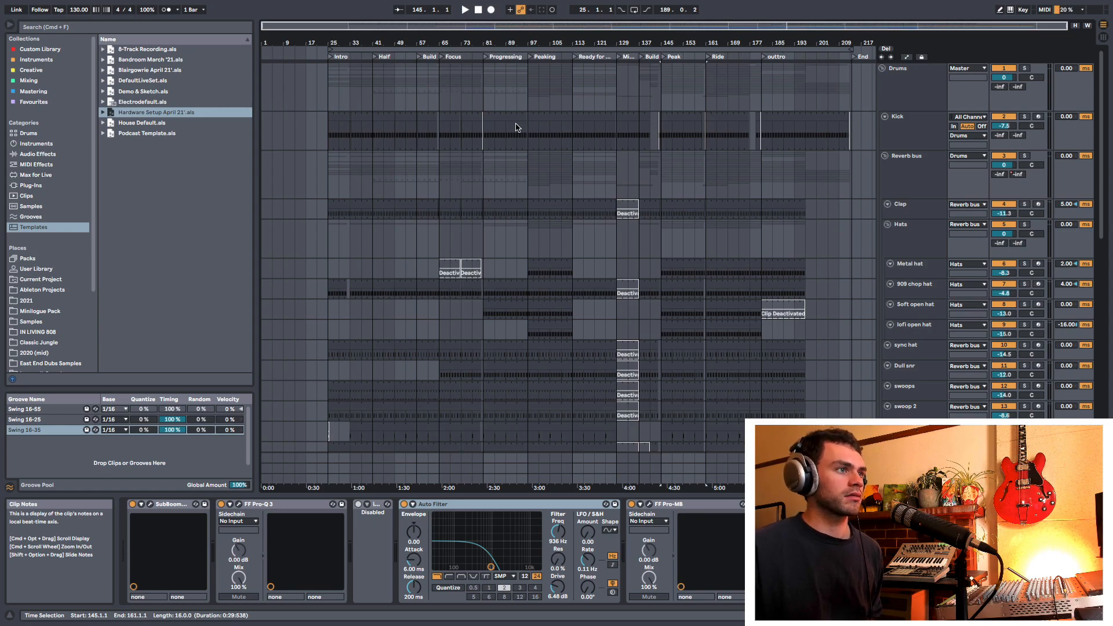
pyautogui.scroll(-10, 608, 234)
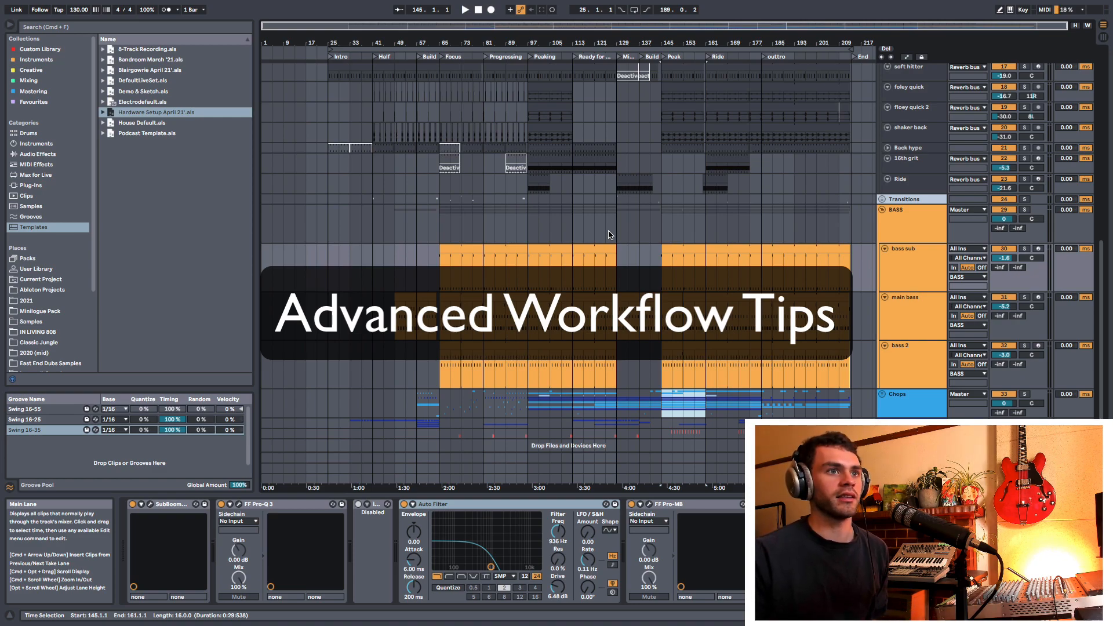
# Step: Select the BASS group at bar 113, show the device slots in the Session View mixer, and look across the tracks' devices
pyautogui.click(608, 234)
pyautogui.click(573, 232)
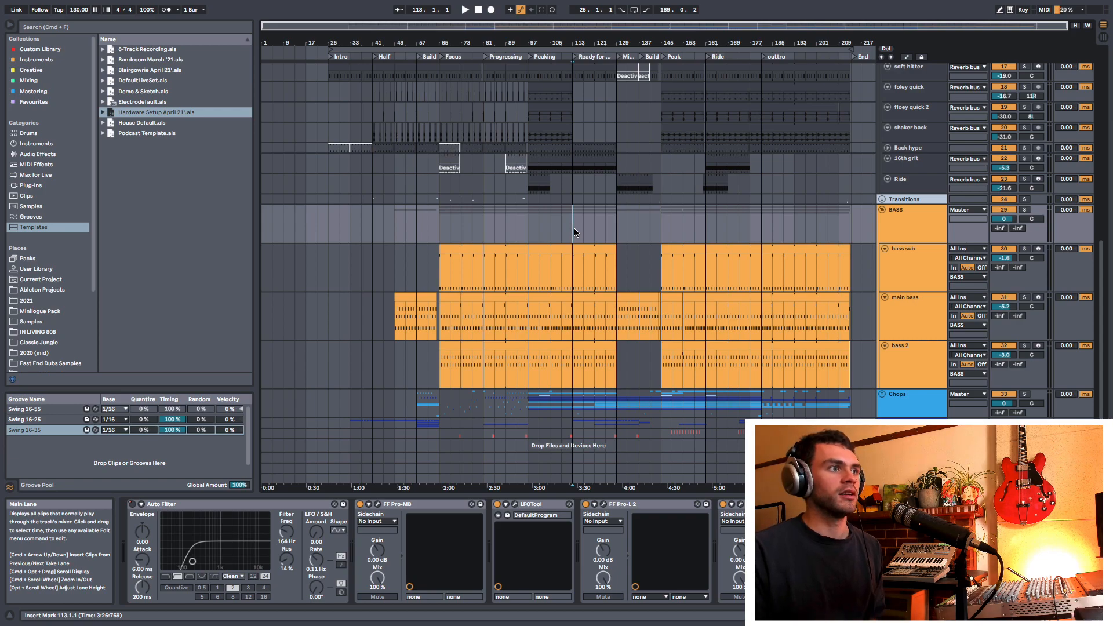
pyautogui.press('Tab')
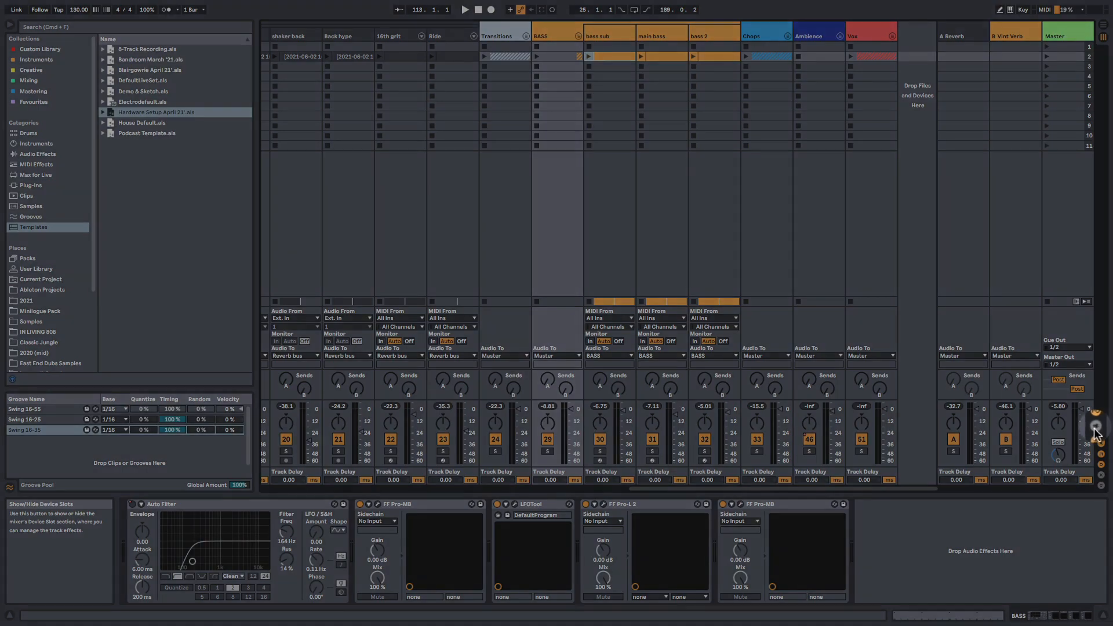
pyautogui.click(1096, 427)
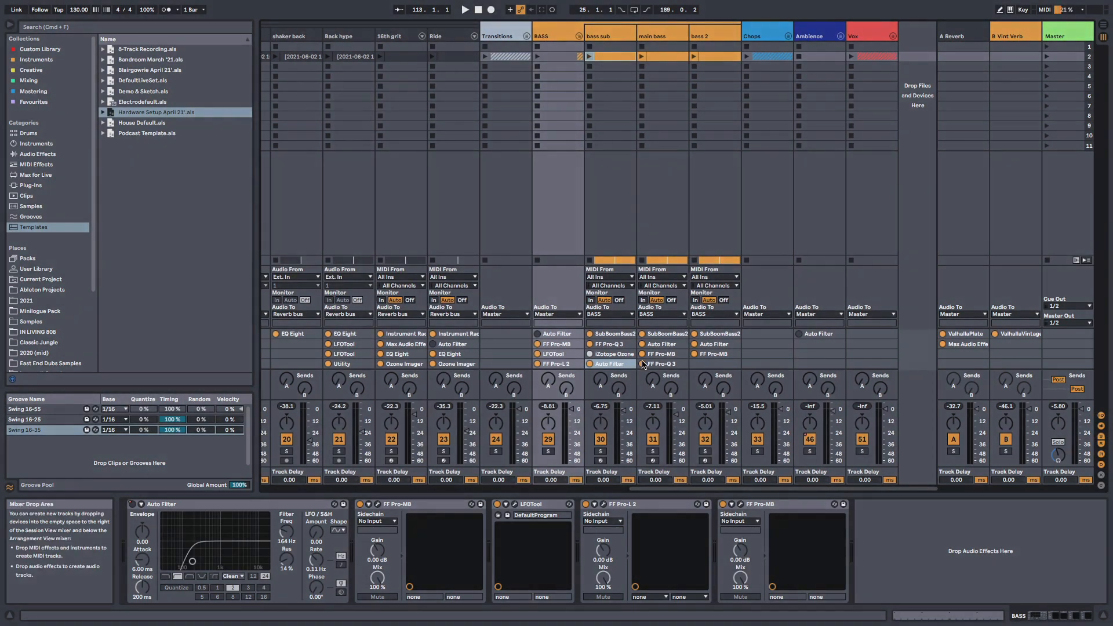
pyautogui.hscroll(-10, 648, 363)
pyautogui.hscroll(-8, 582, 355)
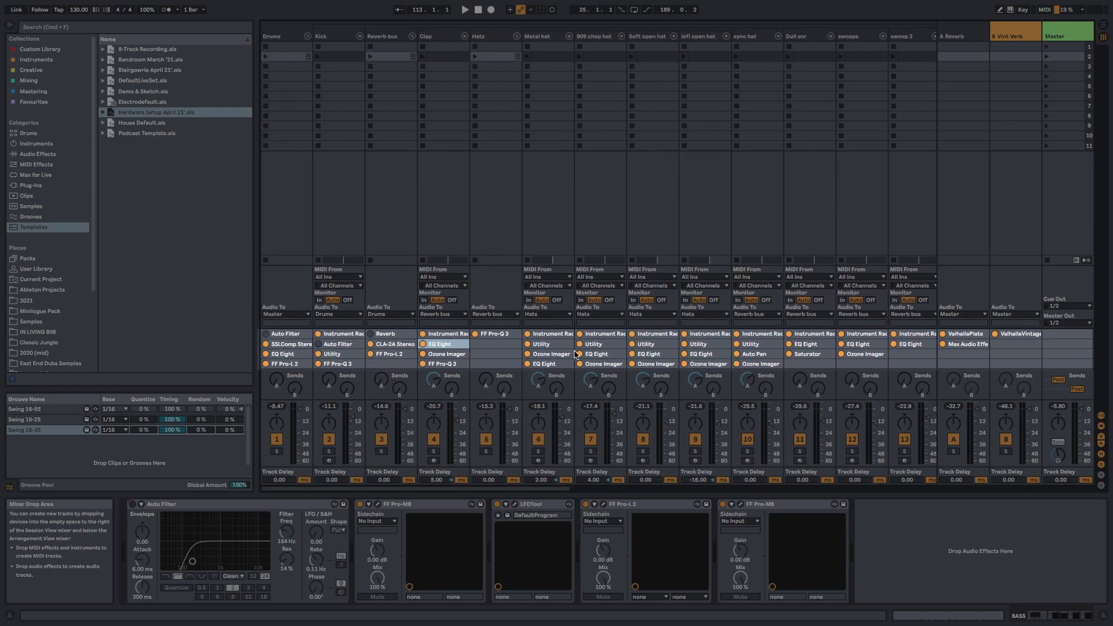
pyautogui.hscroll(8, 585, 359)
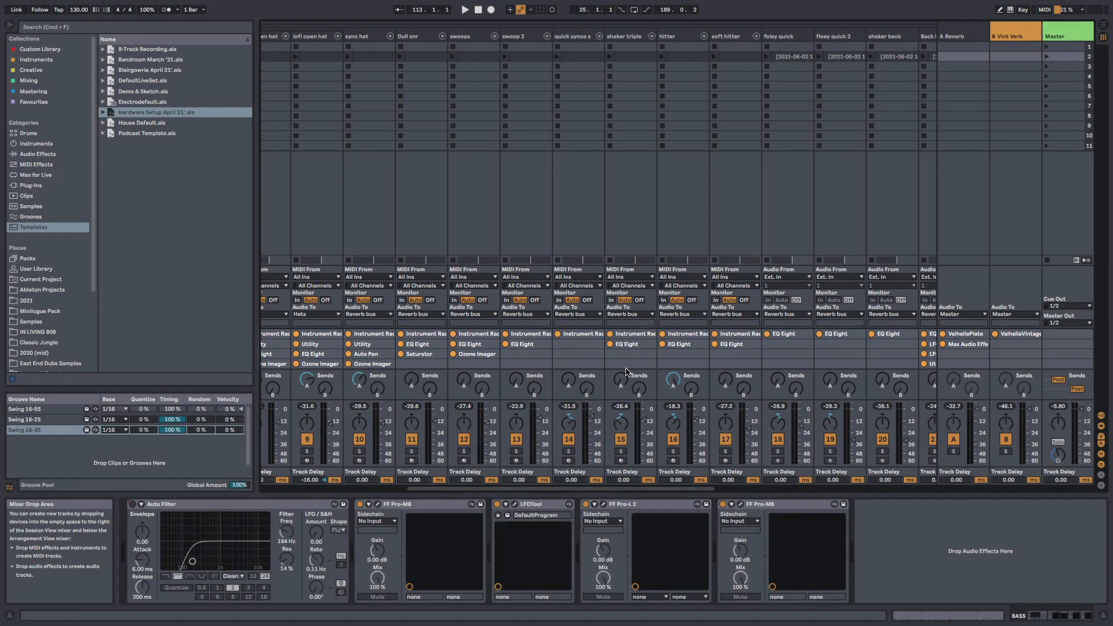
# Step: Examine the device slots across the drum, percussion and BASS tracks in the Session View mixer
pyautogui.hscroll(2, 625, 369)
pyautogui.hscroll(3, 627, 367)
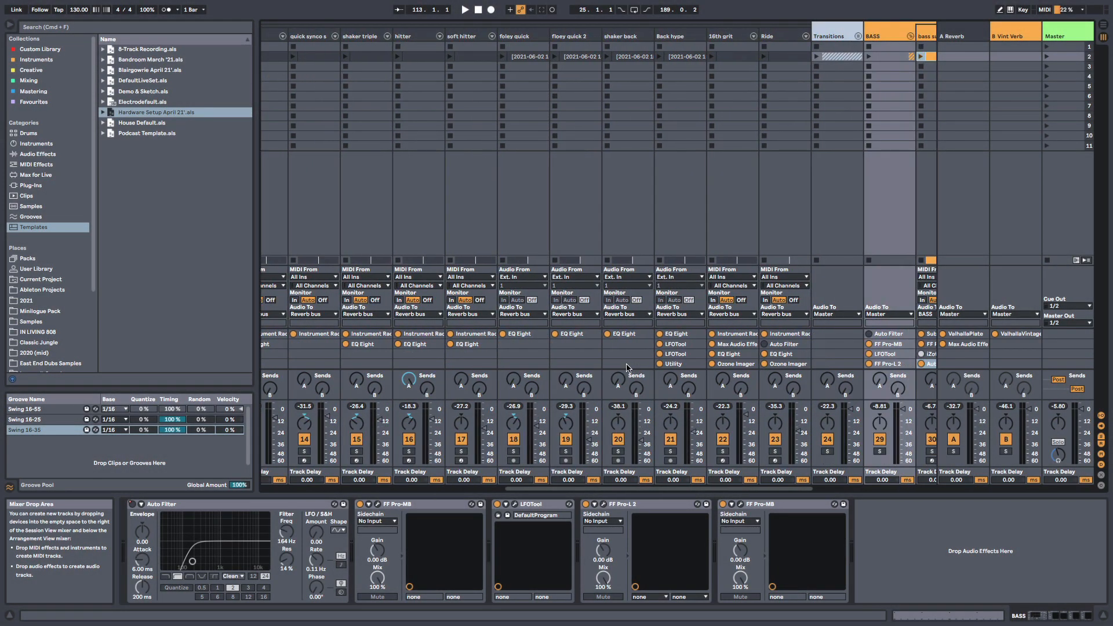
pyautogui.hscroll(3, 617, 368)
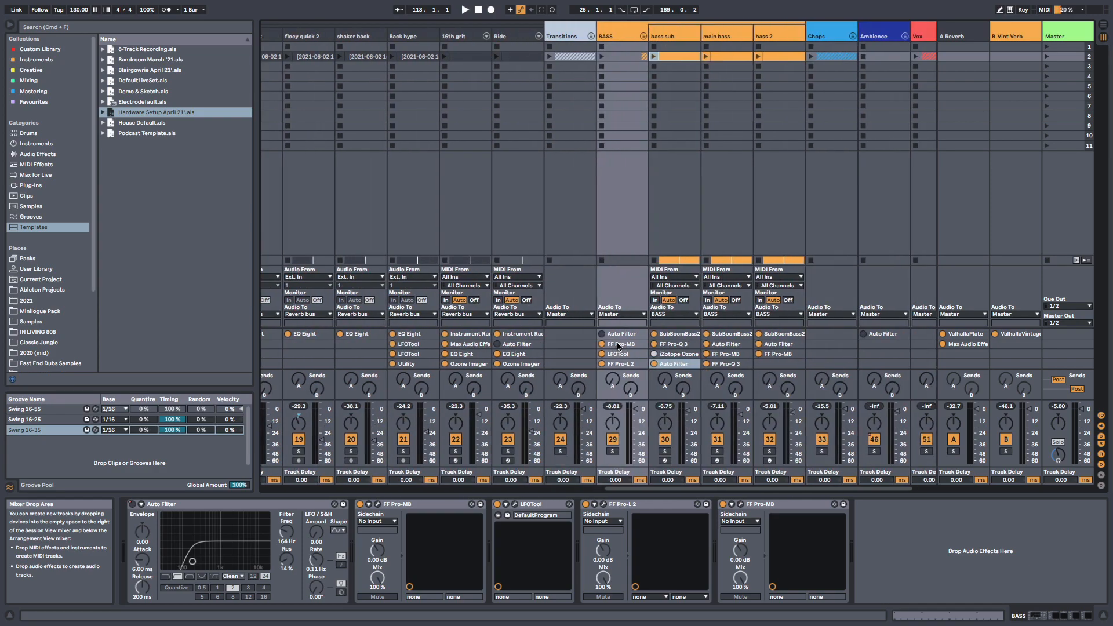
pyautogui.hscroll(-14, 616, 348)
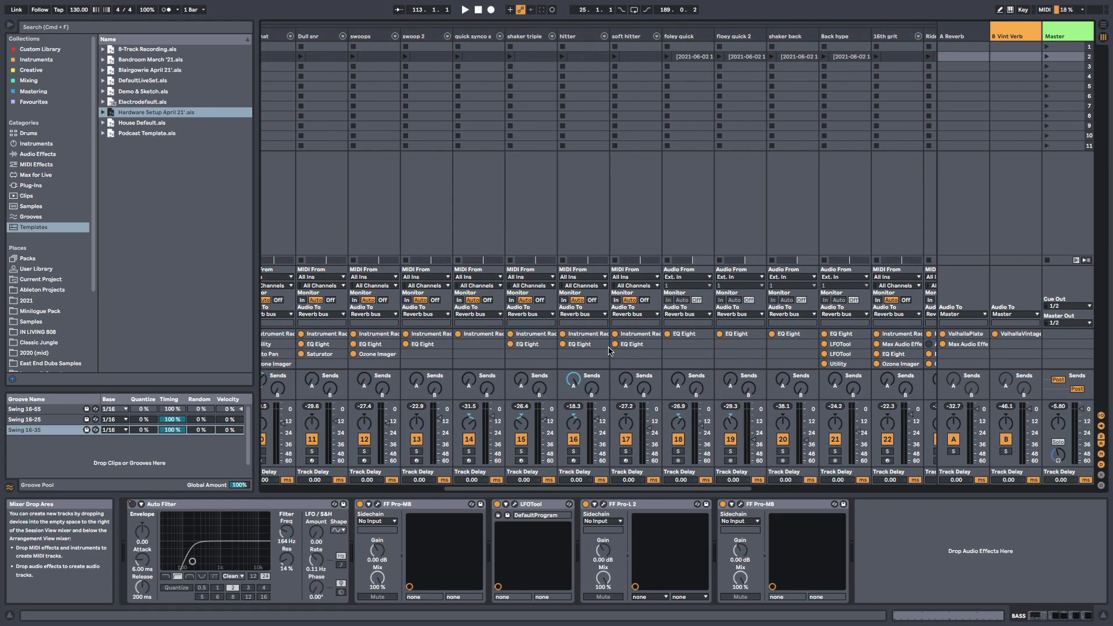
pyautogui.hscroll(4, 446, 241)
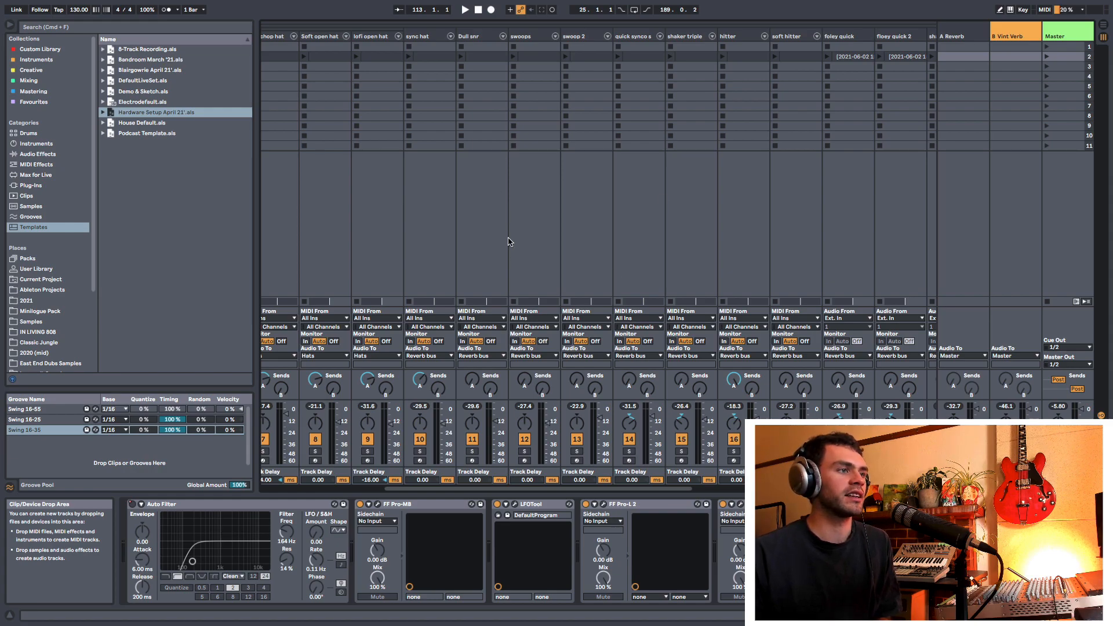
# Step: Switch to the Finder desktop and open the user's Library folder
pyautogui.hotkey('ctrl', 'Left')
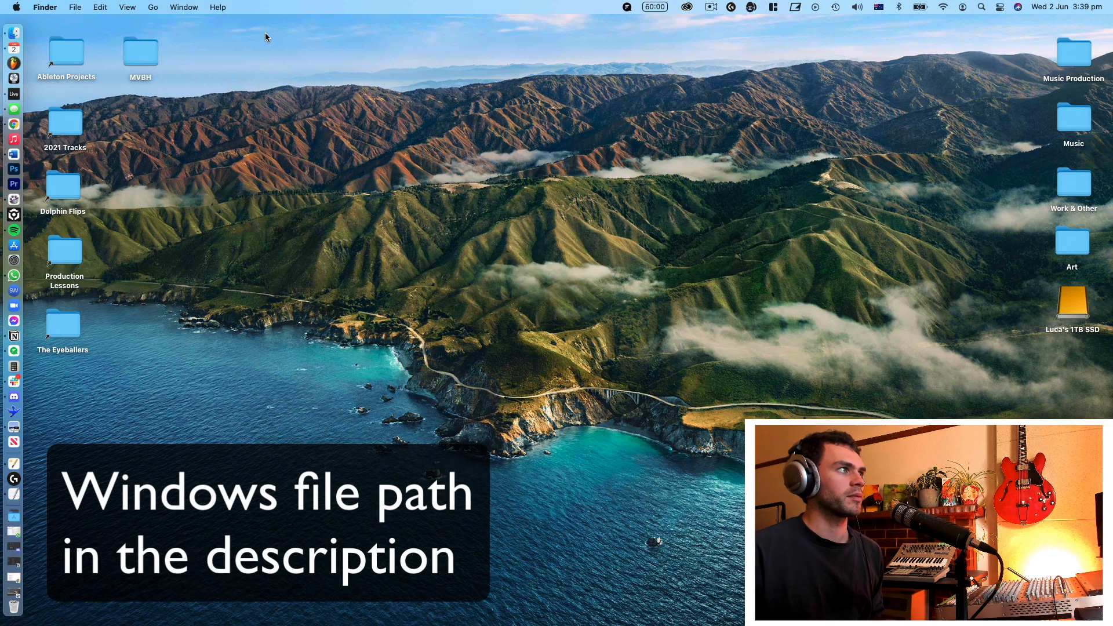
pyautogui.click(154, 8)
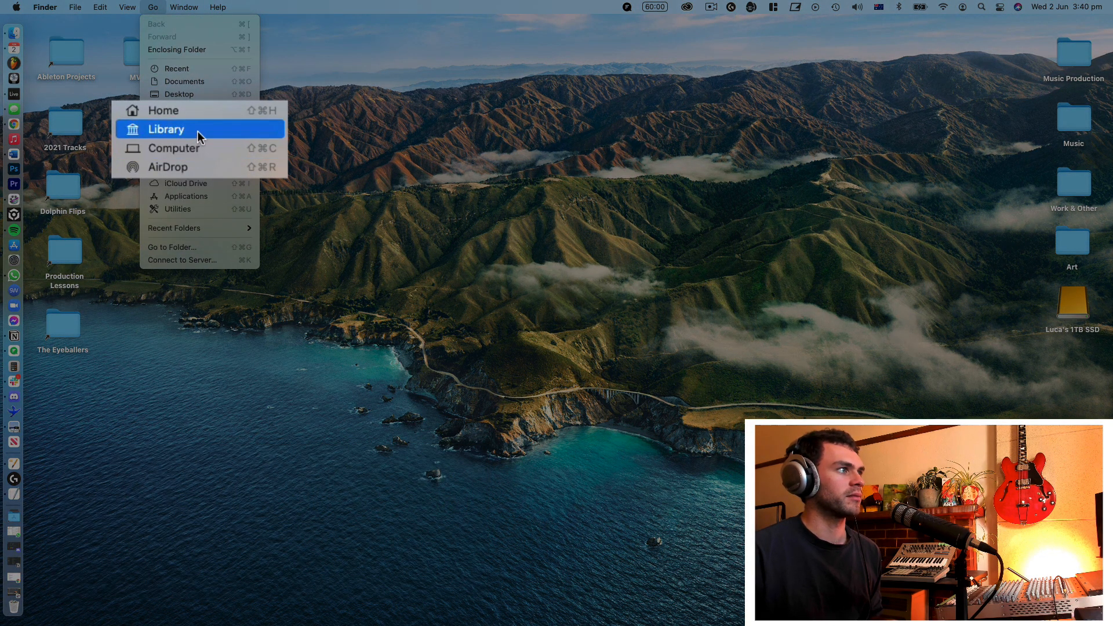
pyautogui.click(187, 134)
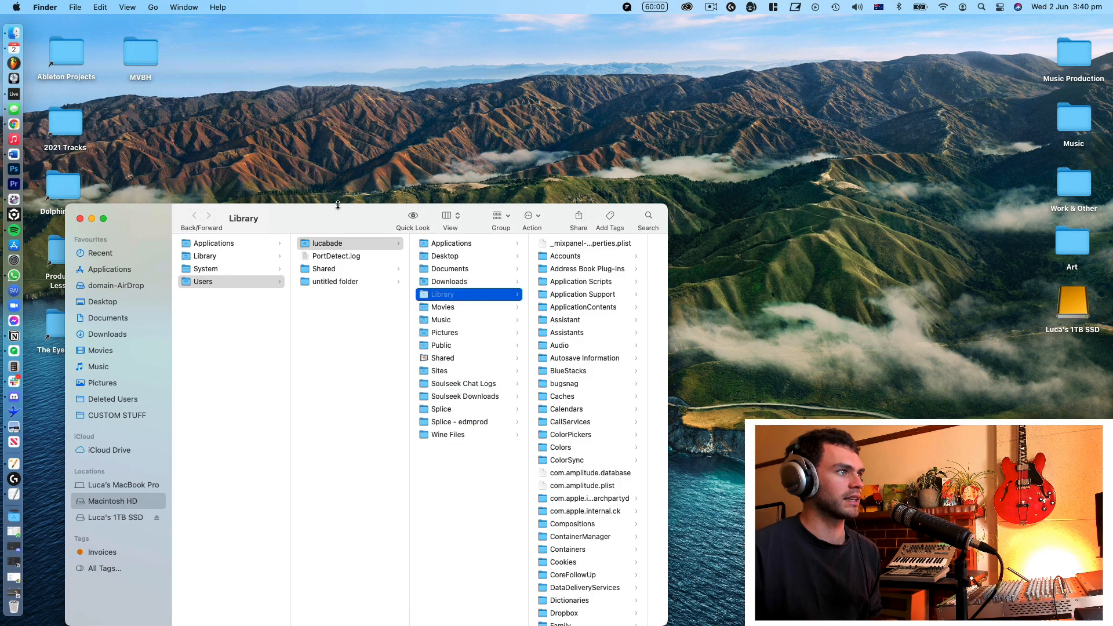
# Step: Within the Library folder, open Preferences, followed by the Ableton folder and its Live 11.0 subfolder
pyautogui.scroll(-10, 582, 377)
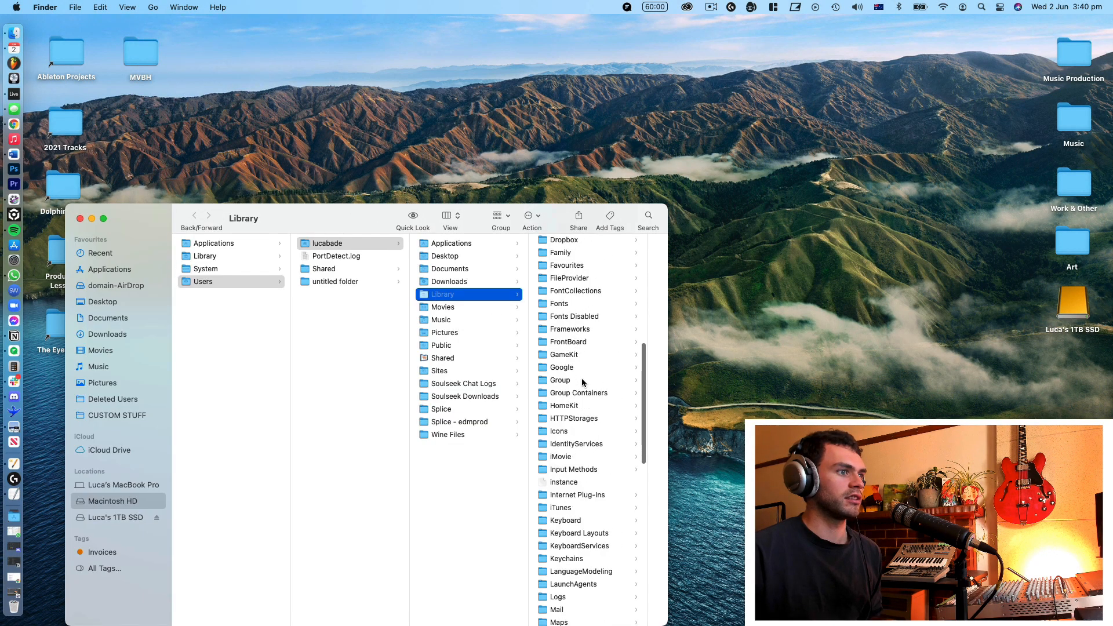
pyautogui.scroll(-5, 582, 399)
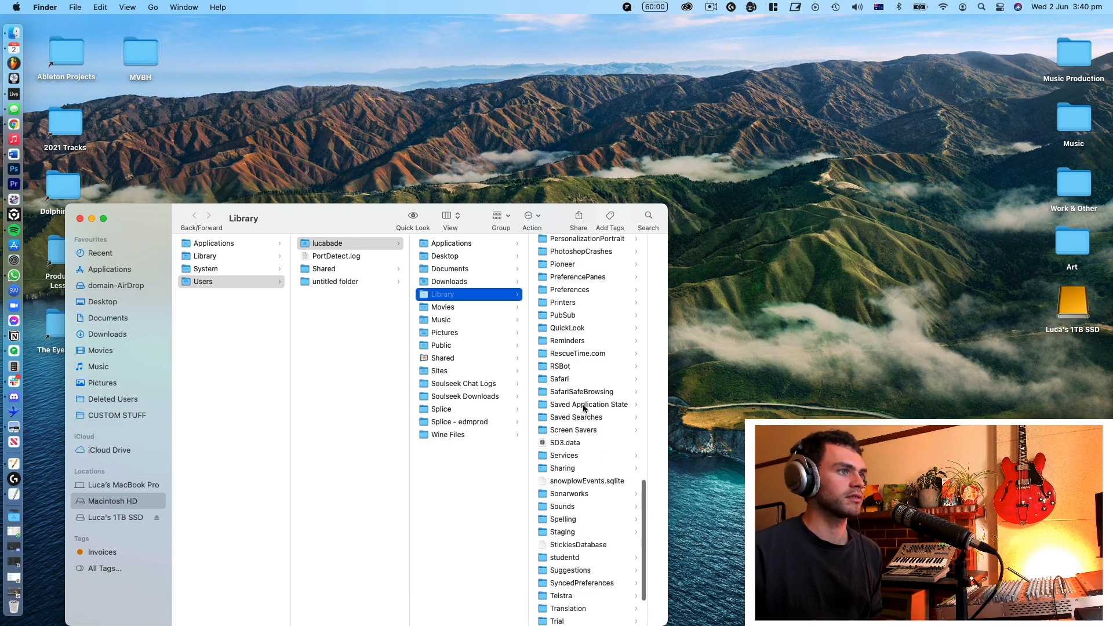
pyautogui.scroll(1, 584, 409)
pyautogui.click(570, 310)
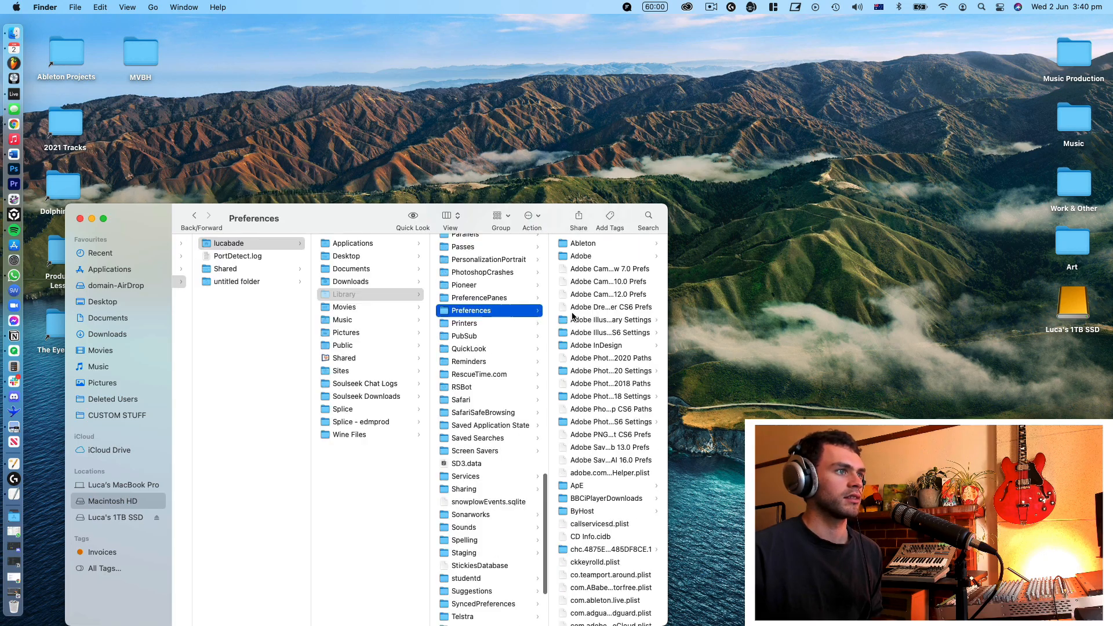
pyautogui.click(589, 246)
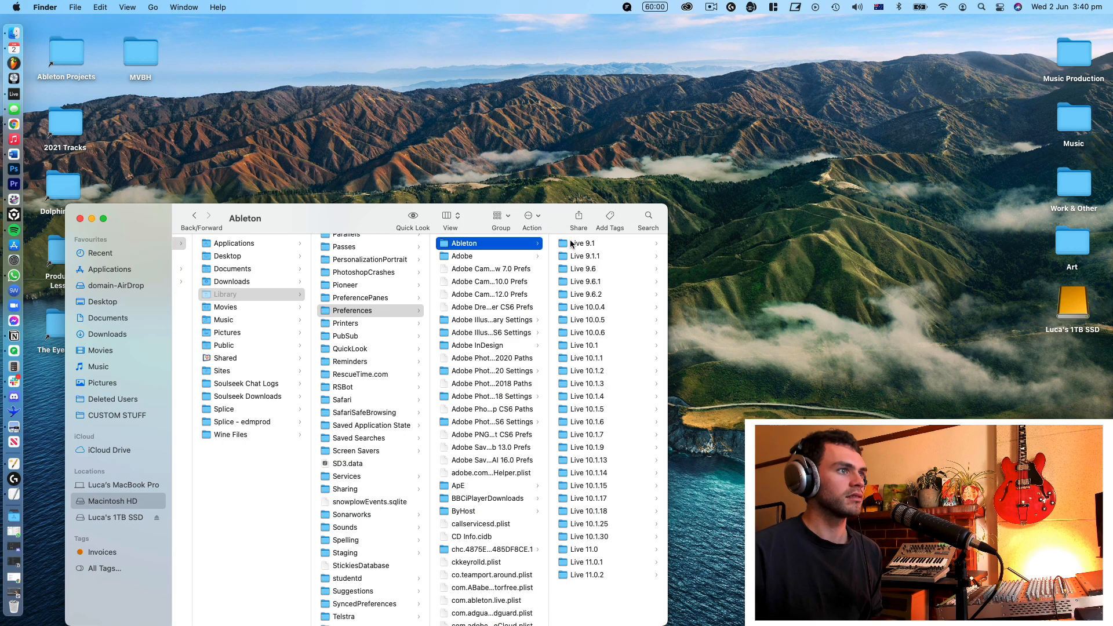
pyautogui.click(606, 563)
pyautogui.click(497, 550)
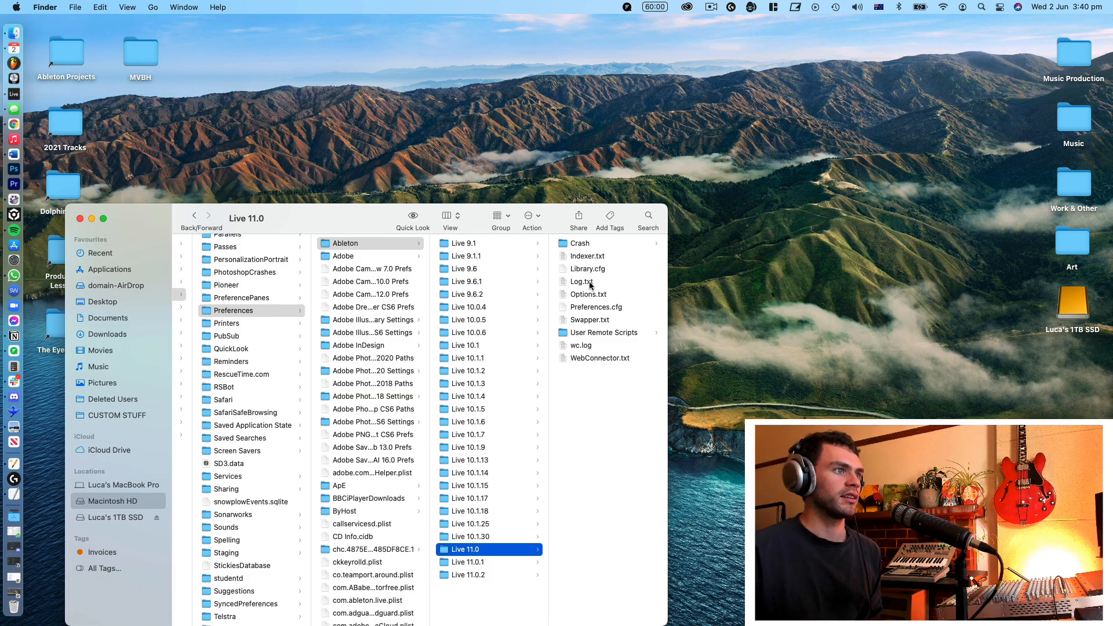
# Step: Preview Options.txt and Log.txt in the Live 11.0 folder, and return the selection to that folder
pyautogui.click(588, 294)
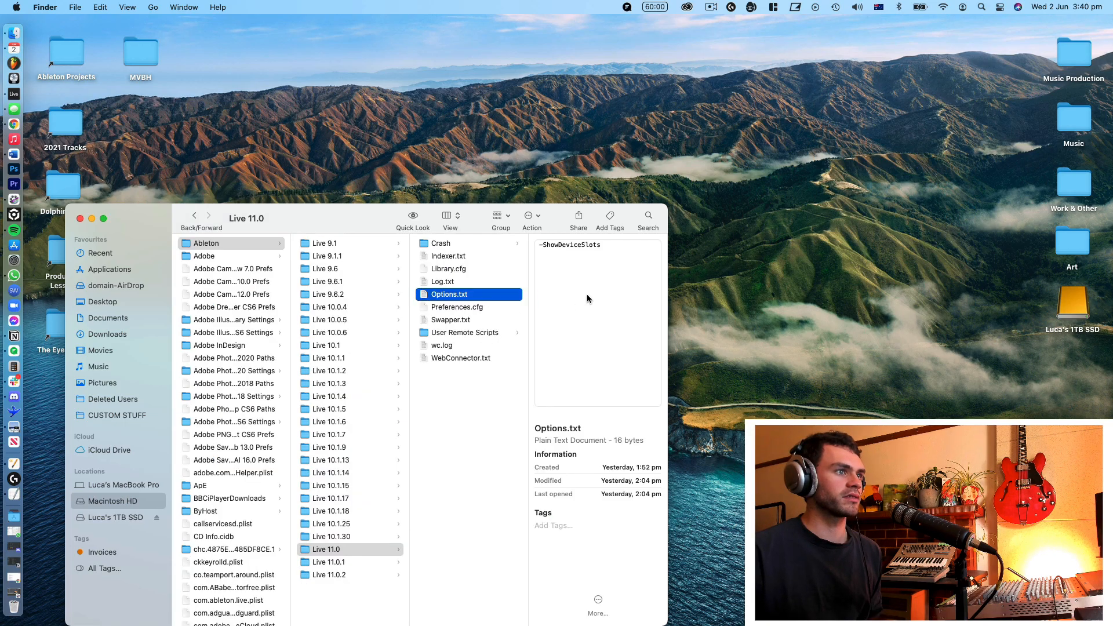
pyautogui.click(447, 284)
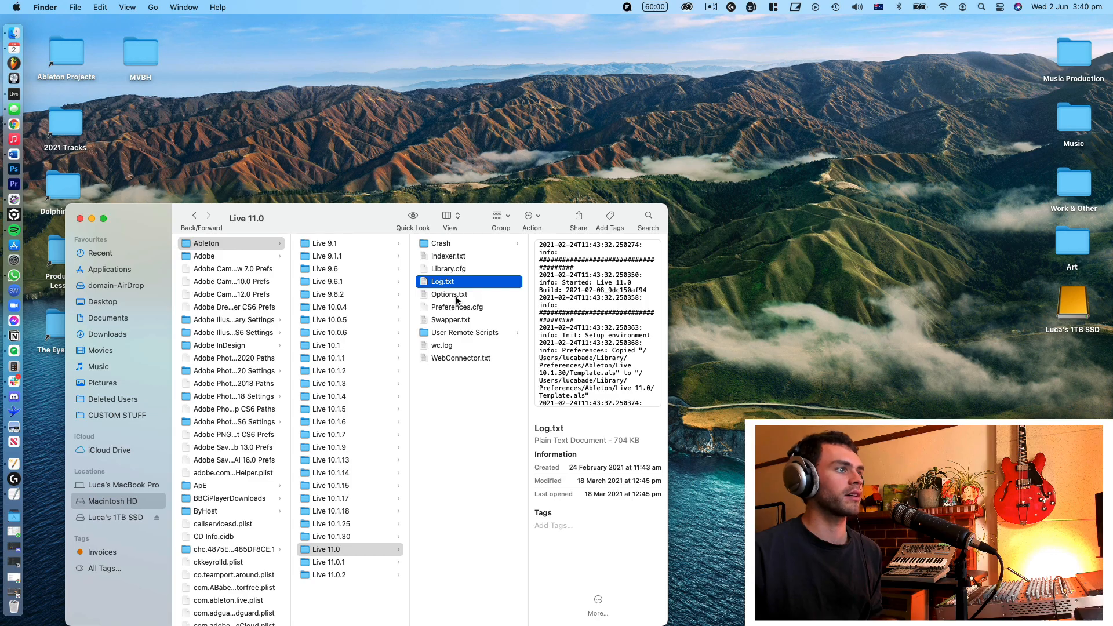
pyautogui.click(432, 296)
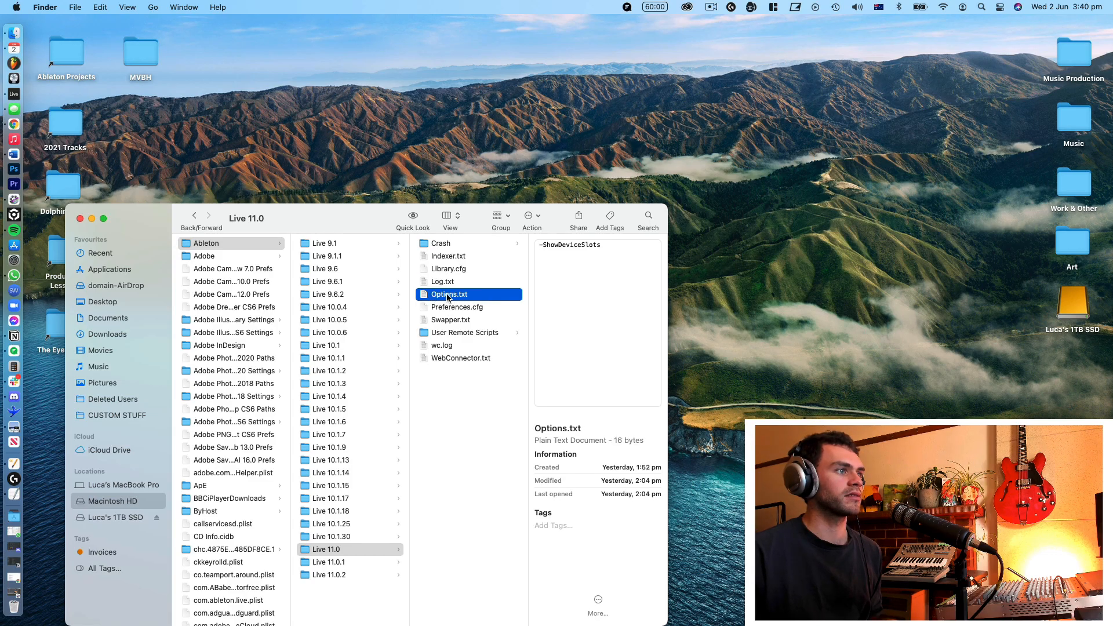
pyautogui.click(339, 550)
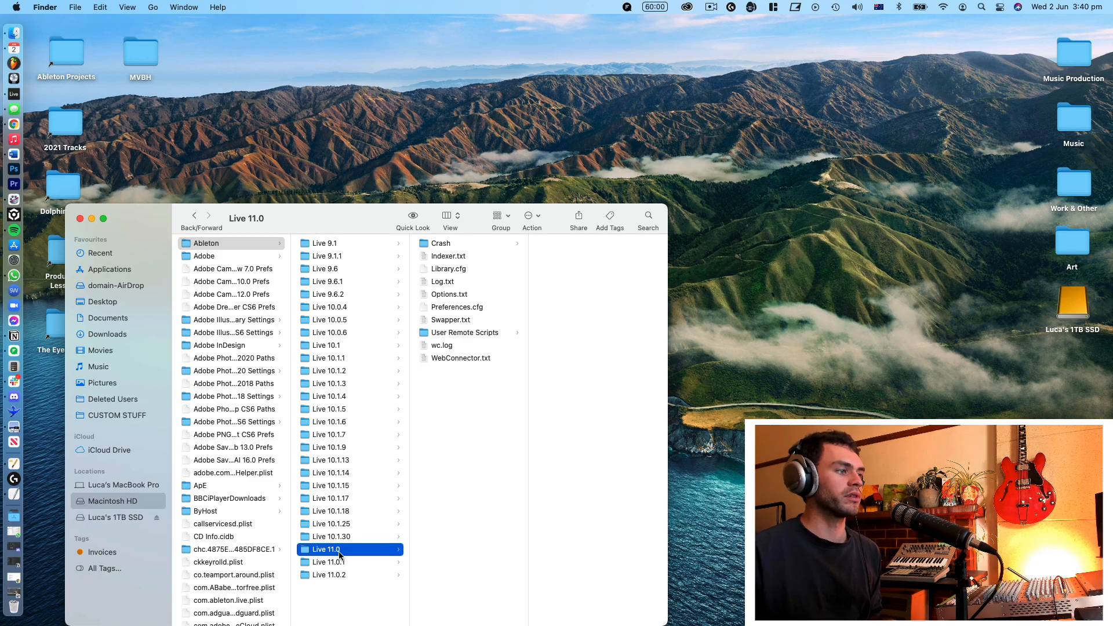
pyautogui.press('Escape')
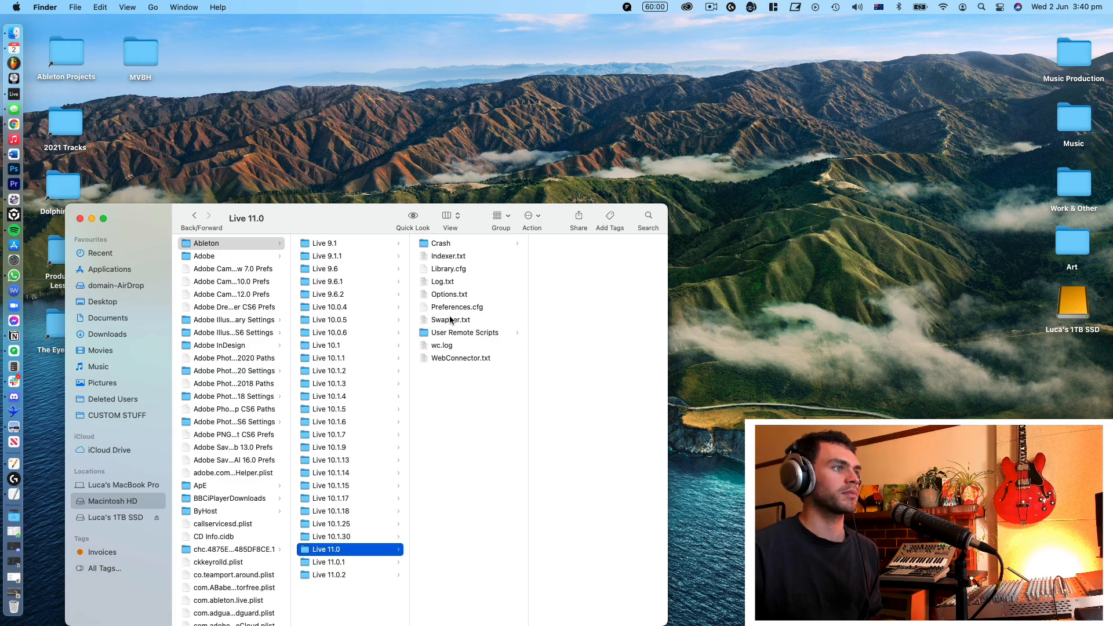
# Step: Open Options.txt in TextEdit, highlight its -ShowDeviceSlots line, and close and reopen the file
pyautogui.click(453, 296)
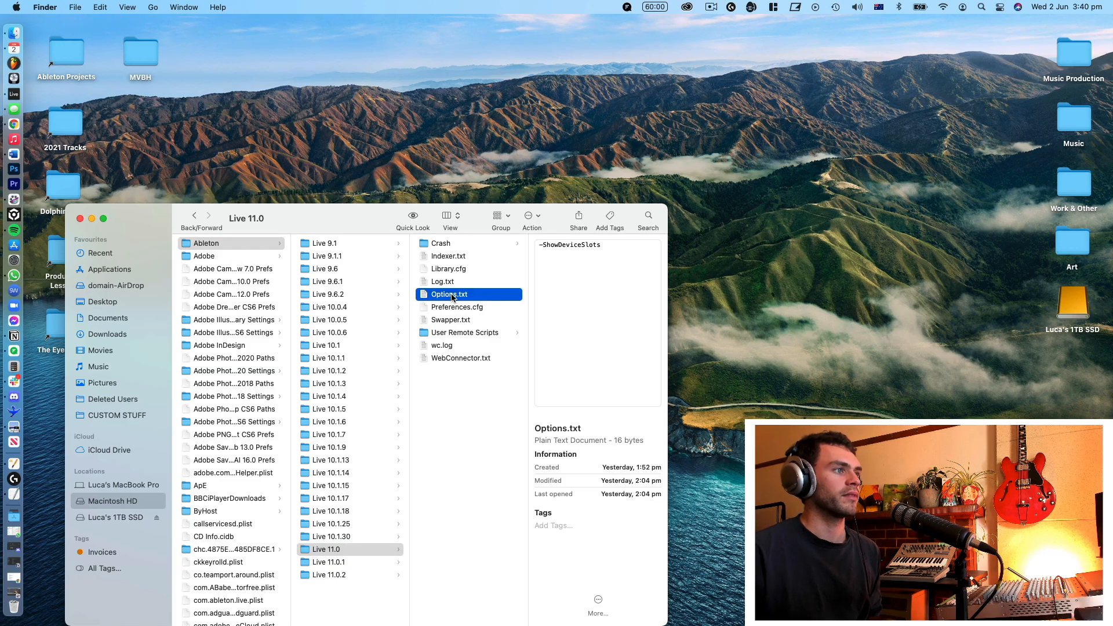
pyautogui.doubleClick(453, 296)
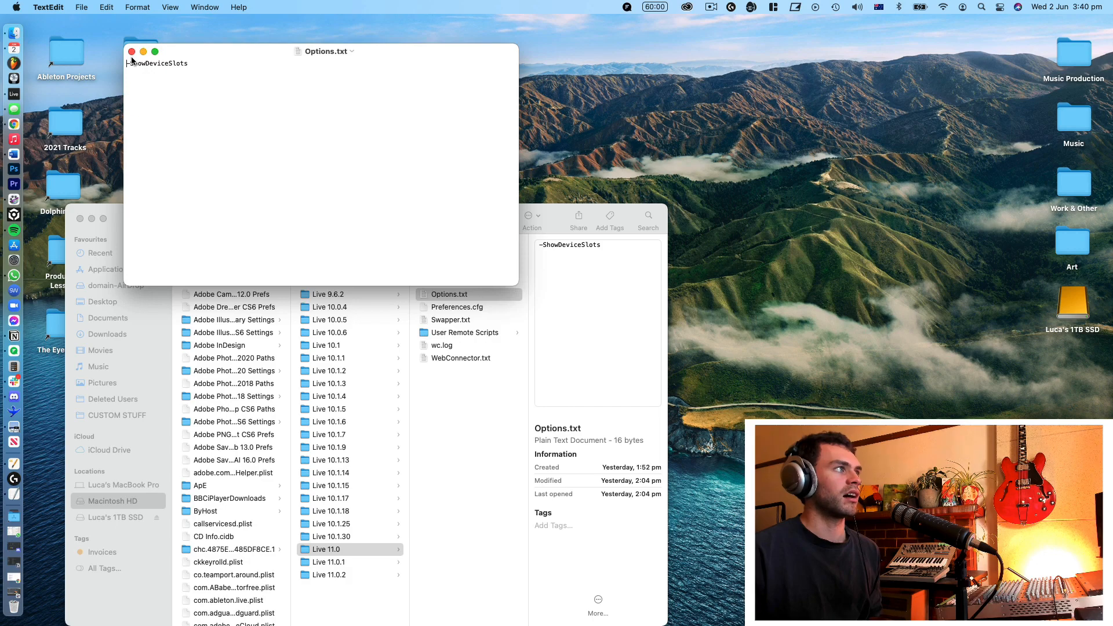
pyautogui.moveTo(130, 61); pyautogui.dragTo(94, 68)
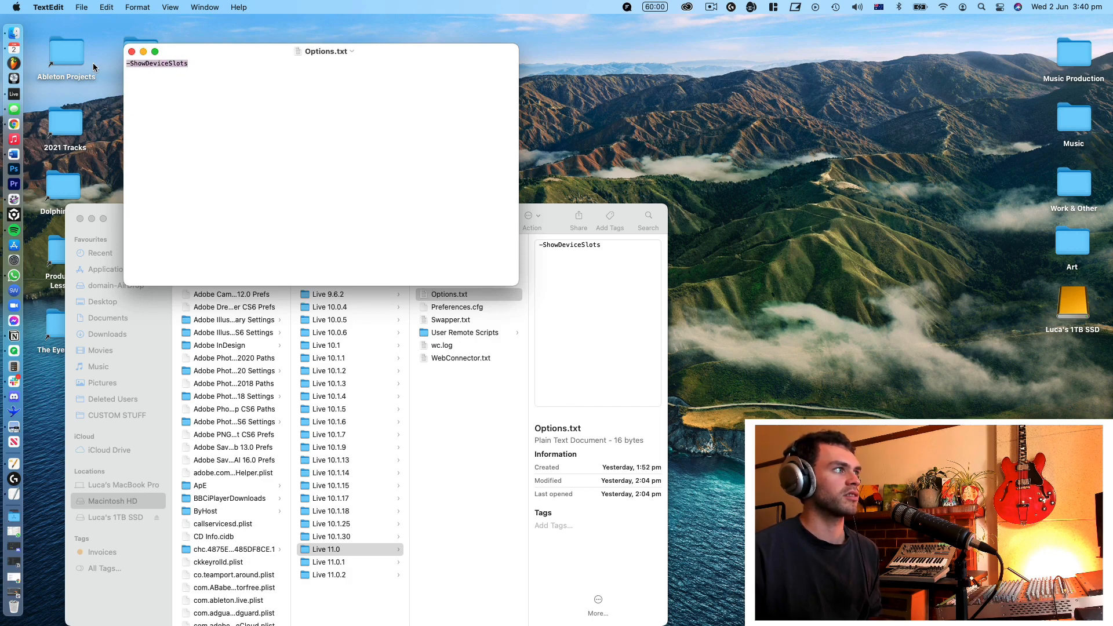
pyautogui.click(131, 51)
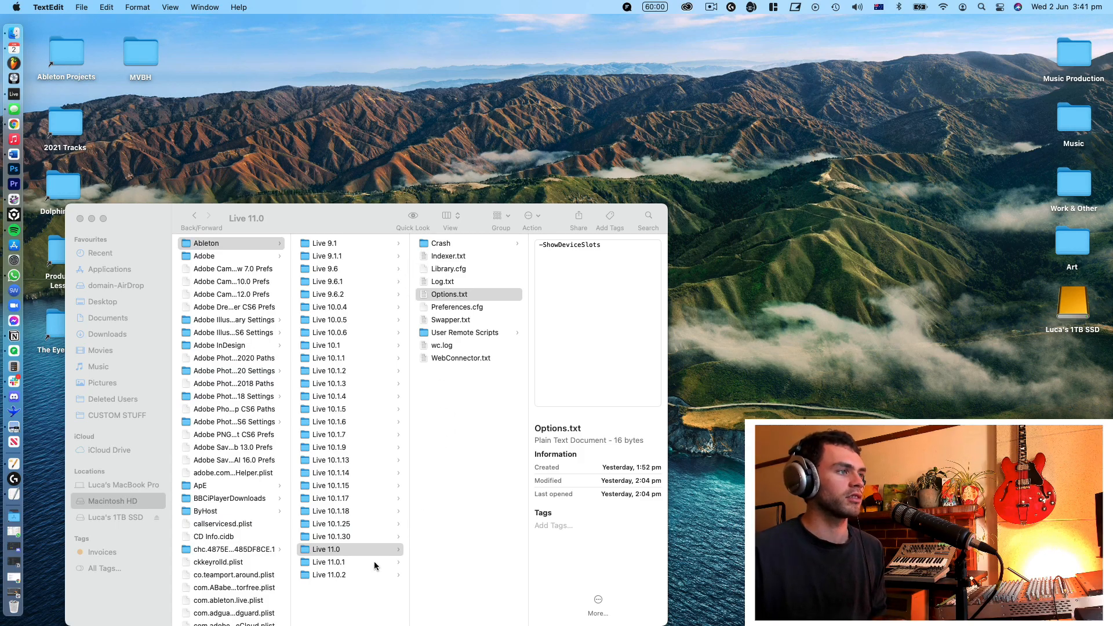
pyautogui.doubleClick(464, 295)
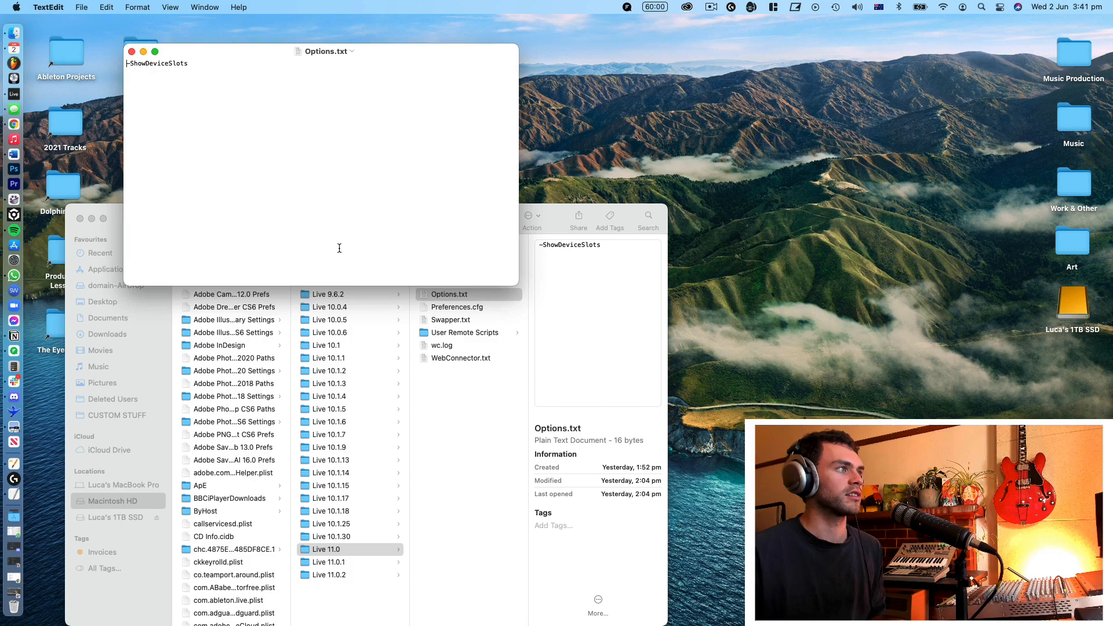
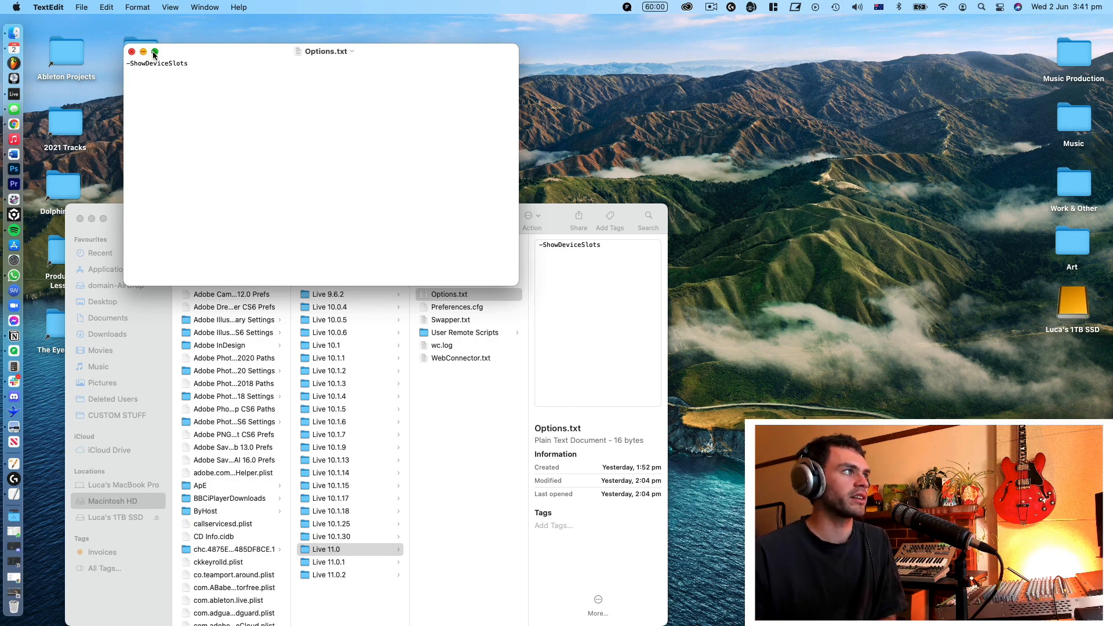
# Step: Close Options.txt and preview the copy of that file in the Live 11.0.2 folder
pyautogui.click(131, 52)
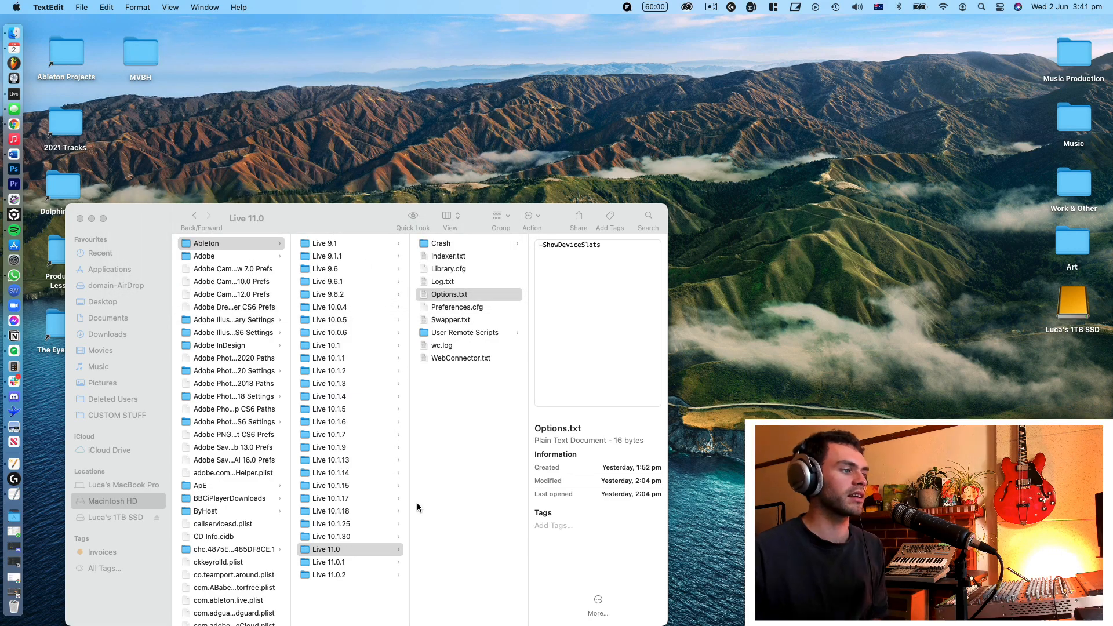
pyautogui.click(354, 575)
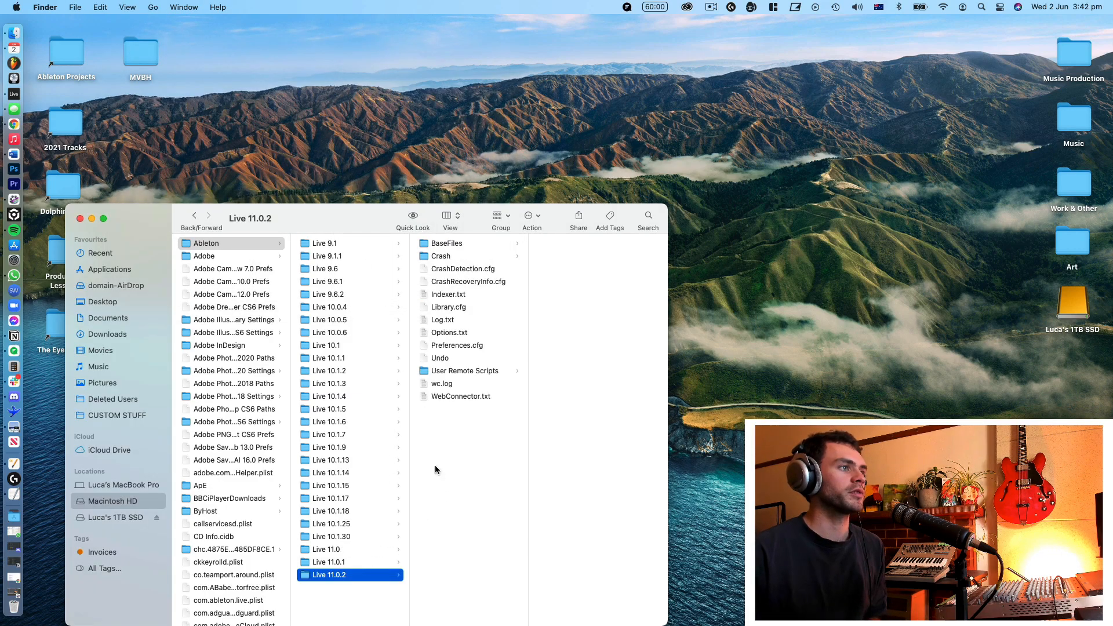
pyautogui.click(453, 332)
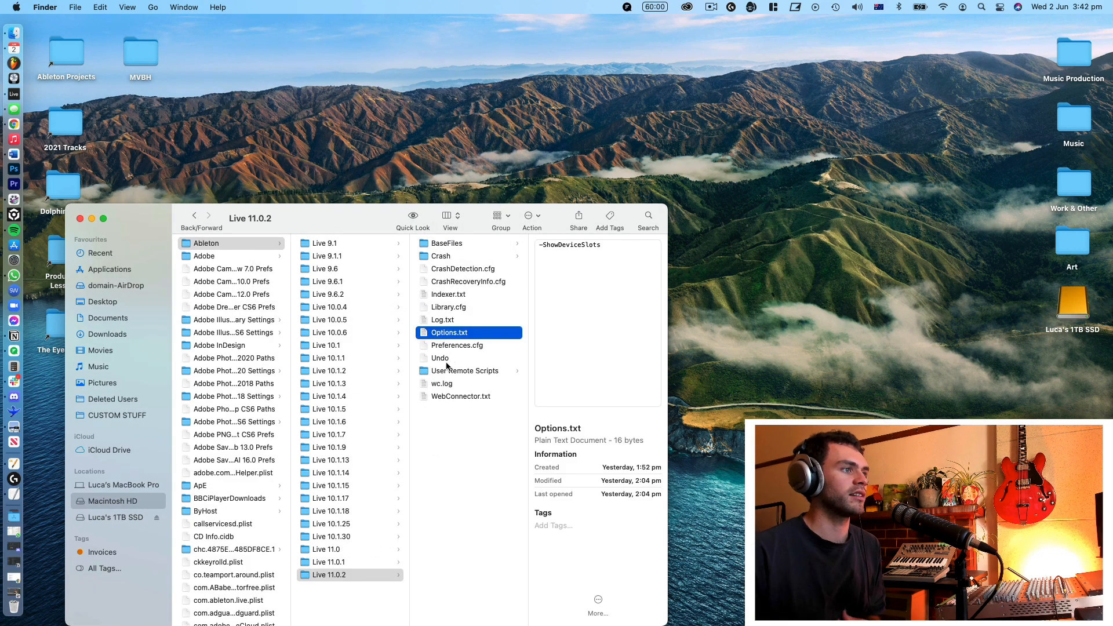
# Step: Compare the contents of the Live 11.0, Live 11.0.1 and Live 11.0.2 folders, previewing Options.txt in Live 11.0.2 again
pyautogui.click(356, 563)
pyautogui.click(358, 552)
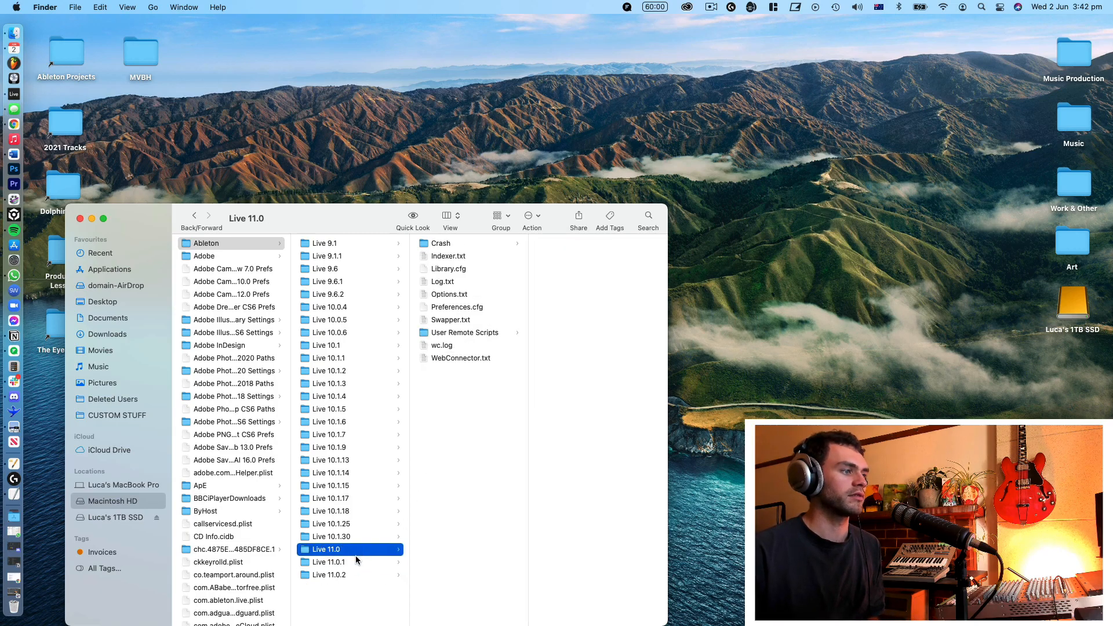
pyautogui.click(351, 564)
pyautogui.click(349, 571)
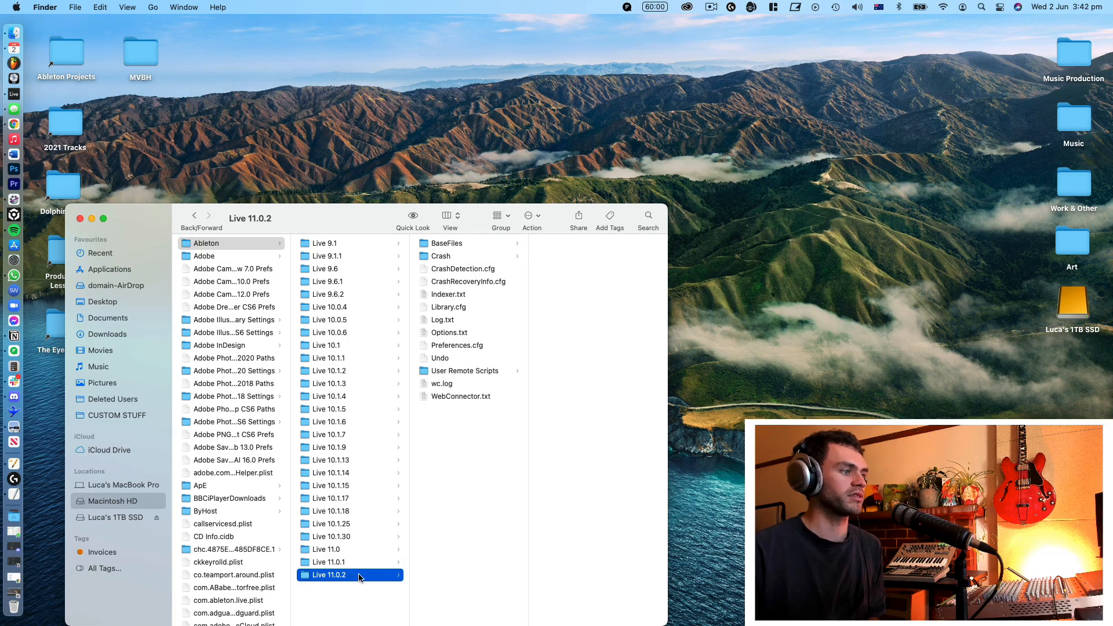
pyautogui.click(456, 333)
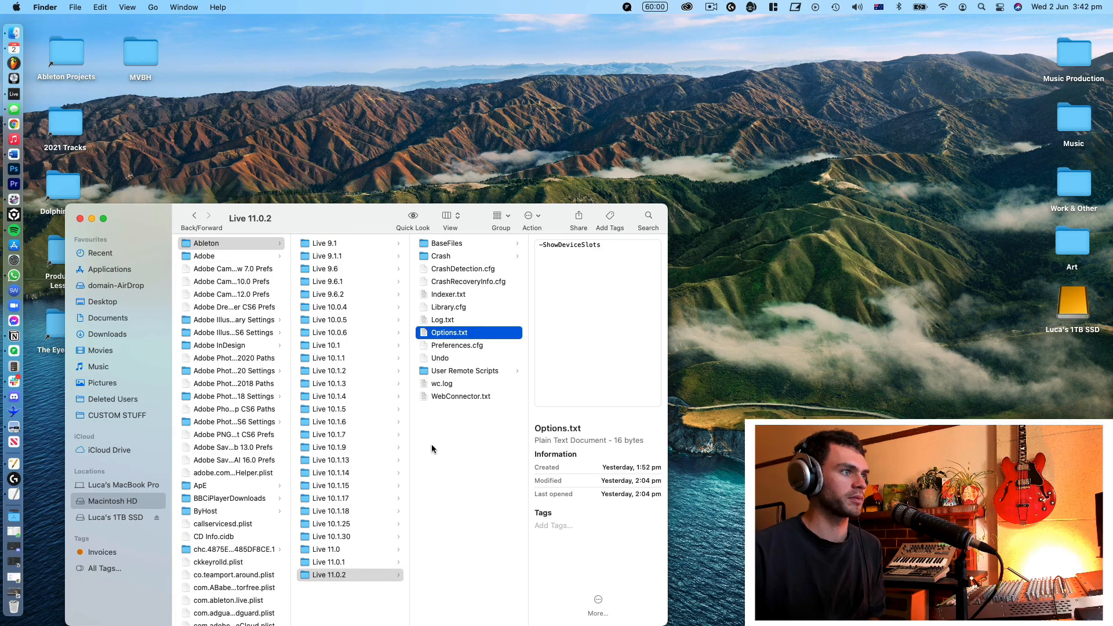
pyautogui.click(359, 561)
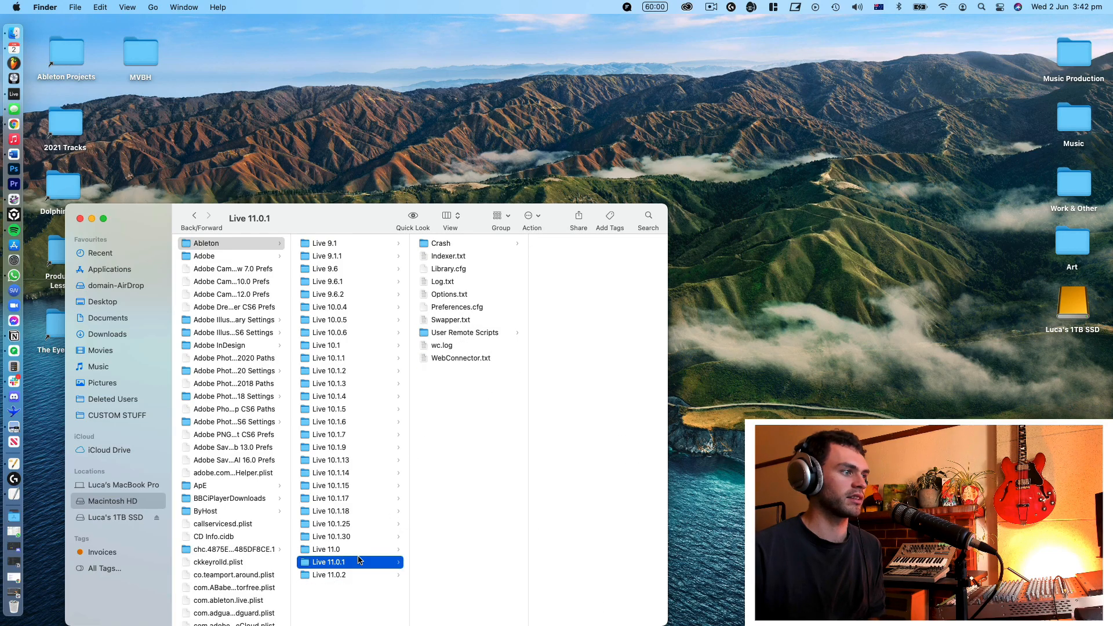
pyautogui.click(318, 374)
pyautogui.click(330, 347)
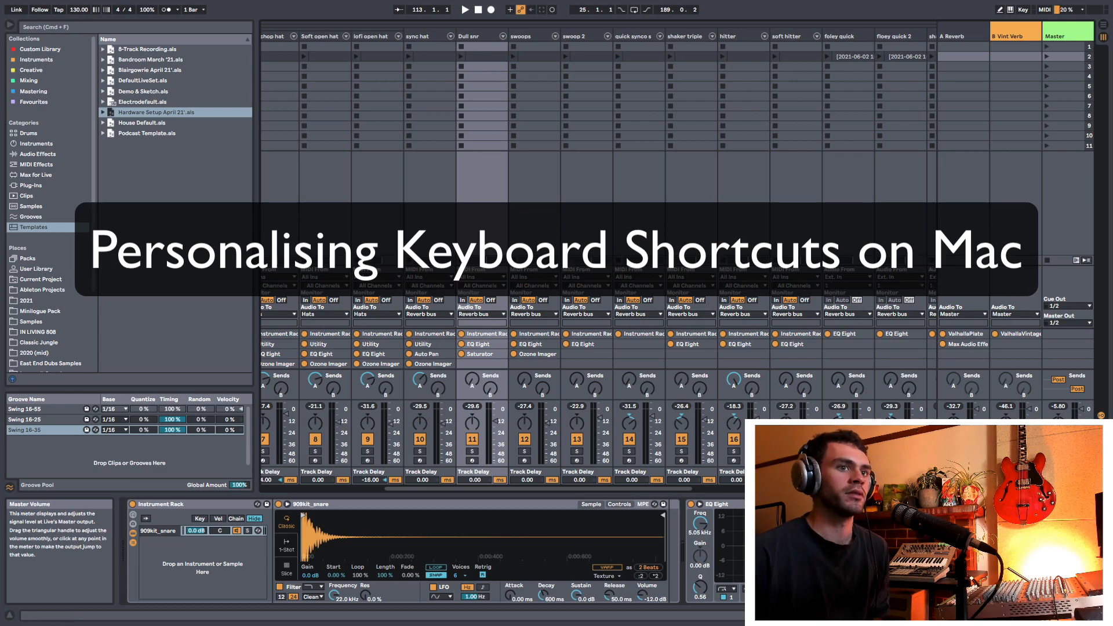
# Step: Switch to Ableton Live and toggle the mixer's Device Slots section several times, leaving it hidden
pyautogui.click(1101, 426)
pyautogui.click(1100, 426)
pyautogui.click(1101, 426)
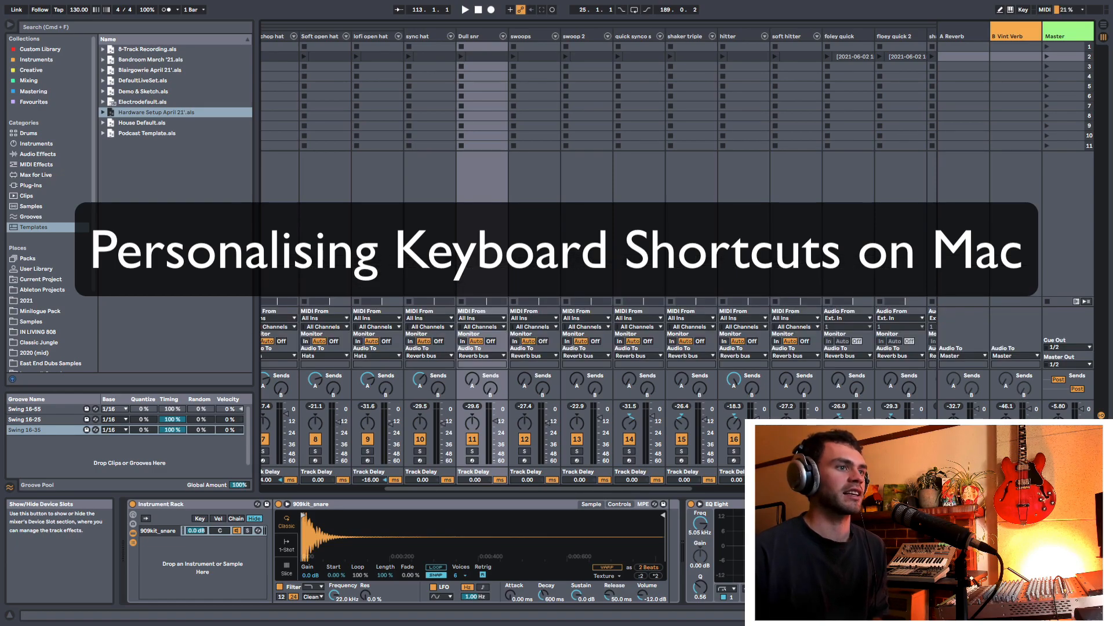
pyautogui.click(1100, 426)
pyautogui.click(1101, 426)
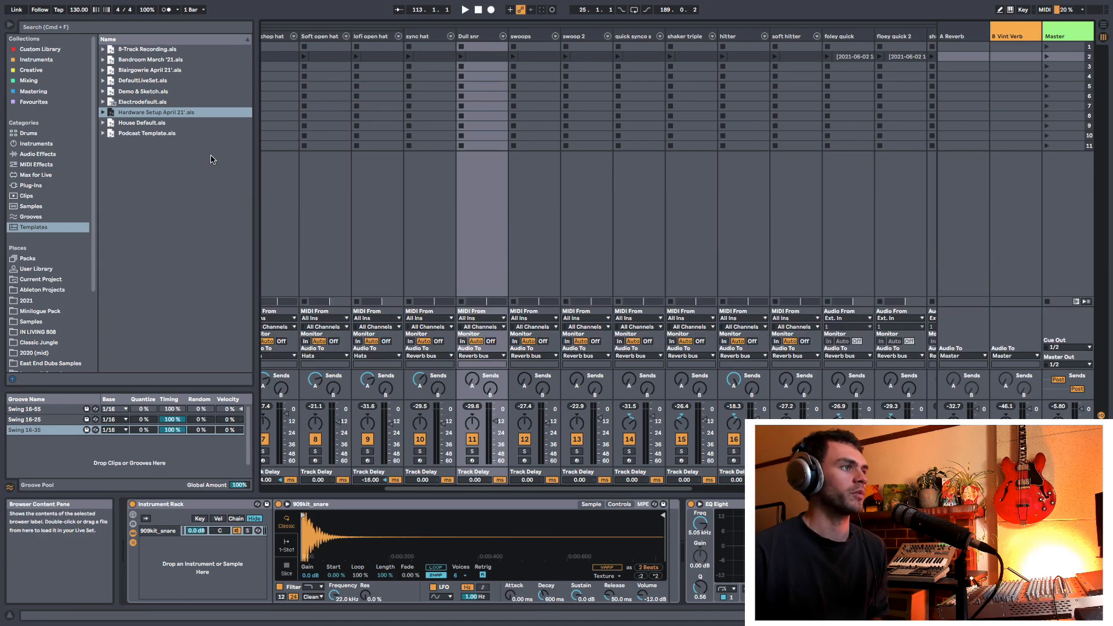
# Step: Show the mixer's Device Slots section with its View command and hide it again
pyautogui.moveTo(235, 3)
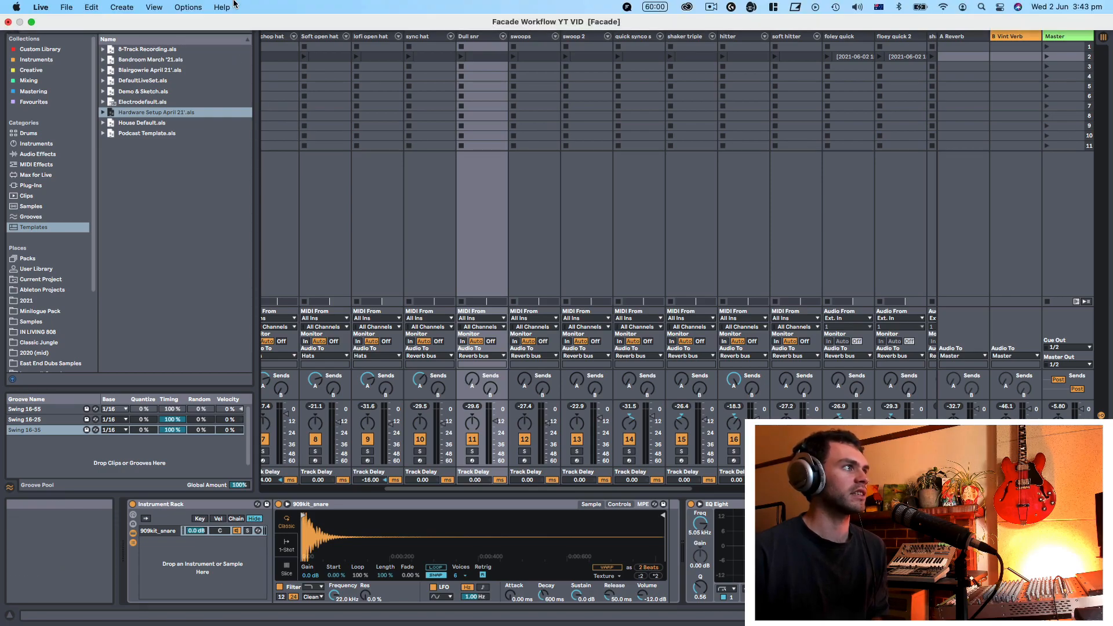
pyautogui.click(156, 8)
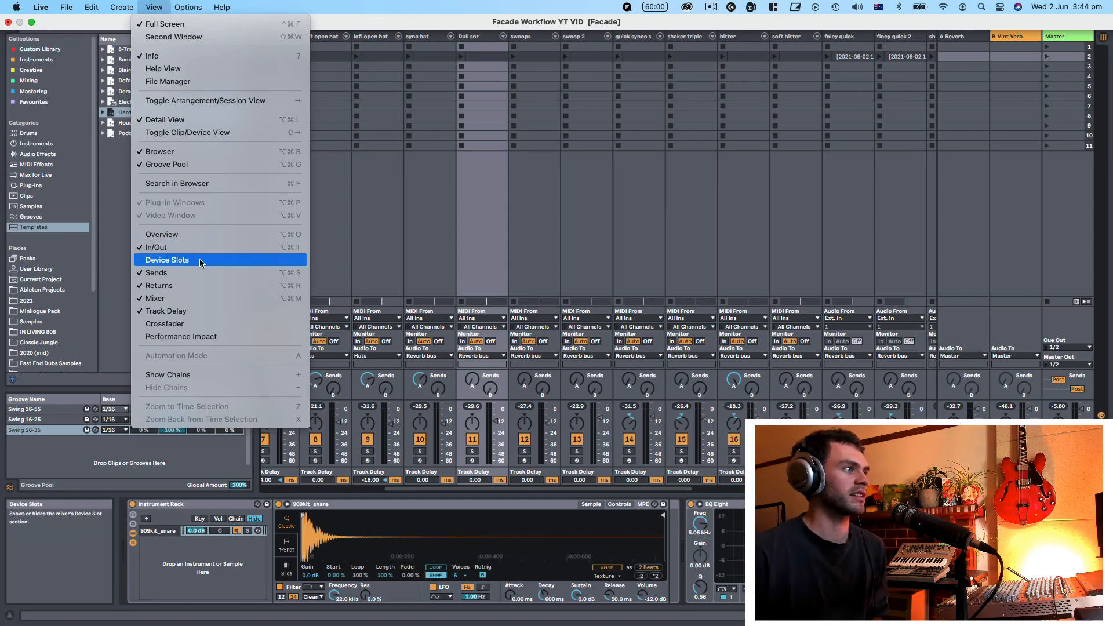
pyautogui.click(167, 260)
pyautogui.click(154, 7)
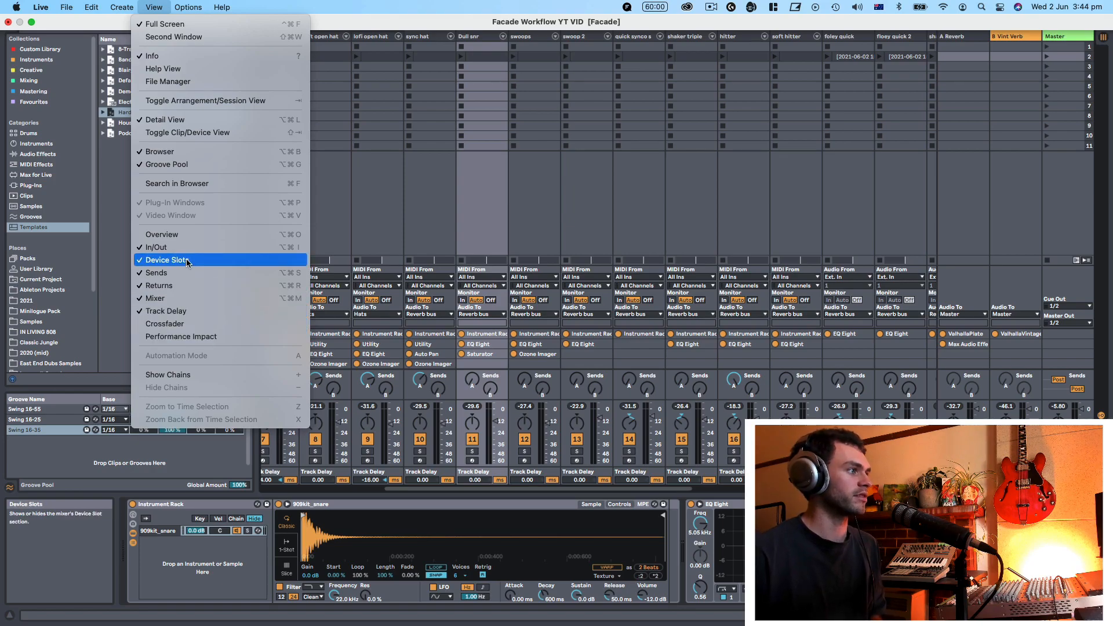
pyautogui.click(186, 262)
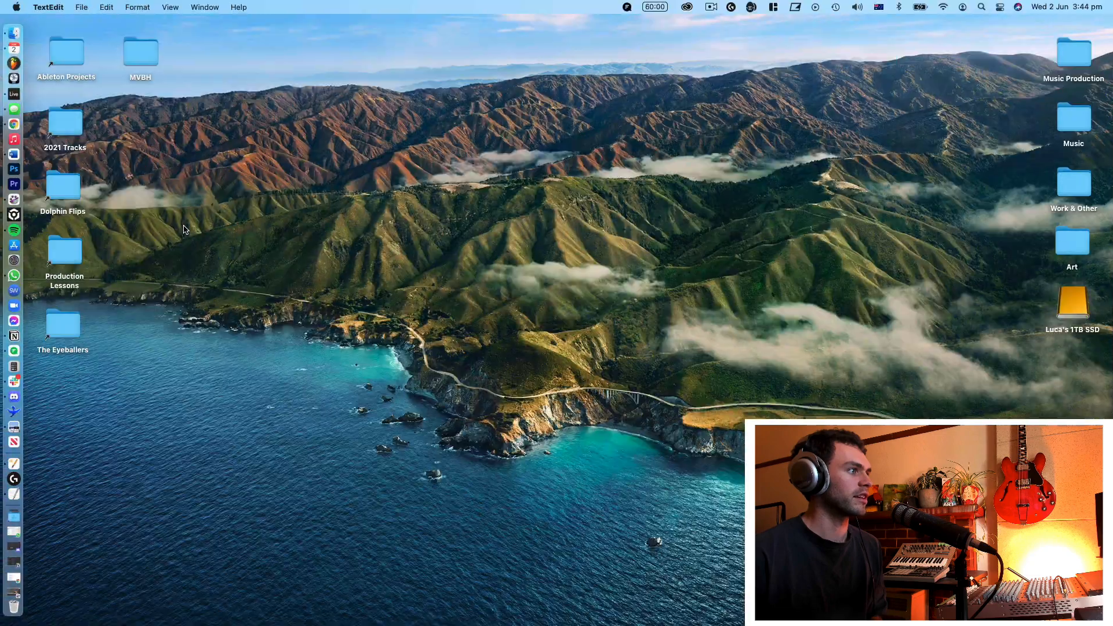
# Step: Switch to System Preferences and open the App Shortcuts category of the Keyboard shortcuts
pyautogui.click(14, 260)
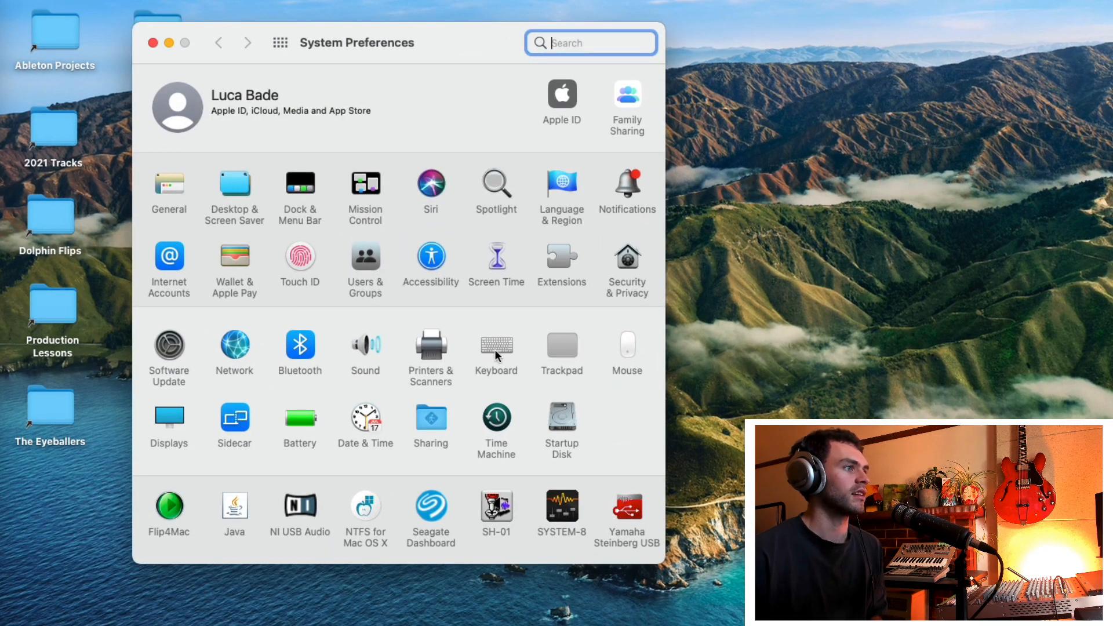
pyautogui.click(497, 350)
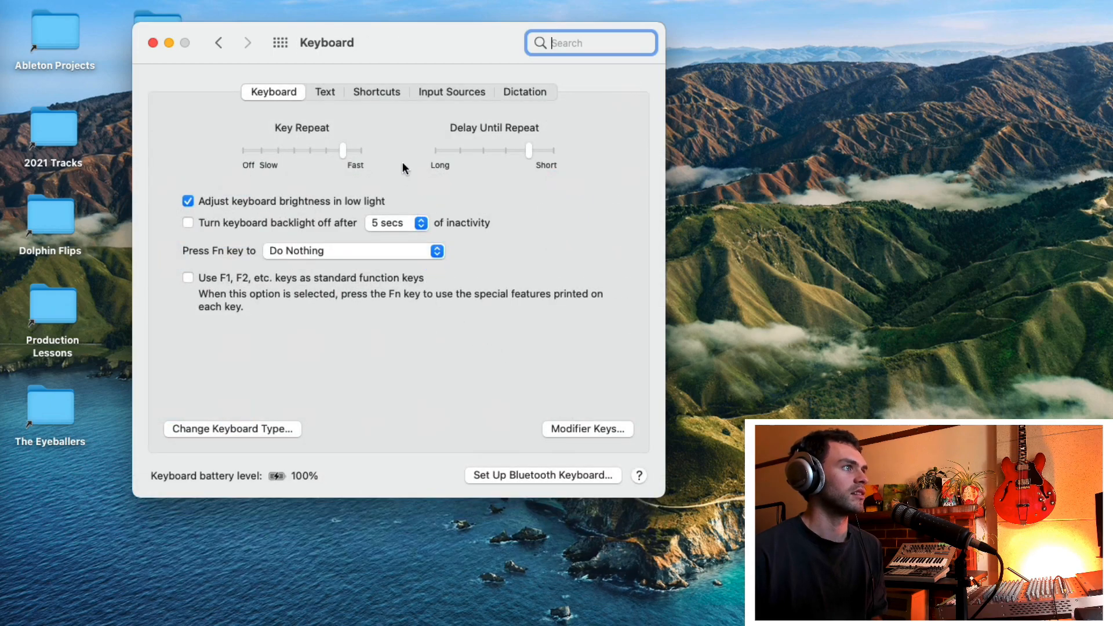
pyautogui.click(377, 91)
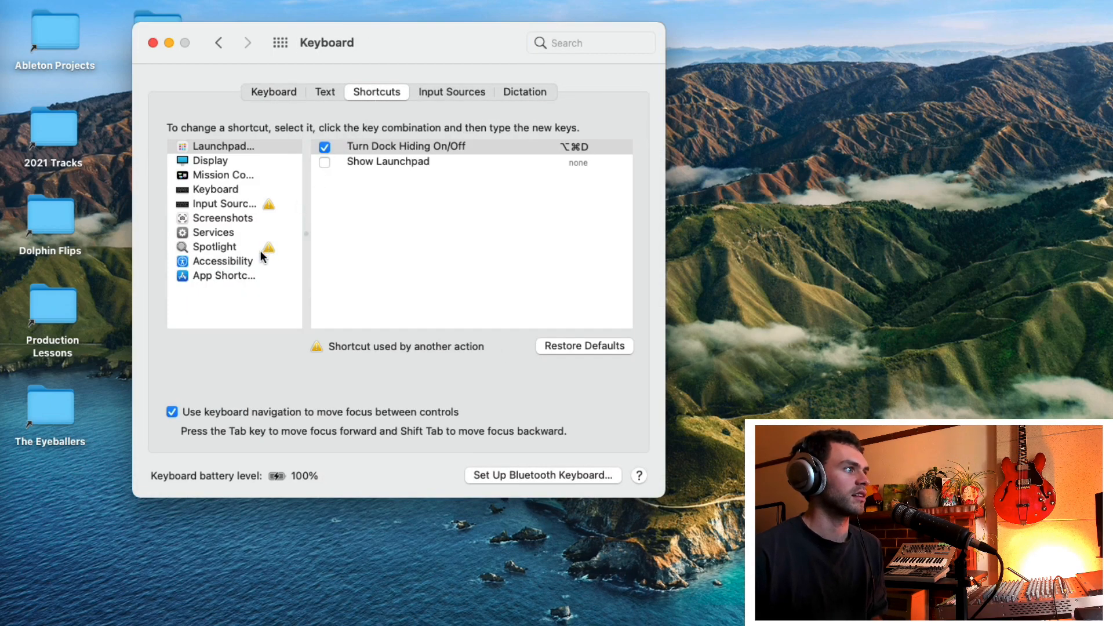
pyautogui.click(243, 276)
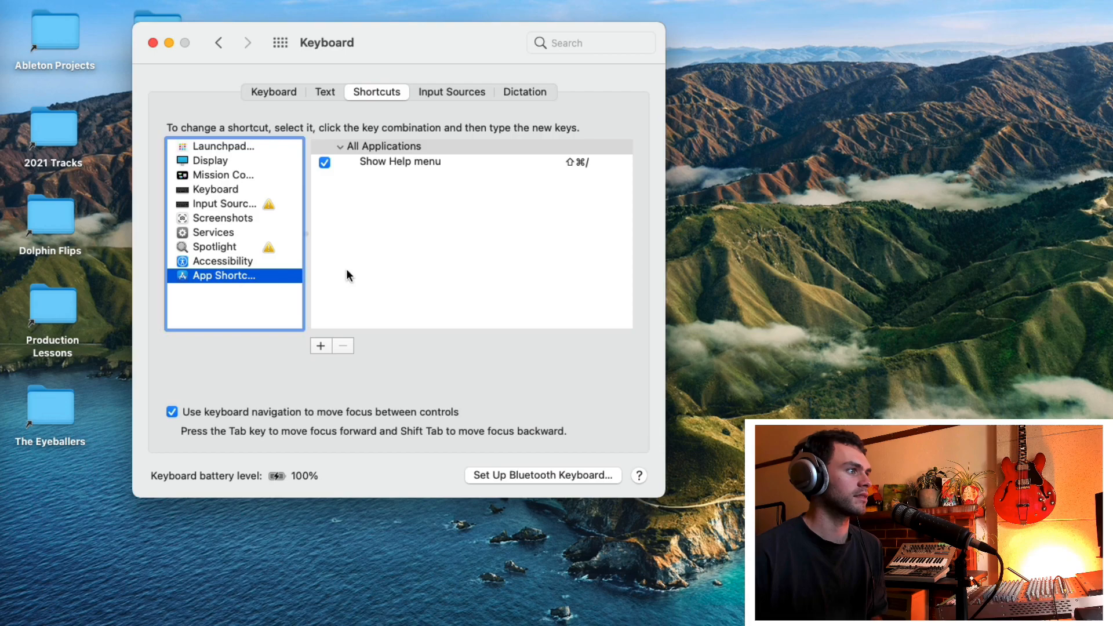
# Step: Add an app shortcut for Ableton Live 11 Suite that assigns Option-Command-C to the menu title Device Slots
pyautogui.click(327, 344)
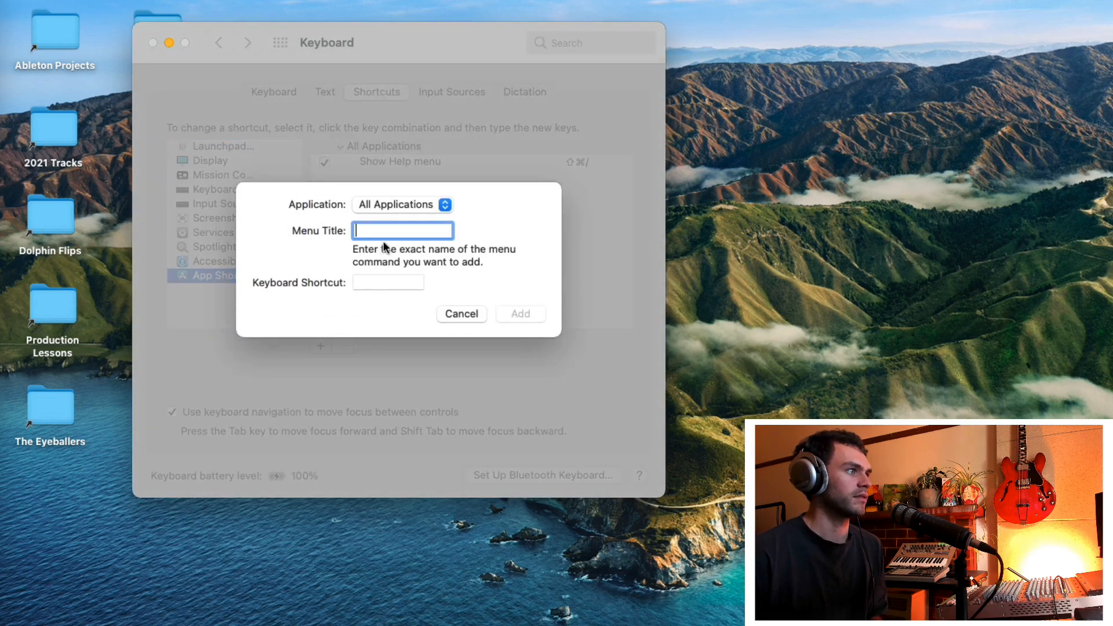
pyautogui.click(400, 206)
pyautogui.click(401, 207)
pyautogui.click(401, 205)
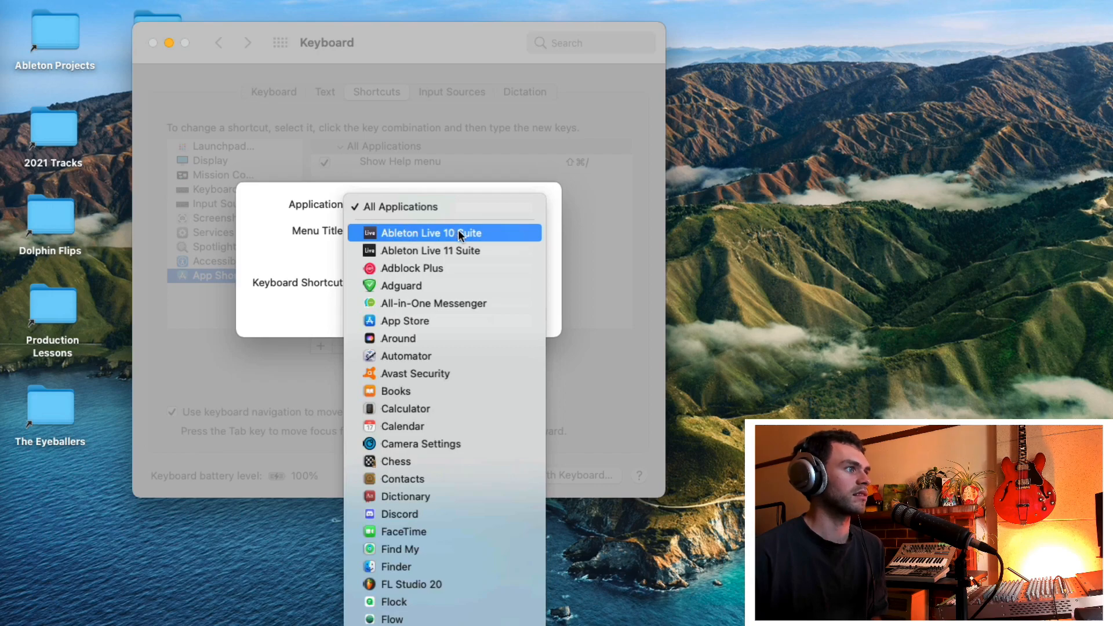
pyautogui.click(466, 253)
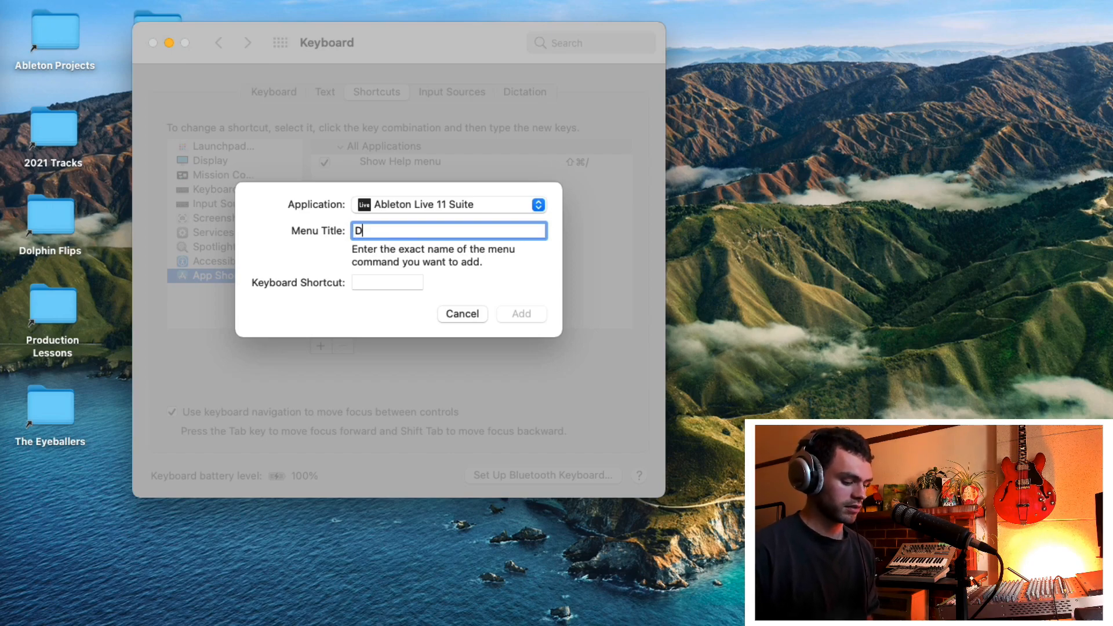
pyautogui.write('Device Slots')
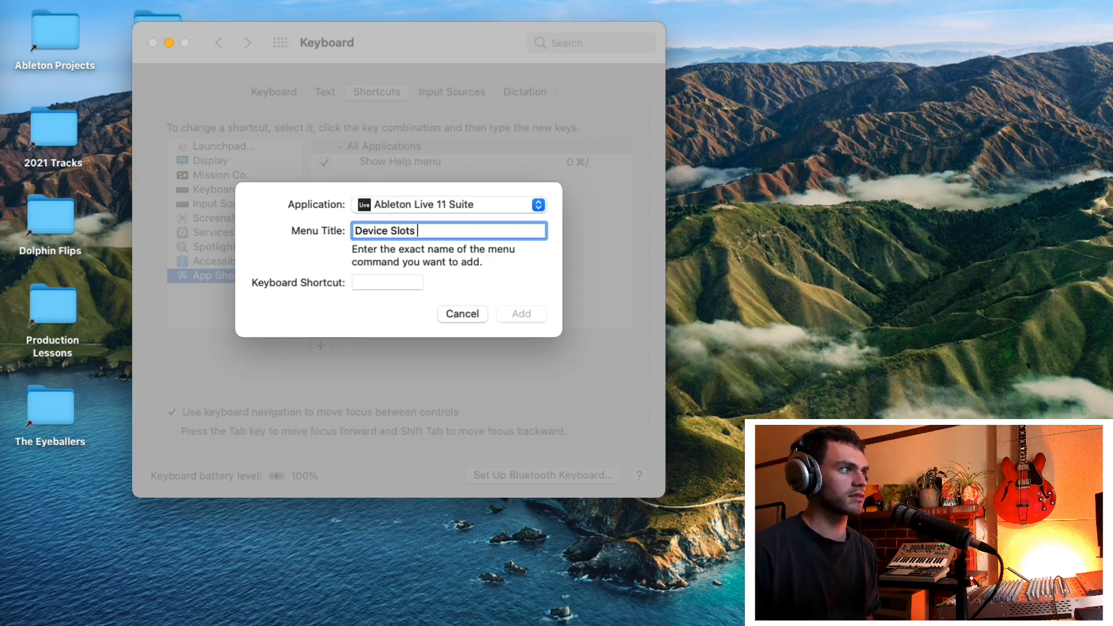
pyautogui.click(384, 283)
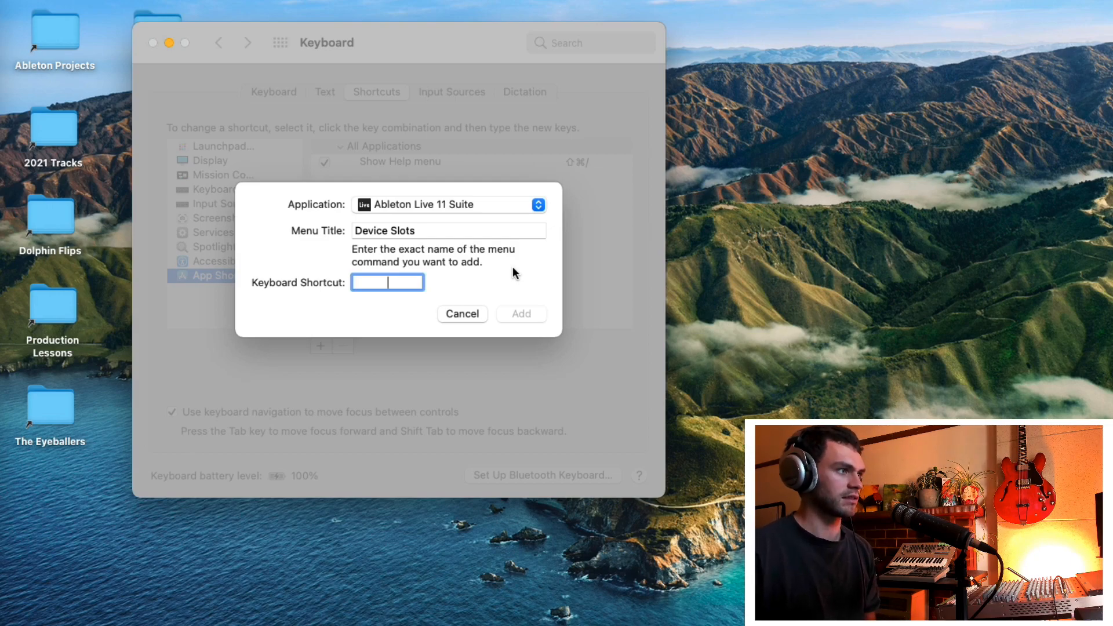
pyautogui.press('alt+super+c')
pyautogui.click(524, 315)
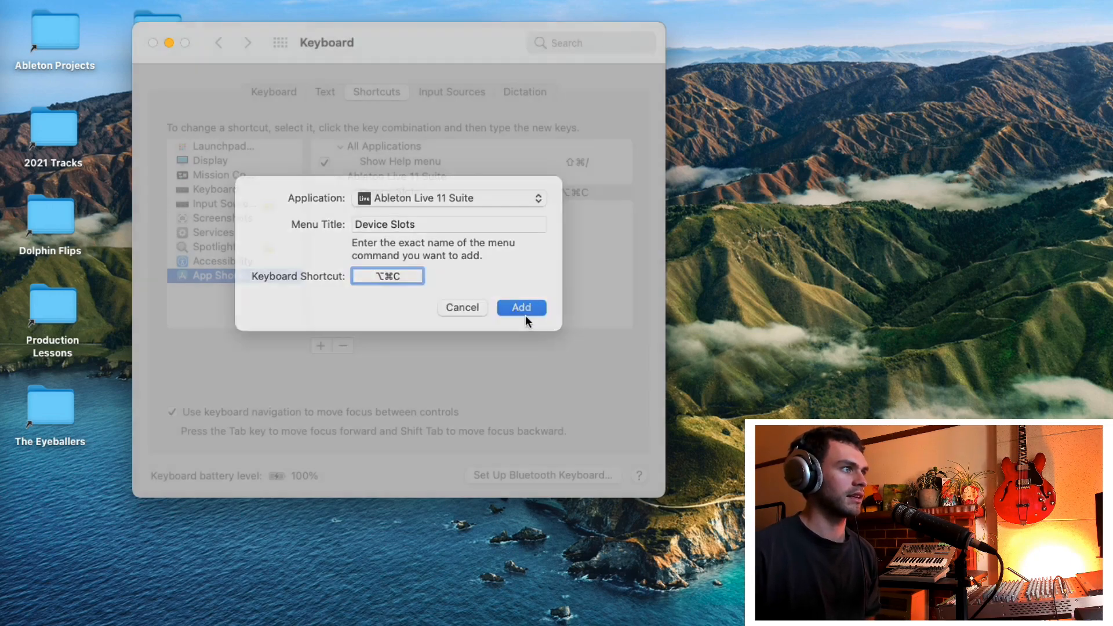
# Step: Add another app shortcut that assigns Option-Command-V to the menu title Track Delay
pyautogui.click(319, 345)
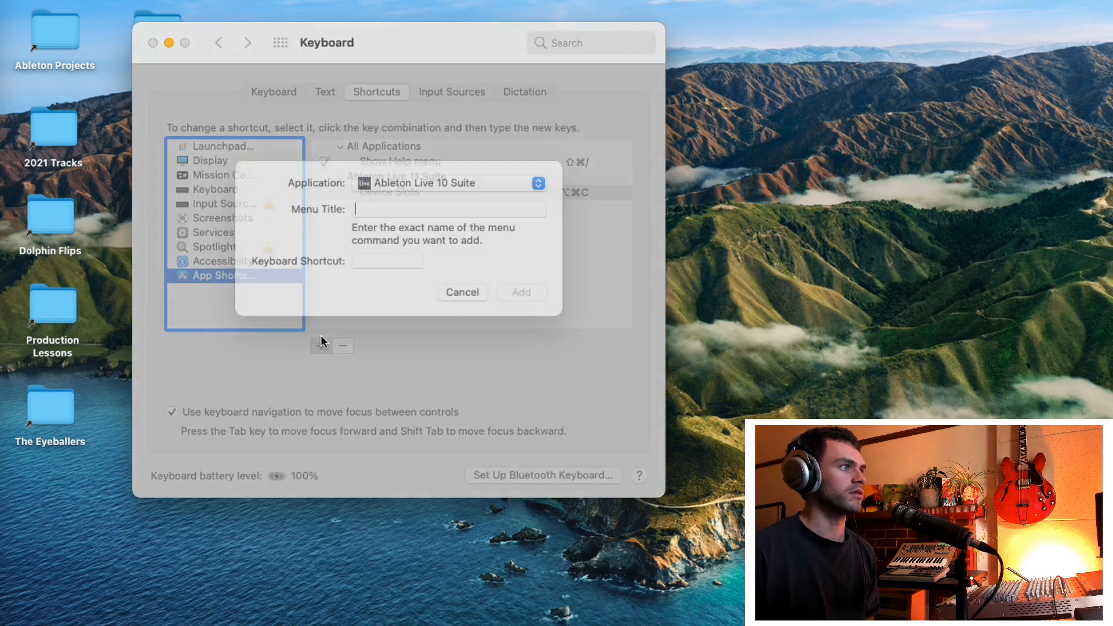
pyautogui.write('Tra')
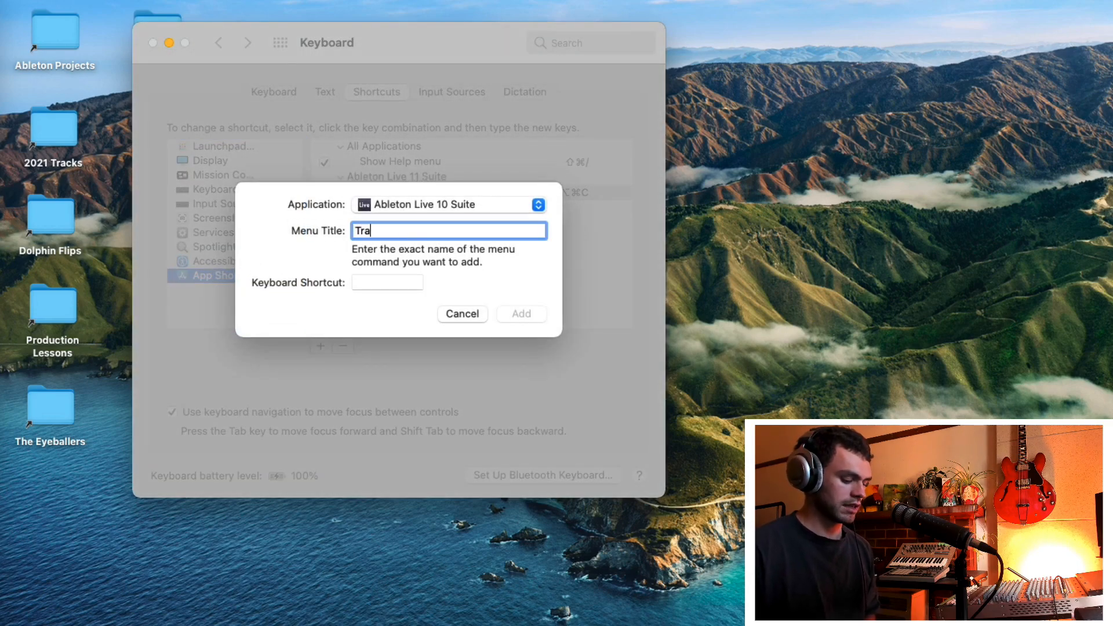
pyautogui.write('ck Delay')
pyautogui.click(397, 282)
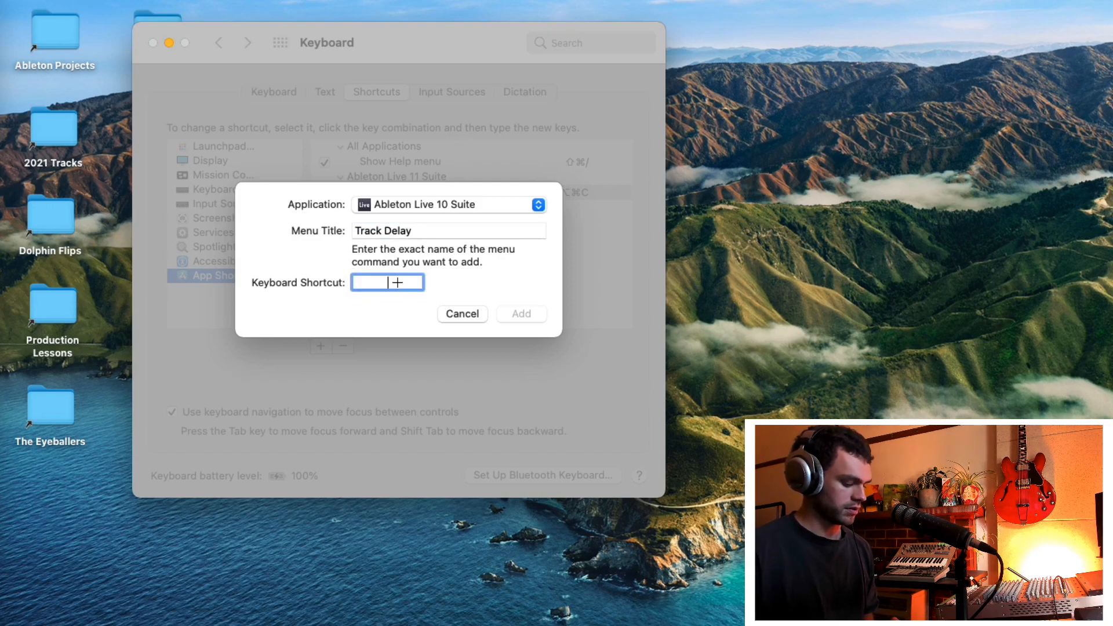
pyautogui.press('alt+super+v')
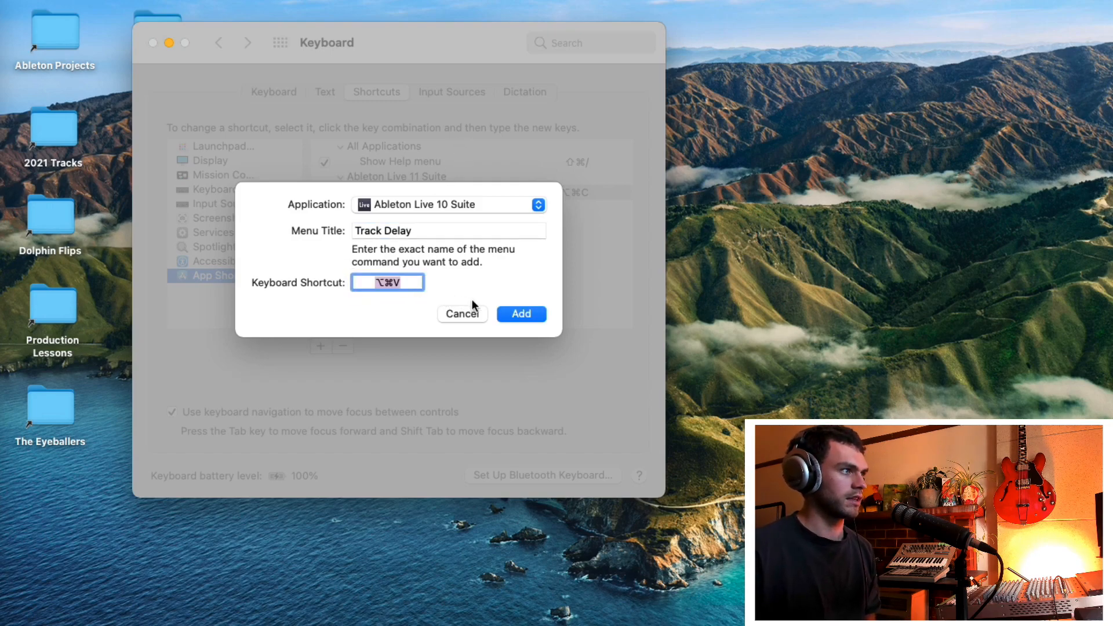
pyautogui.click(521, 314)
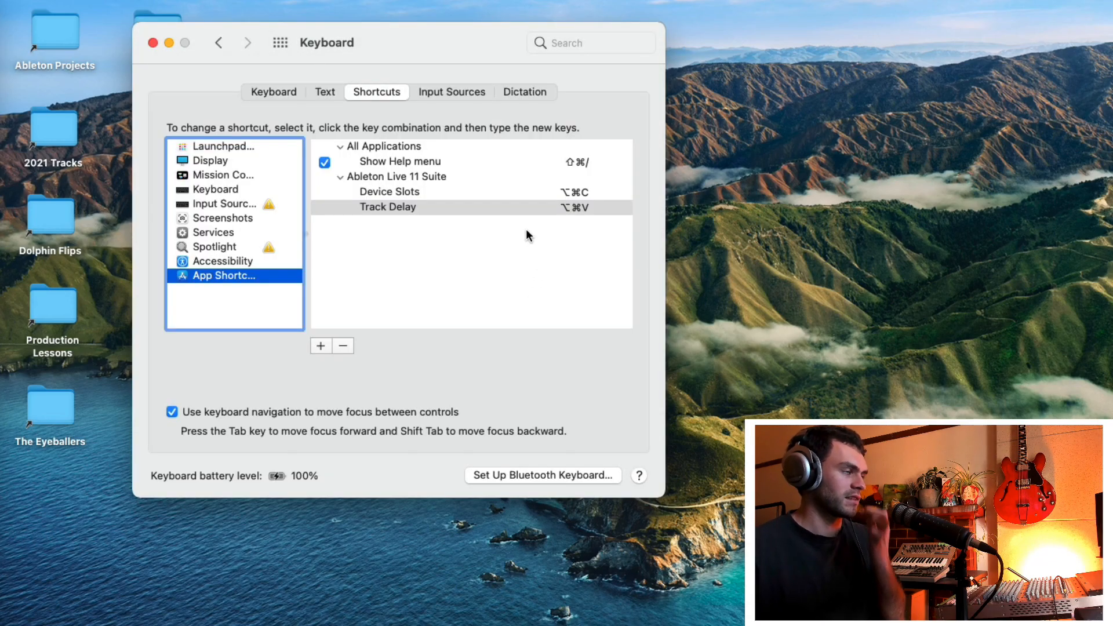
# Step: Switch back to Ableton Live and check the shortcuts listed for the Device Slots and Track Delay commands
pyautogui.press('super+Tab')
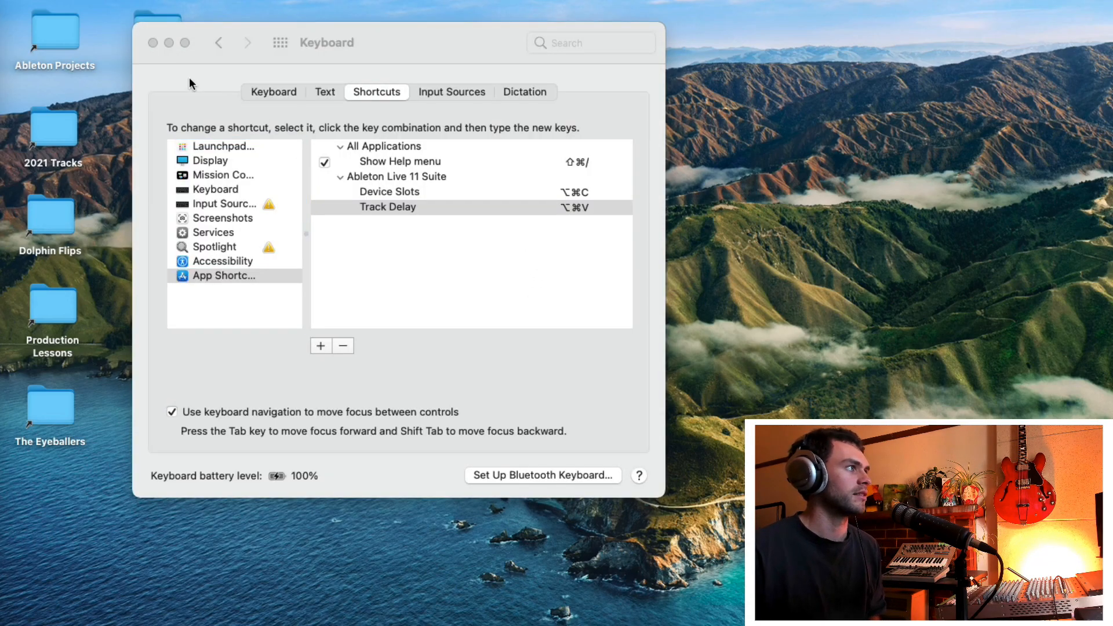
pyautogui.click(12, 86)
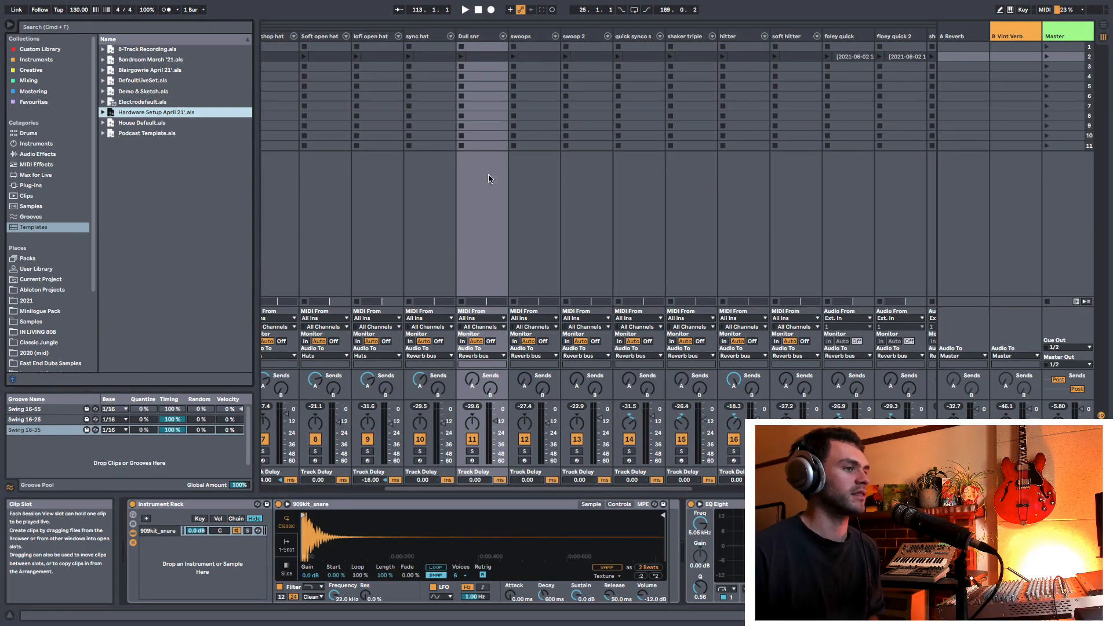
pyautogui.click(154, 7)
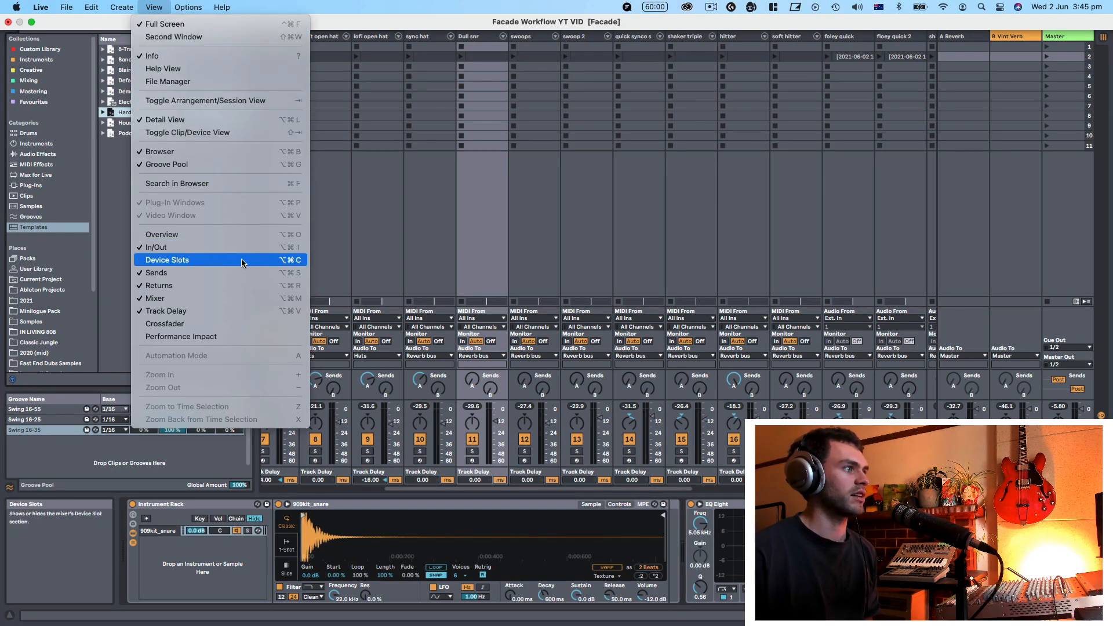
pyautogui.click(296, 315)
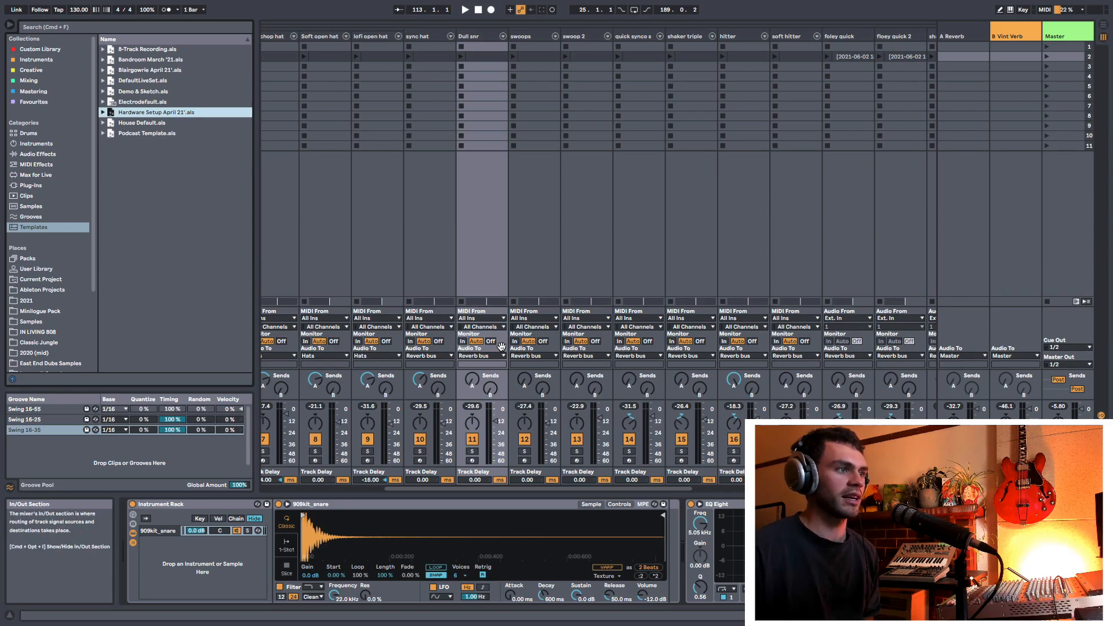
# Step: Show the mixer's Device Slots section using its newly assigned keyboard shortcut
pyautogui.press('super+alt+d')
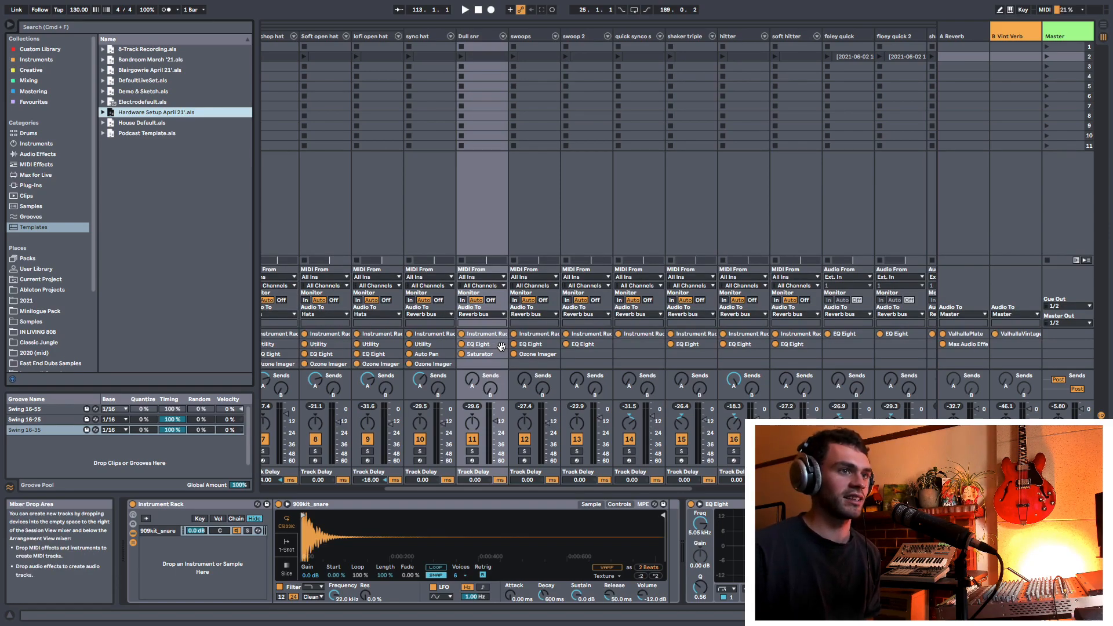
pyautogui.hscroll(7, 521, 347)
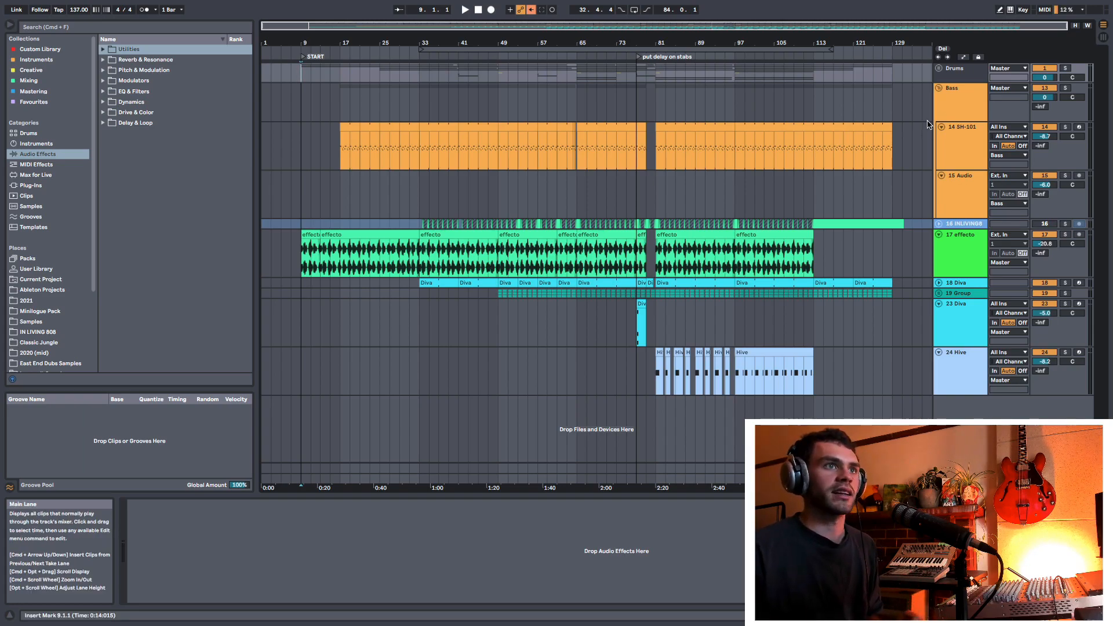
# Step: Unfold the Drums group and assign its track color to all of its grouped tracks and clips
pyautogui.click(938, 68)
pyautogui.scroll(-5, 880, 128)
pyautogui.scroll(5, 880, 128)
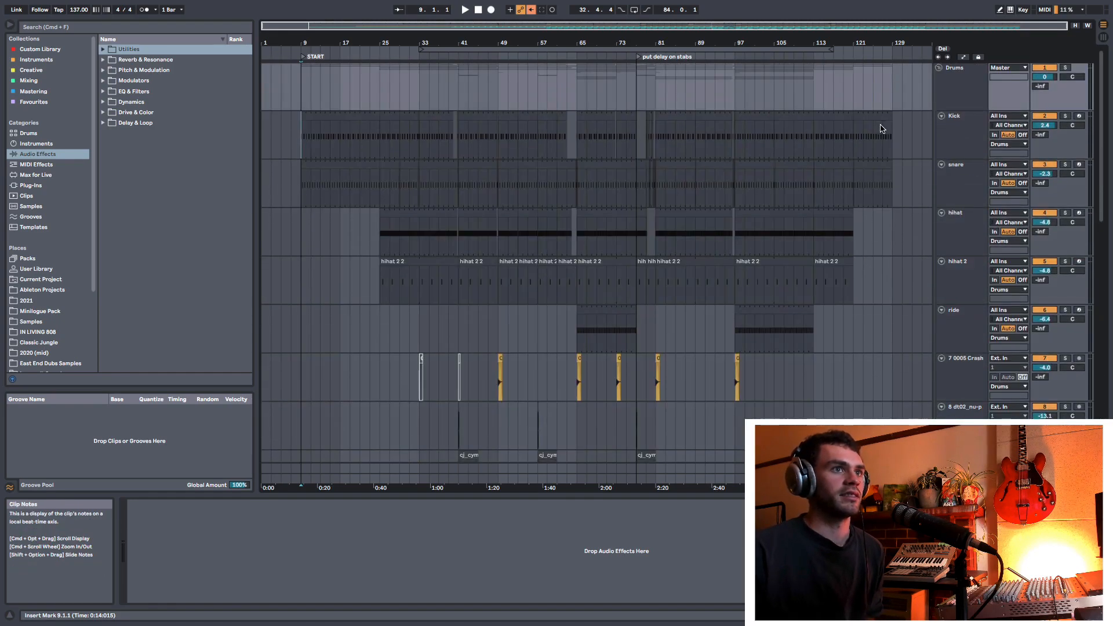
pyautogui.rightClick(952, 91)
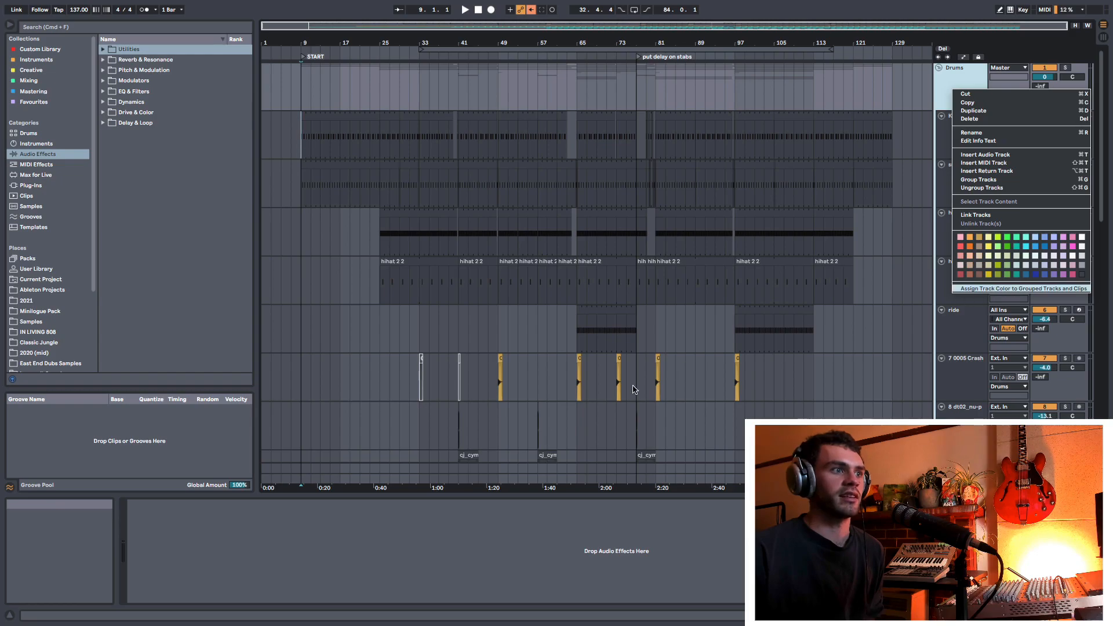
pyautogui.click(985, 288)
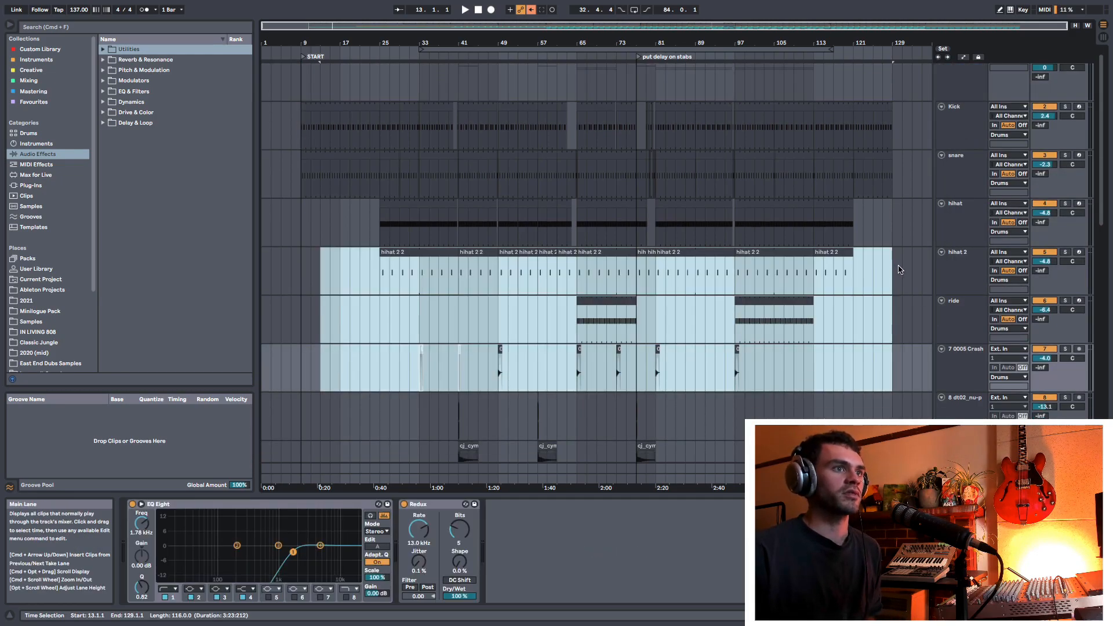
pyautogui.click(897, 270)
pyautogui.moveTo(808, 287); pyautogui.dragTo(349, 451)
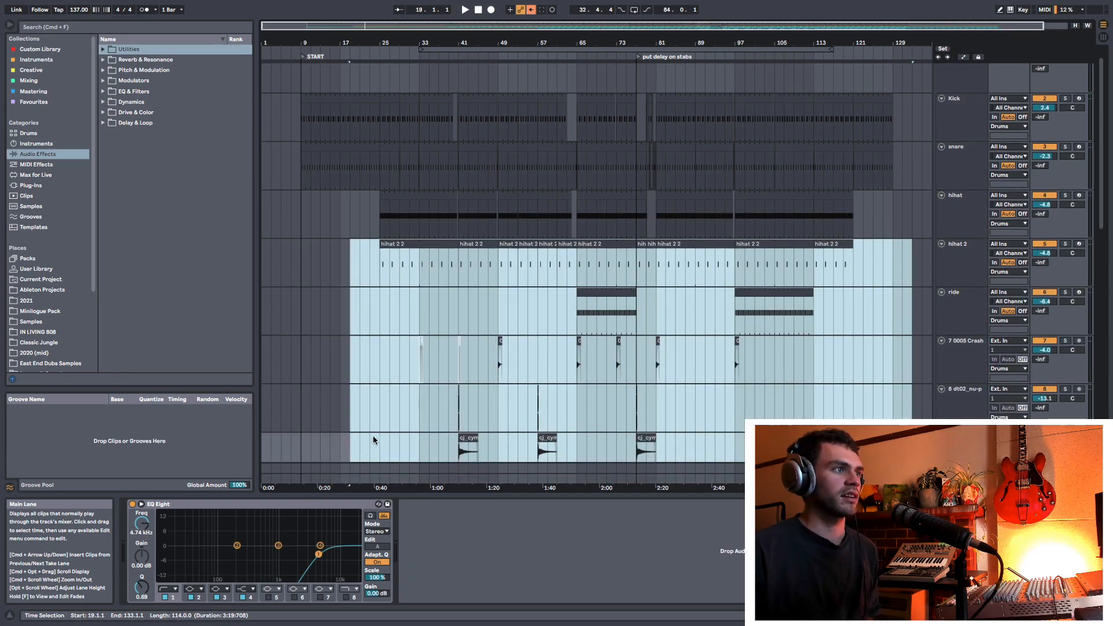
pyautogui.scroll(-1, 440, 331)
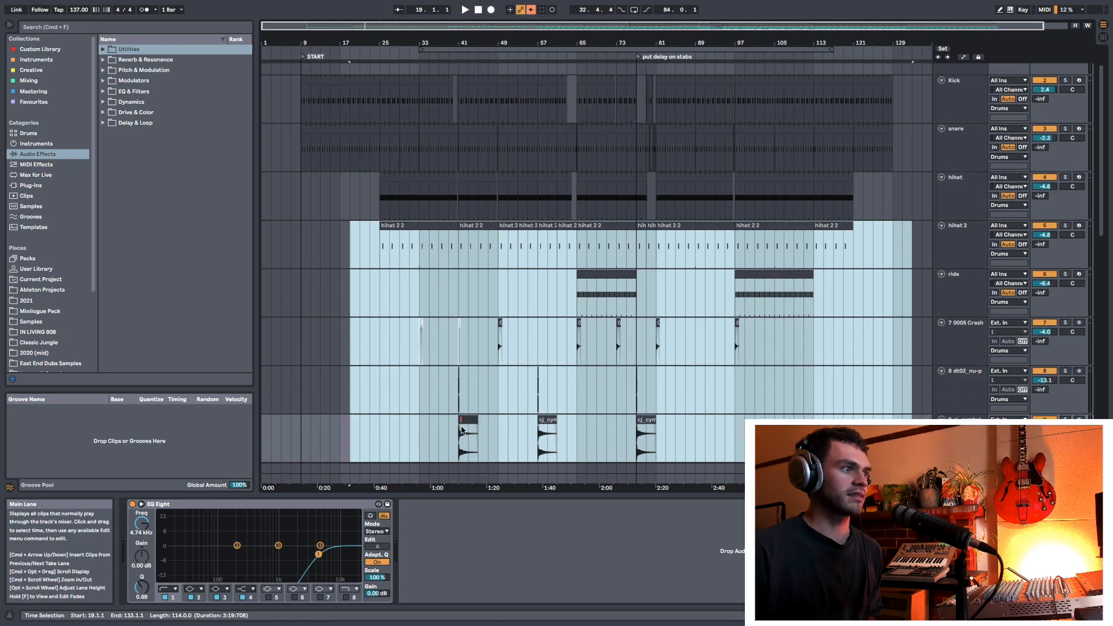
pyautogui.click(381, 389)
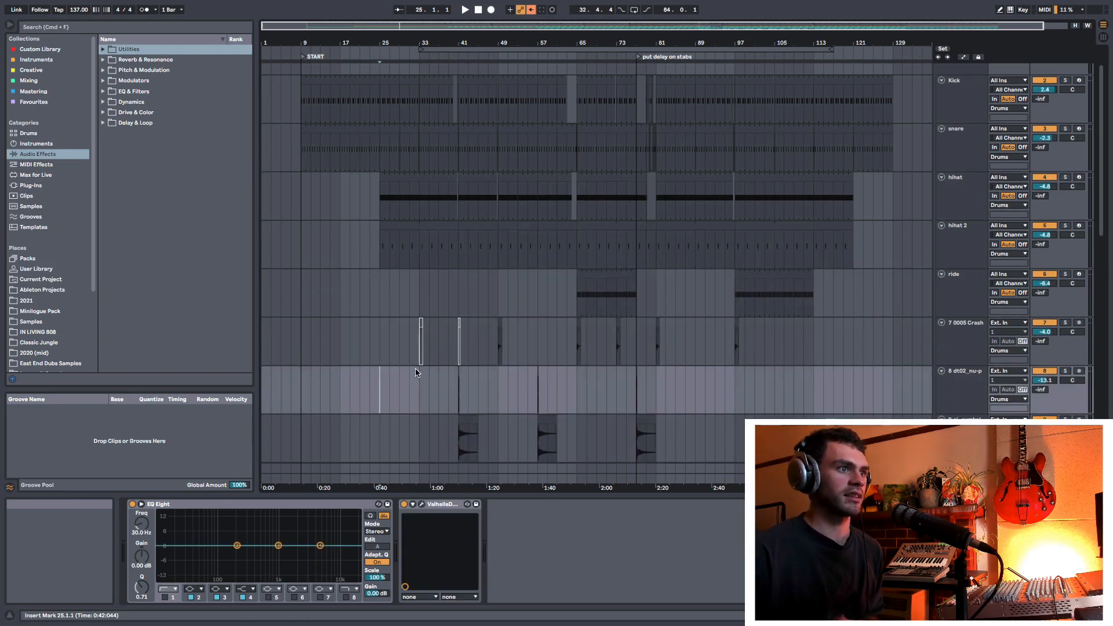
pyautogui.scroll(-2, 681, 299)
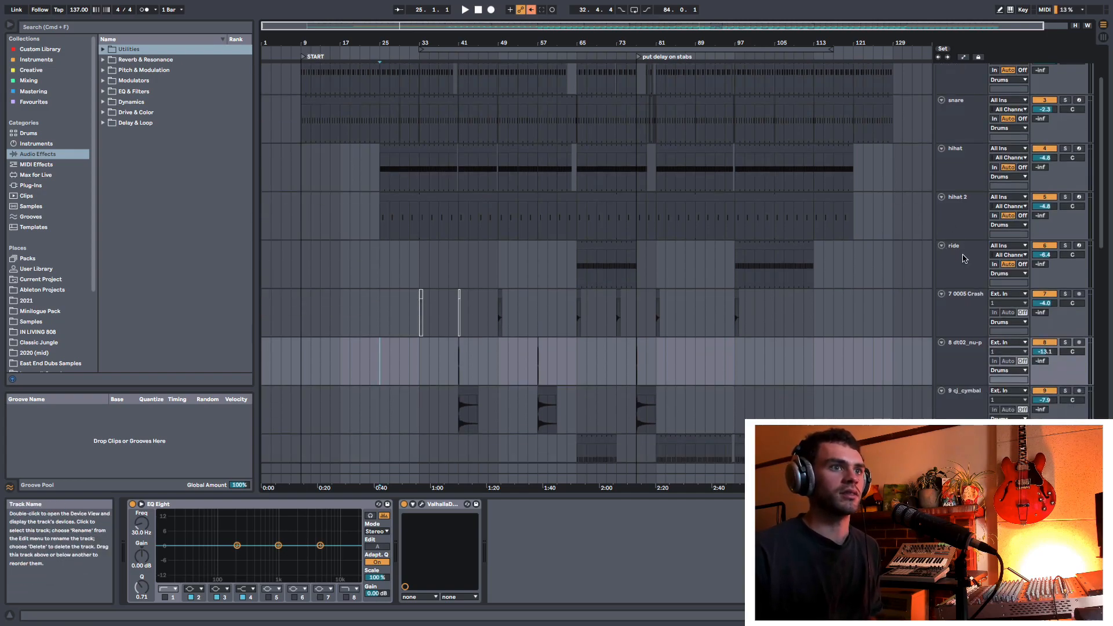
# Step: Rename the five drum tracks from 0005 Crash onward as crash, perc, cymbal, open hat and open hat 2
pyautogui.scroll(-1, 963, 258)
pyautogui.click(963, 290)
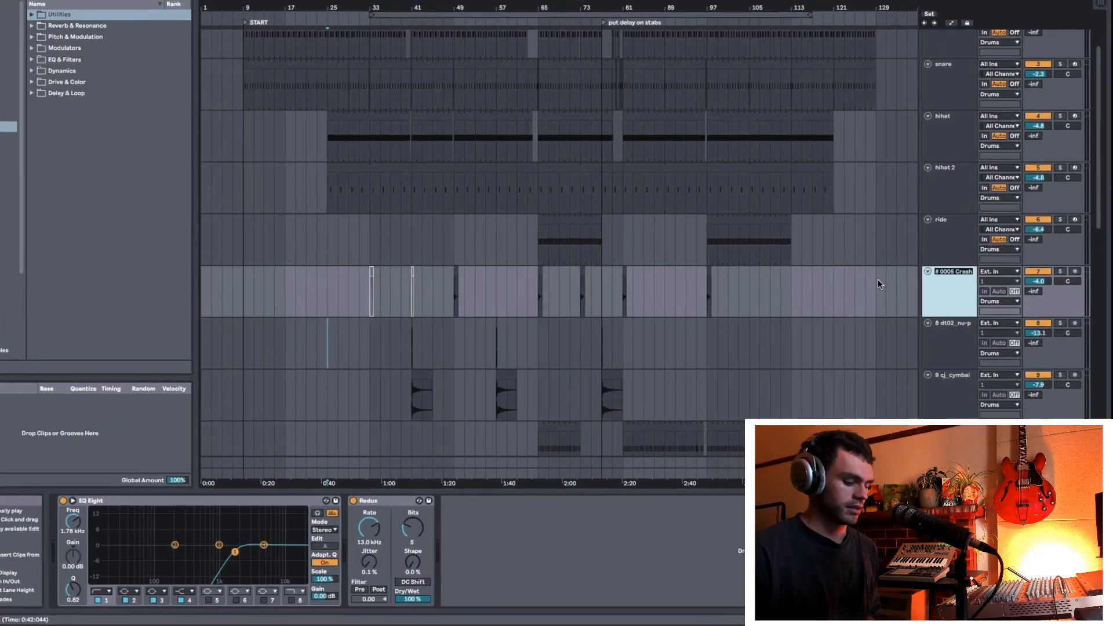
pyautogui.write('crash')
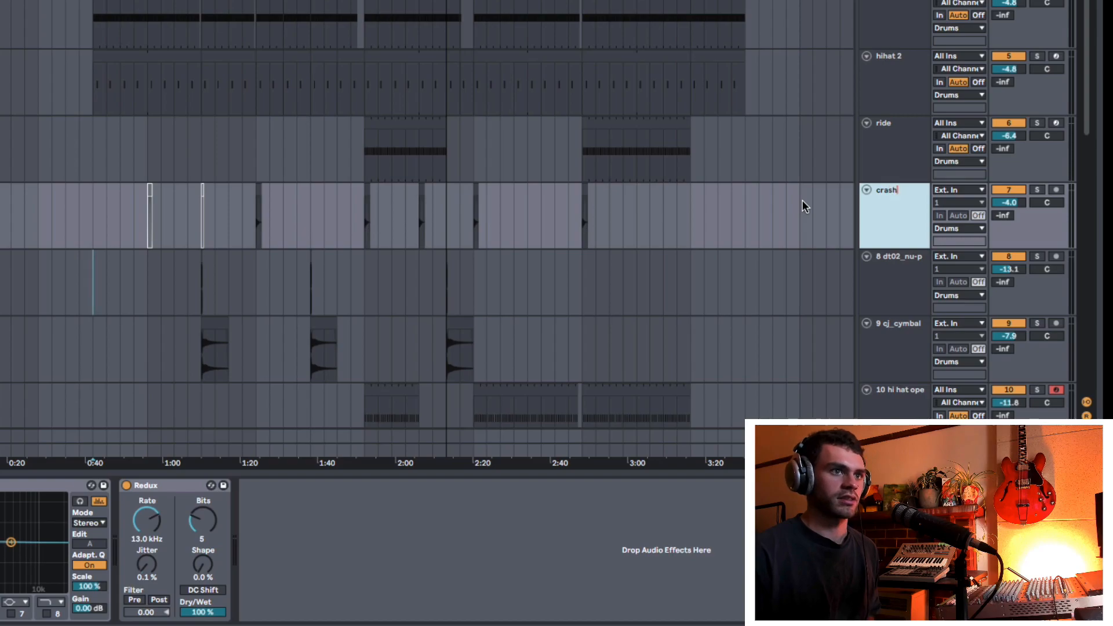
pyautogui.press('Tab')
pyautogui.write('perc')
pyautogui.press('Tab')
pyautogui.write('cymbal')
pyautogui.press('Tab')
pyautogui.write('open hat')
pyautogui.press('Tab')
pyautogui.write('ope')
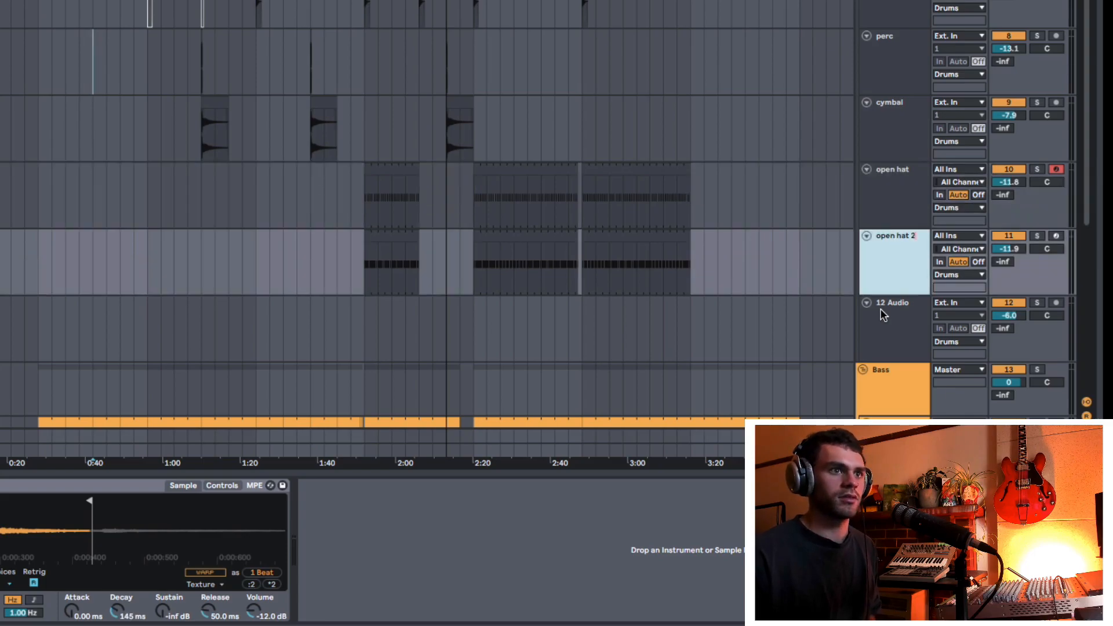
# Step: Delete the empty audio track below open hat 2 and the empty audio track in the Bass group
pyautogui.click(896, 332)
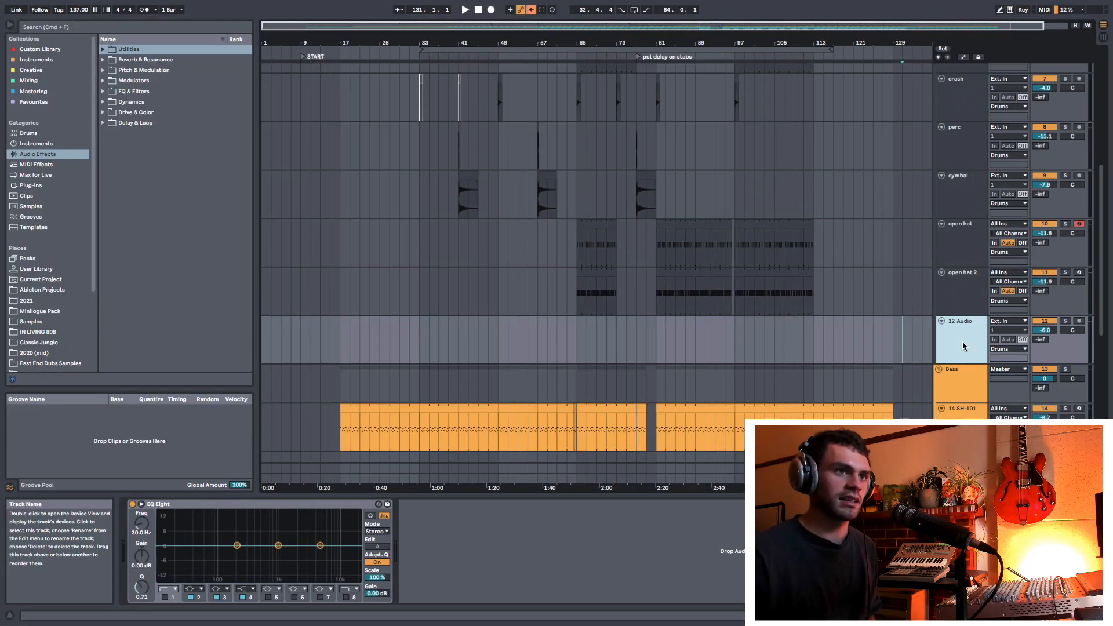
pyautogui.press('Delete')
pyautogui.scroll(-2, 893, 319)
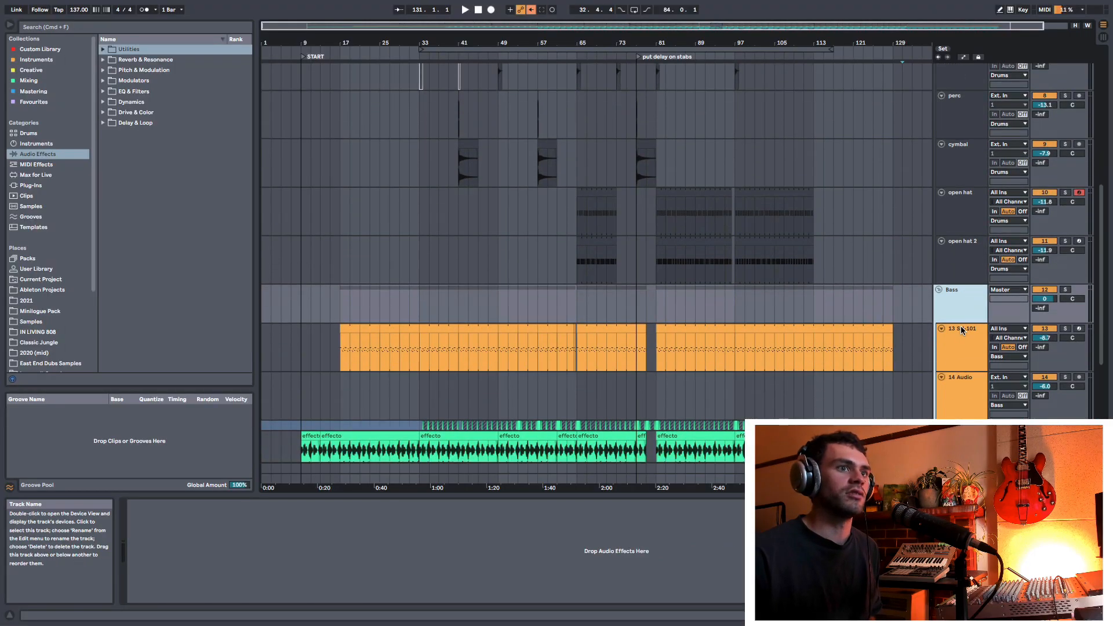
pyautogui.scroll(-3, 961, 330)
pyautogui.click(955, 274)
pyautogui.press('Delete')
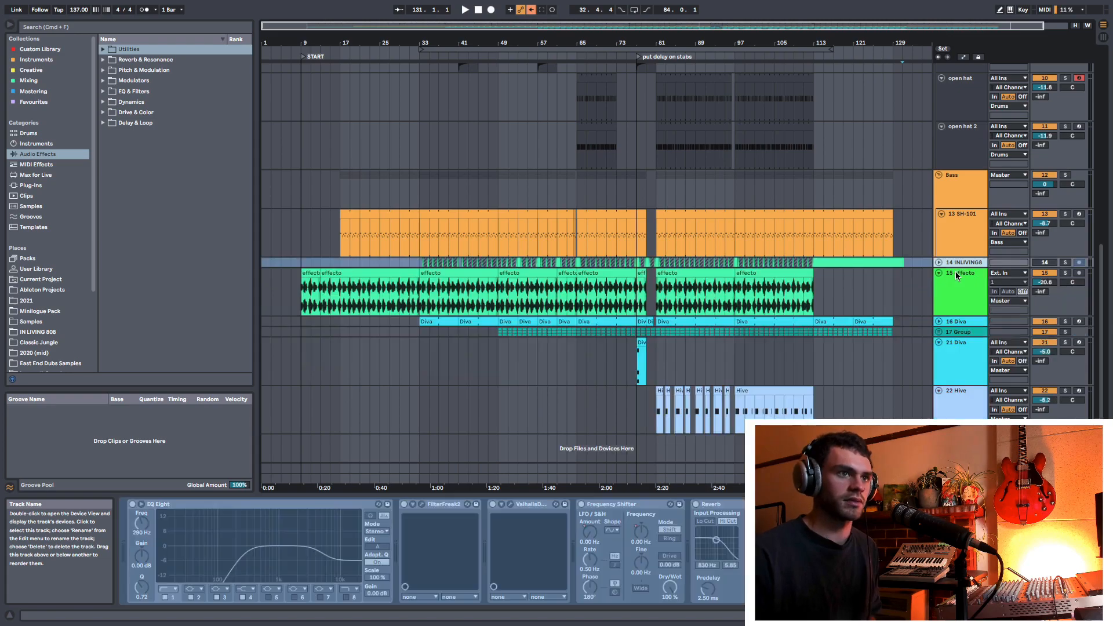
# Step: Ungroup the Bass group and rename its SH-101 track as Bass
pyautogui.click(960, 190)
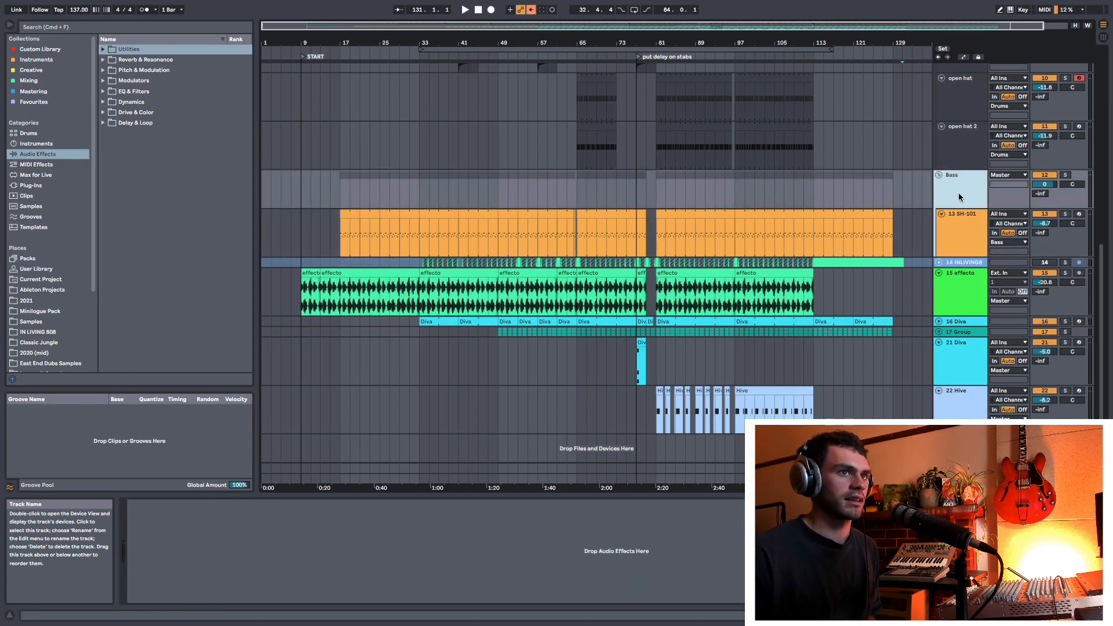
pyautogui.press('Delete')
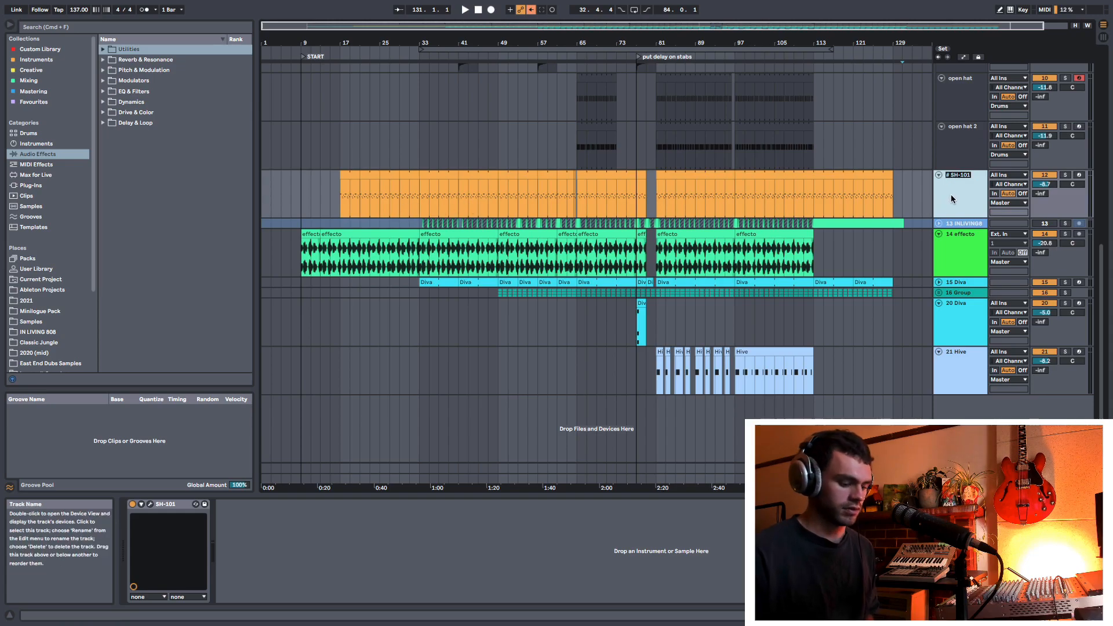
# Step: Rename the effecto track as Effect
pyautogui.click(962, 238)
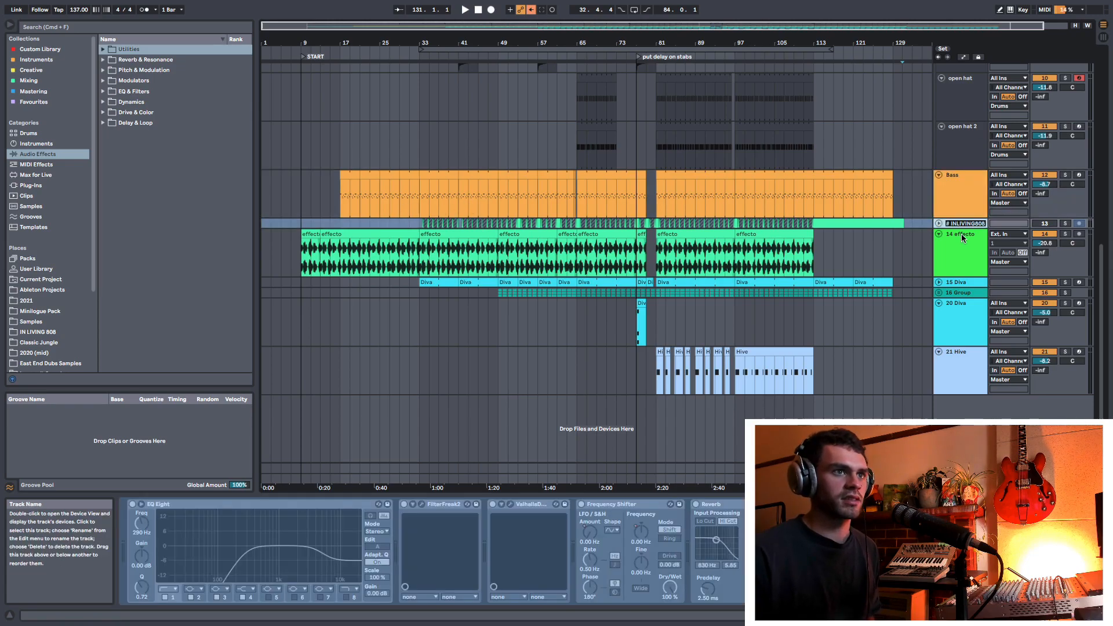
pyautogui.press('super+r')
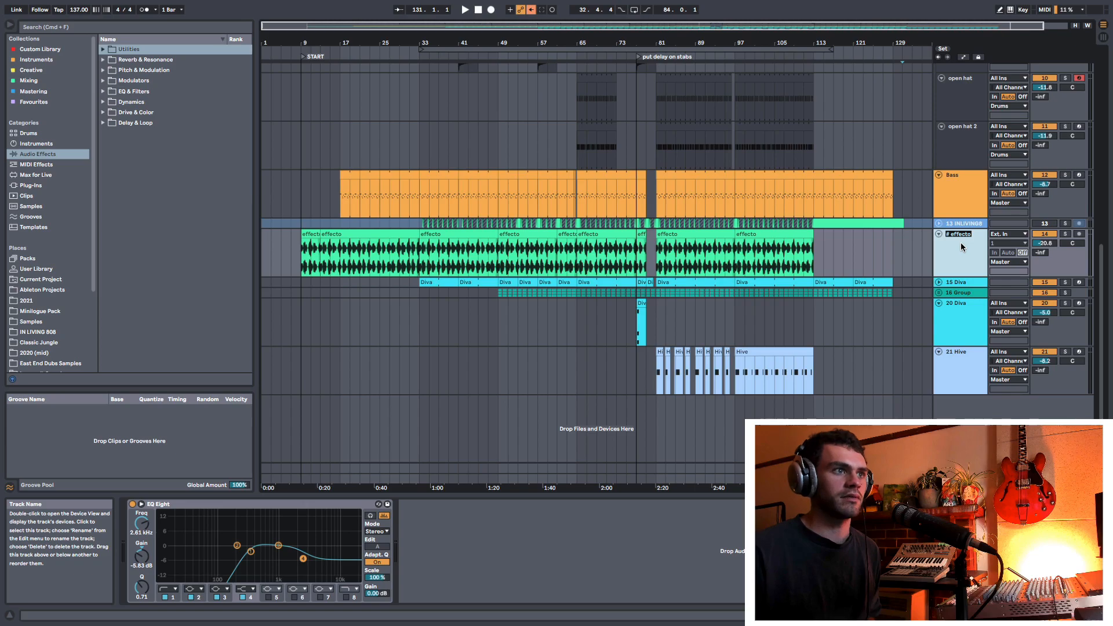
pyautogui.press('Return')
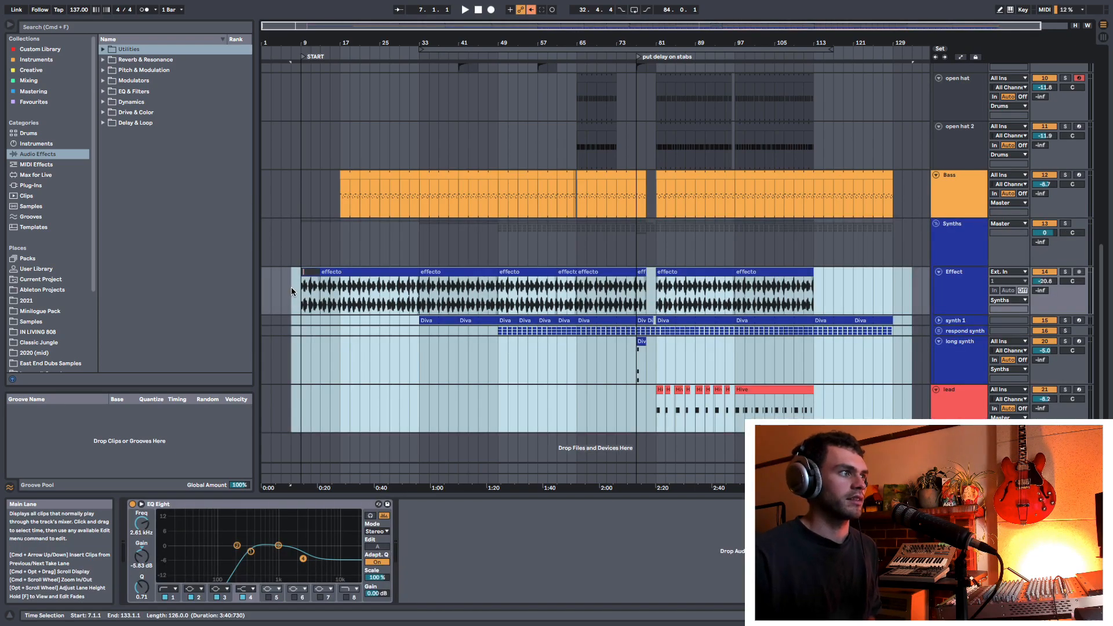
pyautogui.click(291, 287)
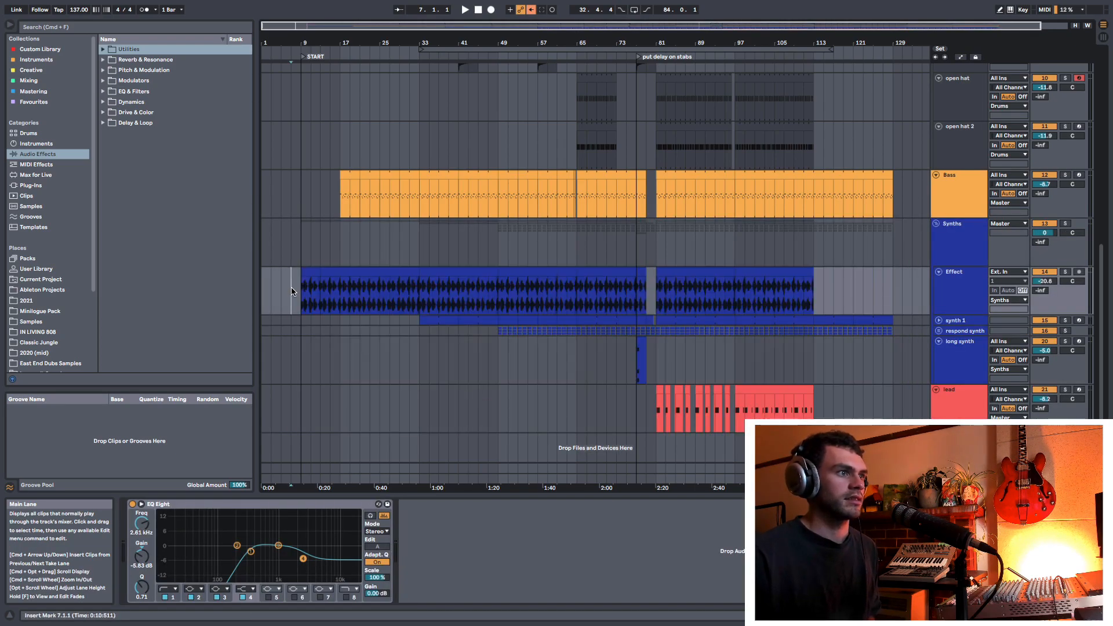
# Step: Fold the Synths group, the Bass track, the Drums group and the lead track
pyautogui.click(936, 224)
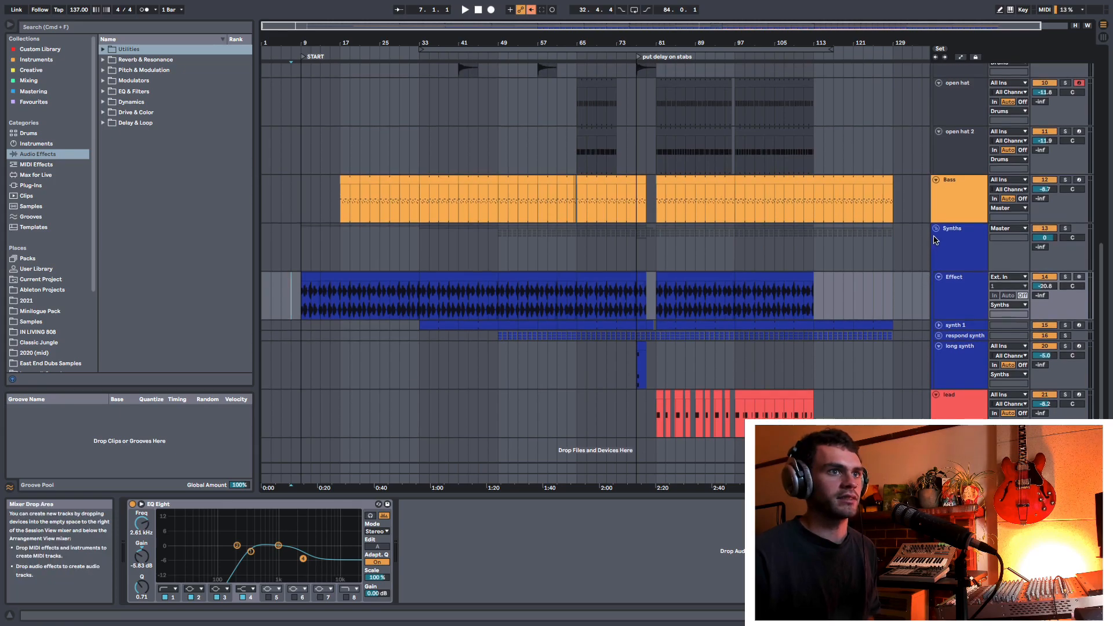
pyautogui.click(936, 179)
pyautogui.scroll(8, 934, 116)
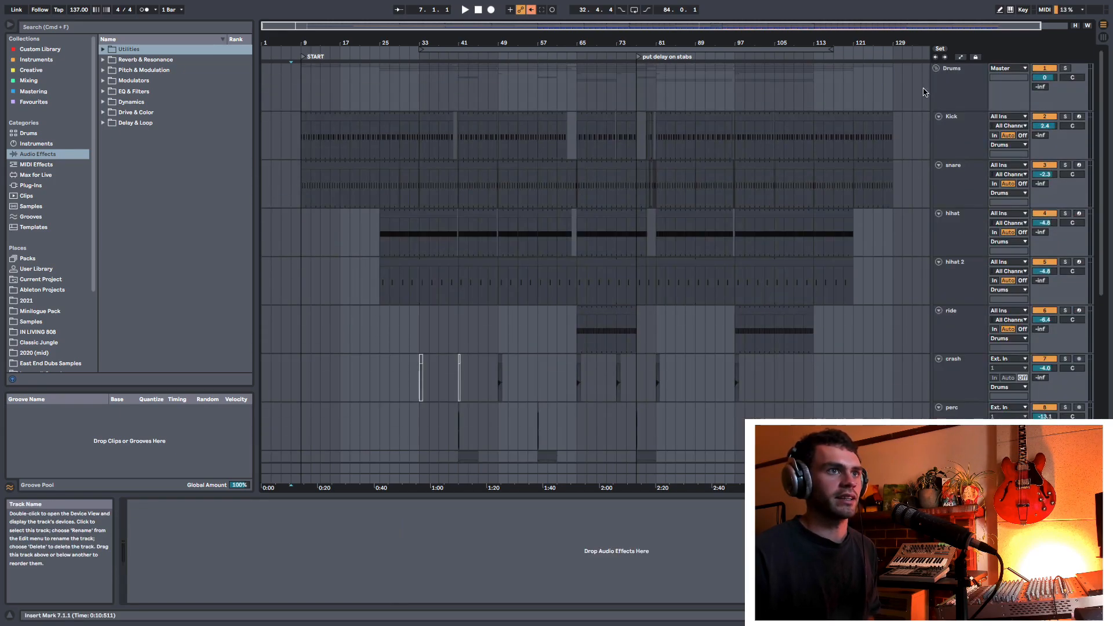
pyautogui.click(935, 69)
pyautogui.click(937, 119)
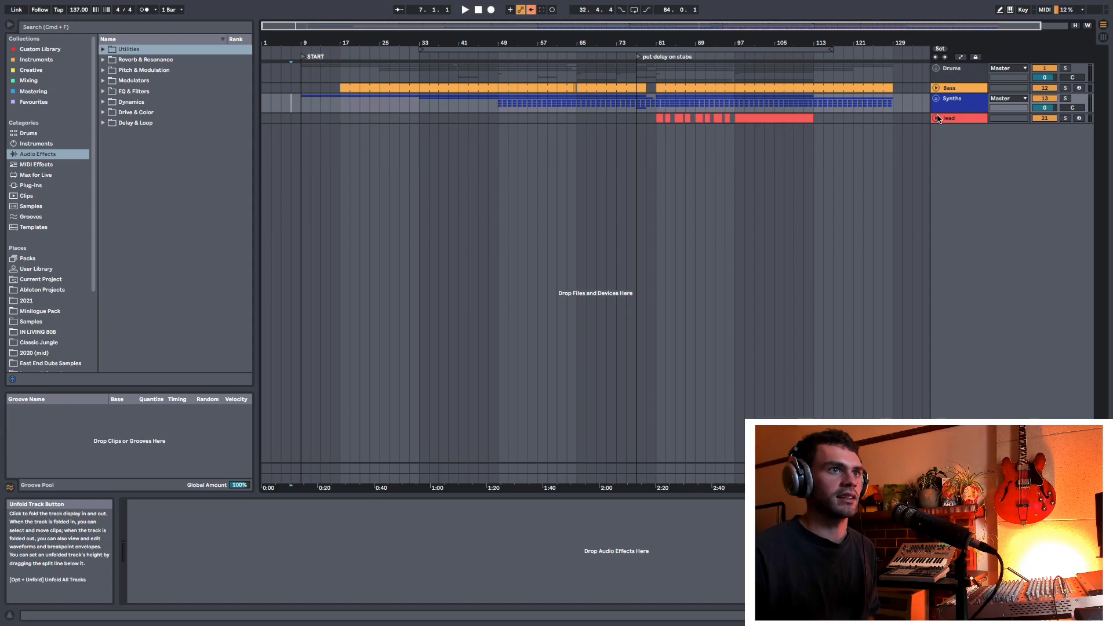
# Step: Delete the "put delay on stabs" locator and add a locator named END at bar 129, where the clips finish
pyautogui.moveTo(692, 42); pyautogui.dragTo(677, 34)
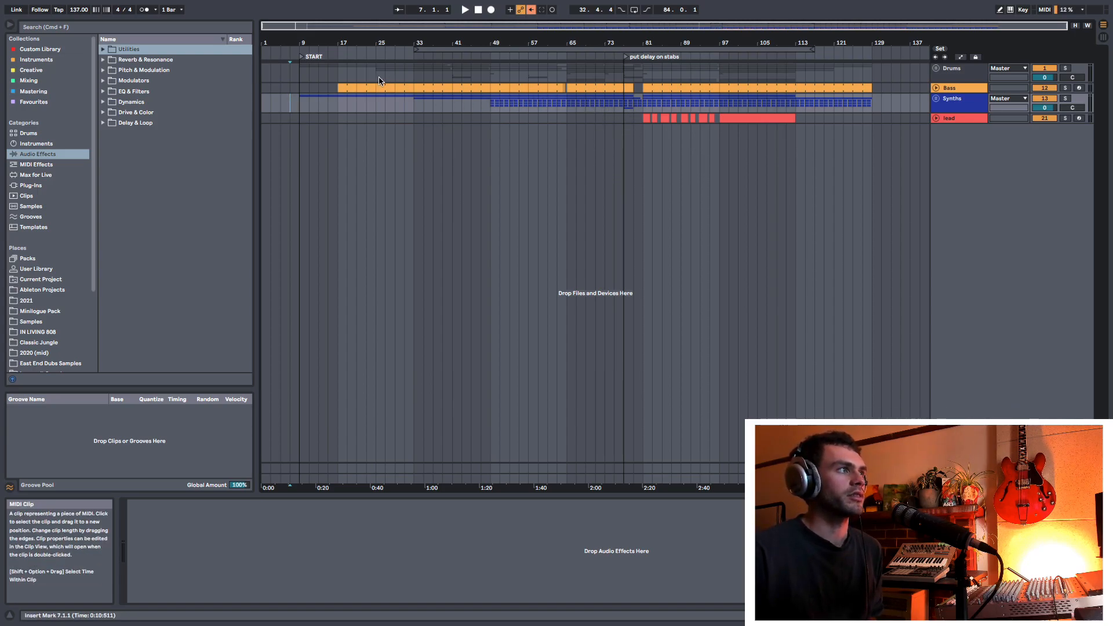
pyautogui.moveTo(625, 59)
pyautogui.mouseDown()
pyautogui.moveTo(661, 61)
pyautogui.moveTo(539, 64)
pyautogui.moveTo(592, 78)
pyautogui.mouseUp()
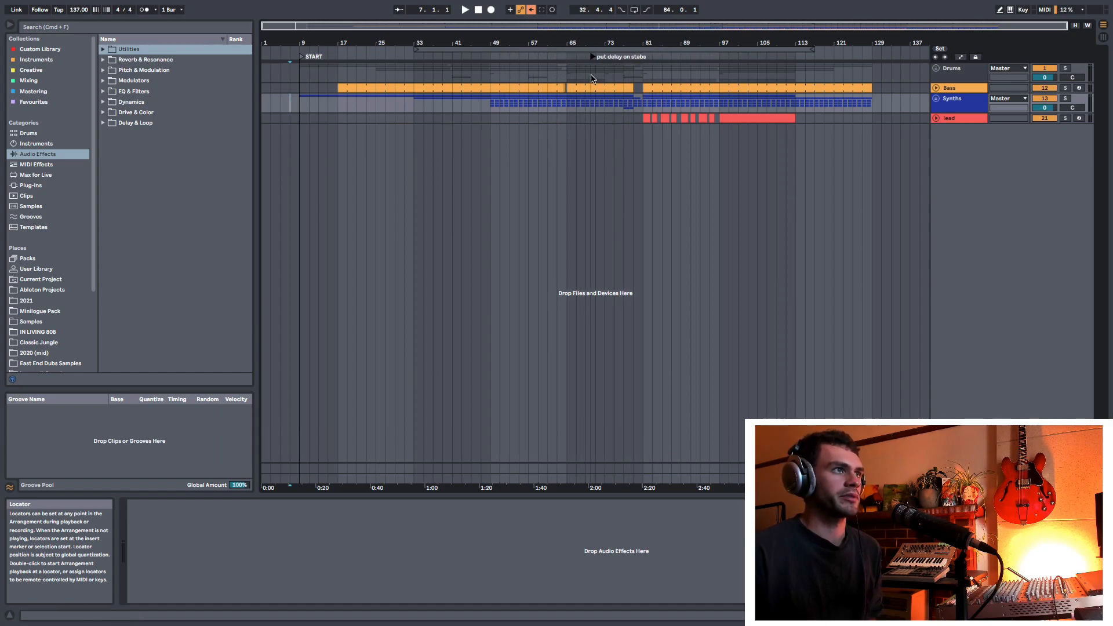
pyautogui.press('Delete')
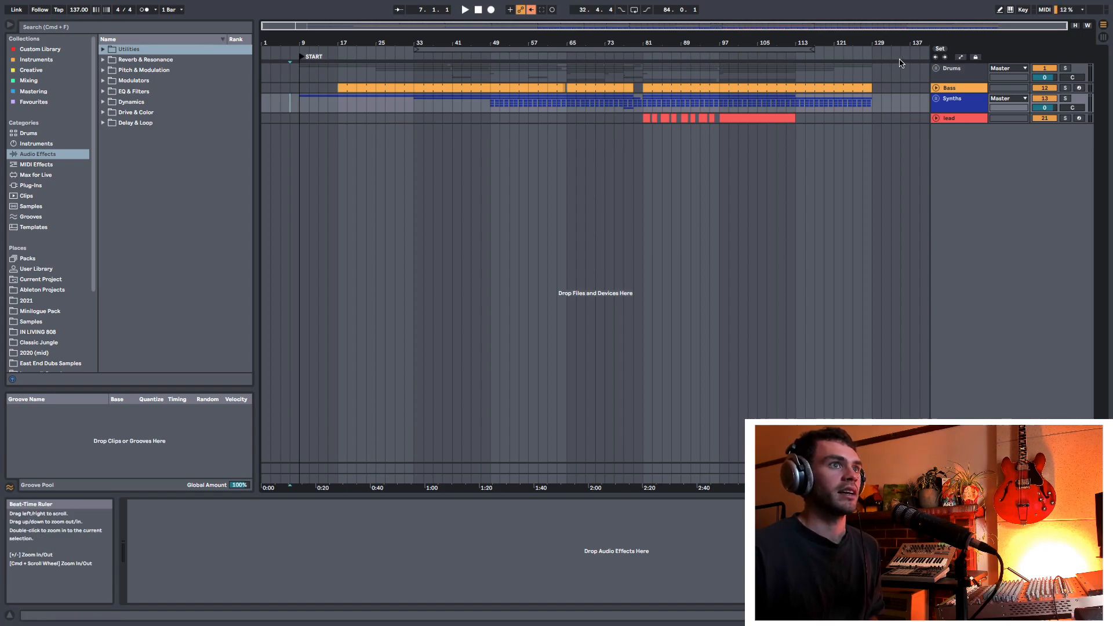
pyautogui.rightClick(874, 57)
pyautogui.click(887, 81)
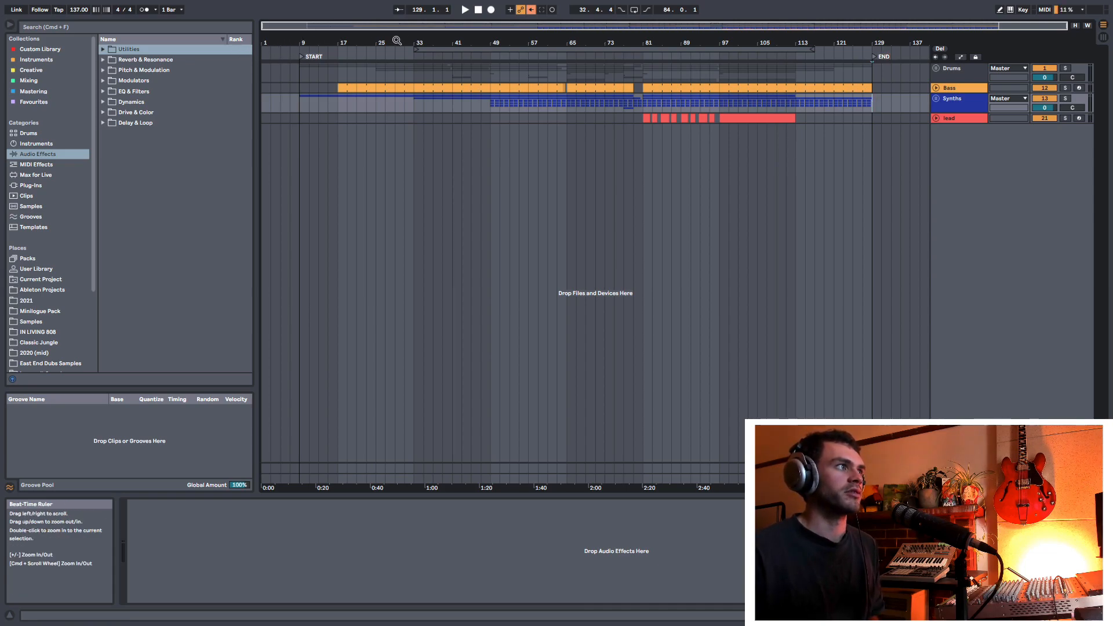
# Step: Move the START locator slightly earlier to 8.4.4, just before the first clip at bar 9
pyautogui.moveTo(295, 42); pyautogui.dragTo(296, 215)
pyautogui.moveTo(493, 43); pyautogui.dragTo(520, 59)
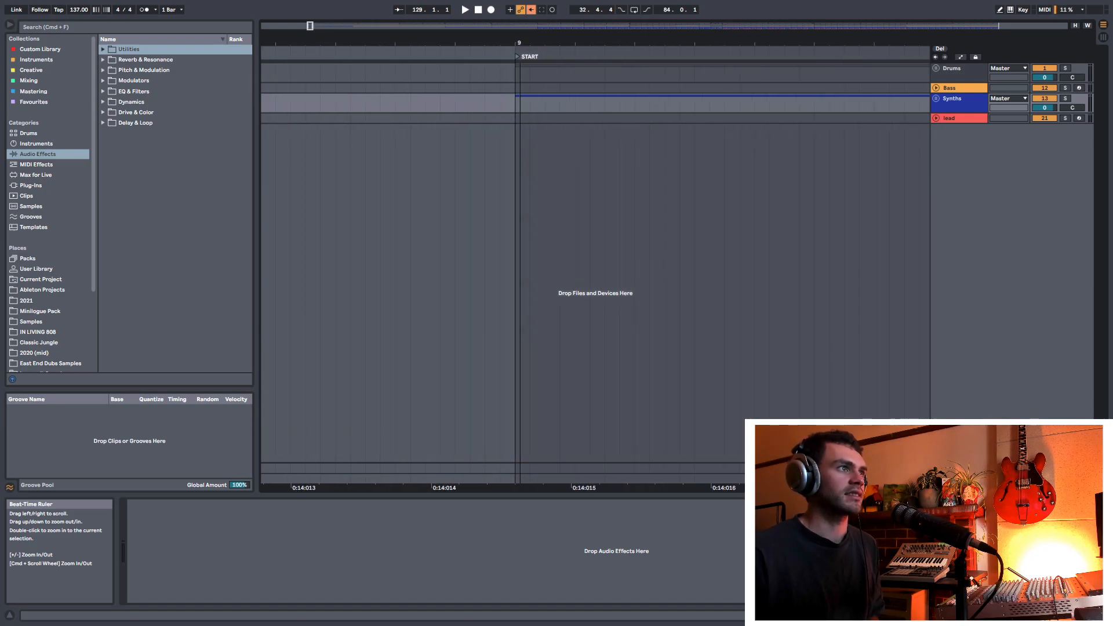
pyautogui.click(514, 109)
pyautogui.moveTo(514, 109); pyautogui.dragTo(650, 119)
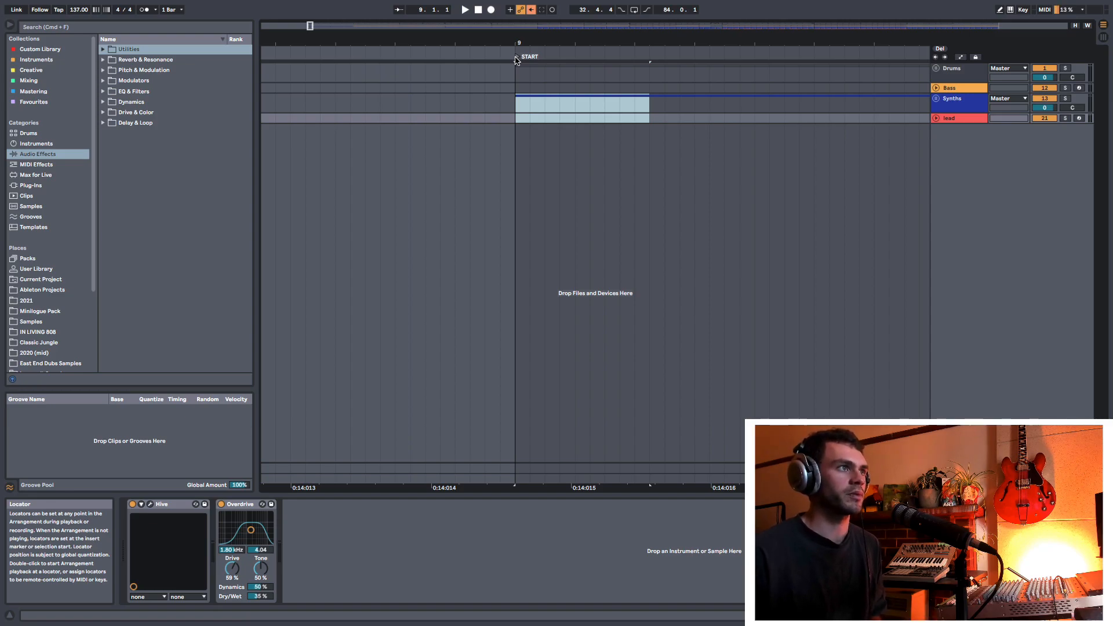
pyautogui.moveTo(516, 60)
pyautogui.mouseDown()
pyautogui.moveTo(502, 60)
pyautogui.moveTo(515, 48)
pyautogui.moveTo(513, 12)
pyautogui.moveTo(493, 19)
pyautogui.moveTo(493, 6)
pyautogui.moveTo(522, 76)
pyautogui.moveTo(515, 103)
pyautogui.moveTo(516, 61)
pyautogui.moveTo(314, 44)
pyautogui.mouseUp()
pyautogui.click(501, 103)
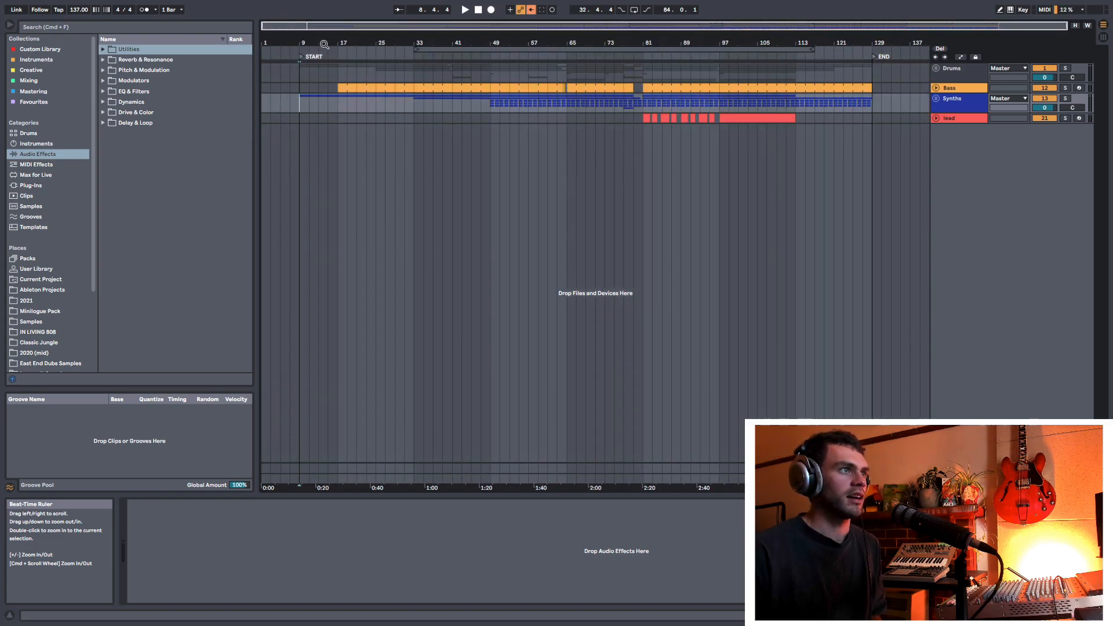
# Step: Move the END locator past the last clips to bar 130
pyautogui.moveTo(791, 37); pyautogui.dragTo(497, 80)
pyautogui.click(503, 79)
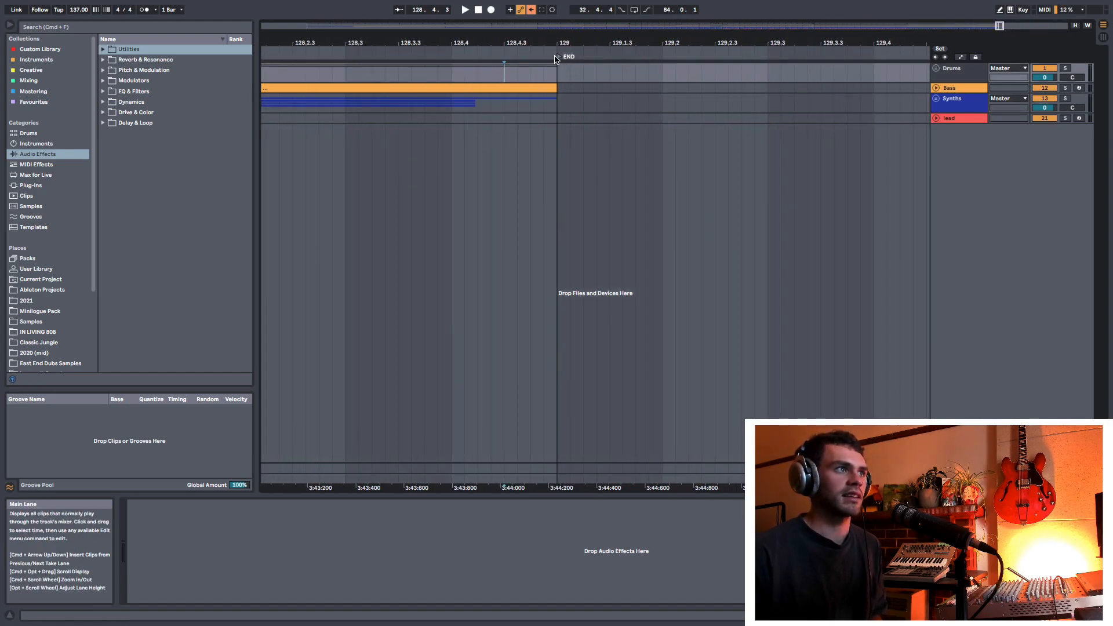
pyautogui.moveTo(557, 57)
pyautogui.mouseDown()
pyautogui.moveTo(701, 66)
pyautogui.moveTo(661, 67)
pyautogui.mouseUp()
pyautogui.press('space')
pyautogui.press('space')
pyautogui.moveTo(554, 49); pyautogui.dragTo(547, 32)
pyautogui.click(457, 74)
pyautogui.moveTo(601, 65); pyautogui.dragTo(734, 67)
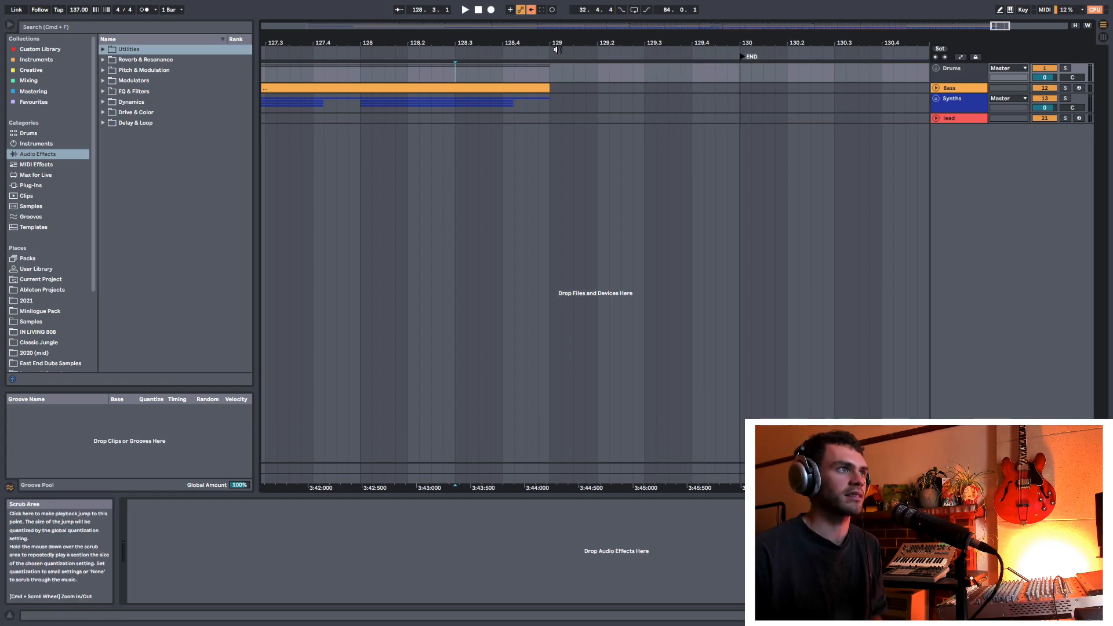
# Step: Play the song's ending to hear its tail and place the END locator at 129.2.3
pyautogui.press('space')
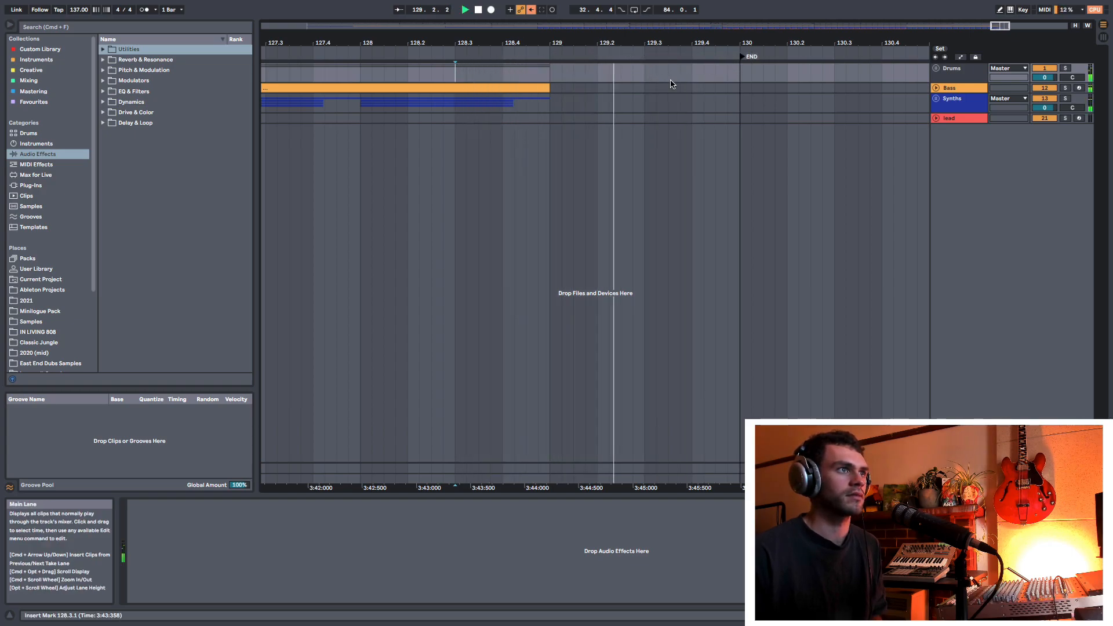
pyautogui.press('space')
pyautogui.click(610, 76)
pyautogui.moveTo(748, 58)
pyautogui.mouseDown()
pyautogui.moveTo(612, 67)
pyautogui.moveTo(632, 7)
pyautogui.moveTo(633, 21)
pyautogui.mouseUp()
pyautogui.click(622, 105)
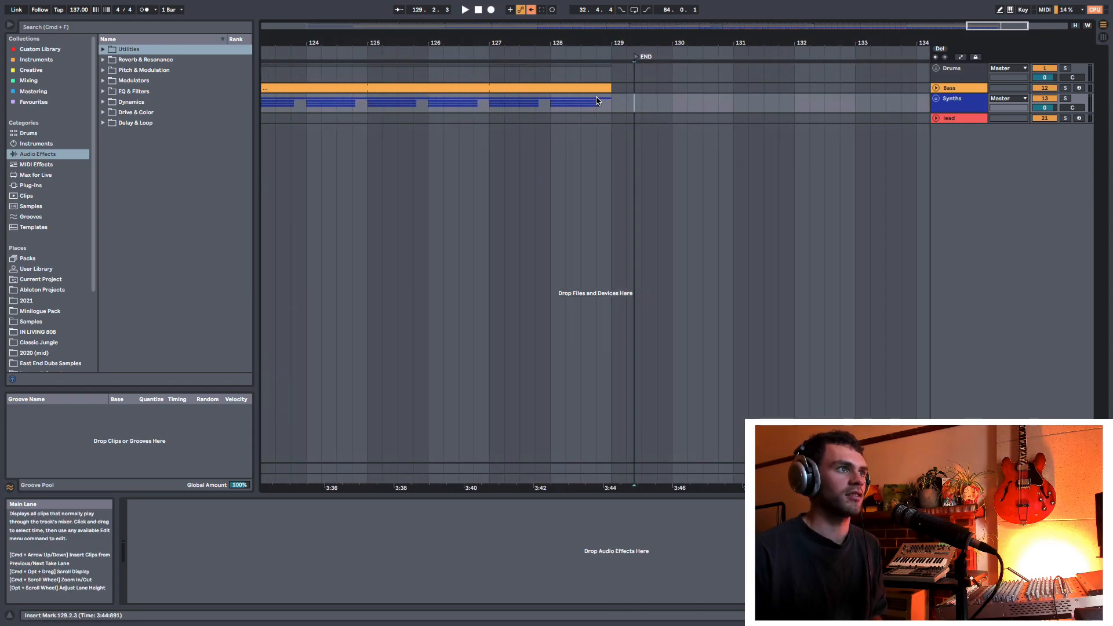
pyautogui.press('w')
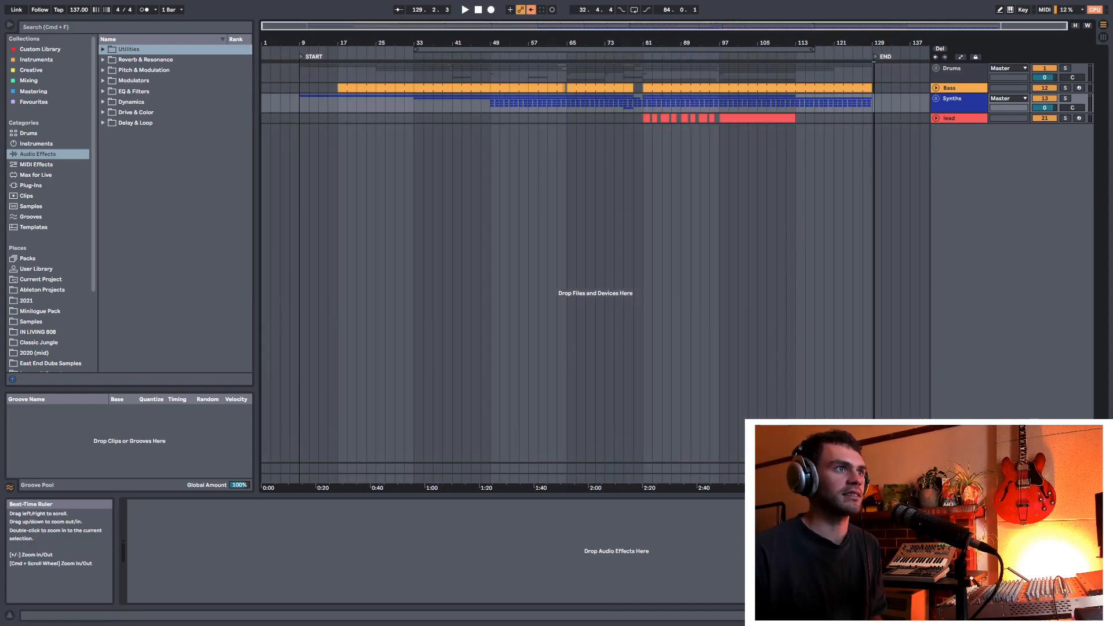
# Step: Select the Synths time range from the START locator to the next locator and inspect where the selection begins
pyautogui.click(334, 109)
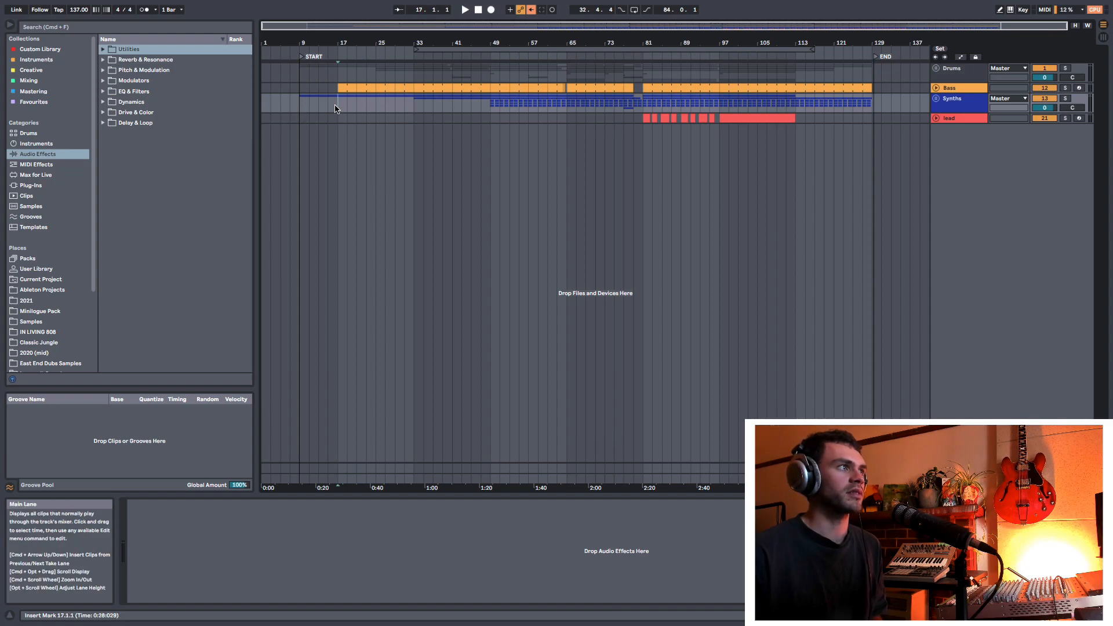
pyautogui.rightClick(300, 61)
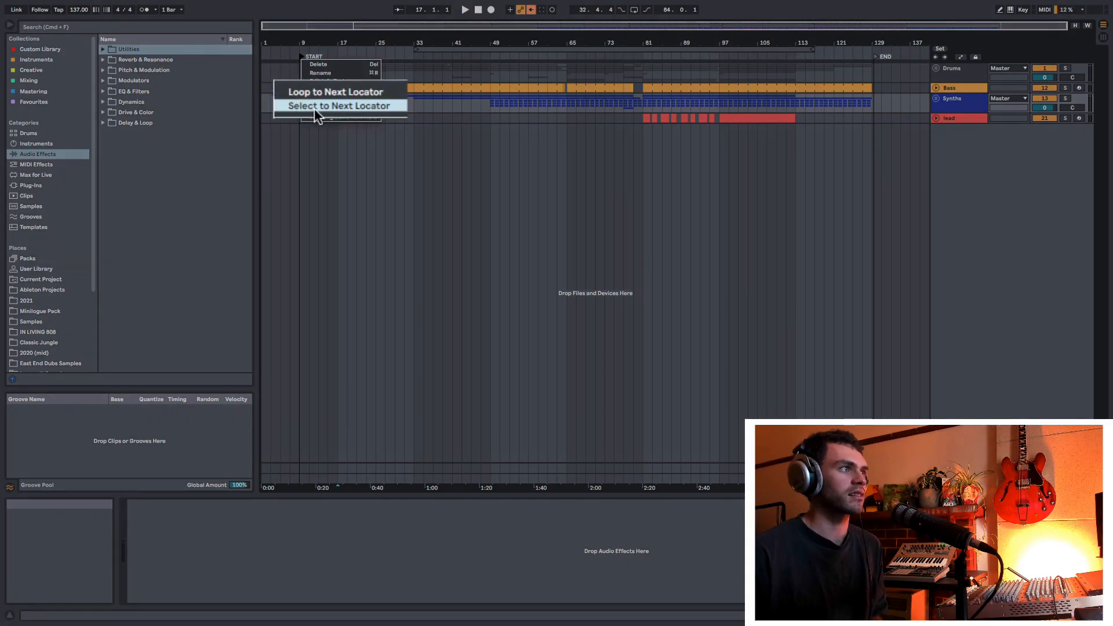
pyautogui.click(352, 109)
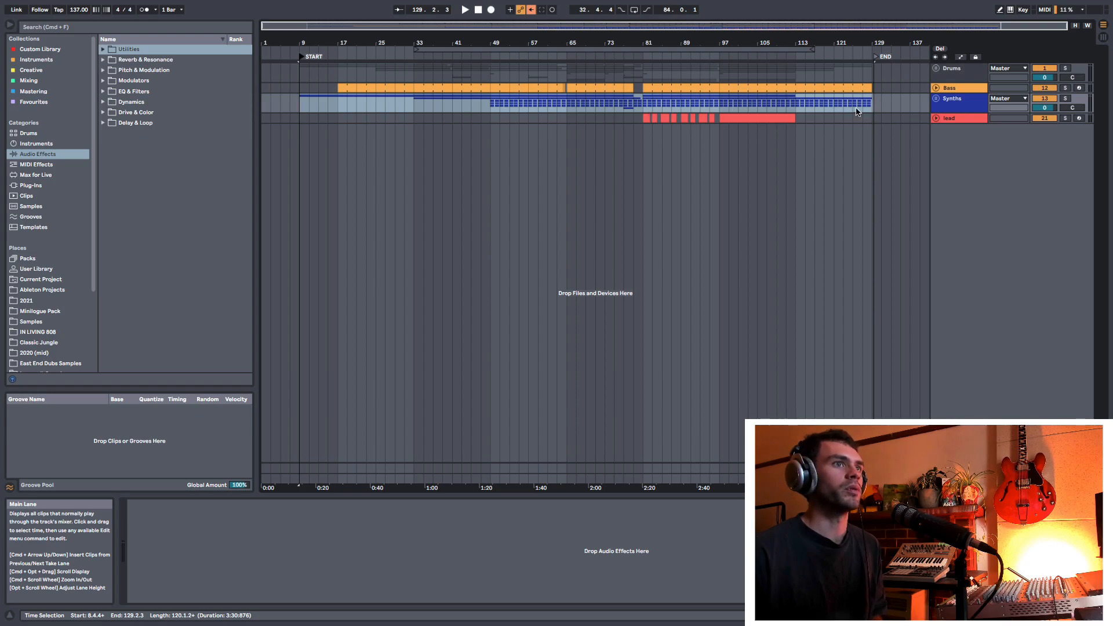
pyautogui.moveTo(297, 42); pyautogui.dragTo(284, 110)
pyautogui.moveTo(503, 43); pyautogui.dragTo(261, 148)
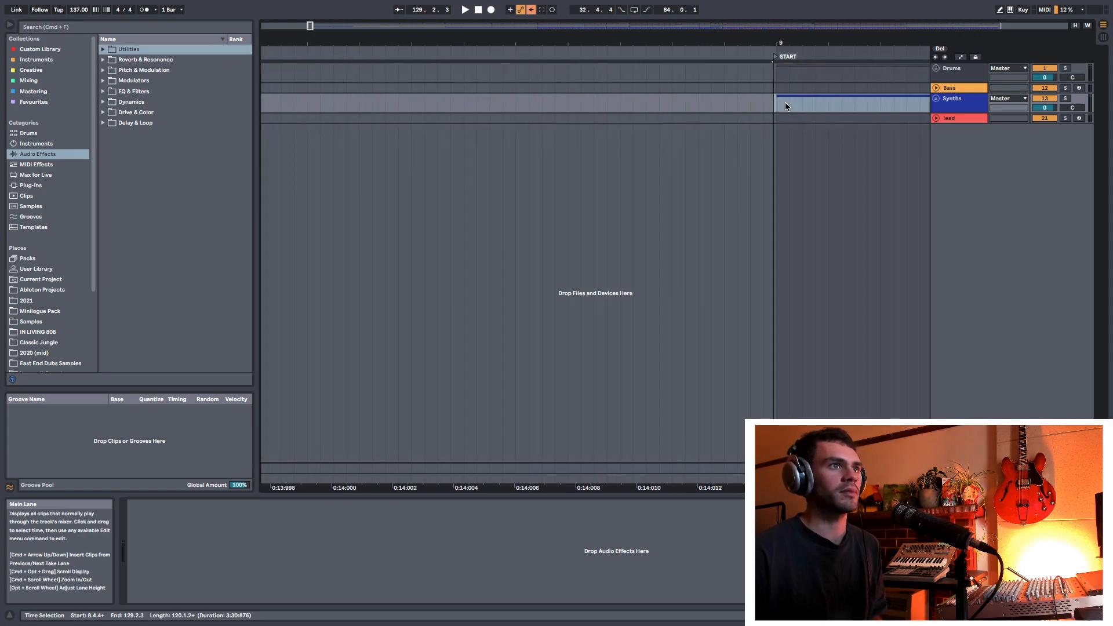
pyautogui.moveTo(785, 43); pyautogui.dragTo(429, 3)
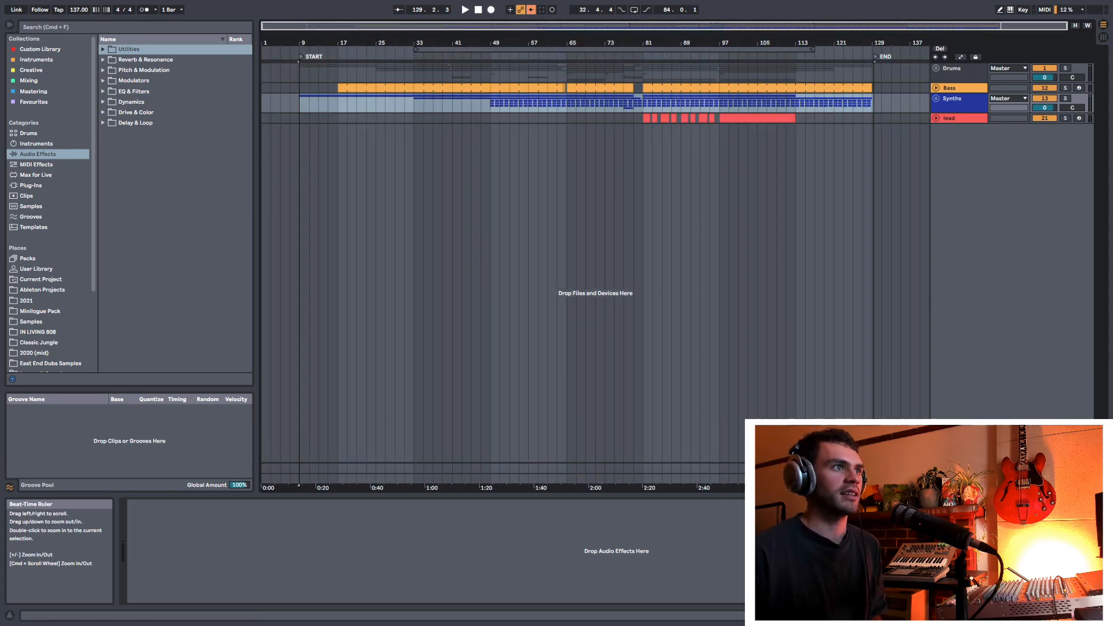
# Step: Select the Synths lane by hand from bar 9 to bar 129, inspect the range against the locators, and clear it
pyautogui.moveTo(300, 104); pyautogui.dragTo(853, 112)
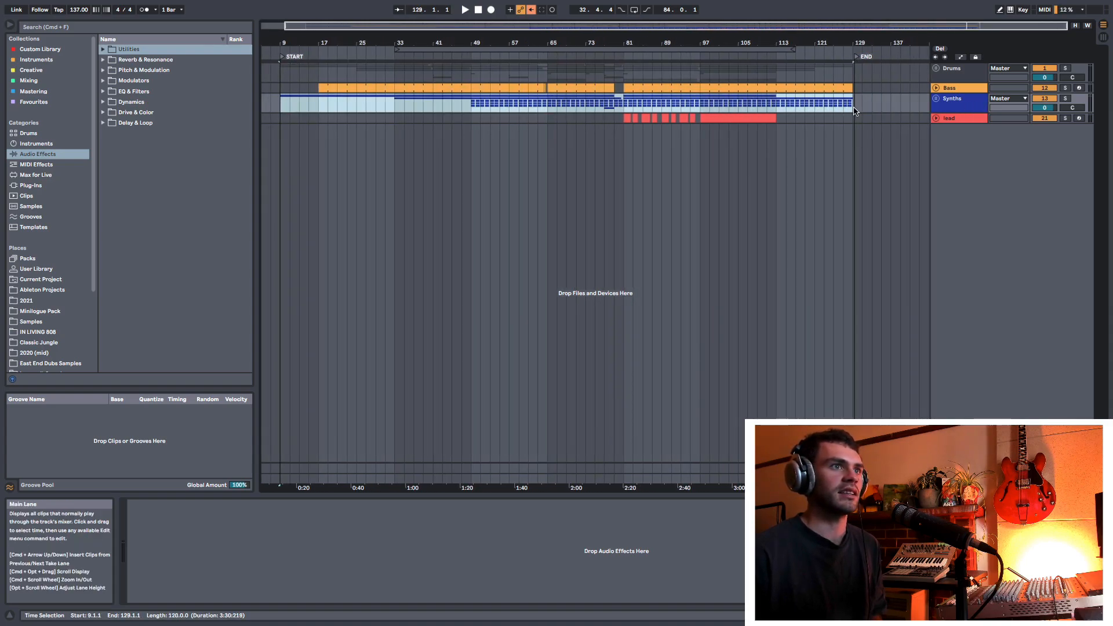
pyautogui.moveTo(318, 43); pyautogui.dragTo(323, 47)
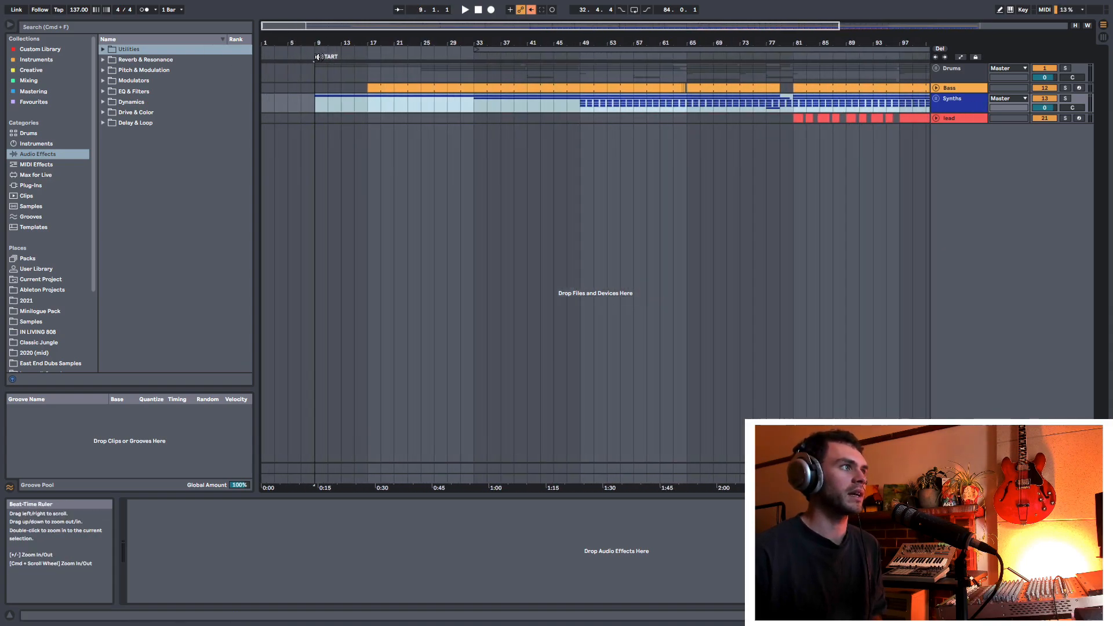
pyautogui.moveTo(414, 44); pyautogui.dragTo(415, 28)
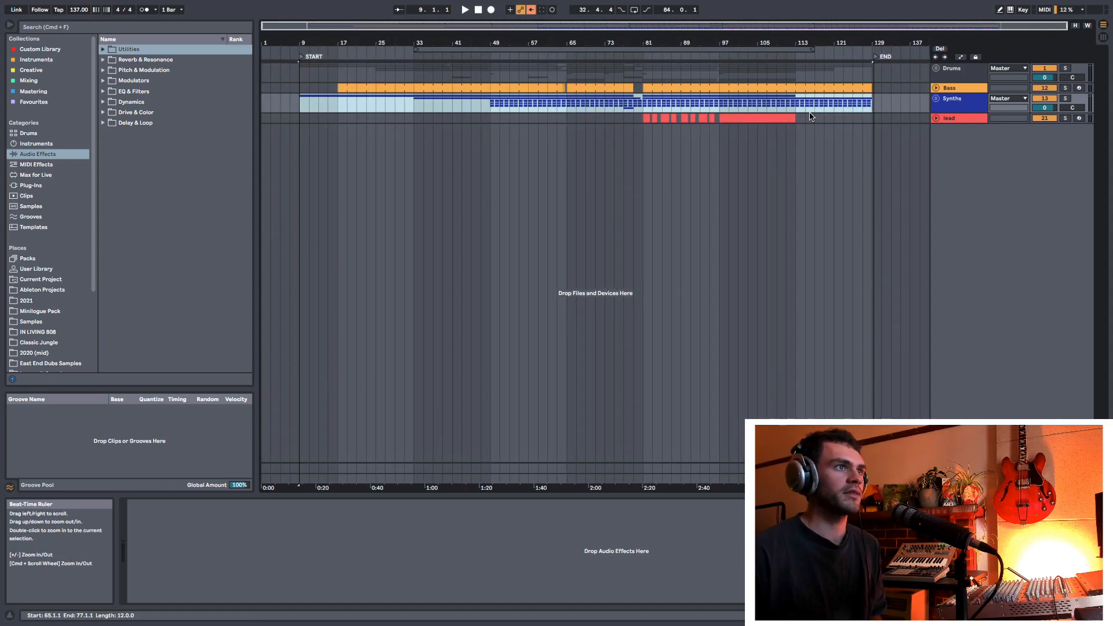
pyautogui.click(831, 113)
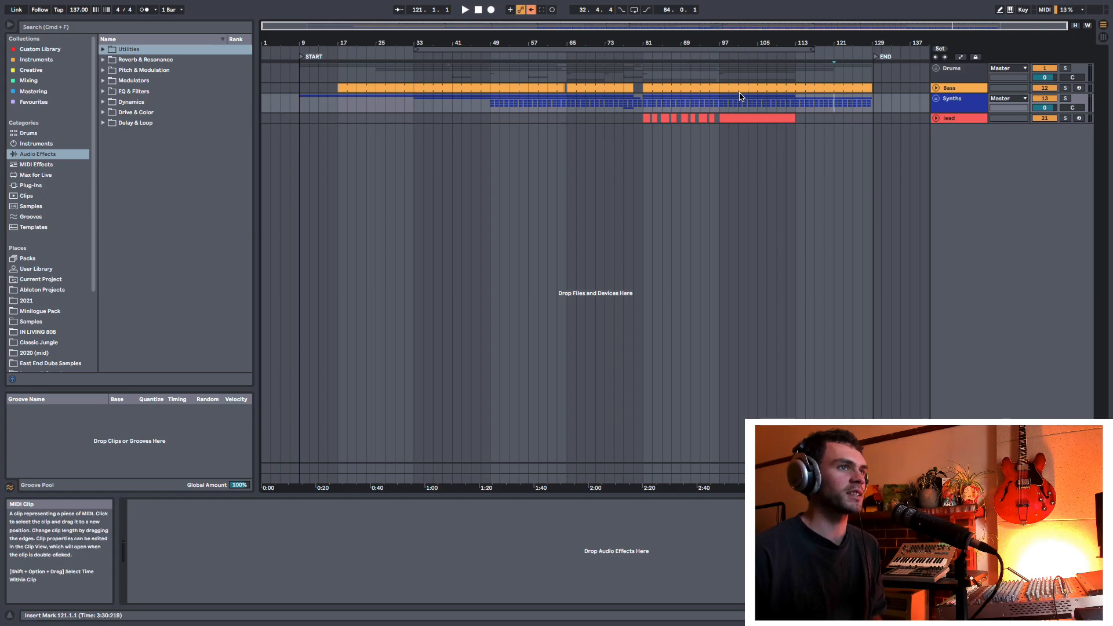
# Step: Select the song's full time range from the START locator to the next locator
pyautogui.rightClick(300, 58)
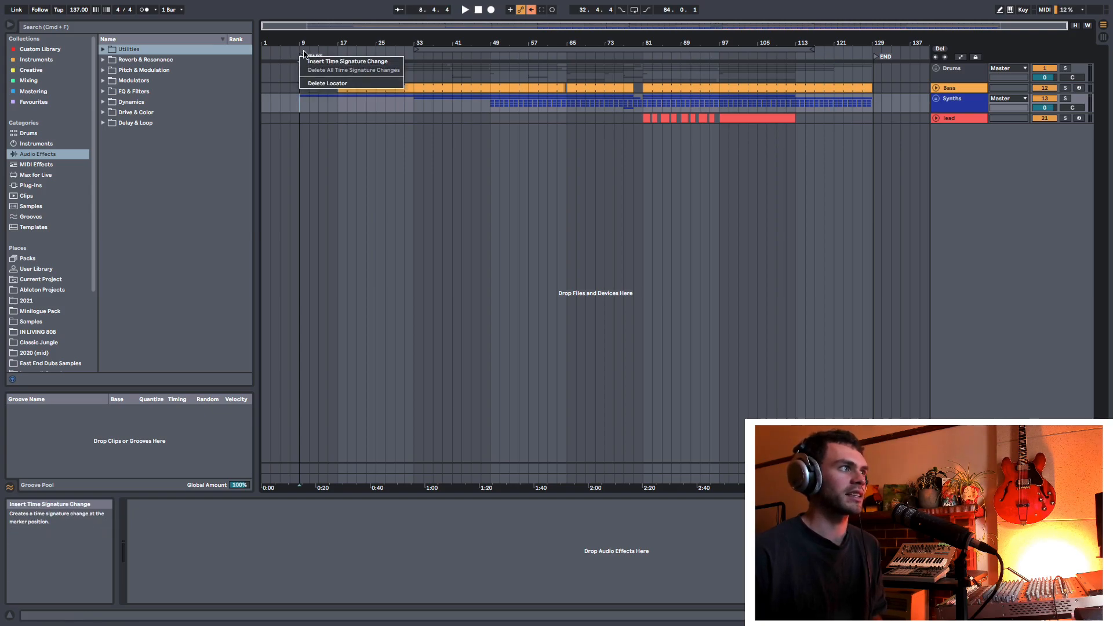
pyautogui.click(301, 56)
pyautogui.rightClick(302, 57)
pyautogui.click(341, 102)
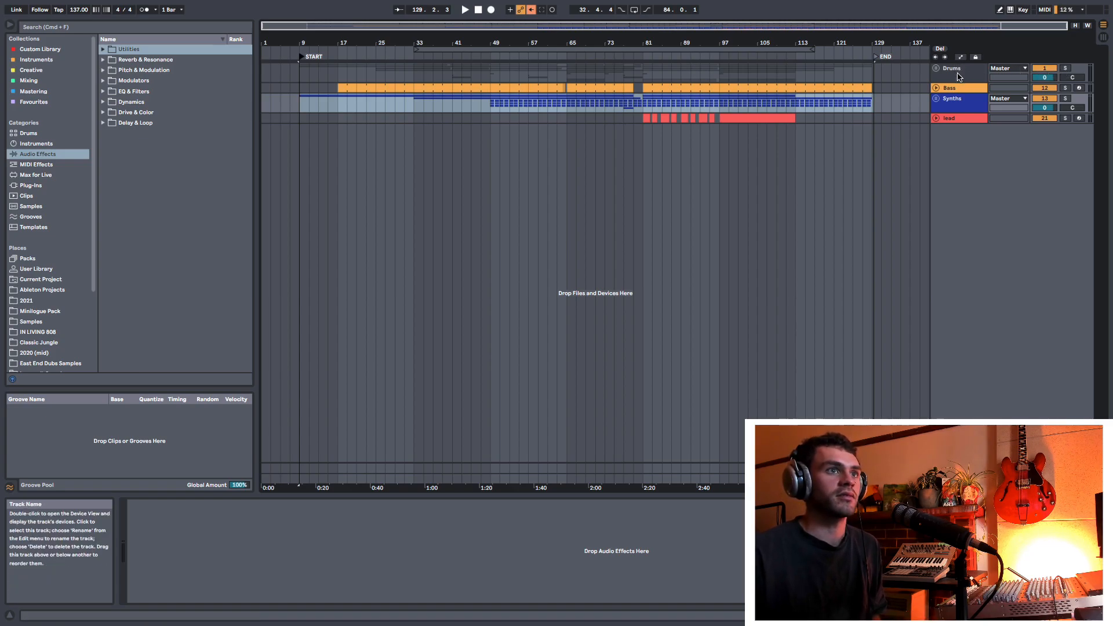
# Step: Open the export settings for the selected range and place the lamington (PREMIX REF) audio on a new track from bar 9
pyautogui.press('super+shift+r')
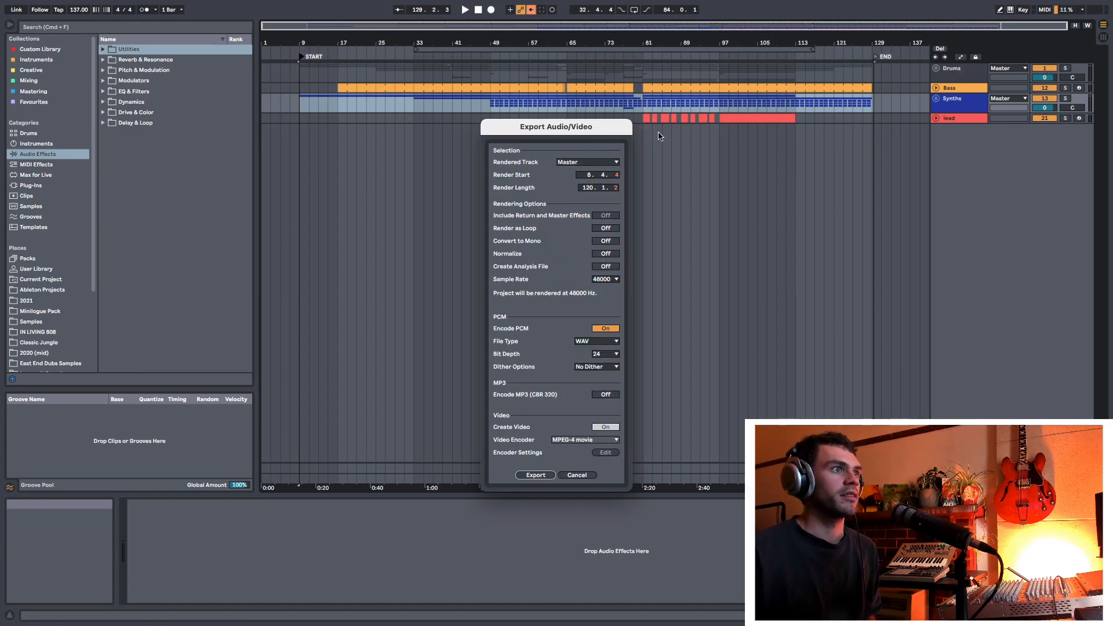
pyautogui.moveTo(557, 125)
pyautogui.mouseDown()
pyautogui.moveTo(648, 96)
pyautogui.moveTo(552, 108)
pyautogui.mouseUp()
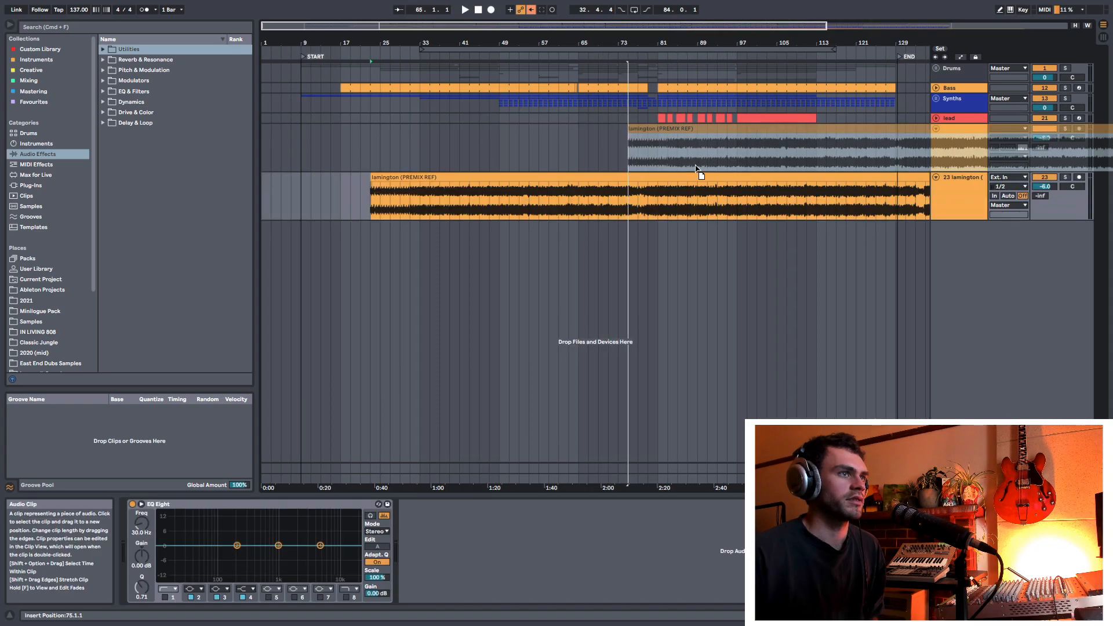
pyautogui.moveTo(698, 169); pyautogui.dragTo(365, 137)
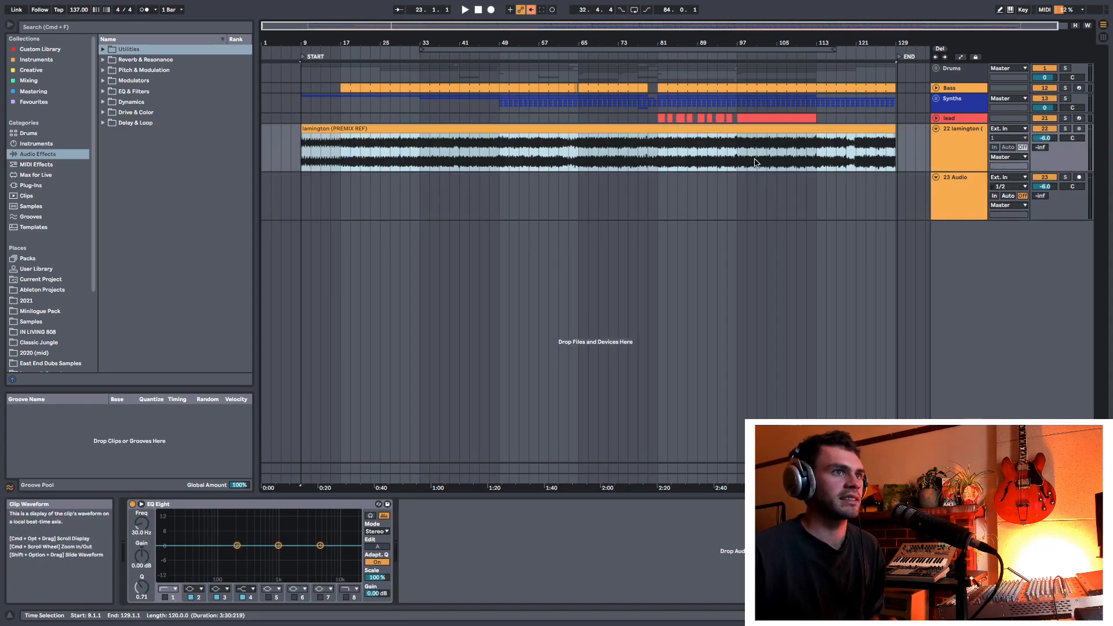
# Step: Delete the empty 23 Audio track and set the lamington reference track's volume to 0
pyautogui.click(969, 155)
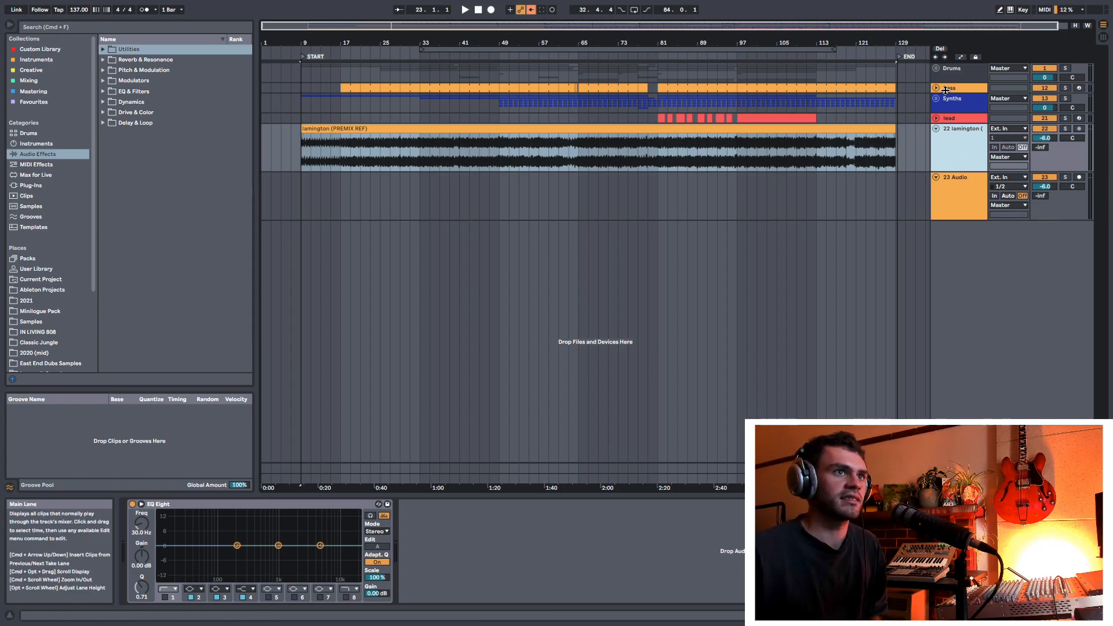
pyautogui.click(957, 73)
pyautogui.keyDown('shift'); pyautogui.click(958, 117); pyautogui.keyUp('shift')
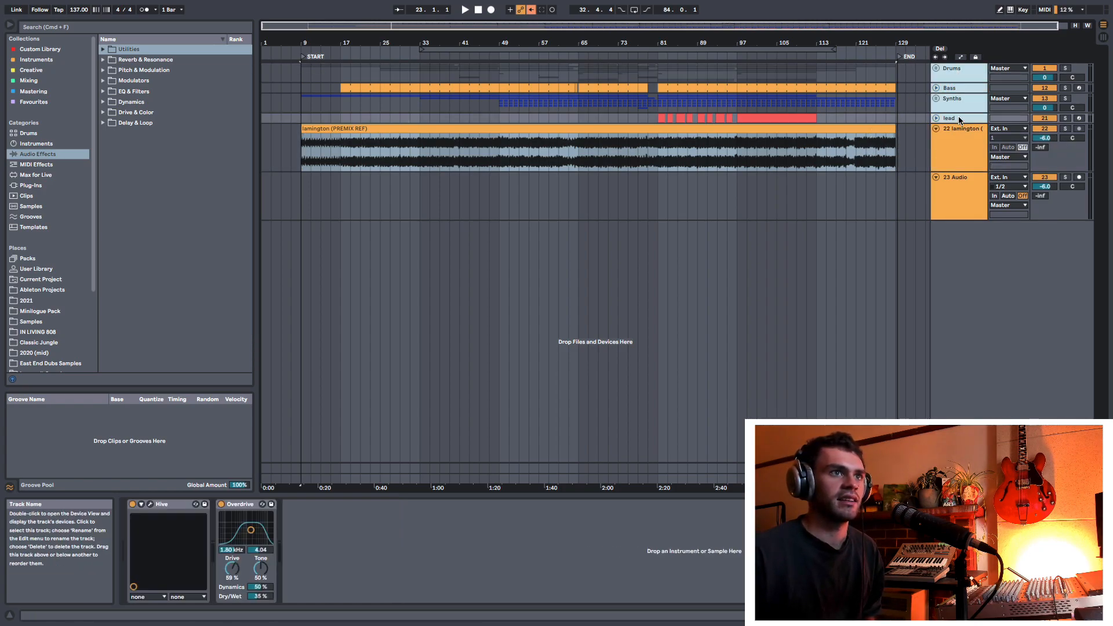
pyautogui.click(976, 145)
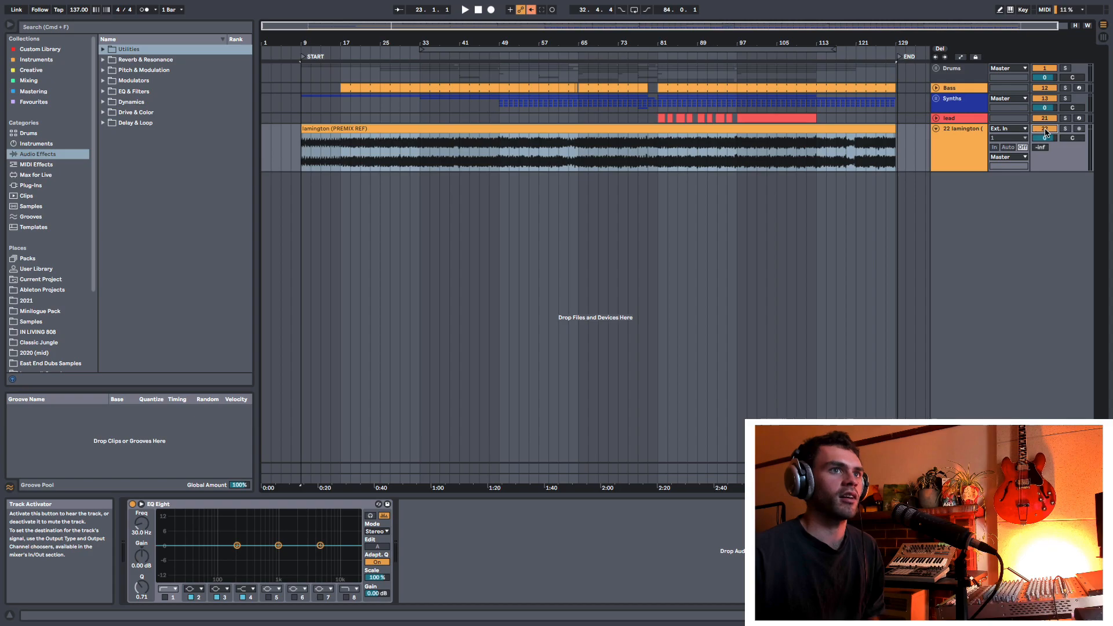
# Step: Deactivate the lamington reference track and color both the track and its clip grey
pyautogui.rightClick(965, 138)
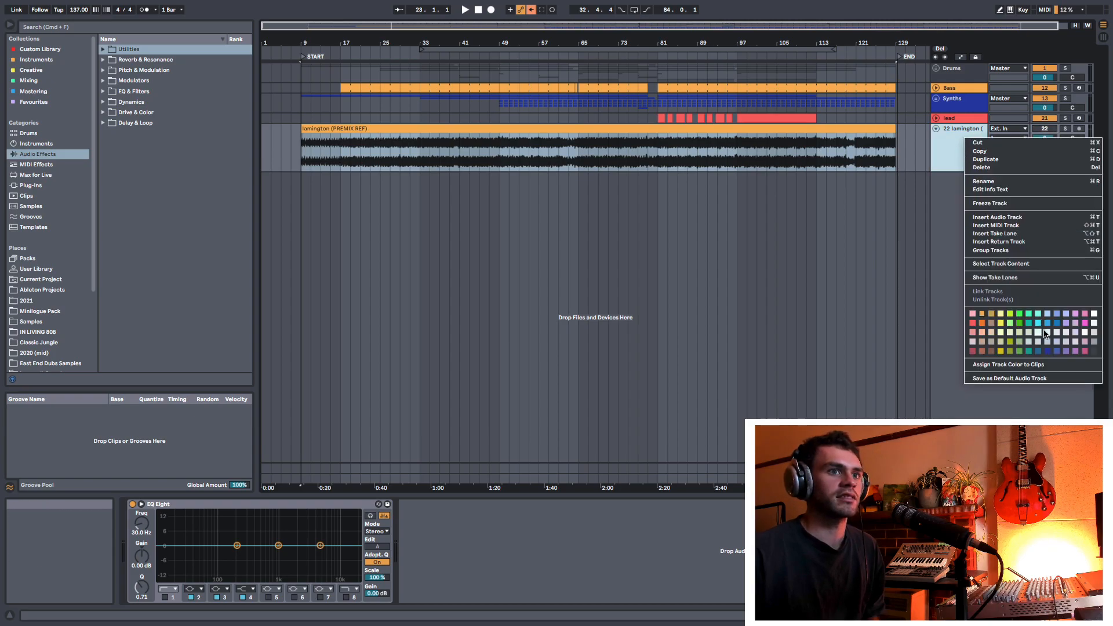
pyautogui.click(1092, 344)
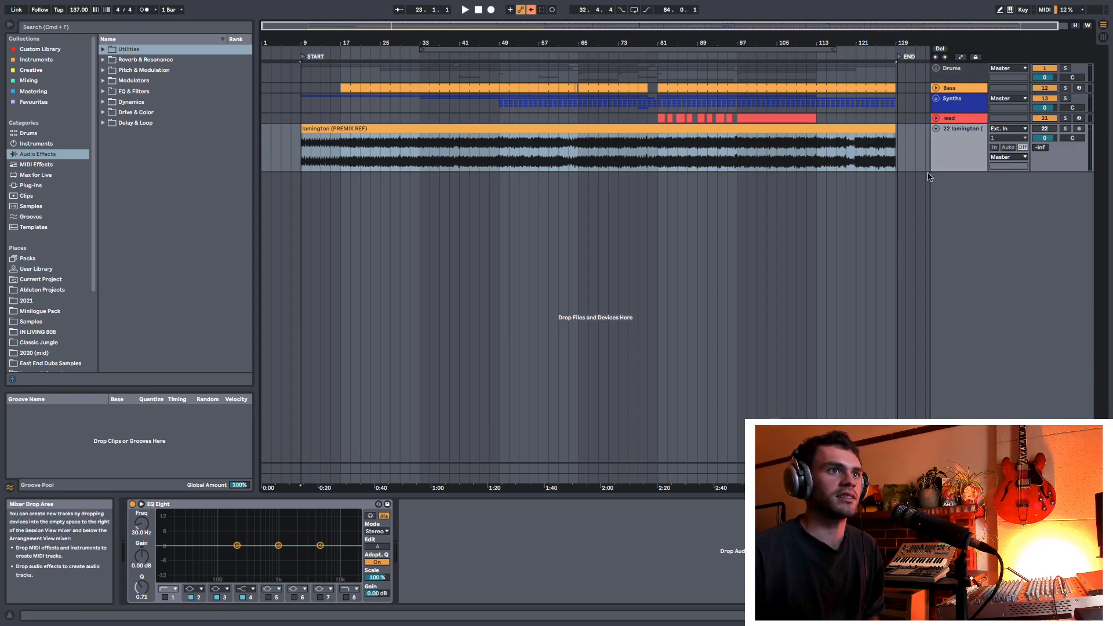
pyautogui.rightClick(954, 141)
pyautogui.click(994, 369)
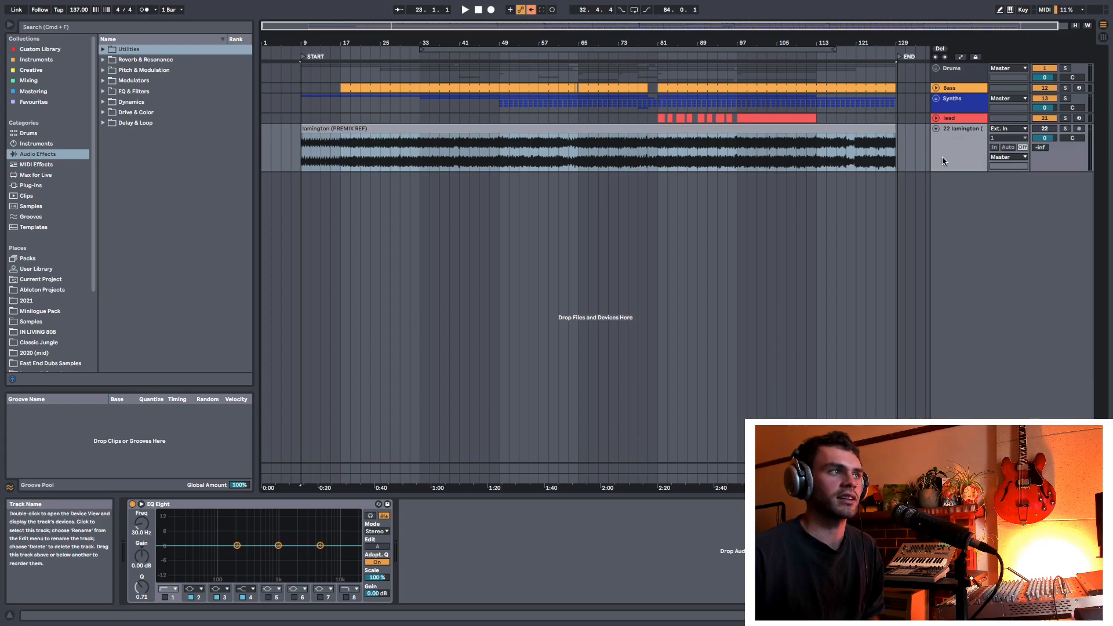
# Step: Rename the lamington reference track as PREMIX REF
pyautogui.press('super+r')
pyautogui.write('Pr')
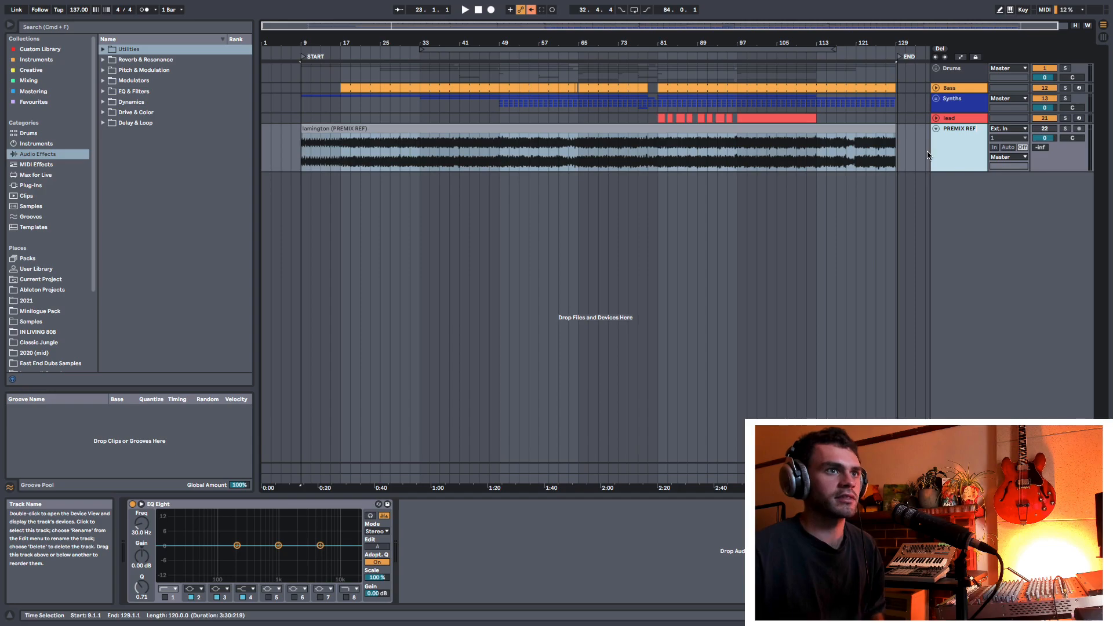
pyautogui.click(928, 154)
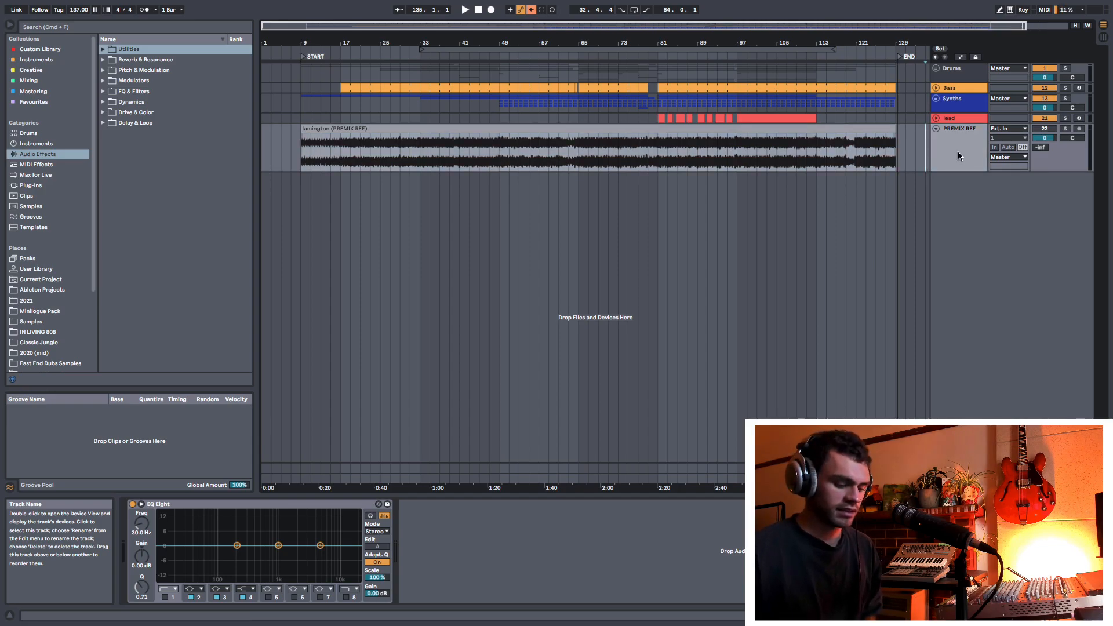
# Step: Map the number pad 1 key to the PREMIX REF track's solo switch
pyautogui.press('super+k')
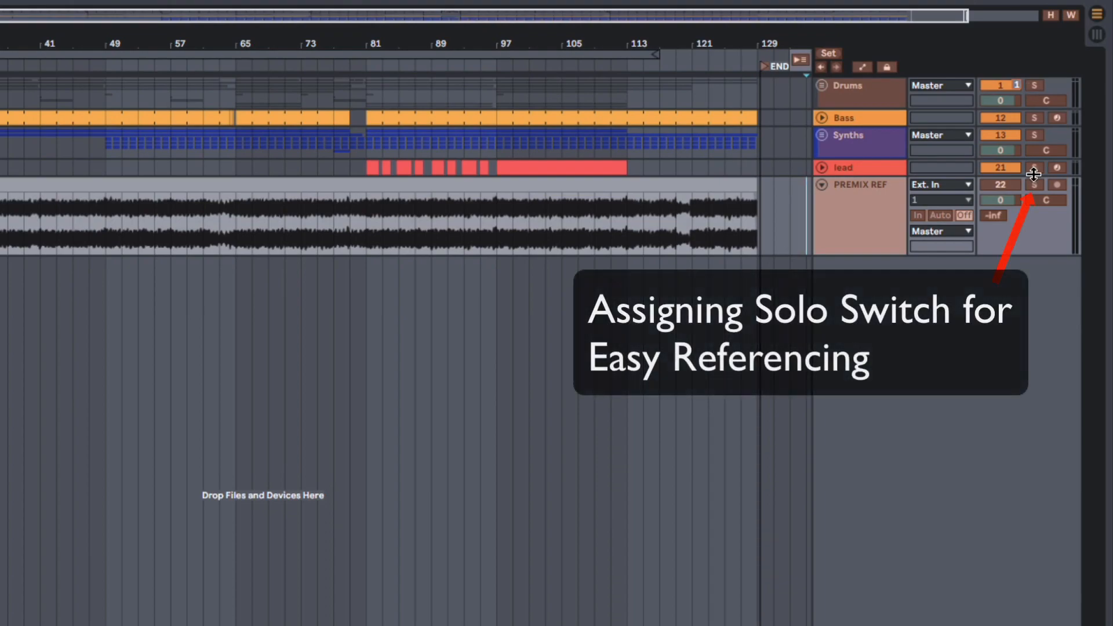
pyautogui.click(1045, 164)
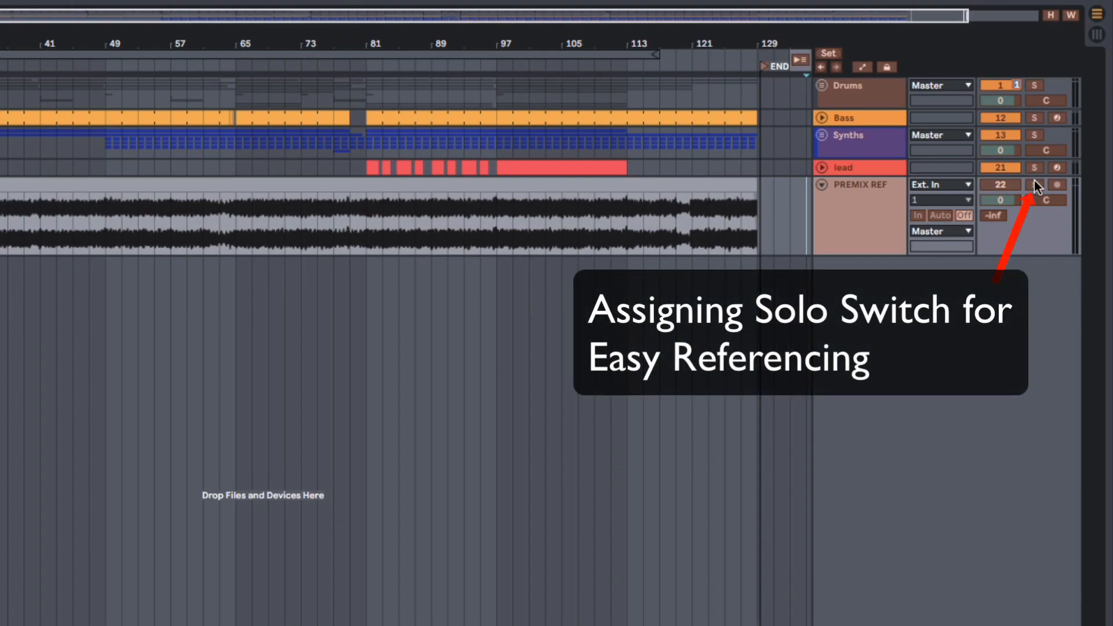
pyautogui.press('KP_1')
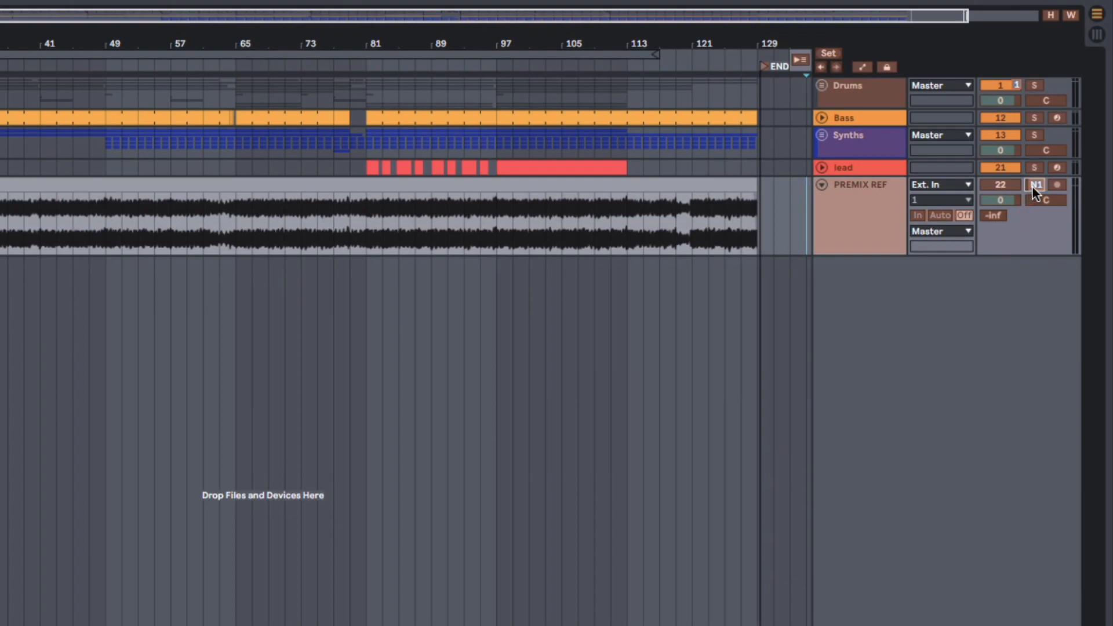
pyautogui.hotkey('ctrl', 'k')
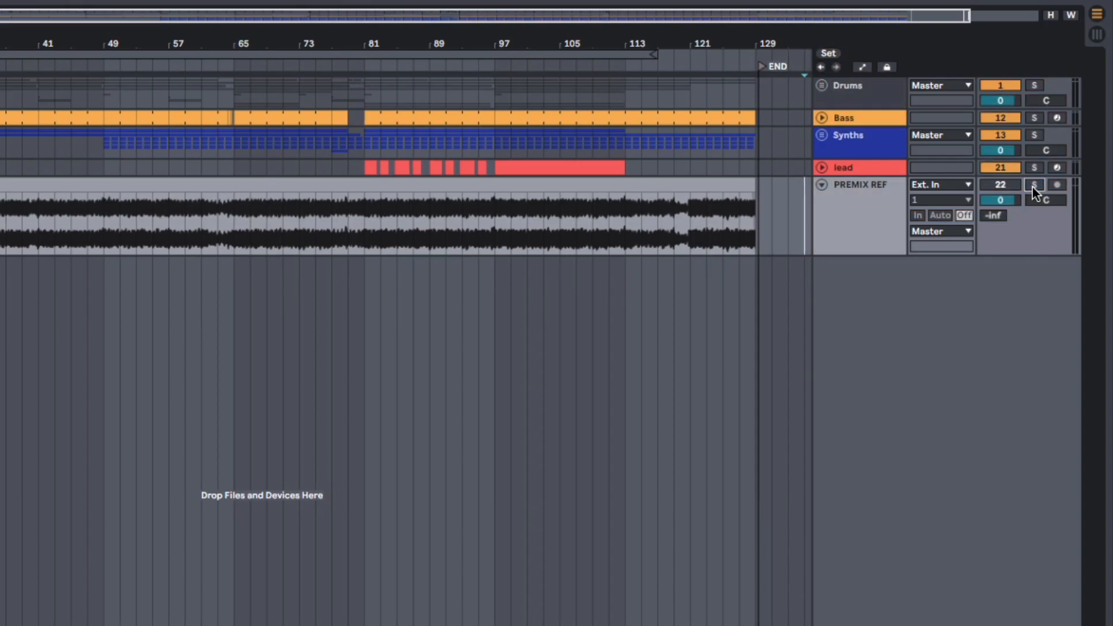
# Step: Toggle the PREMIX REF track's solo on and off to compare the reference with the full mix
pyautogui.click(1033, 185)
pyautogui.click(1034, 185)
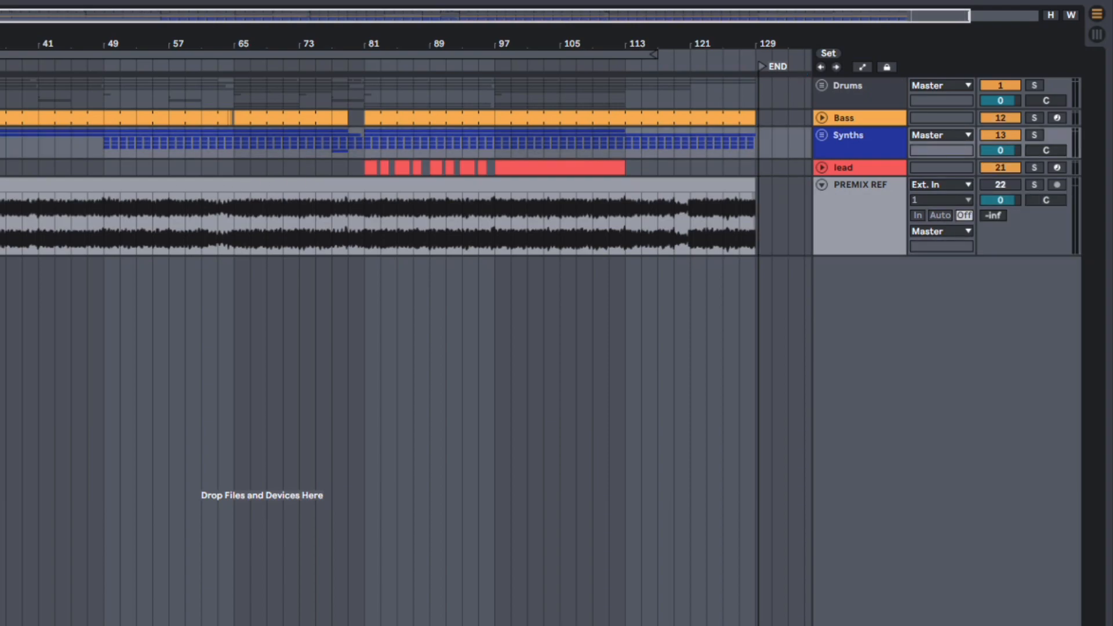
pyautogui.click(1034, 185)
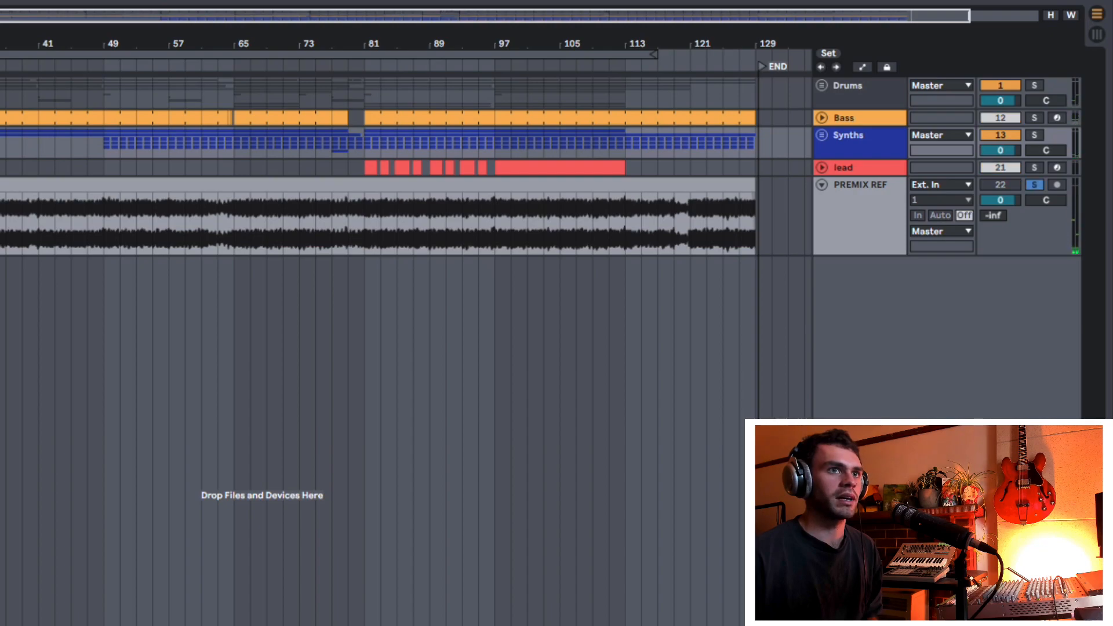
pyautogui.press('s')
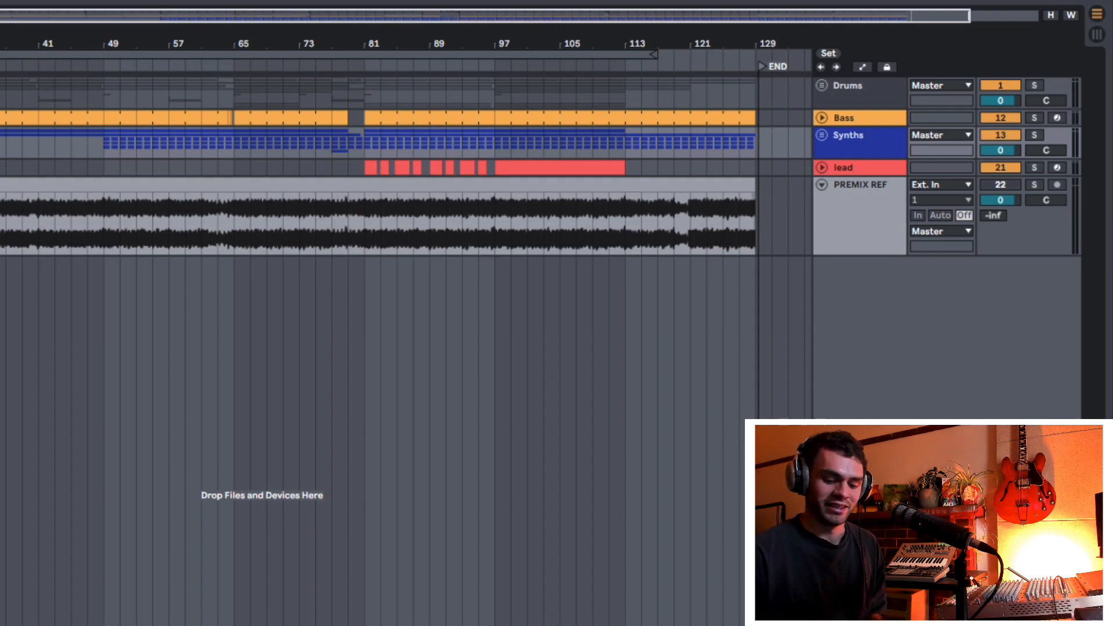
pyautogui.press('s')
pyautogui.press('s')
pyautogui.press('s')
pyautogui.press('s')
pyautogui.press('s')
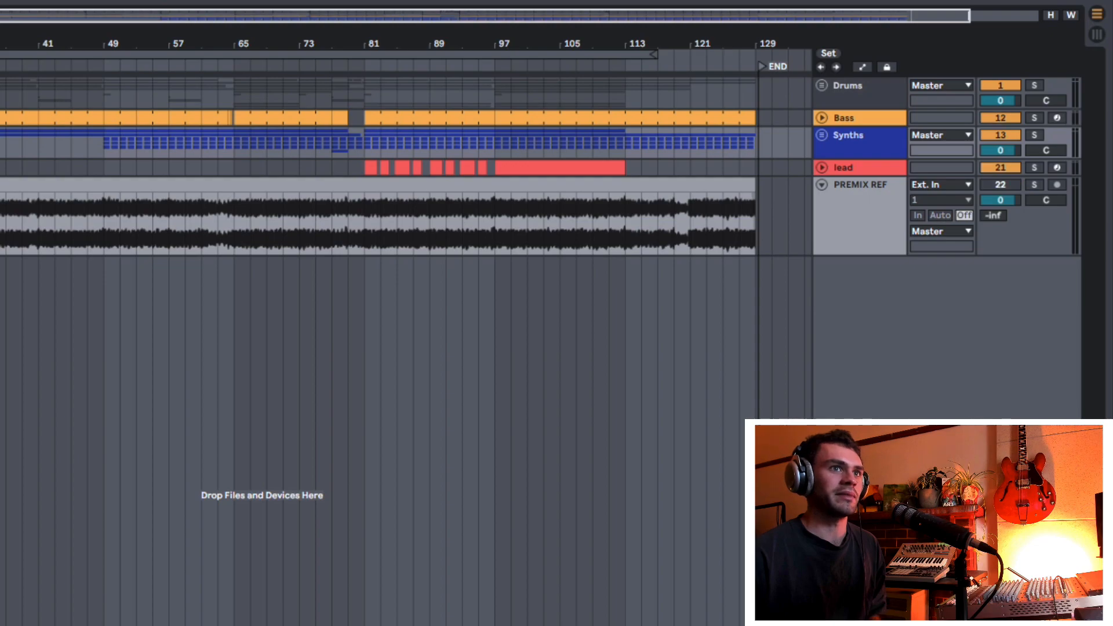
pyautogui.press('s')
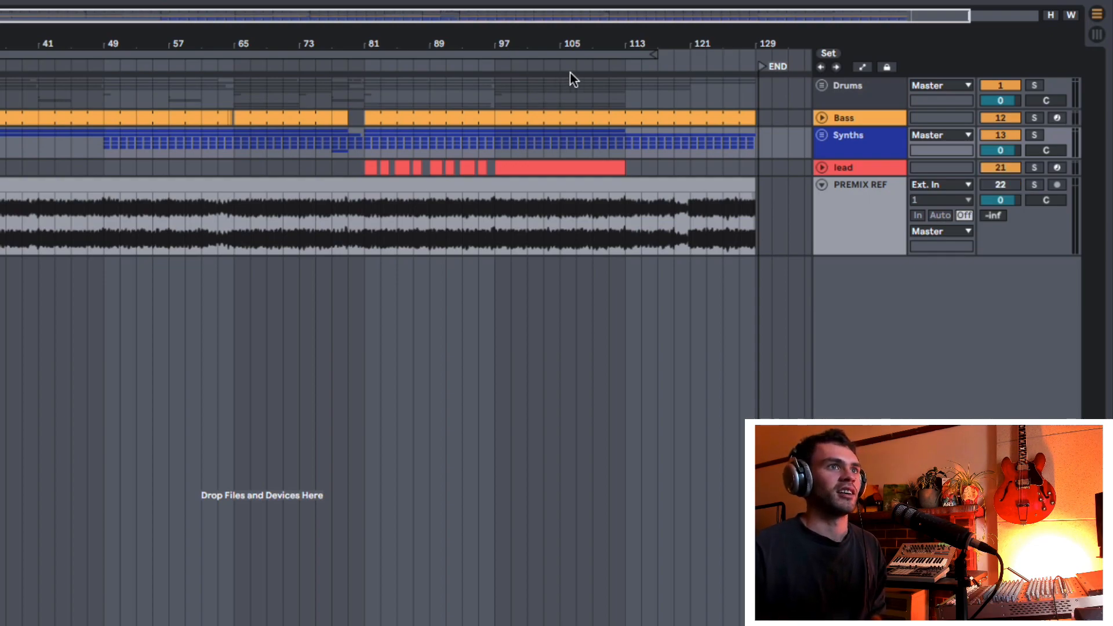
# Step: Solo the Drums group and select the Bass track
pyautogui.click(854, 83)
pyautogui.press('s')
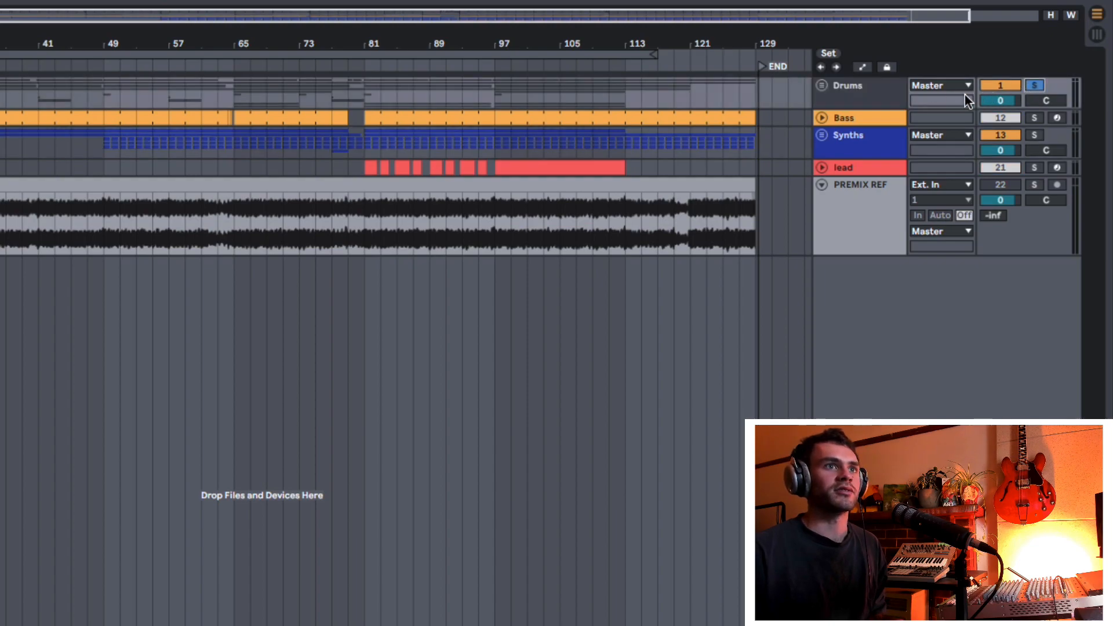
pyautogui.click(860, 114)
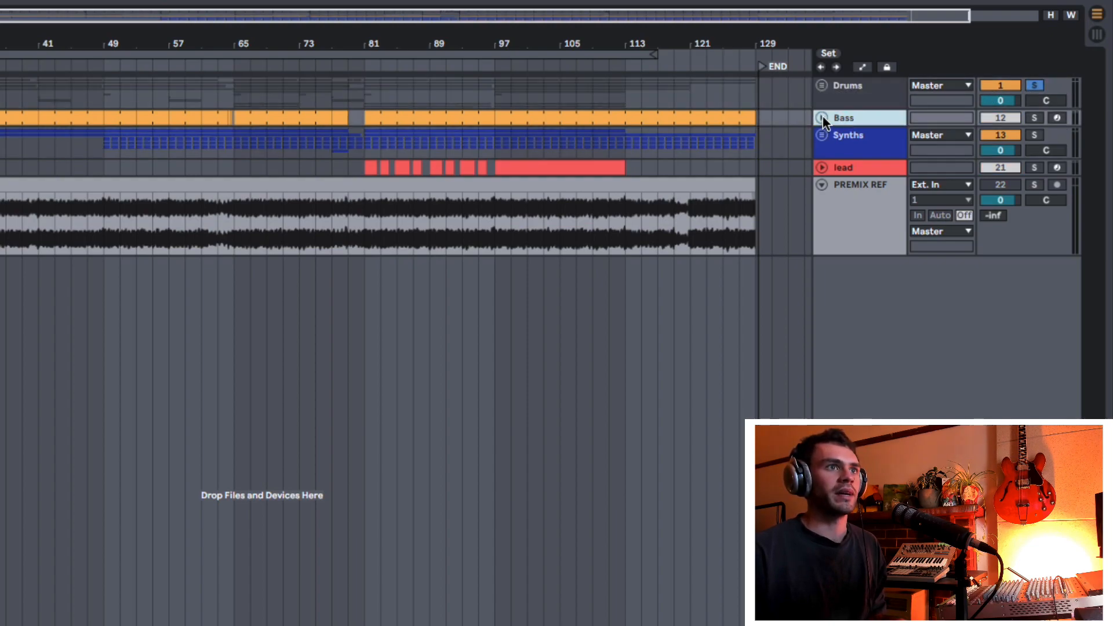
# Step: Unfold the Drums group to show its individual tracks and solo the snare track
pyautogui.click(821, 117)
pyautogui.click(823, 87)
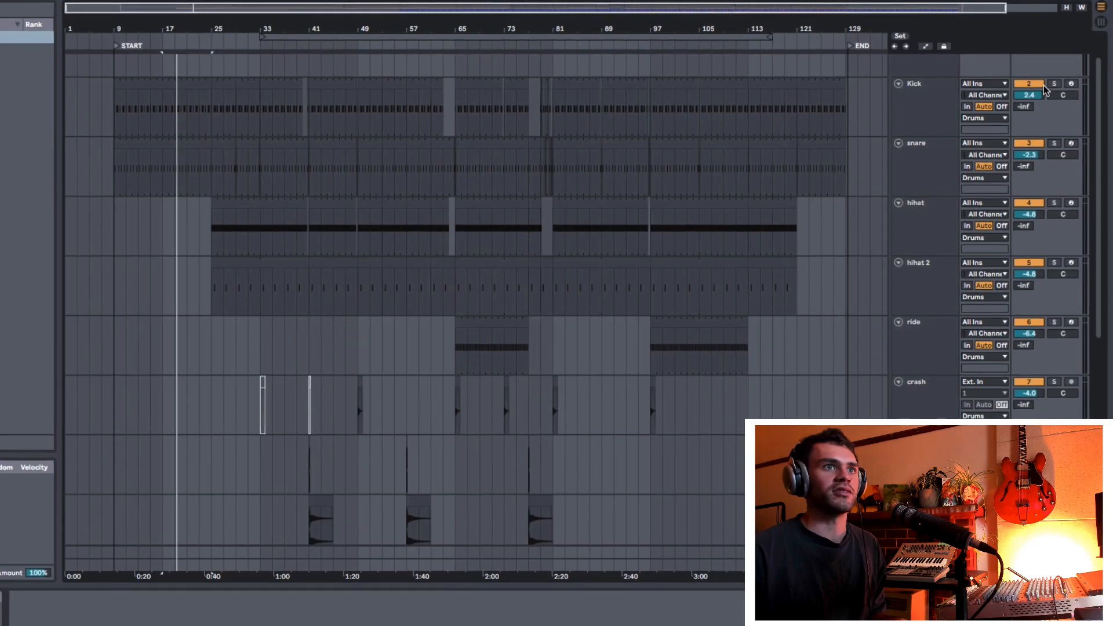
pyautogui.scroll(-1, 1056, 97)
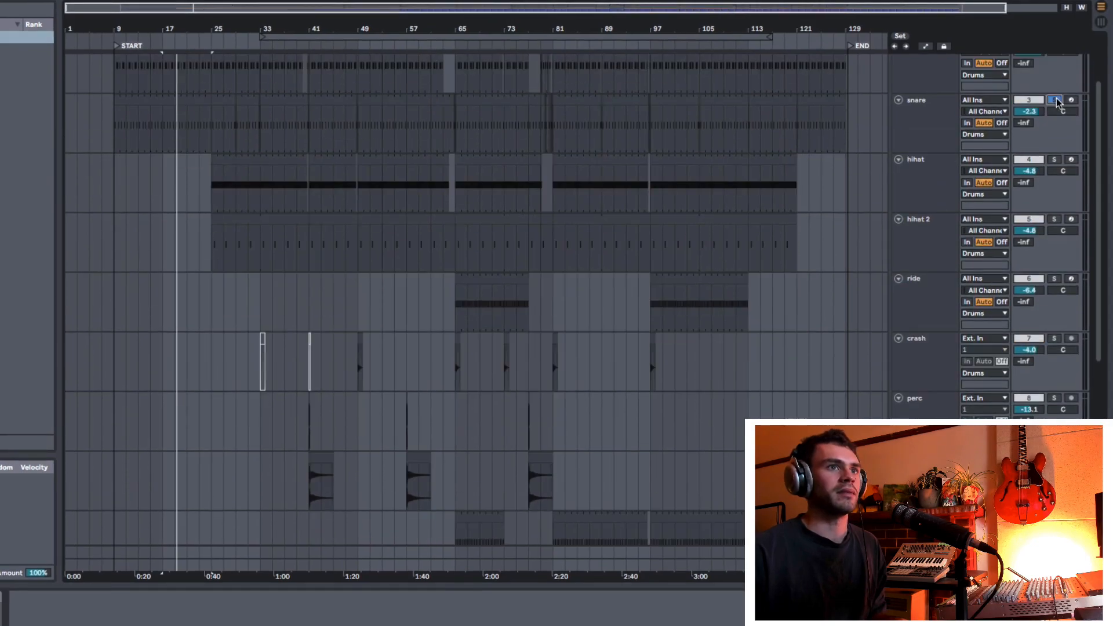
# Step: Turn off the Bass track's solo, then fold the Drums group and the Bass track
pyautogui.scroll(-3, 1049, 99)
pyautogui.click(1054, 365)
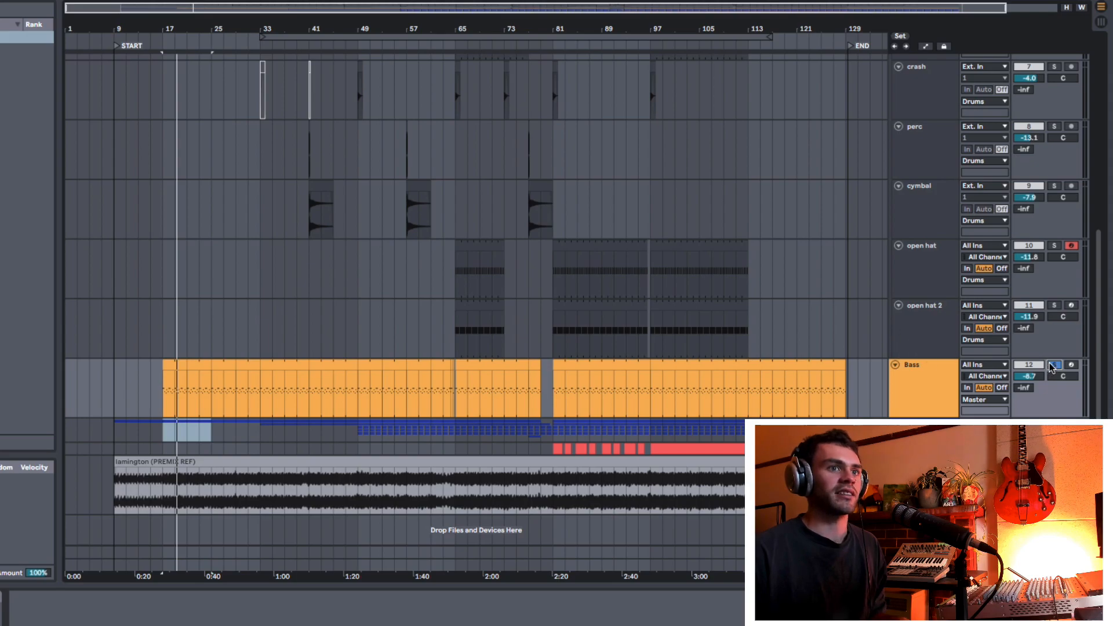
pyautogui.scroll(4, 1043, 325)
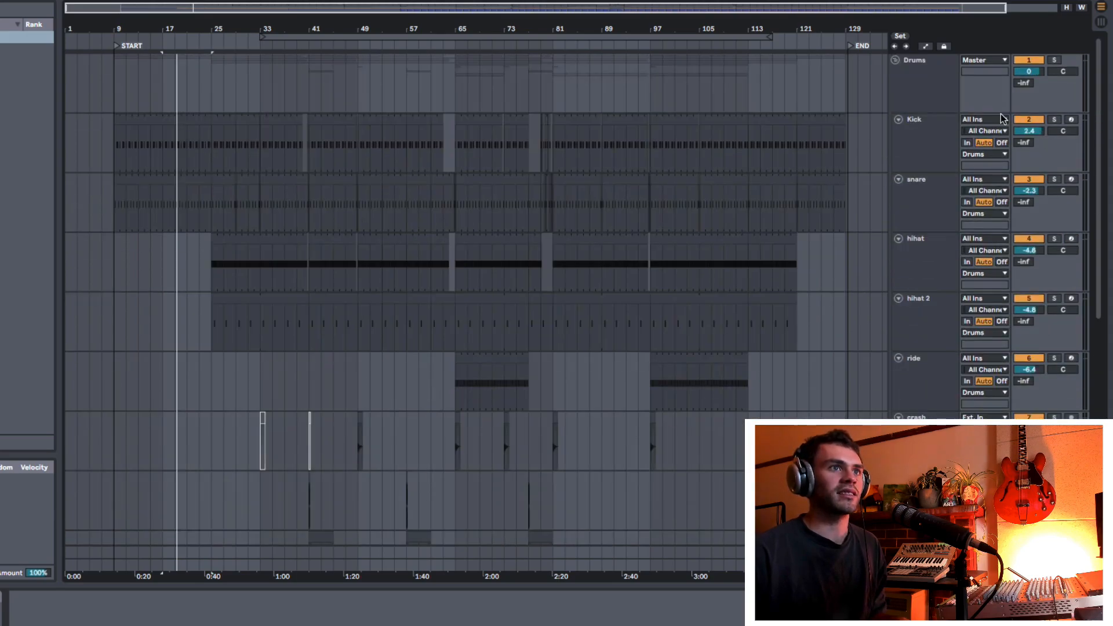
pyautogui.click(894, 61)
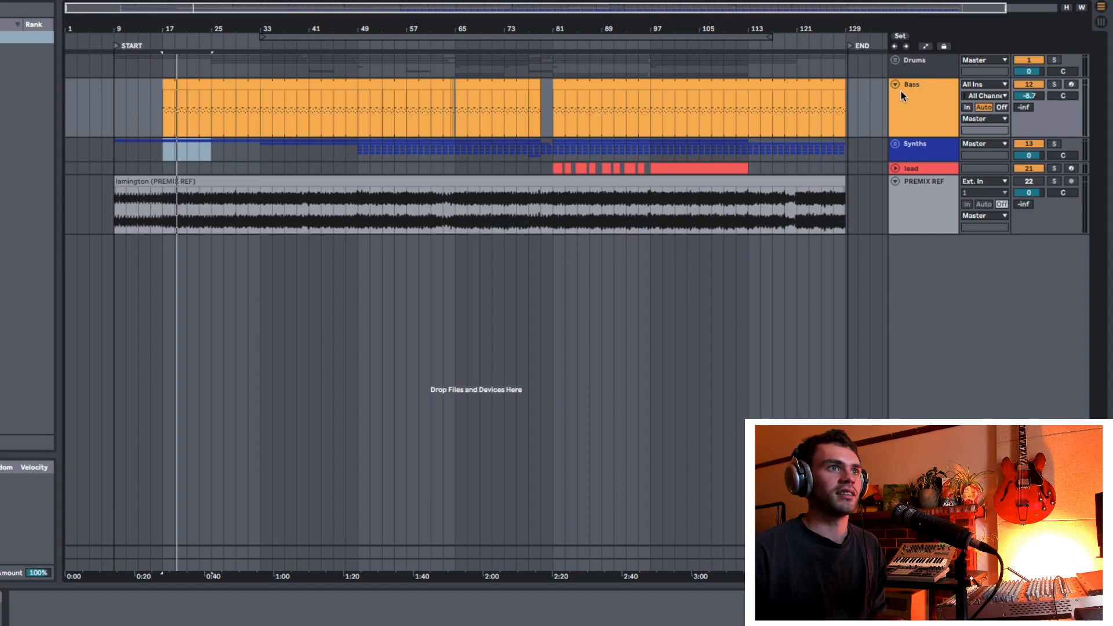
pyautogui.click(900, 92)
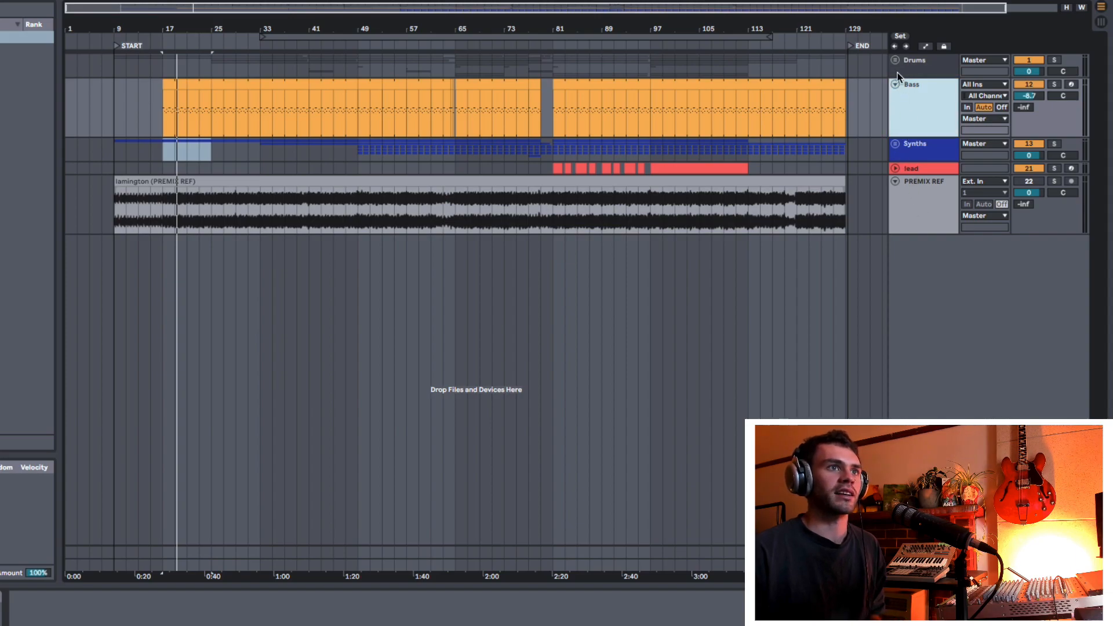
pyautogui.click(895, 85)
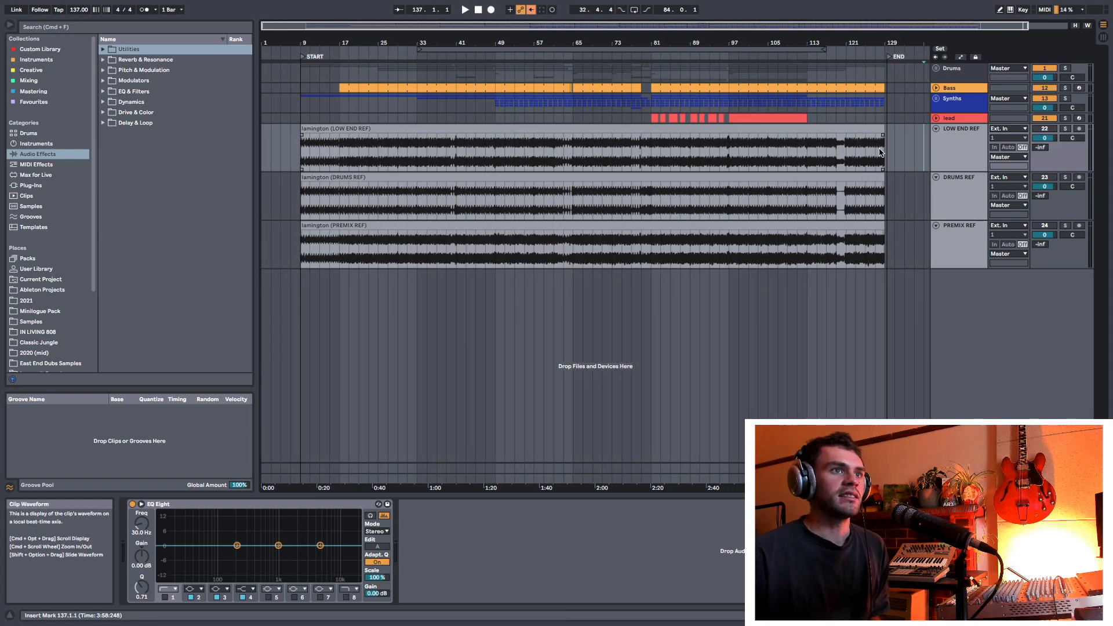
# Step: Select the LOW END REF, DRUMS REF and PREMIX REF tracks in turn
pyautogui.click(960, 150)
pyautogui.click(957, 197)
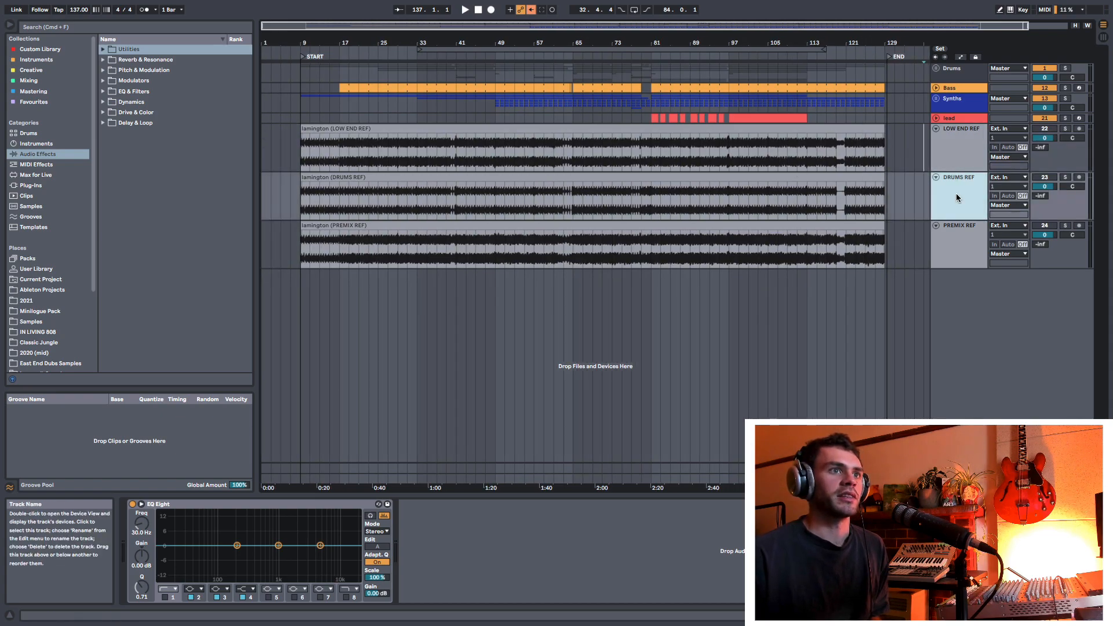
pyautogui.click(962, 237)
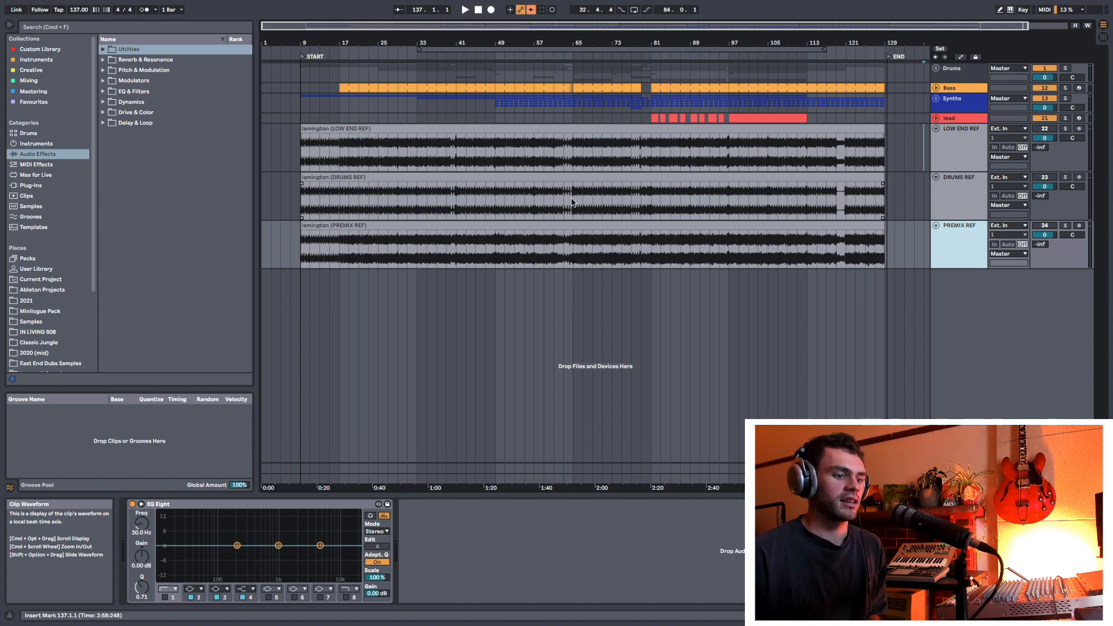
# Step: Remove the key mapping from the PREMIX REF track's solo switch and map number pad 1 to the LOW END REF solo switch instead
pyautogui.press('super+k')
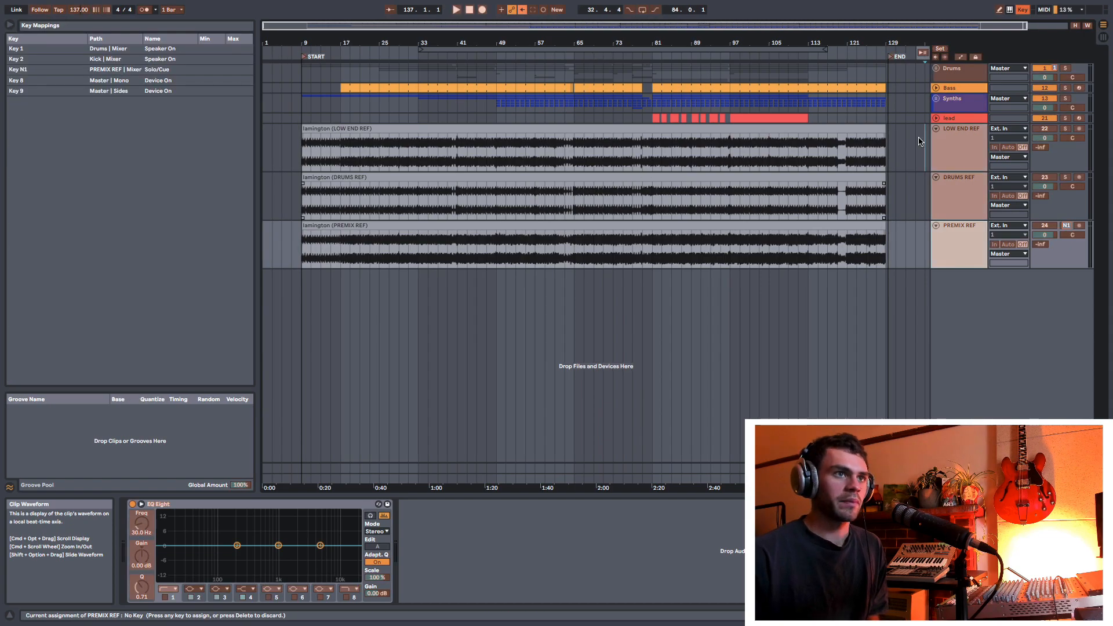
pyautogui.click(1073, 228)
pyautogui.press('Delete')
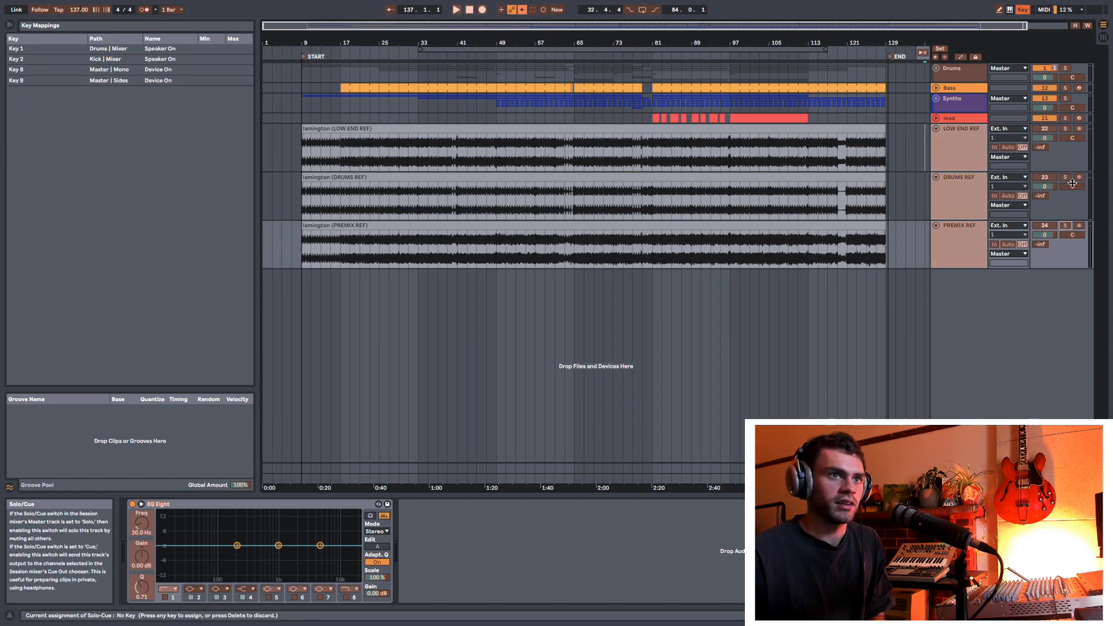
pyautogui.click(1067, 128)
pyautogui.press('KP_1')
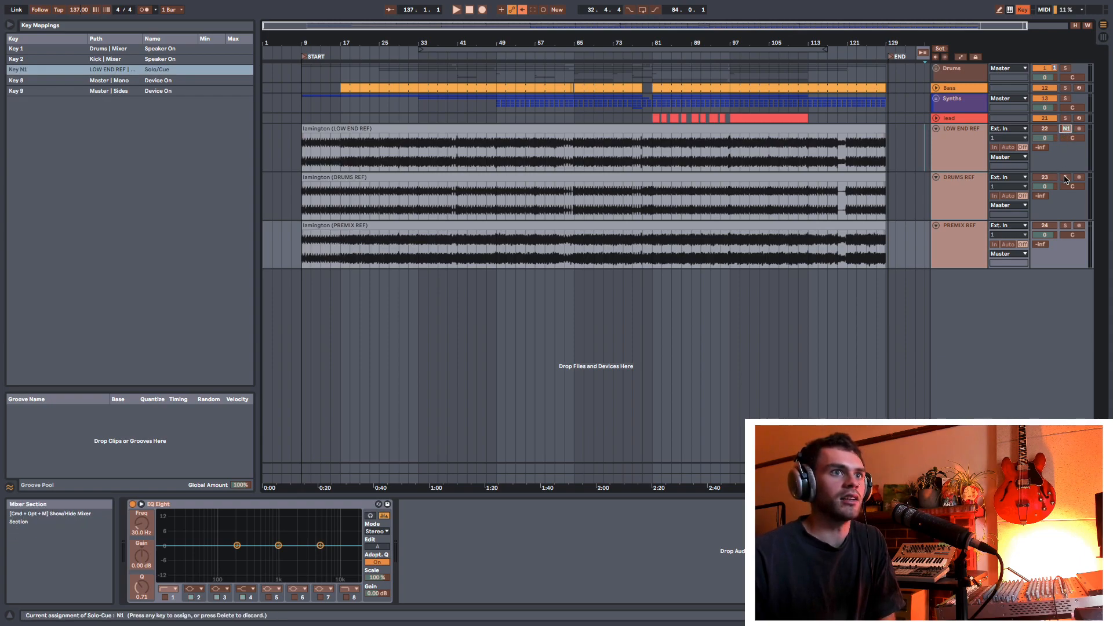
# Step: Map number pad 2 to the DRUMS REF track's solo switch and number pad 3 to the PREMIX REF track's solo switch
pyautogui.click(1065, 177)
pyautogui.press('KP_2')
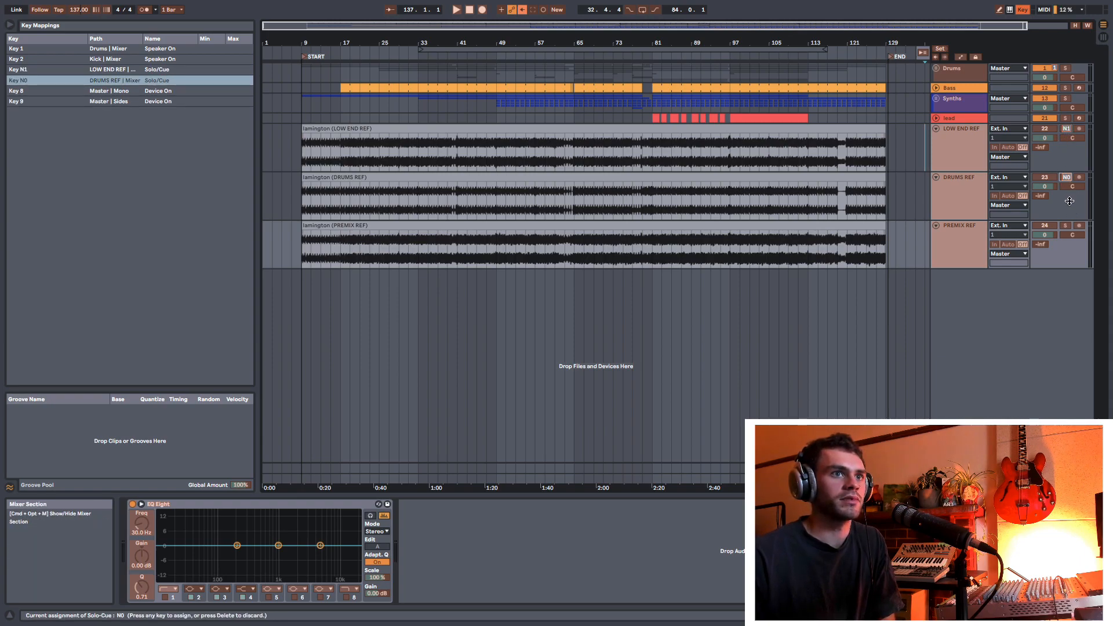
pyautogui.click(1066, 225)
pyautogui.press('KP_3')
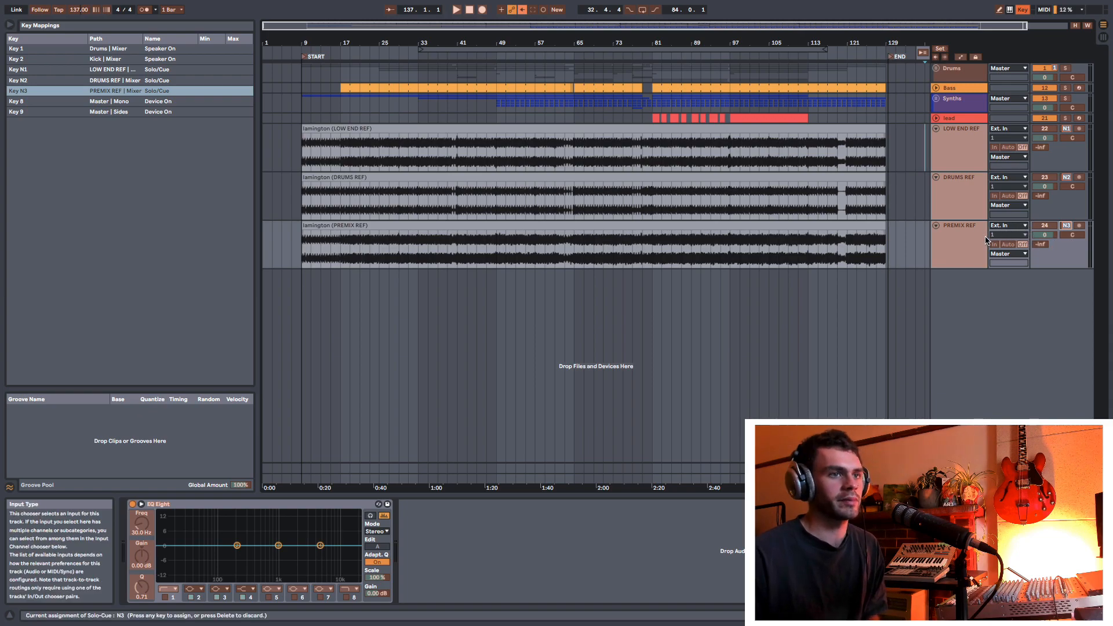
pyautogui.press('super+k')
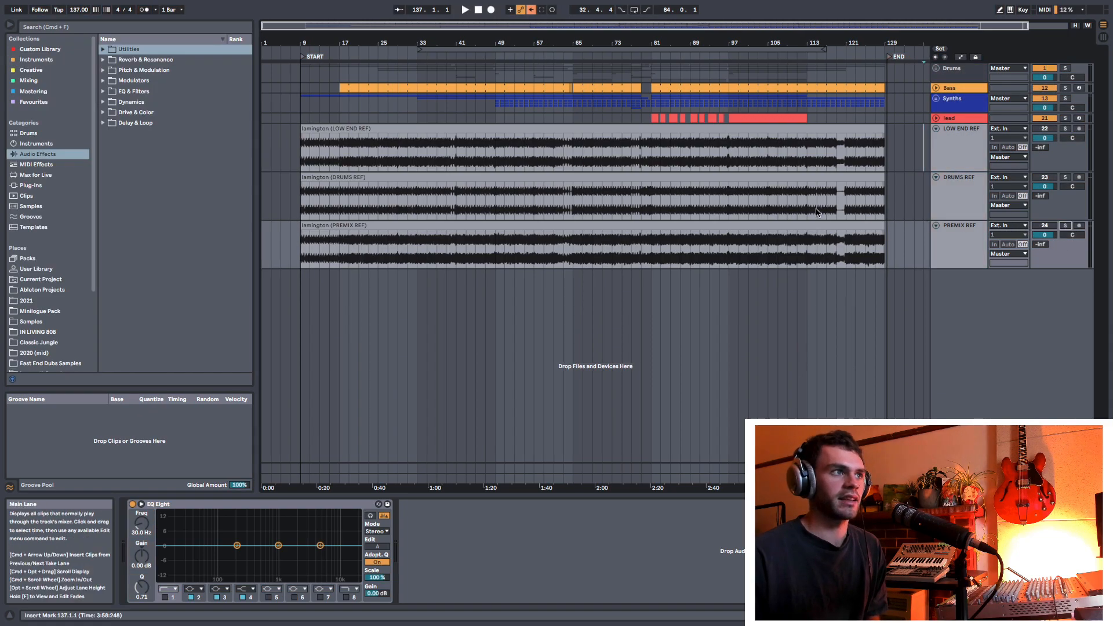
# Step: Play the song from bar 25 and switch solo between the reference tracks to compare them with the full mix
pyautogui.click(378, 143)
pyautogui.press('space')
pyautogui.press('space')
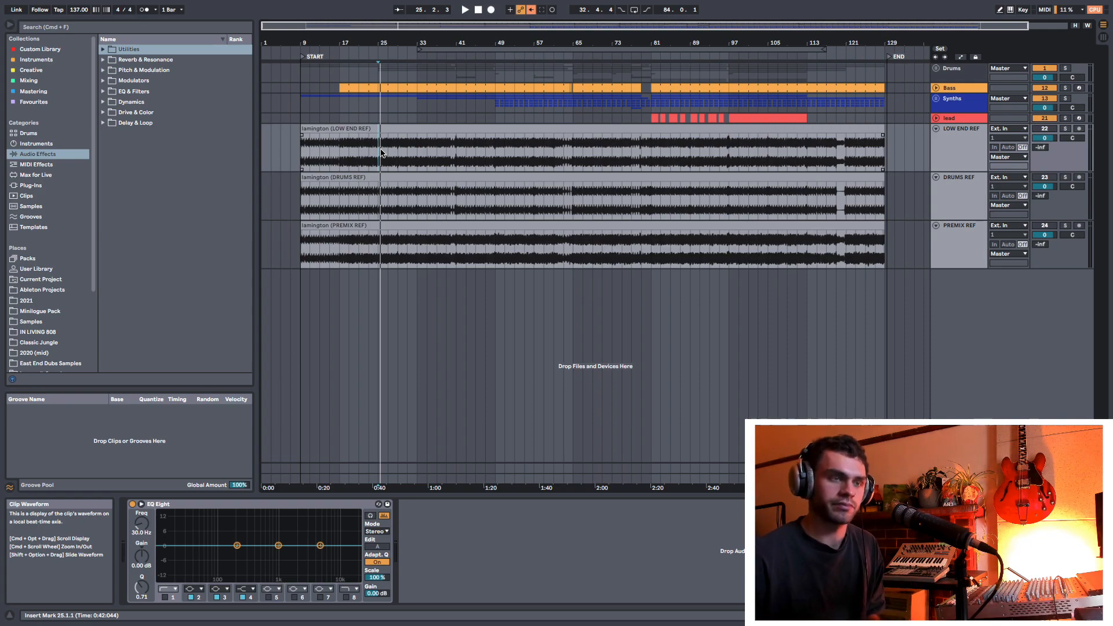
pyautogui.press('space')
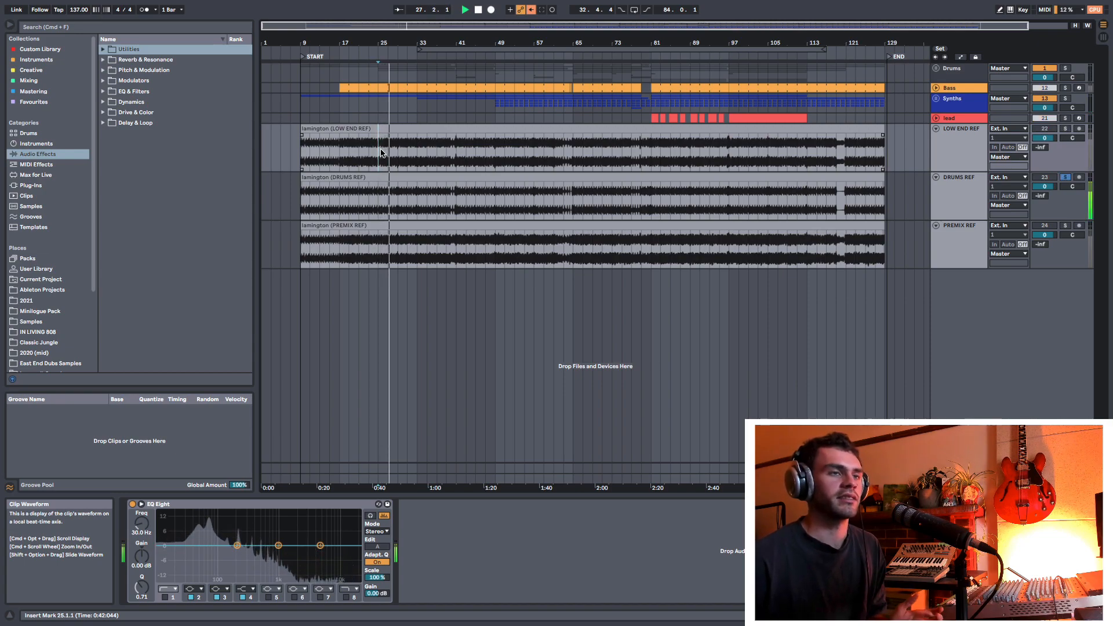
pyautogui.press('space')
pyautogui.press('space')
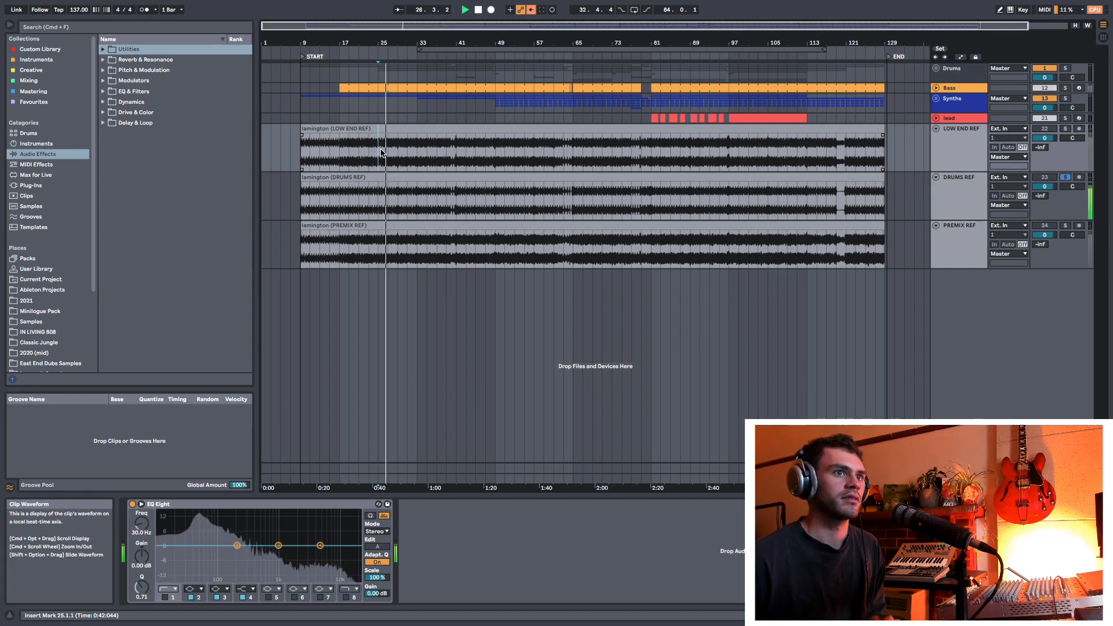
pyautogui.press('s')
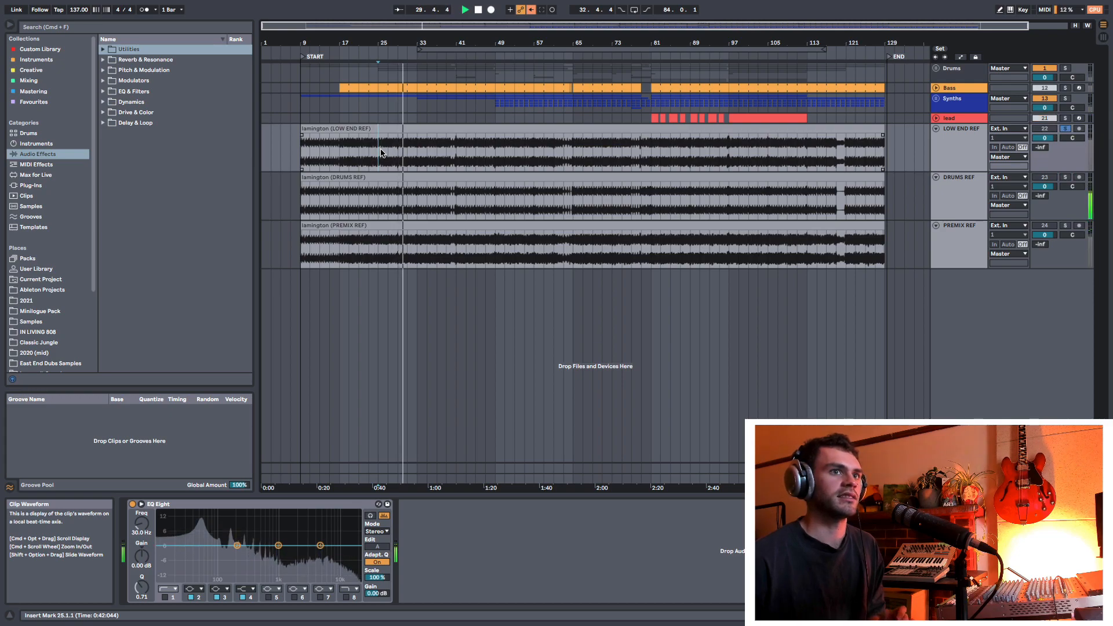
pyautogui.press('space')
pyautogui.press('s')
pyautogui.press('3')
pyautogui.press('3')
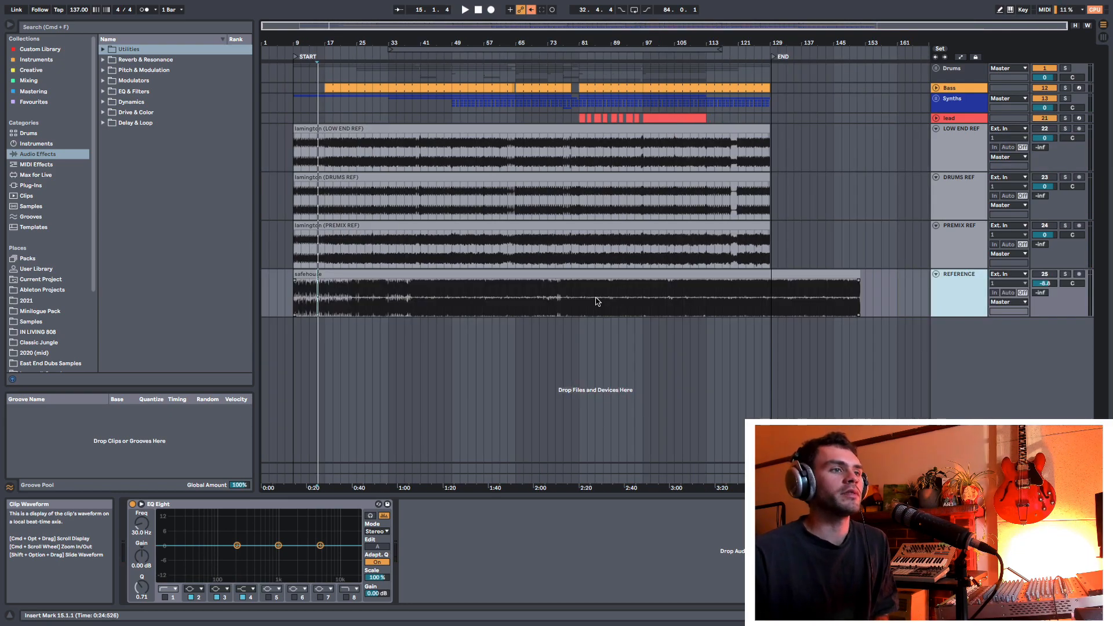
# Step: Select bars 9 to 155 across the safehouse clip and check the key mapping of the REFERENCE track's solo switch
pyautogui.moveTo(873, 298); pyautogui.dragTo(292, 308)
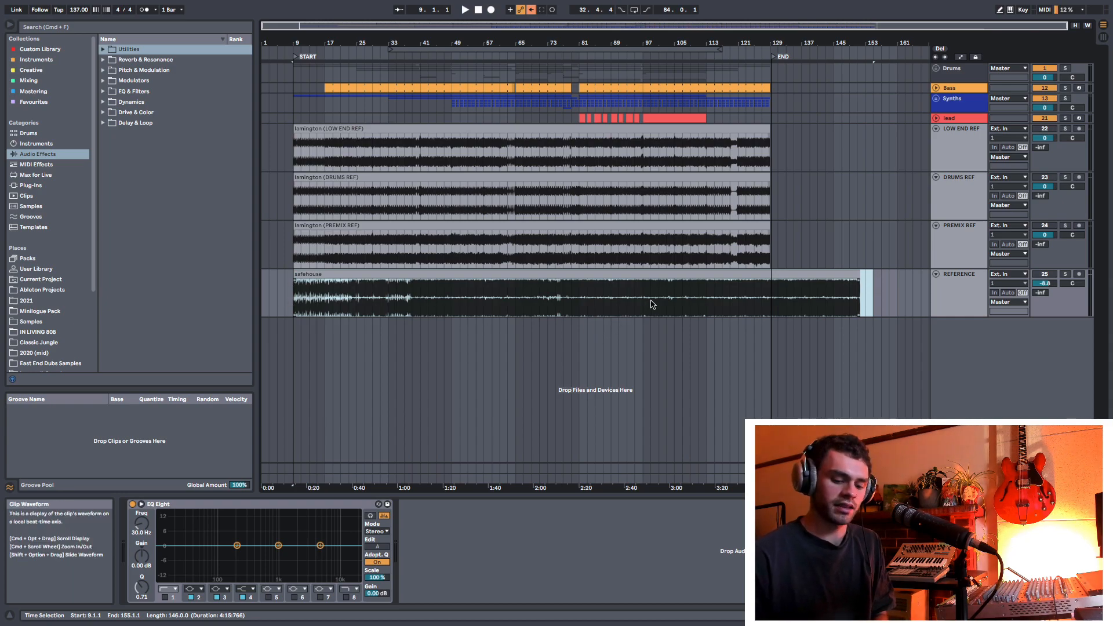
pyautogui.press('super+k')
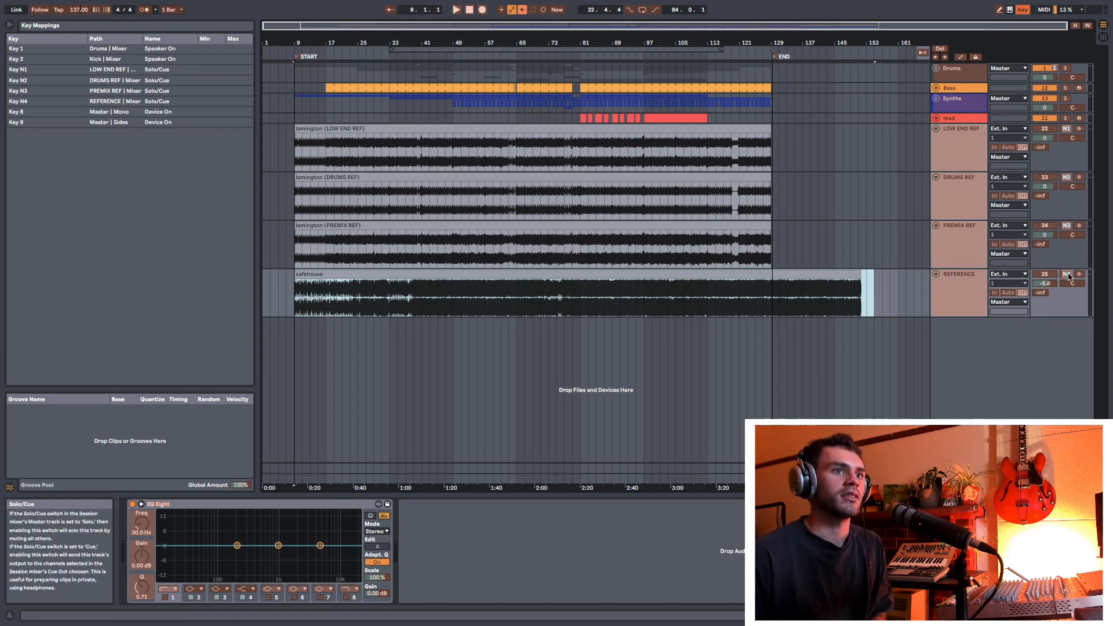
pyautogui.press('super+k')
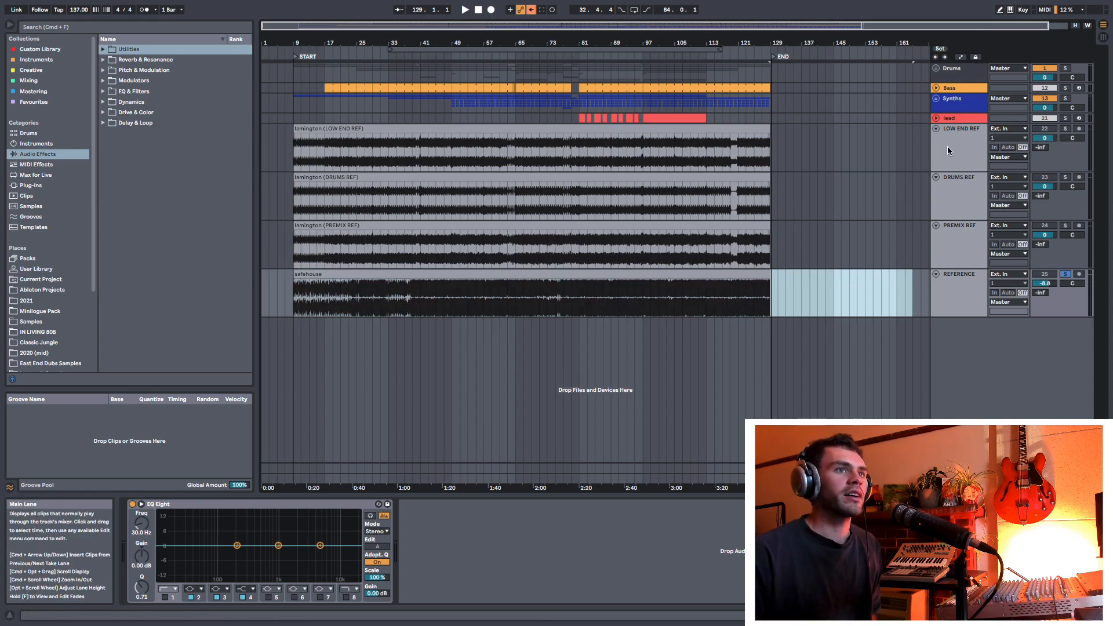
# Step: Turn off the REFERENCE track's solo and fold all four tracks from LOW END REF to REFERENCE together
pyautogui.click(947, 146)
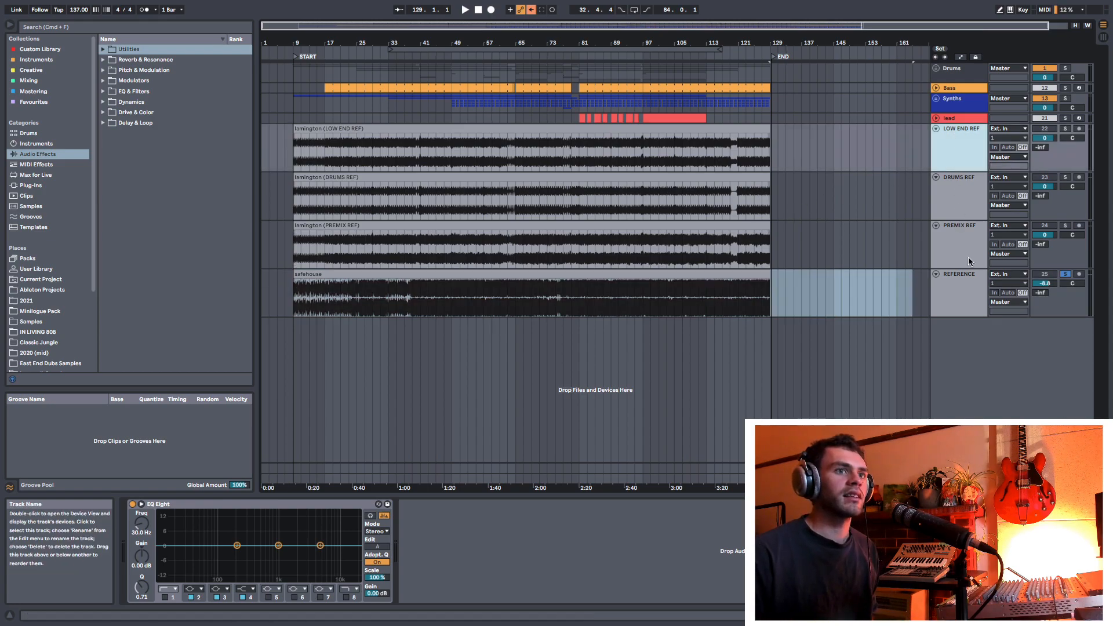
pyautogui.click(1064, 274)
pyautogui.click(984, 286)
pyautogui.keyDown('shift'); pyautogui.click(952, 137); pyautogui.keyUp('shift')
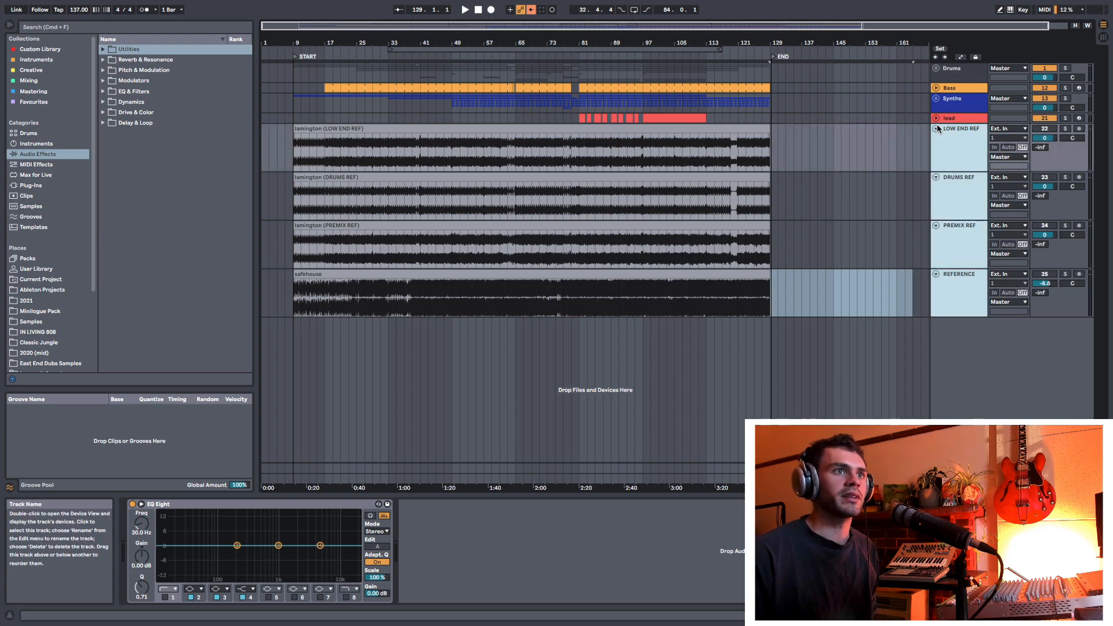
pyautogui.click(935, 129)
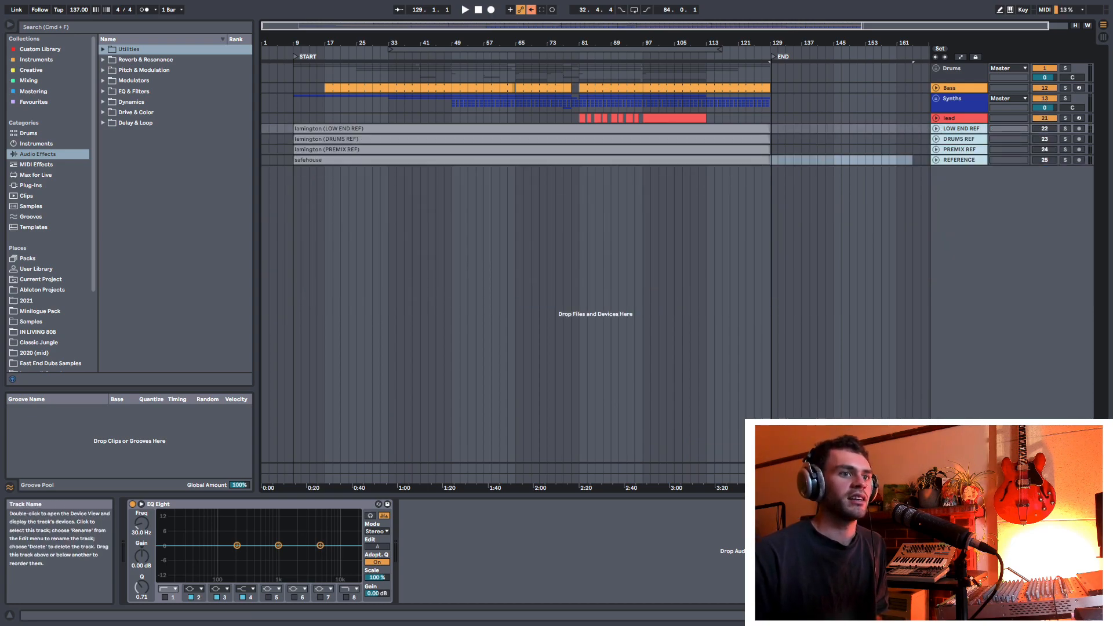
# Step: Delete the Sonarworks plug-in from the Master track's device chain
pyautogui.click(959, 478)
pyautogui.click(330, 504)
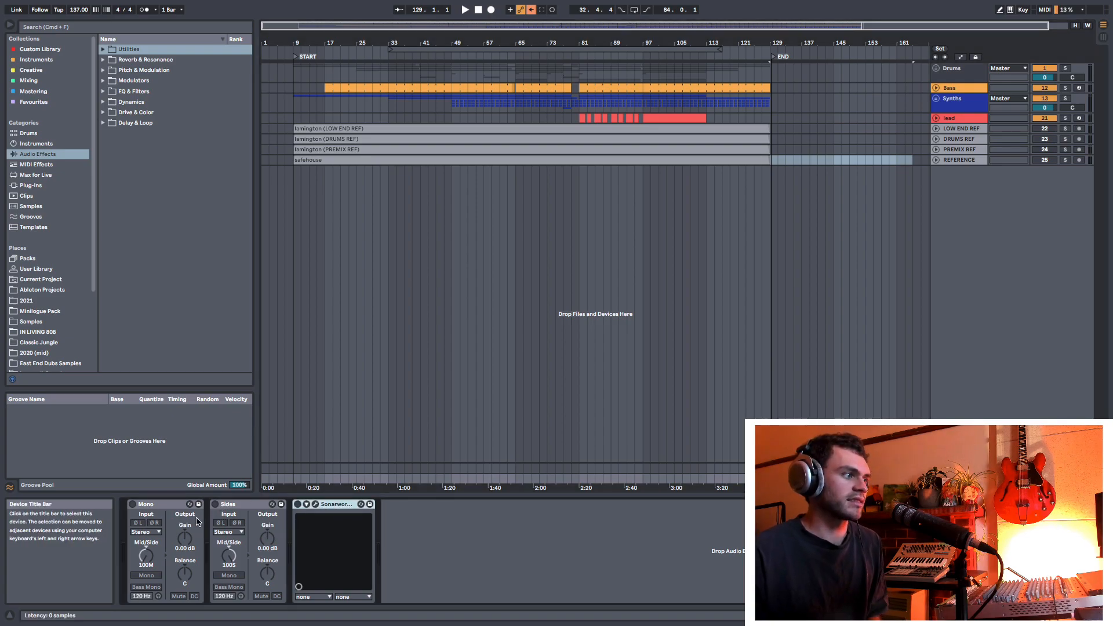
pyautogui.press('BackSpace')
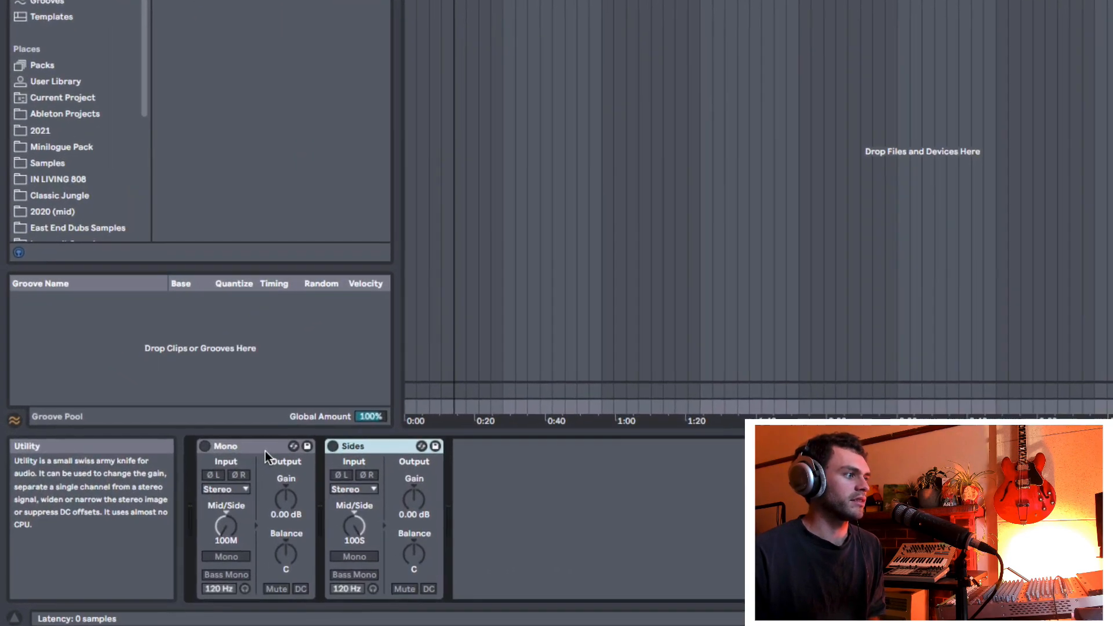
# Step: Select the Mono device on the Master track and toggle the Mono and Sides Utility devices with their mapped keys
pyautogui.click(167, 505)
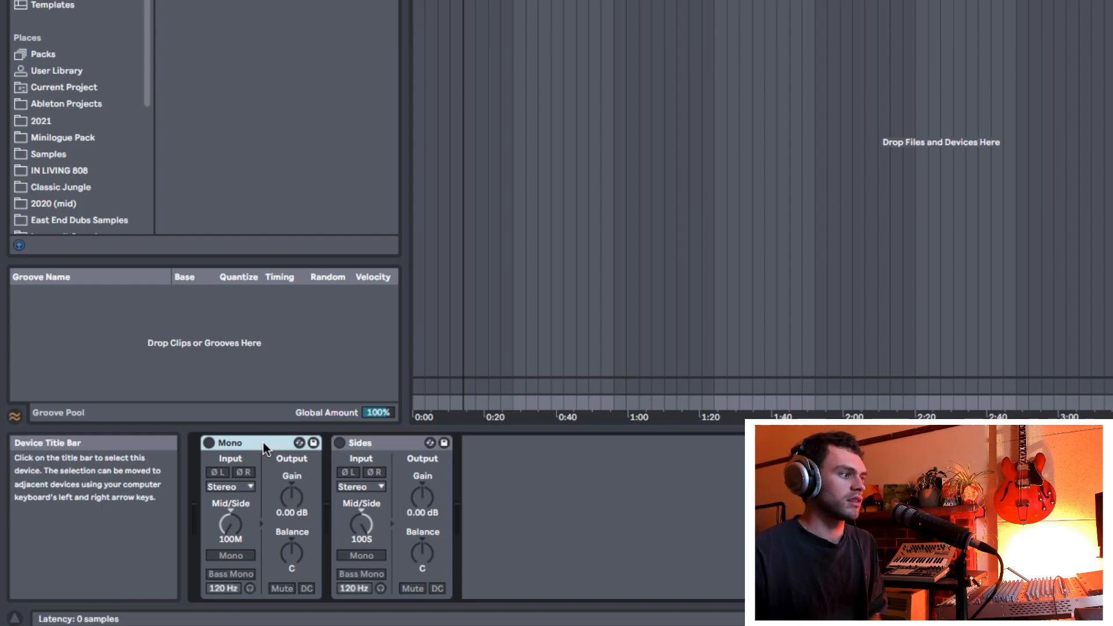
pyautogui.press('m')
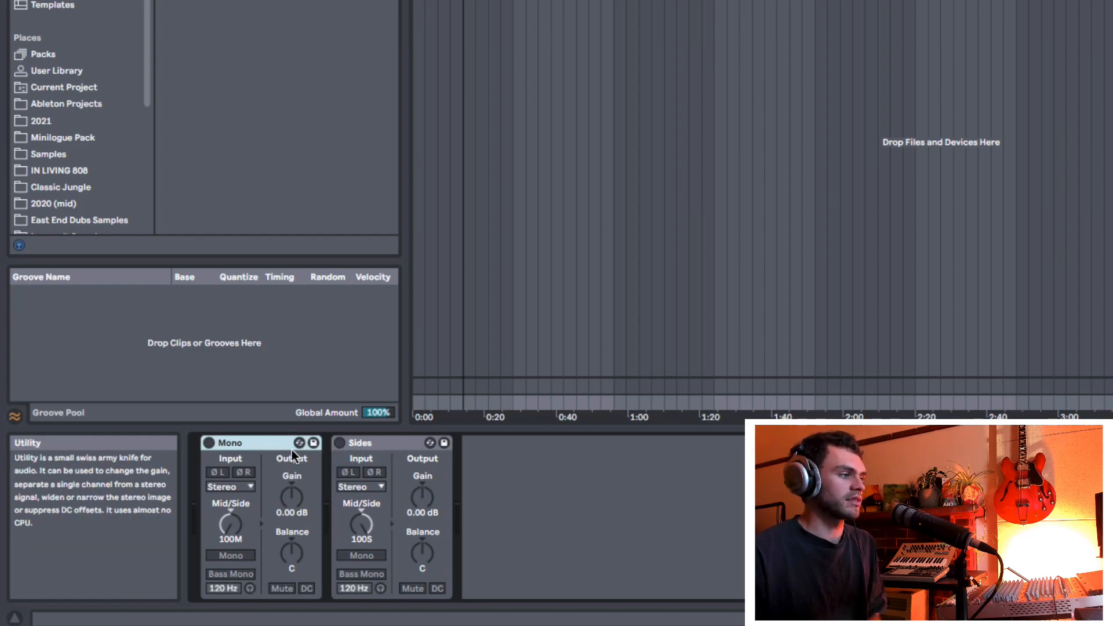
pyautogui.press('m')
pyautogui.press('s')
pyautogui.press('0')
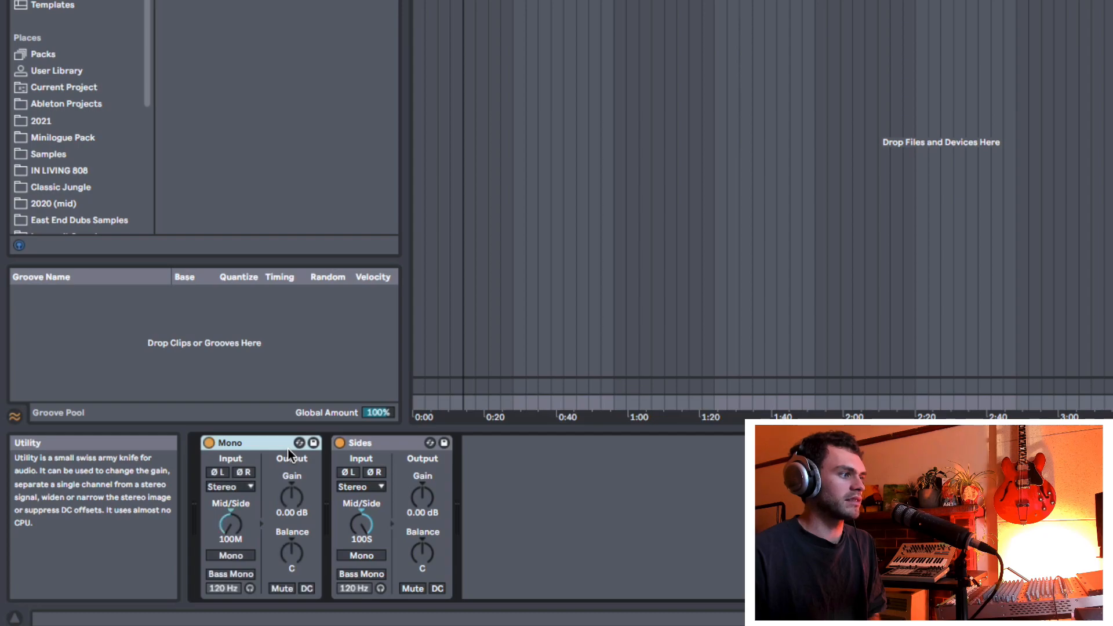
pyautogui.press('m')
pyautogui.press('s')
pyautogui.press('m')
pyautogui.press('s')
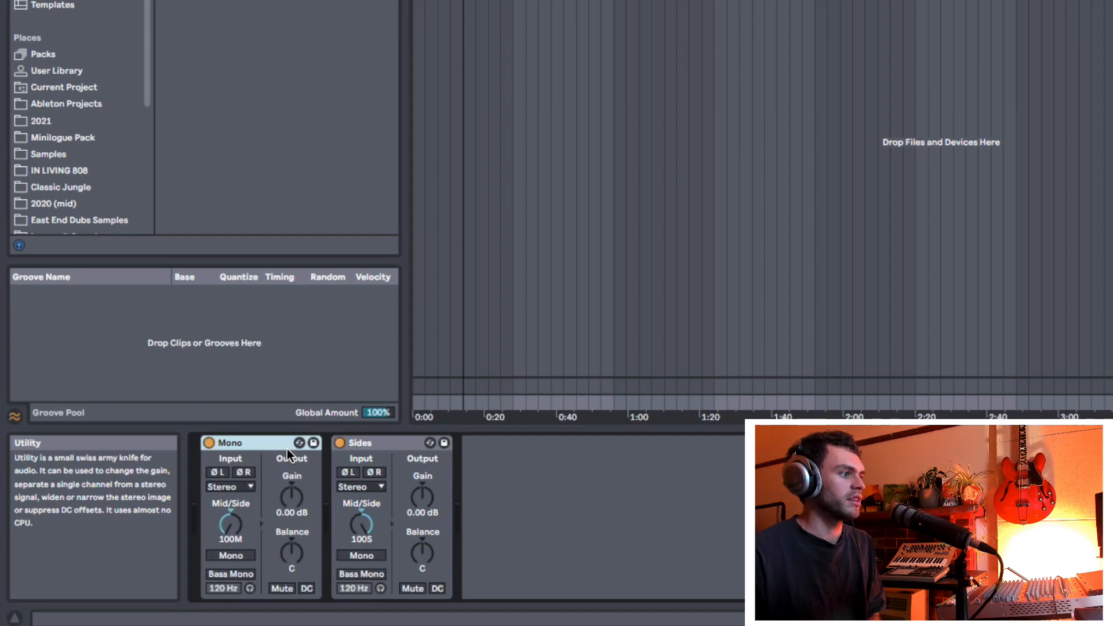
pyautogui.press('m')
pyautogui.press('s')
pyautogui.press('m')
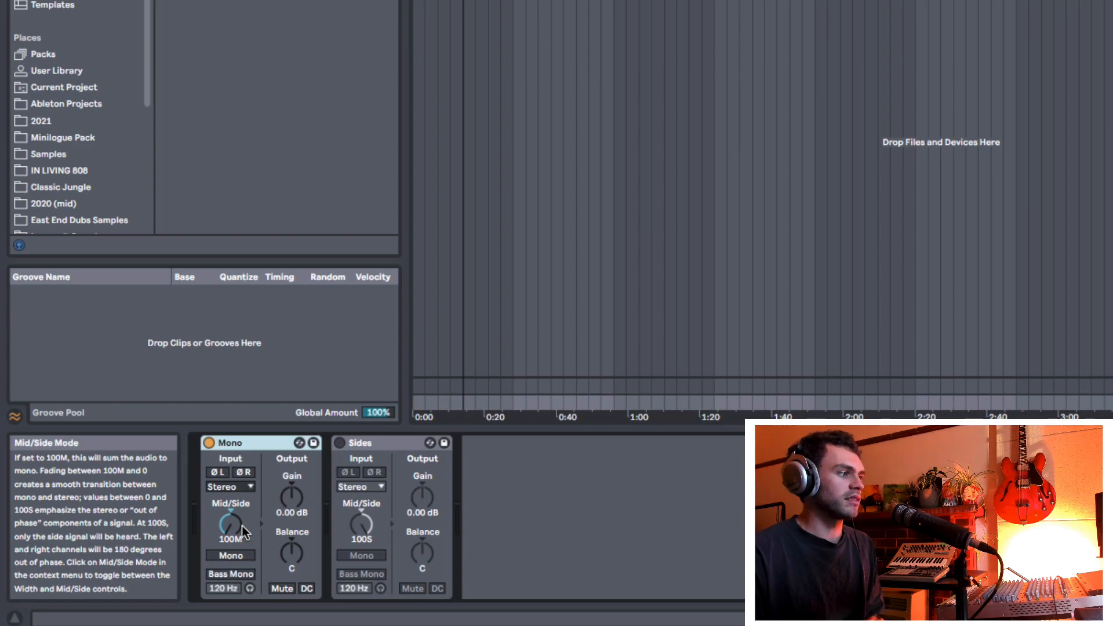
# Step: Play the song from bar 17, stop it, and switch the Mono and Sides devices on and off again
pyautogui.press('1')
pyautogui.press('2')
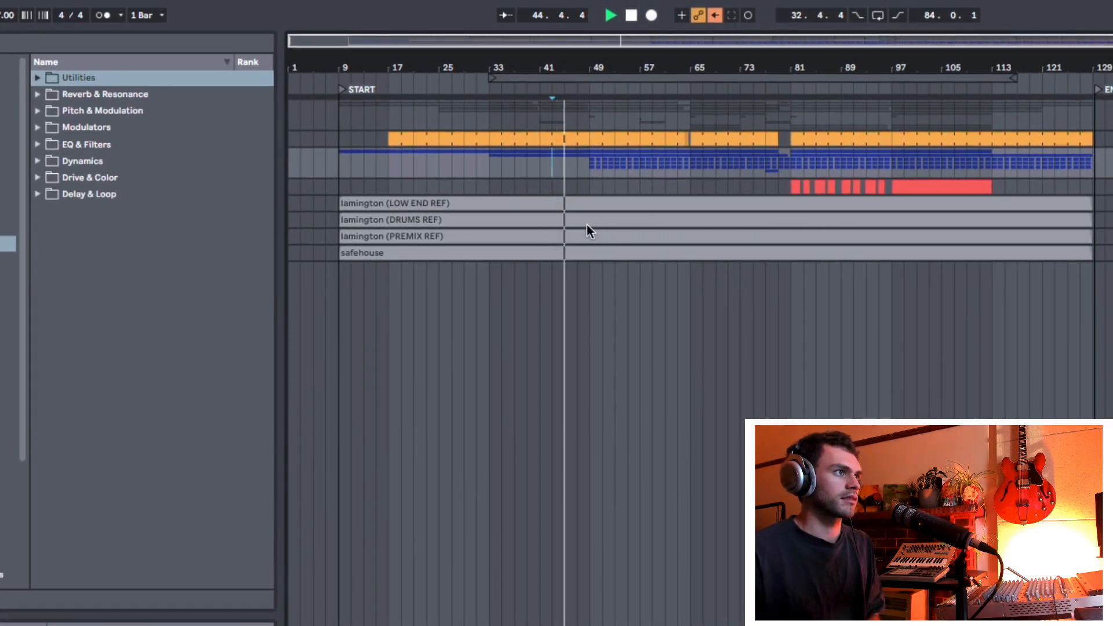
pyautogui.click(387, 167)
pyautogui.click(387, 165)
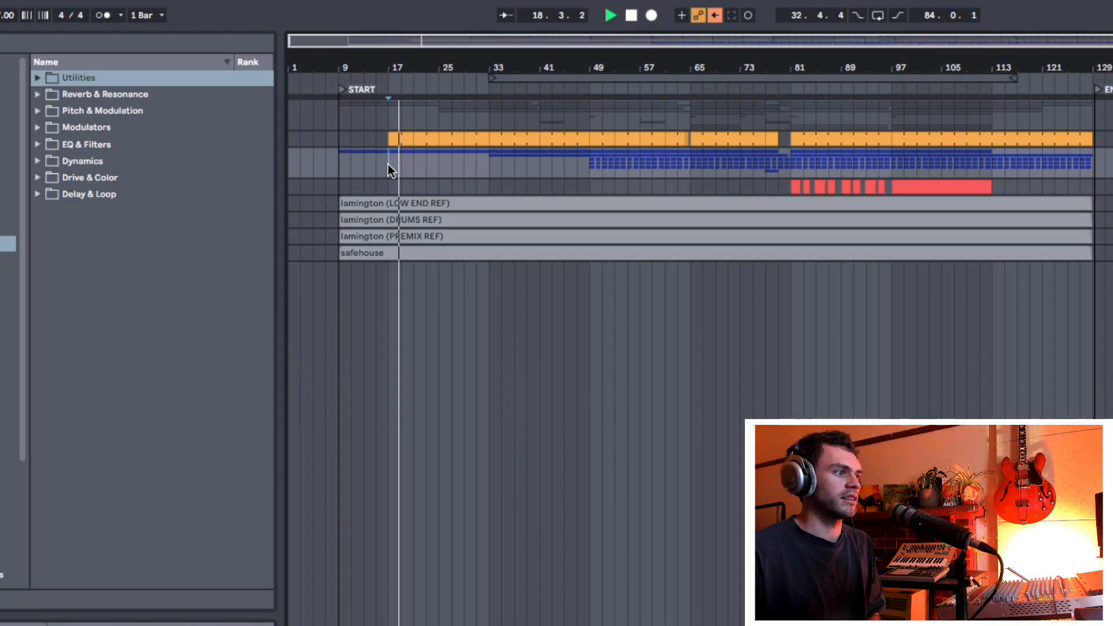
pyautogui.press('space')
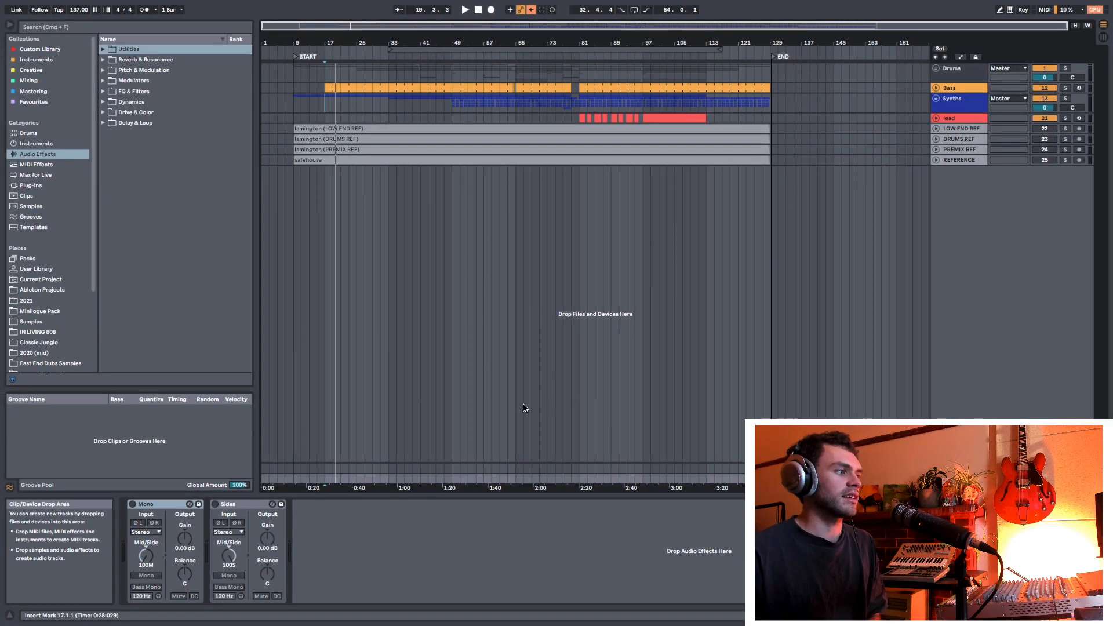
pyautogui.click(132, 504)
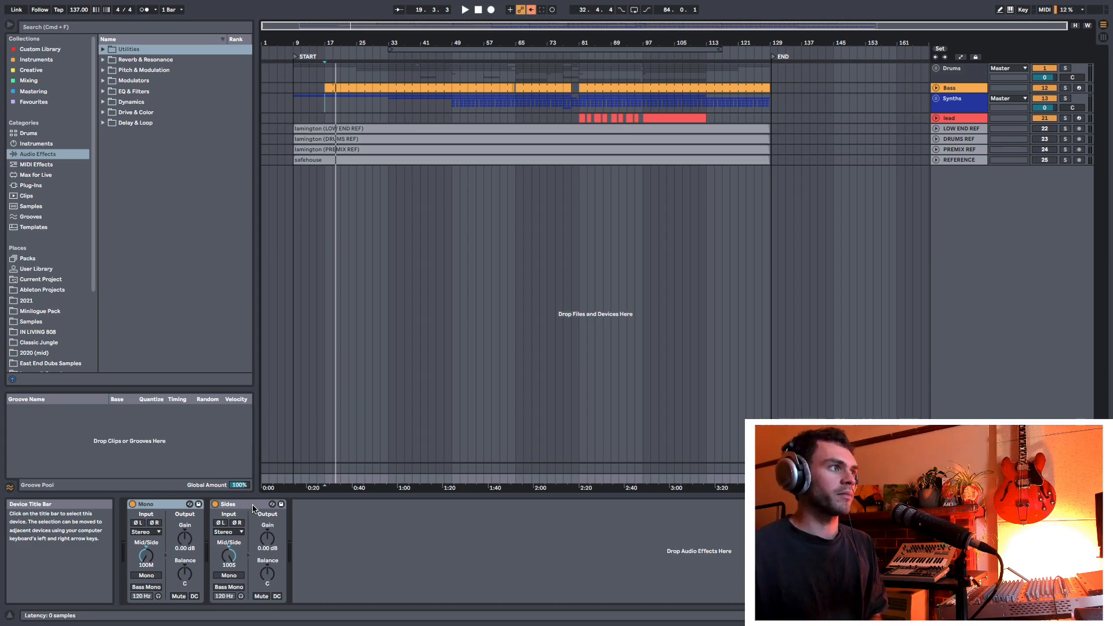
pyautogui.press('super+0')
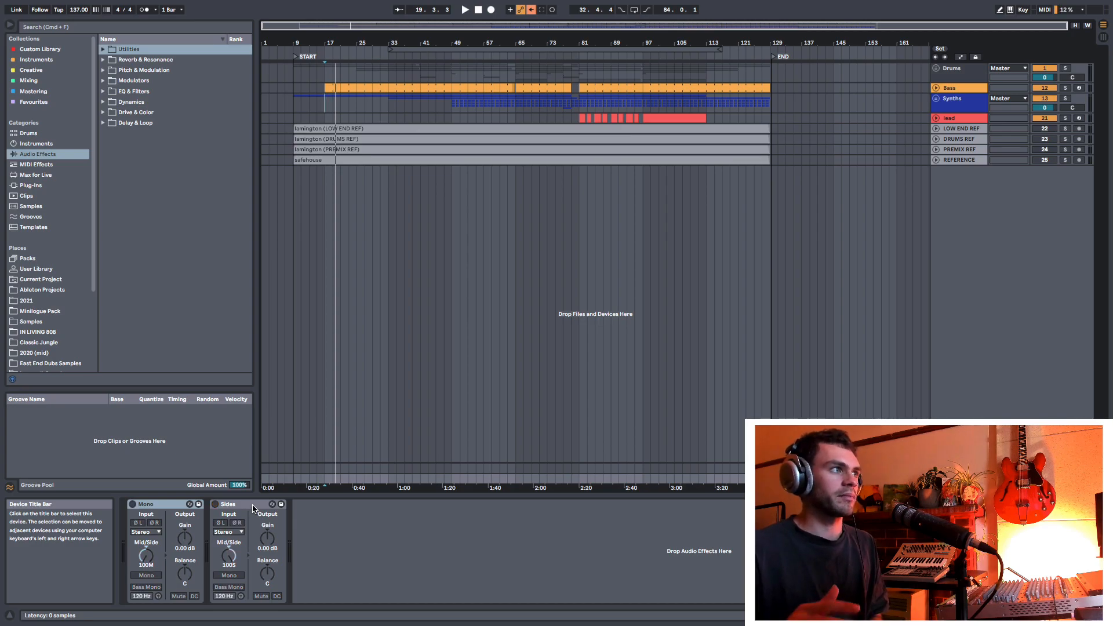